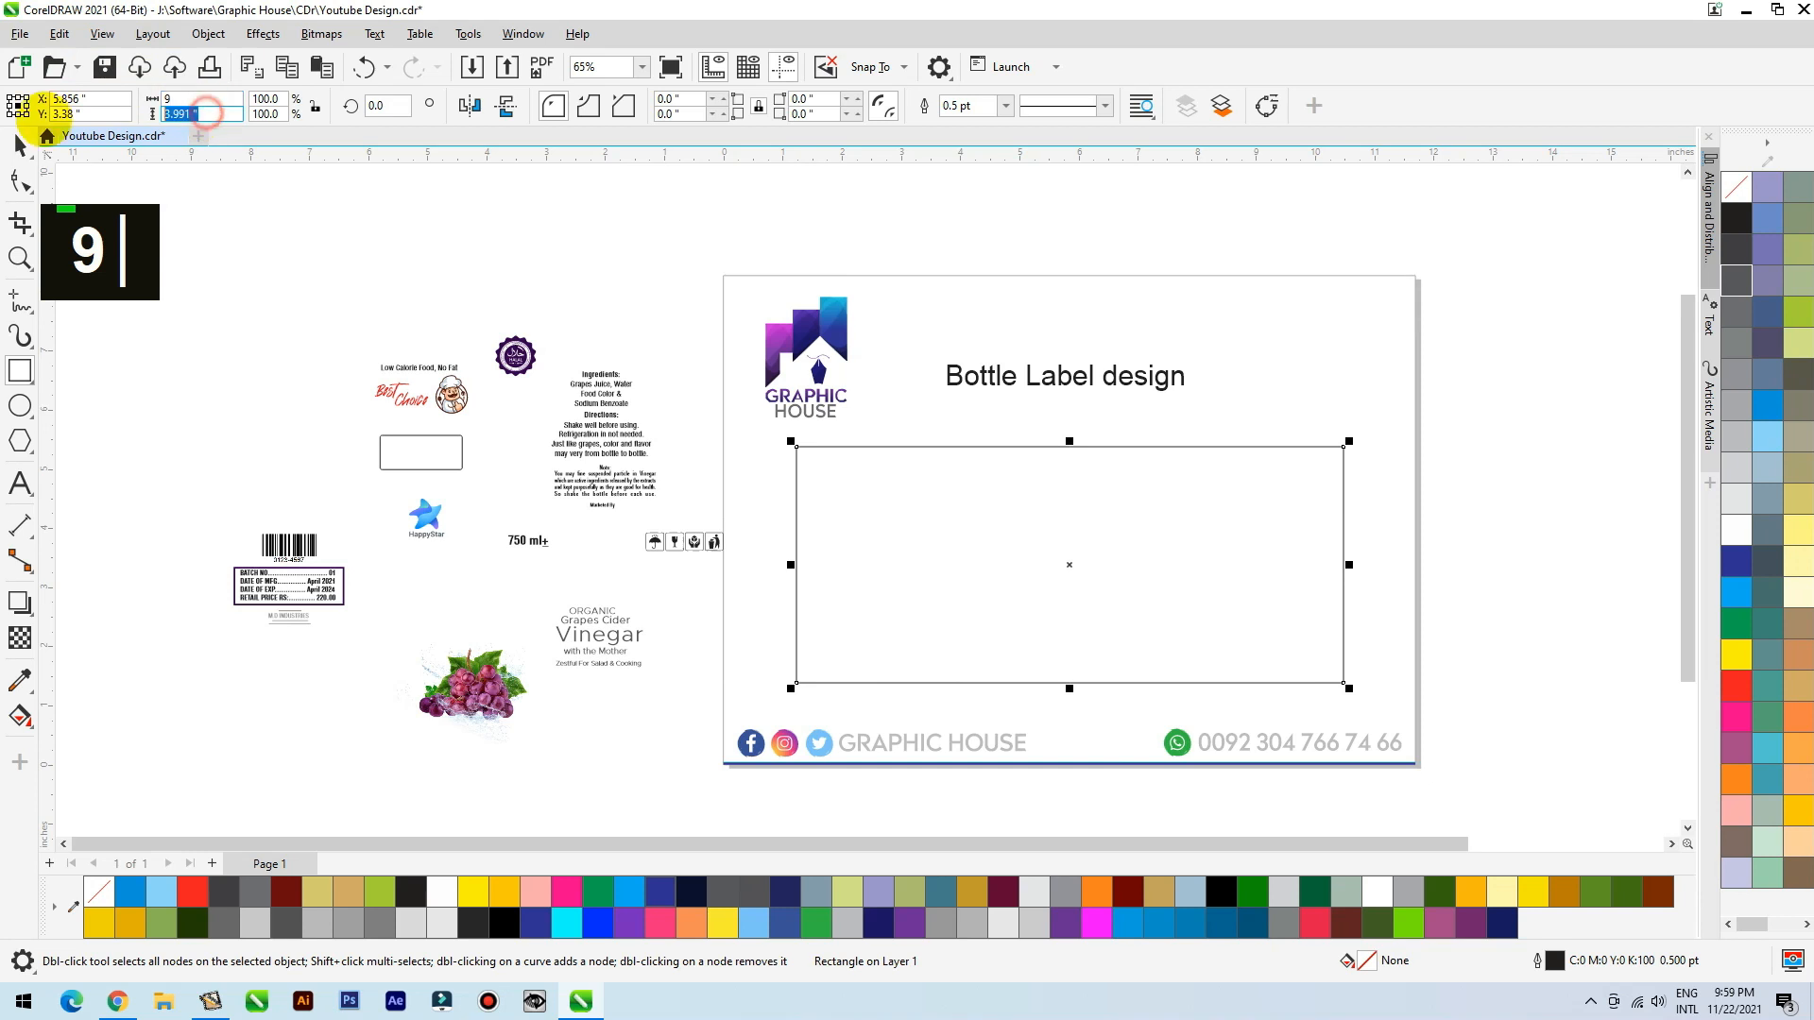
Step: Set the label rectangle's size to 9 by 4.4 inches and fill it with white
{"action": "key", "text": "Tab"}
{"action": "type", "text": "4.4"}
{"action": "key", "text": "Return"}
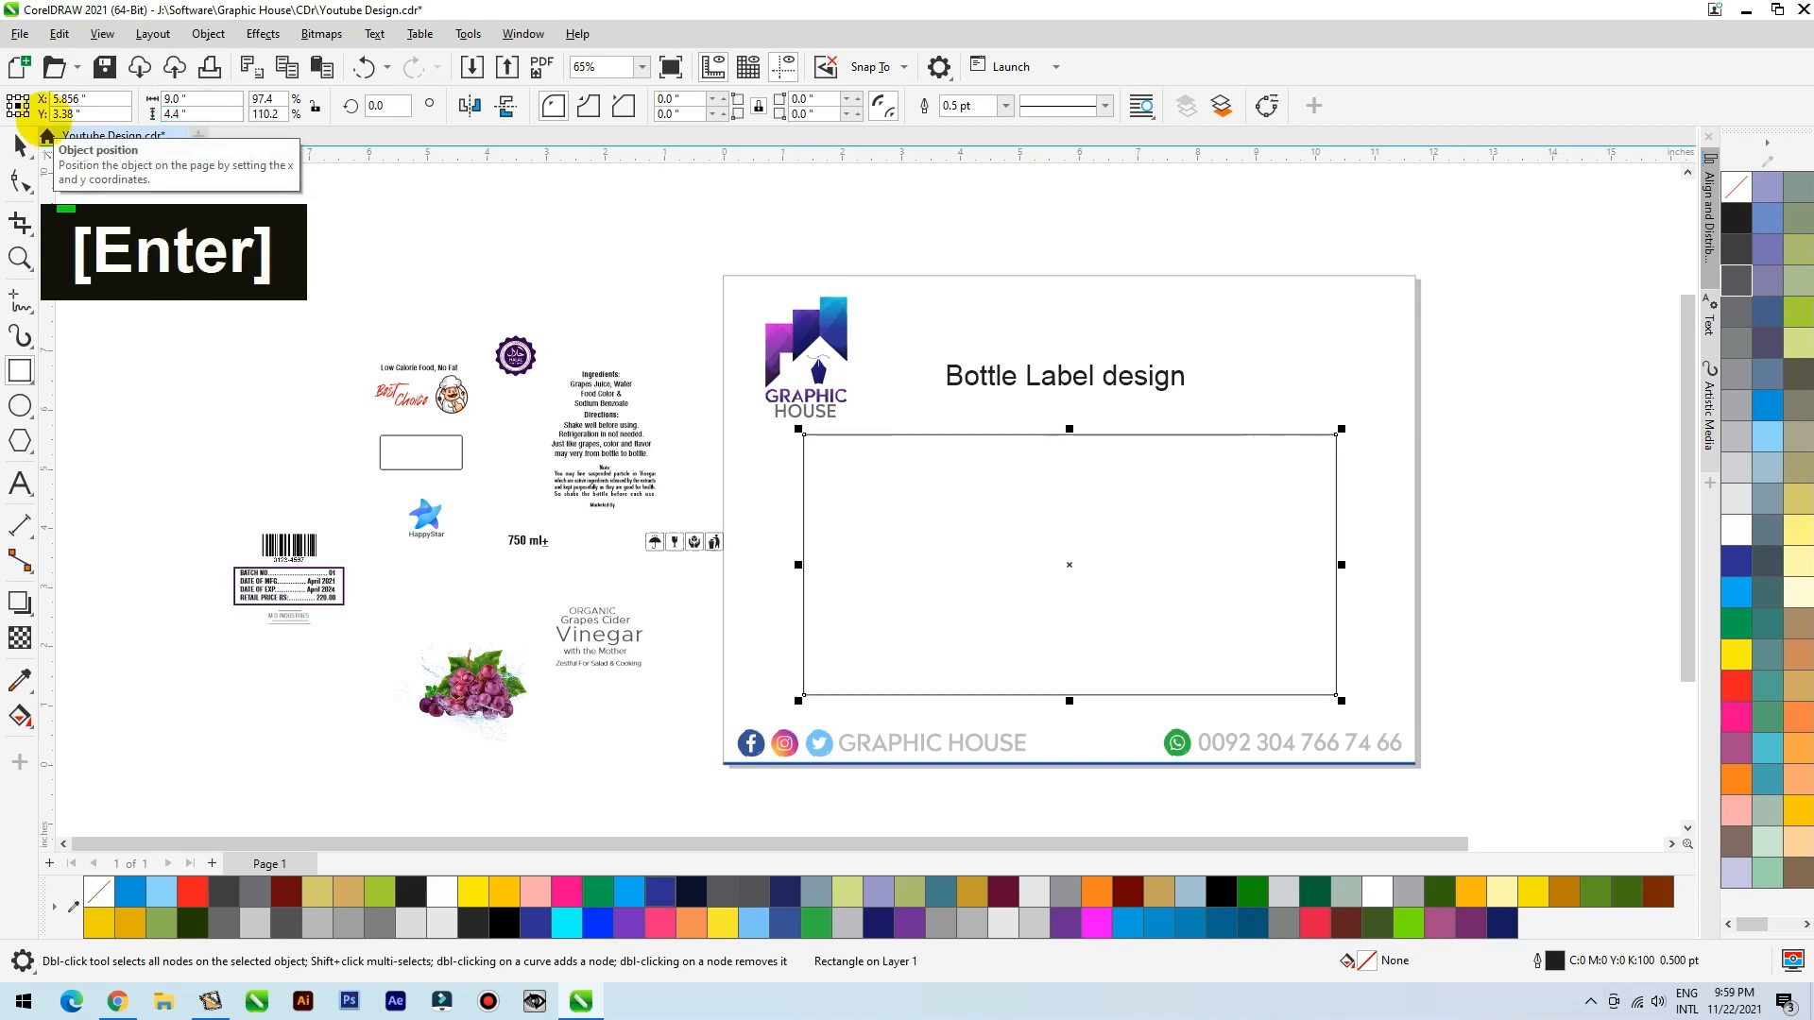
{"action": "left_click", "coordinate": [17, 145]}
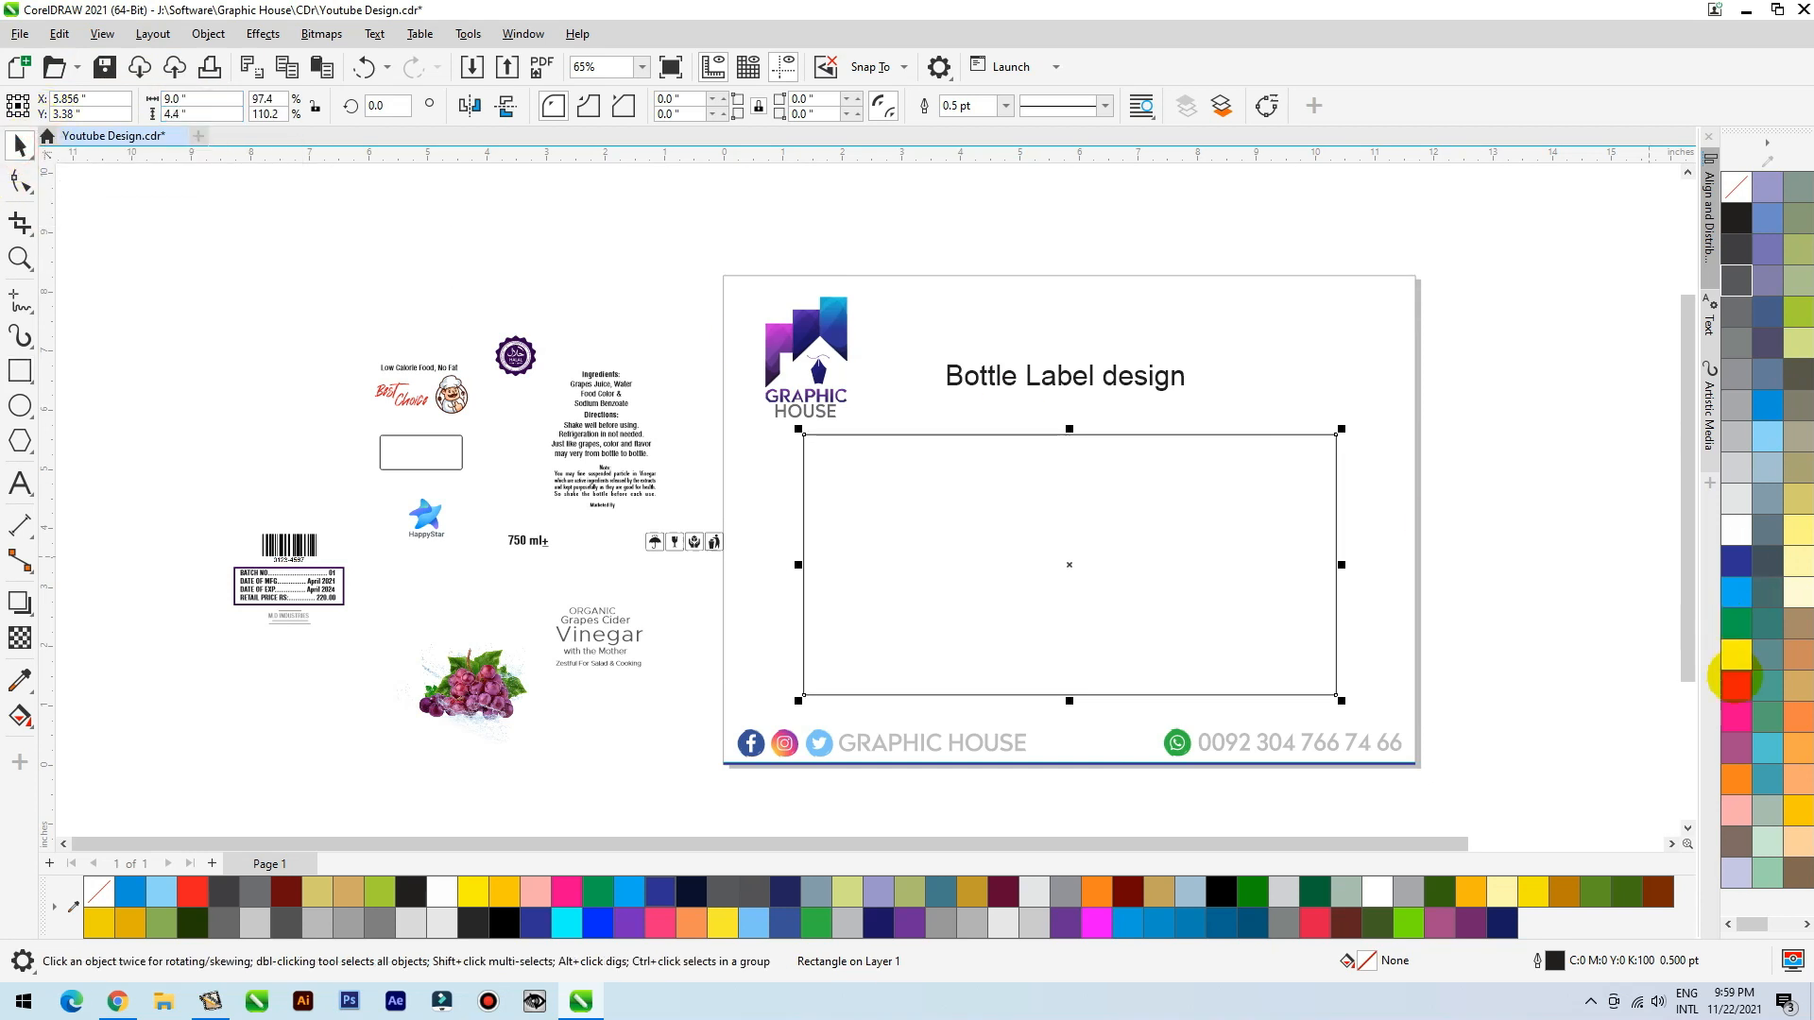
{"action": "left_click_drag", "start_coordinate": [1735, 522], "coordinate": [1064, 523]}
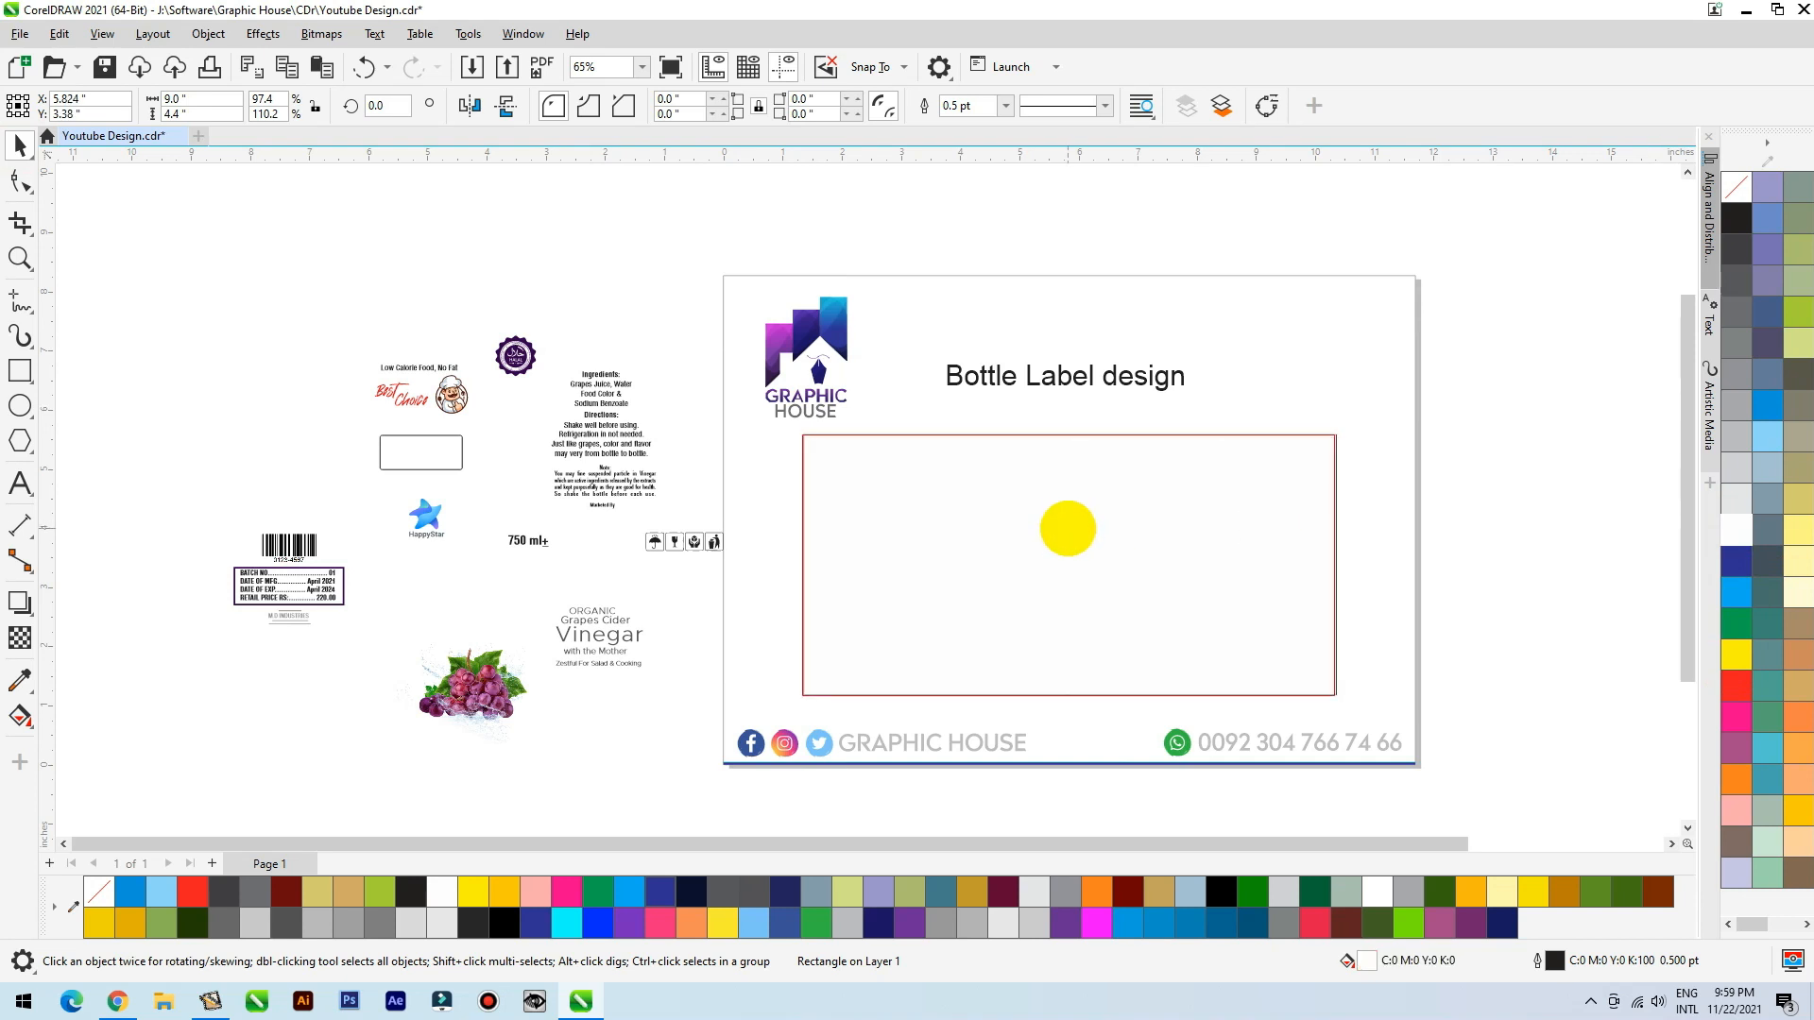
Step: Create a centred full-height copy of the label rectangle about 3.02 inches wide and fill it blue
{"action": "key", "text": "F2"}
{"action": "left_click_drag", "start_coordinate": [1376, 412], "coordinate": [709, 761]}
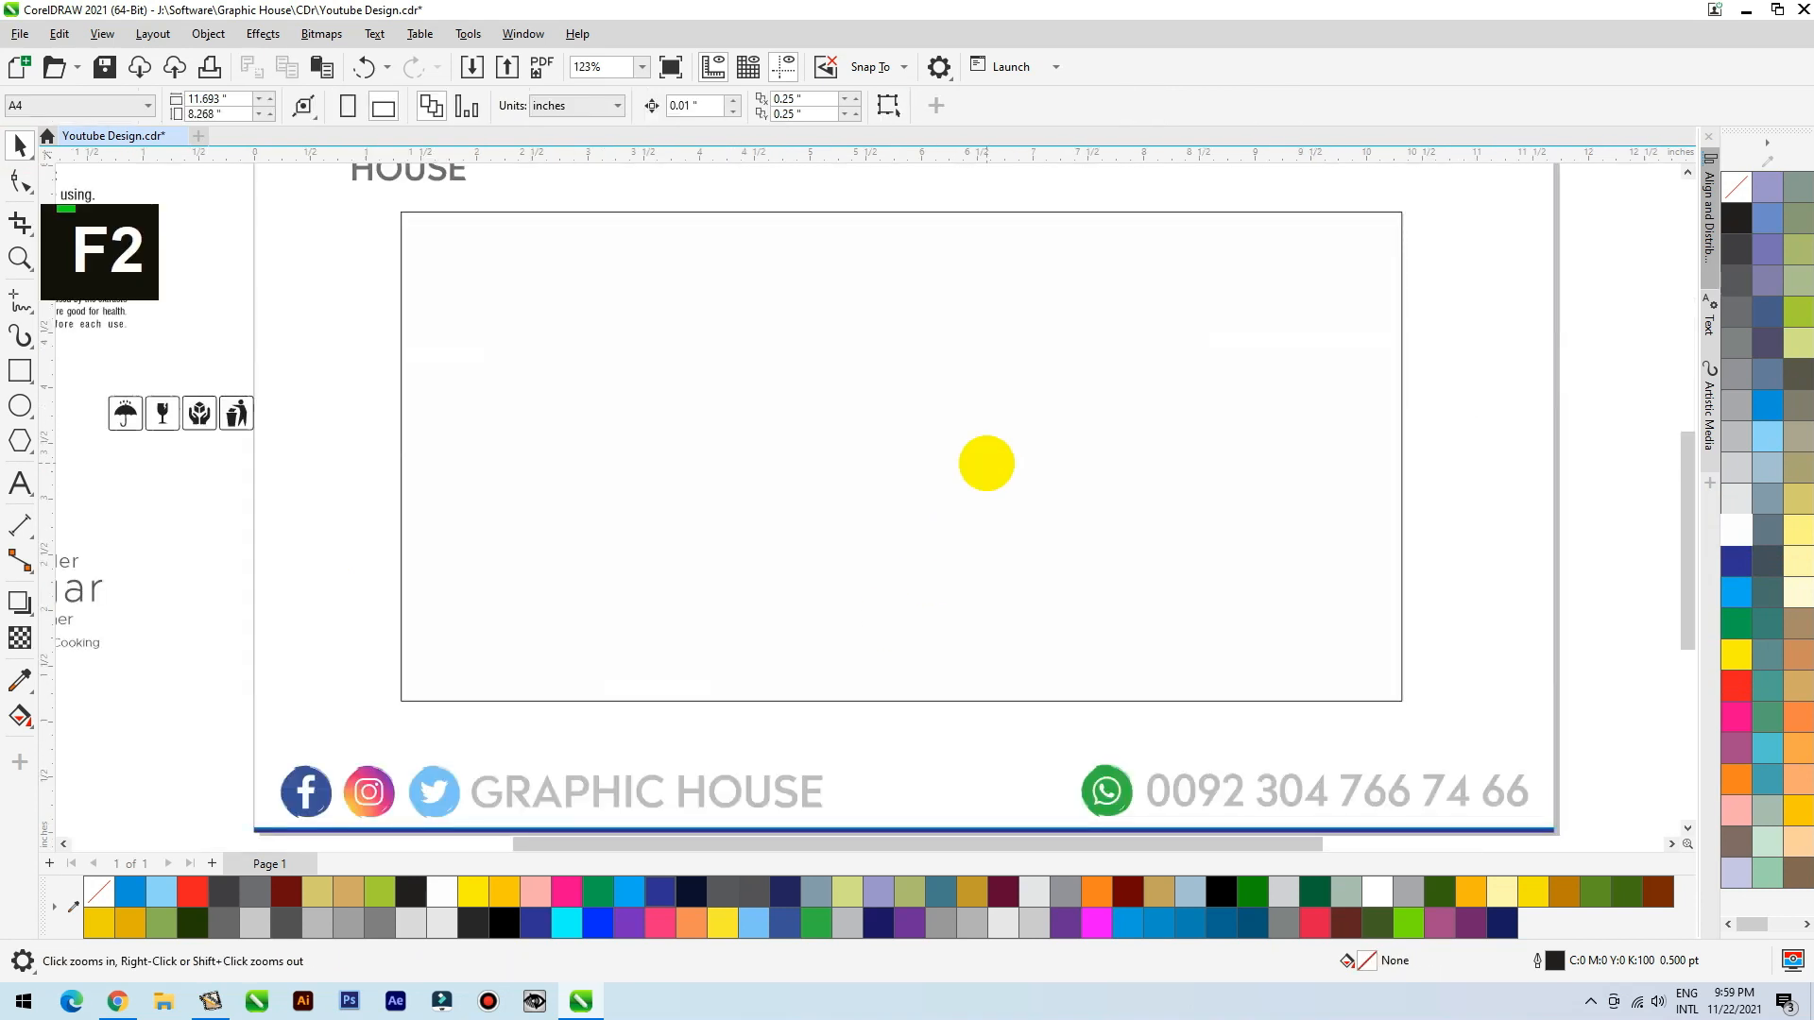
{"action": "left_click", "coordinate": [986, 463]}
{"action": "left_click_drag", "start_coordinate": [1403, 451], "coordinate": [1073, 416]}
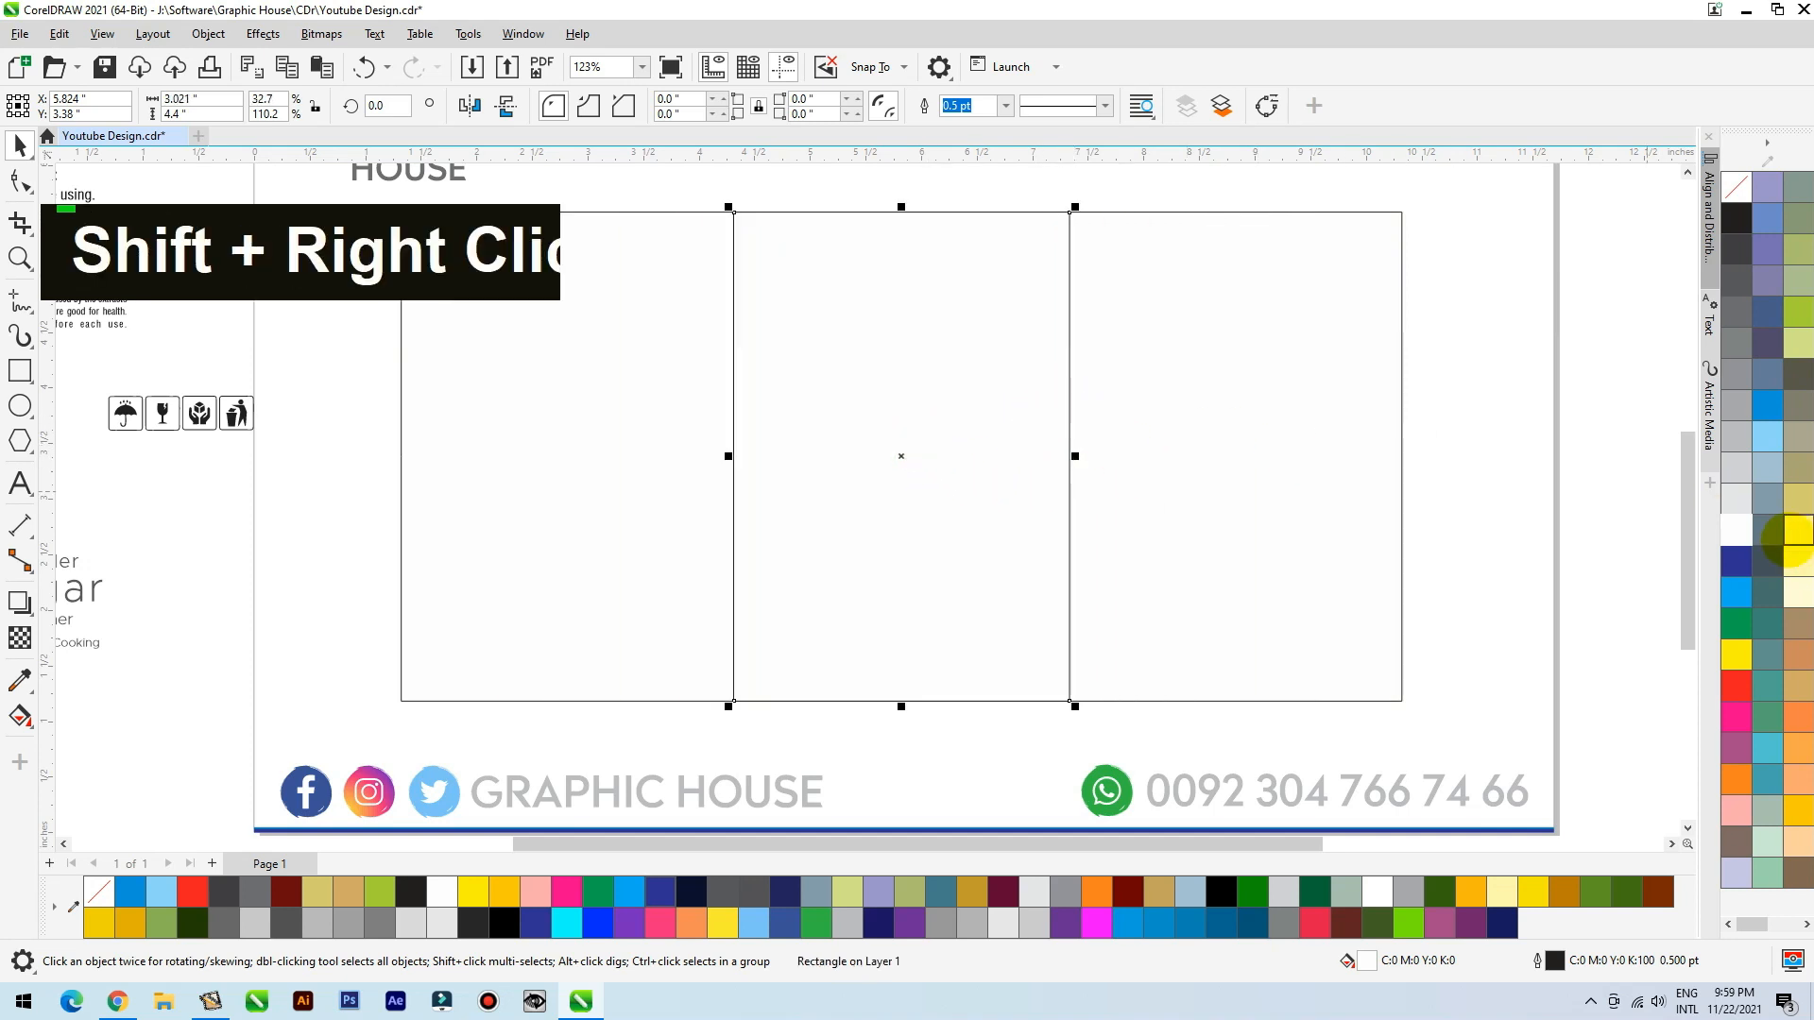
{"action": "left_click", "coordinate": [1737, 562]}
{"action": "key", "text": "ctrl+z"}
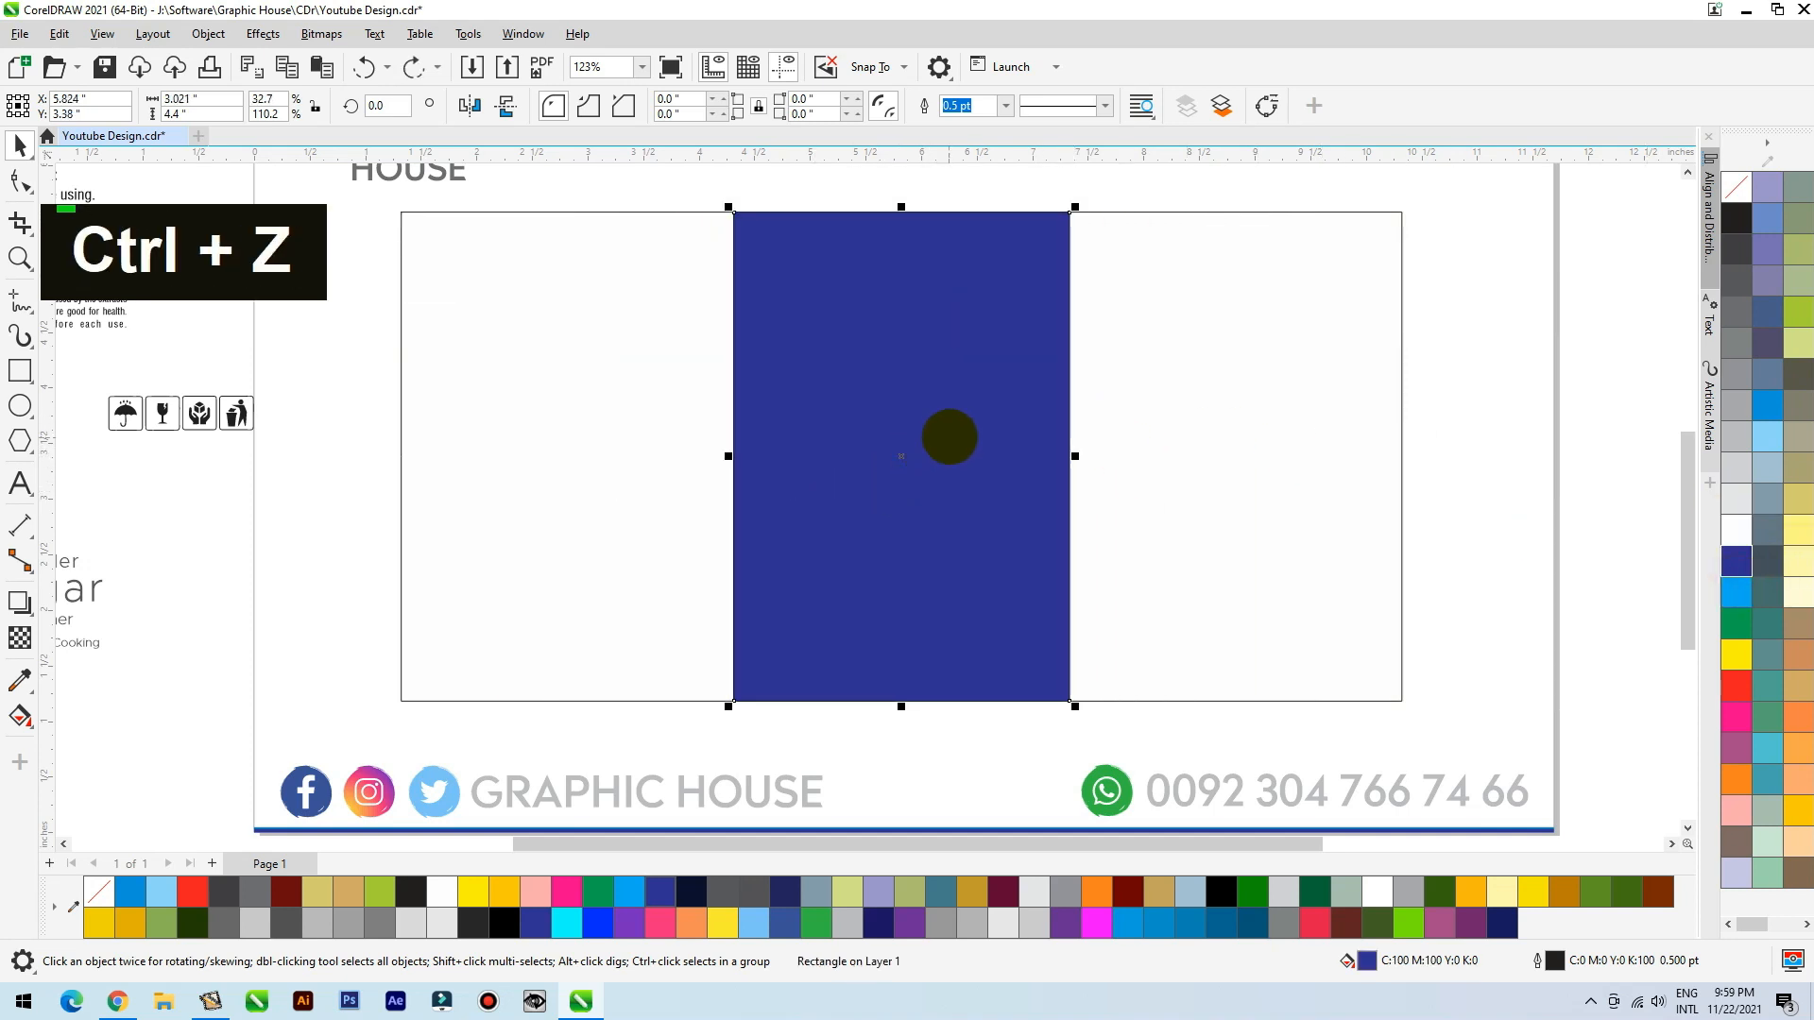
Step: Copy the blue panel to both sides and shift the three adjoining panels to the right of the white rectangle's centre
{"action": "left_click_drag", "start_coordinate": [1075, 456], "coordinate": [1202, 517]}
{"action": "right_click", "coordinate": [640, 482]}
{"action": "right_click", "coordinate": [1194, 462]}
{"action": "key", "text": "ctrl+z"}
{"action": "left_click", "coordinate": [881, 427], "text": "shift"}
{"action": "left_click", "coordinate": [639, 412], "text": "shift"}
{"action": "left_click_drag", "start_coordinate": [757, 453], "coordinate": [1263, 443]}
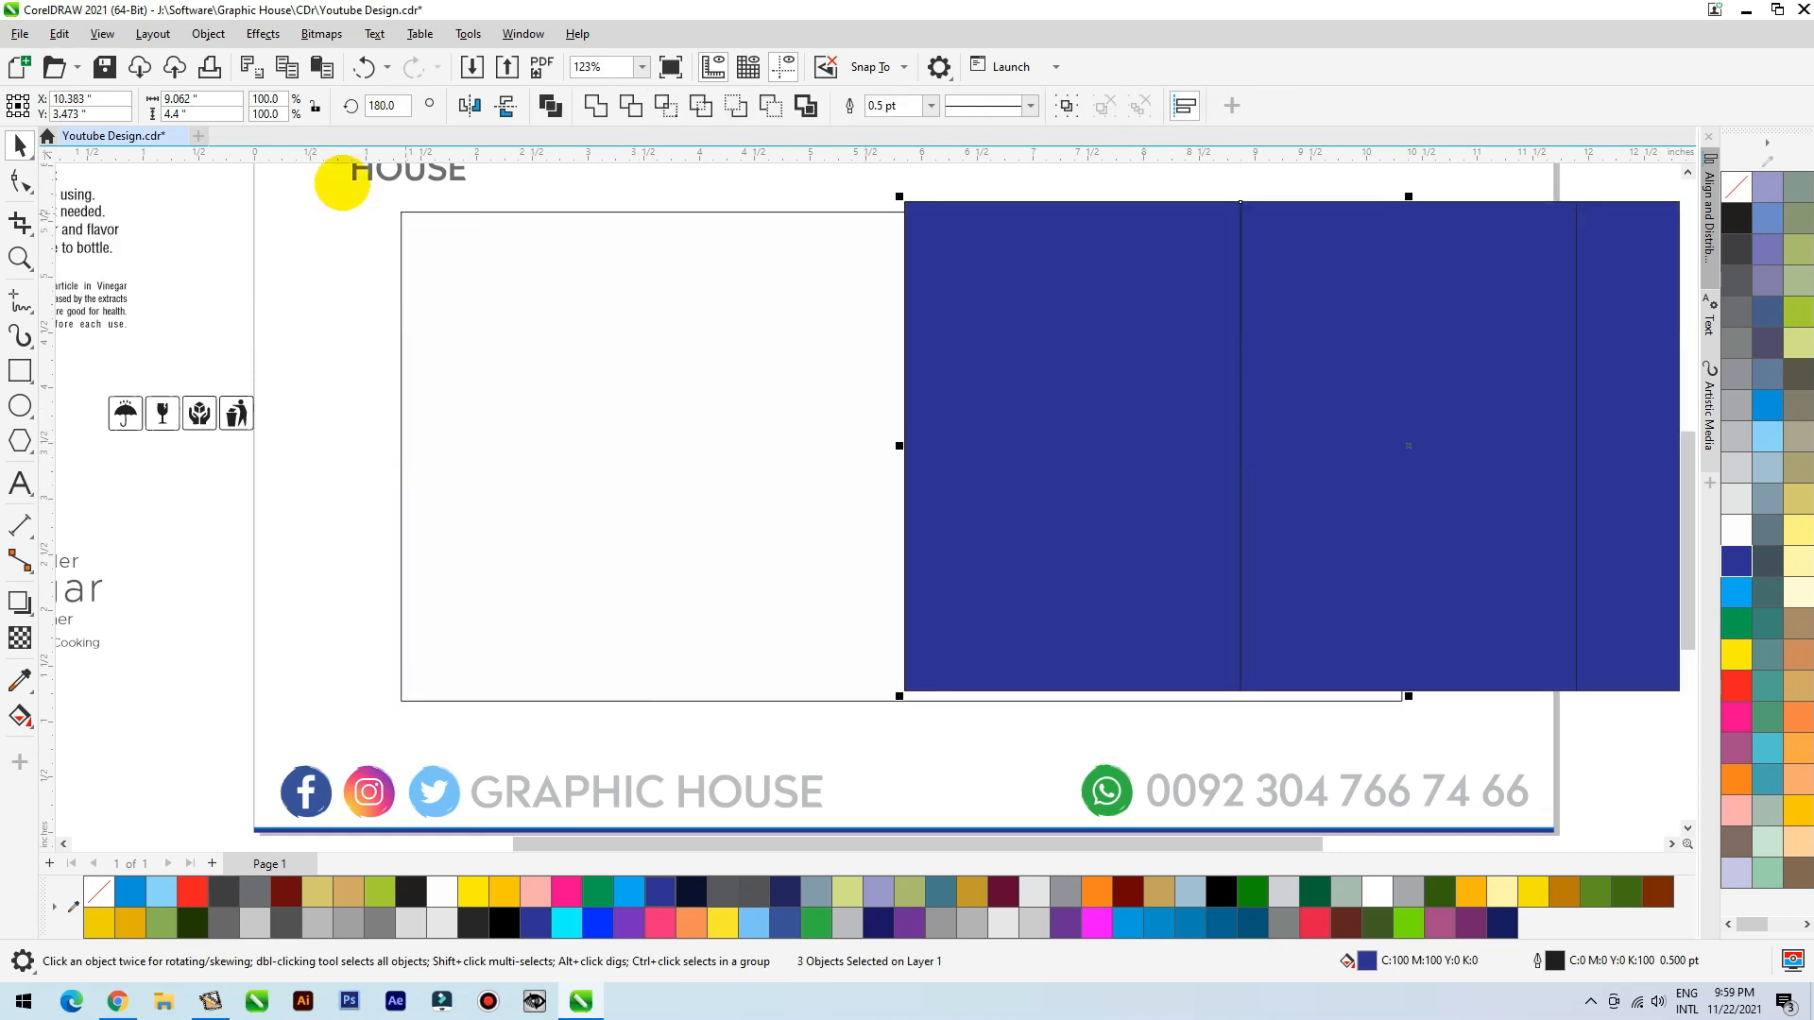
Step: Set the three panels' combined width to 9 inches and group them with no fill and a black outline
{"action": "type", "text": "9"}
{"action": "key", "text": "Return"}
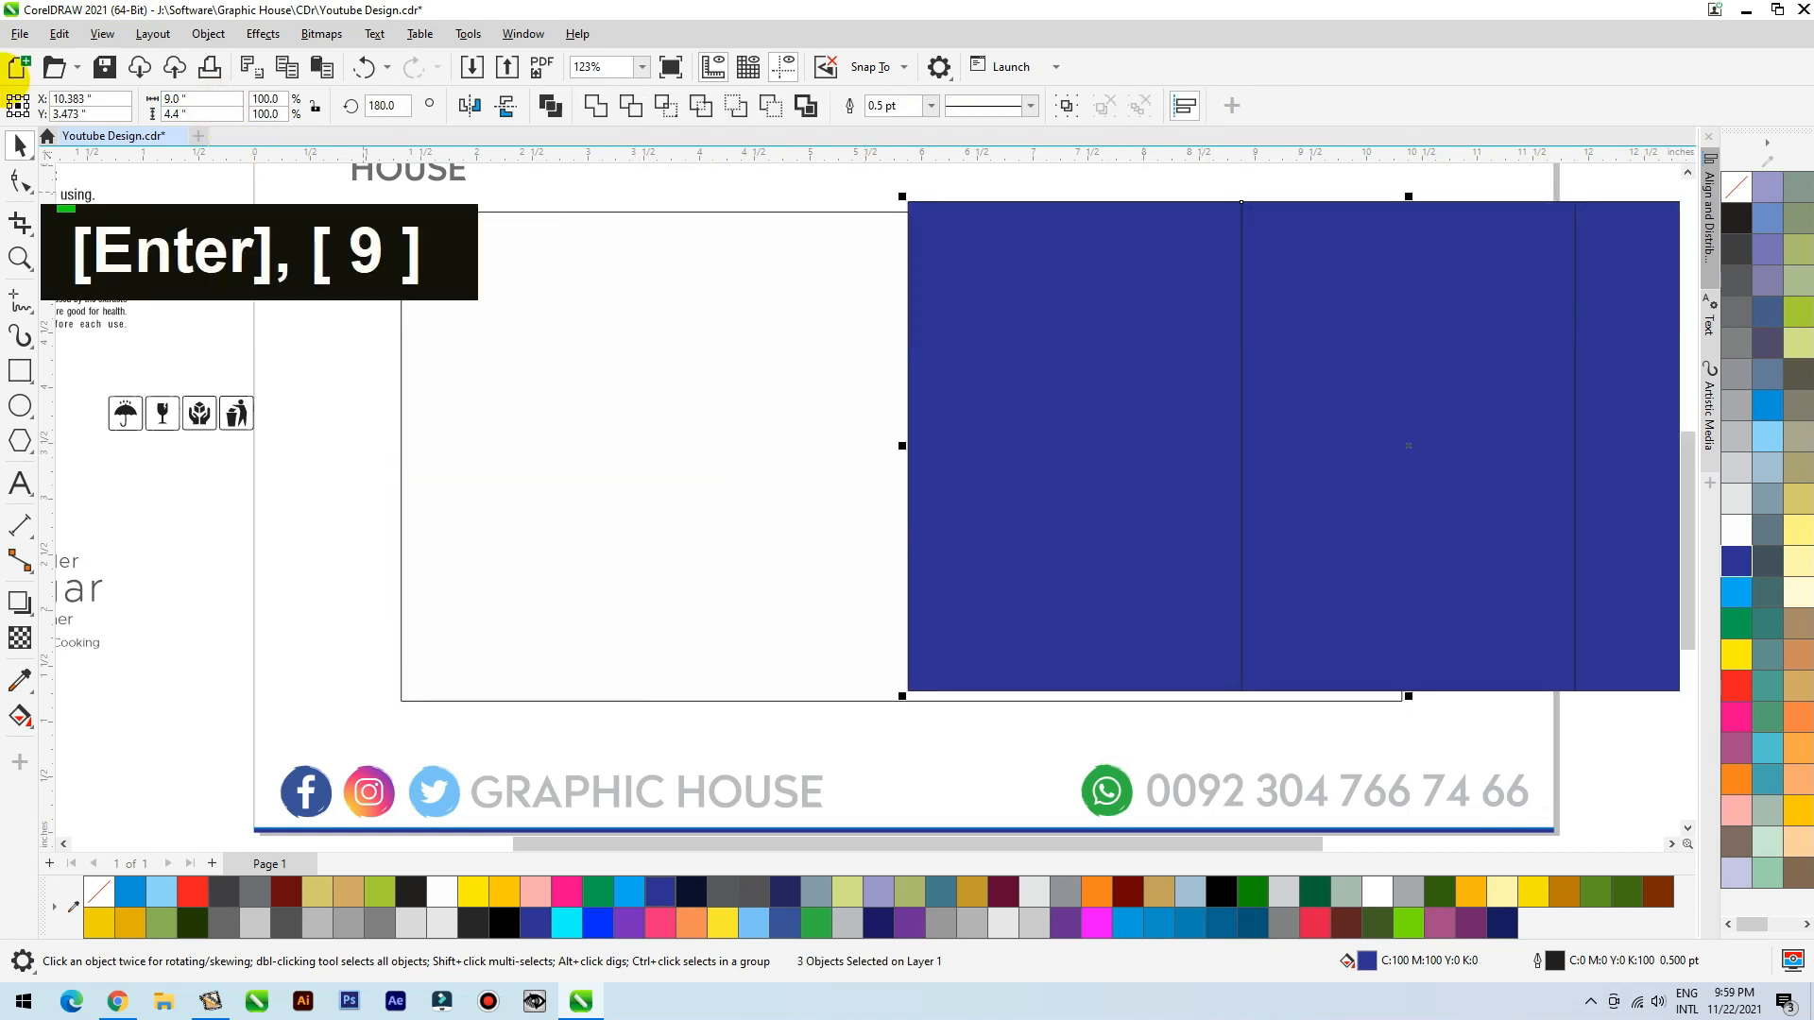
{"action": "right_click", "coordinate": [1736, 217]}
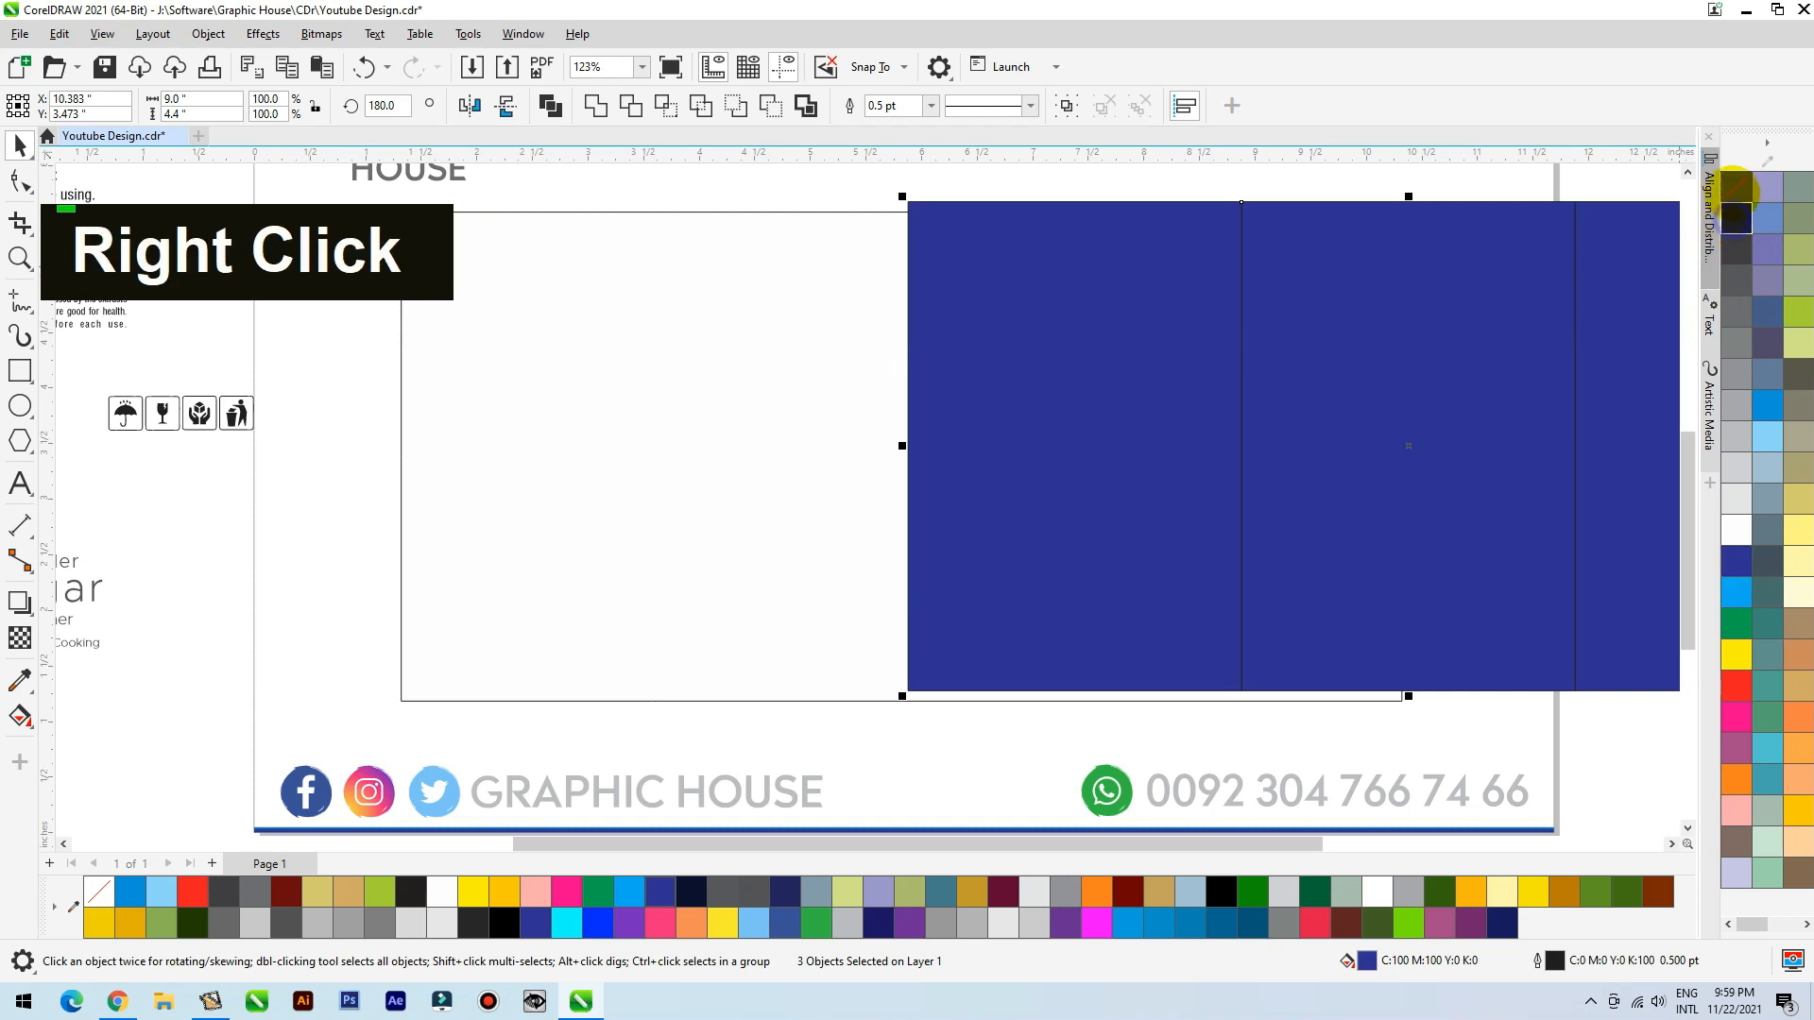
{"action": "left_click", "coordinate": [1736, 187]}
{"action": "key", "text": "ctrl+g"}
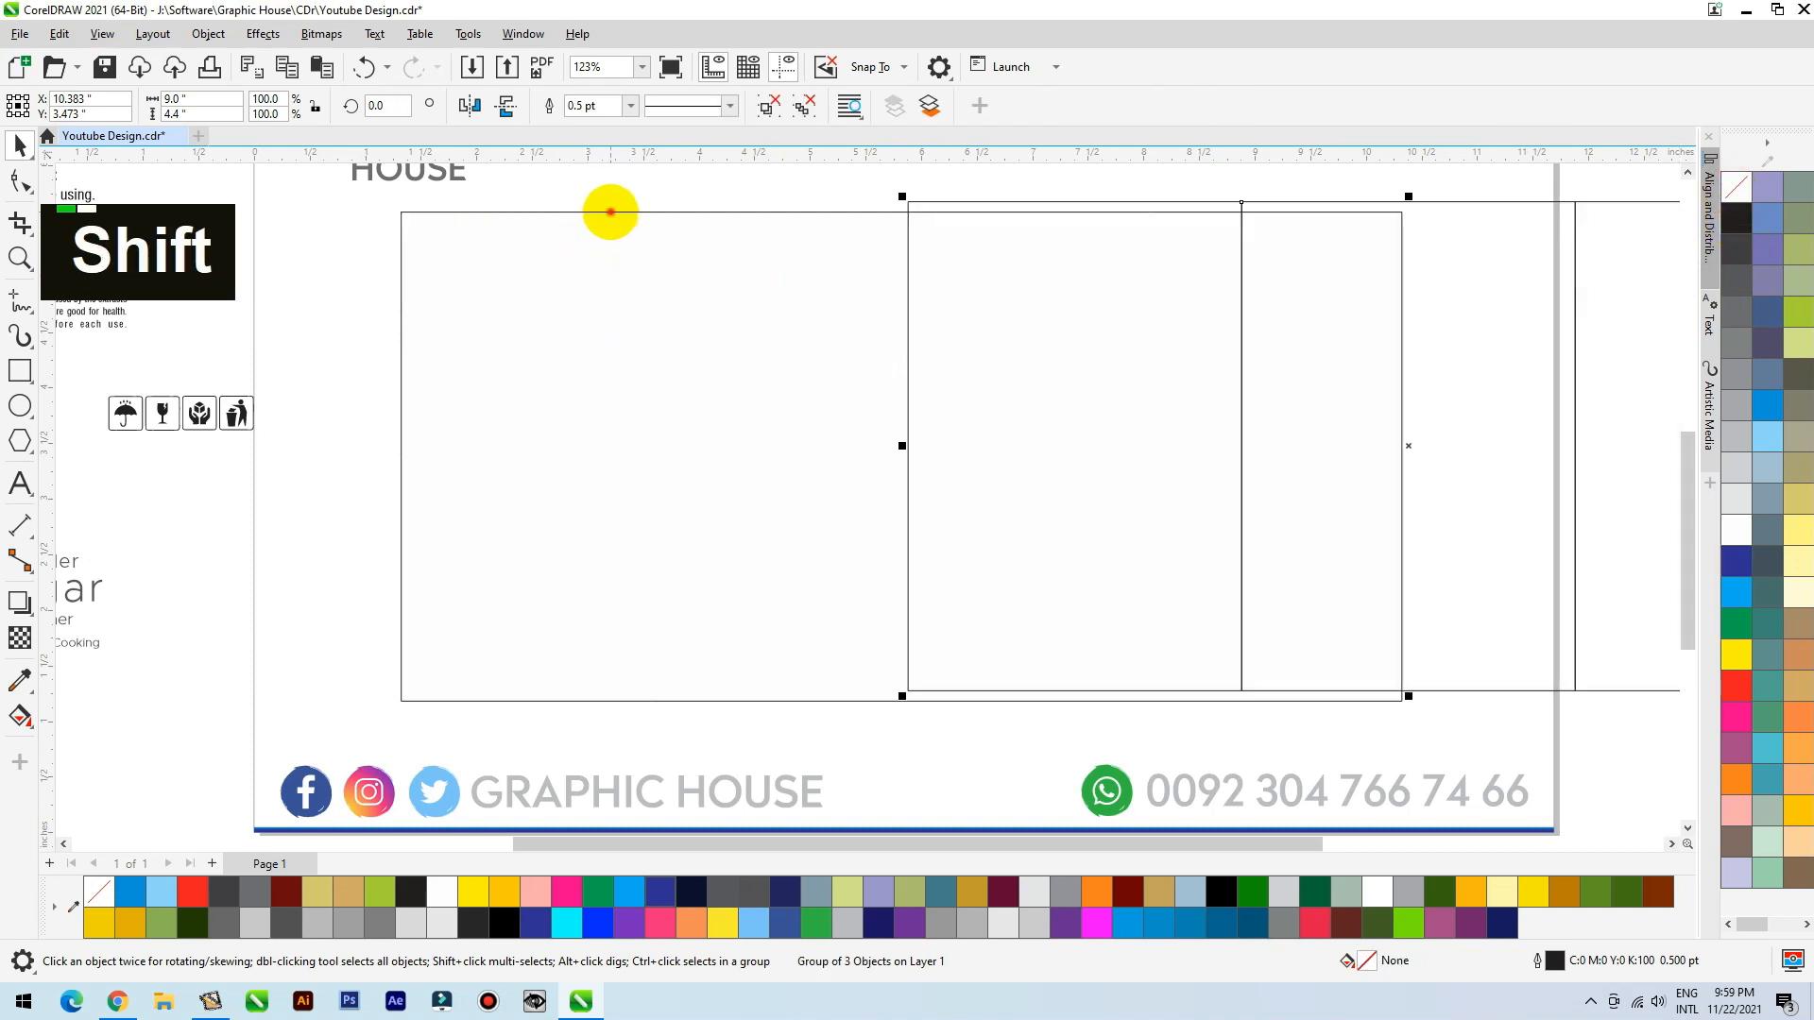
Step: Centre the three-panel group over the white label rectangle on the page
{"action": "left_click", "coordinate": [348, 429]}
{"action": "double_click", "coordinate": [673, 399]}
{"action": "key", "text": "ctrl+z"}
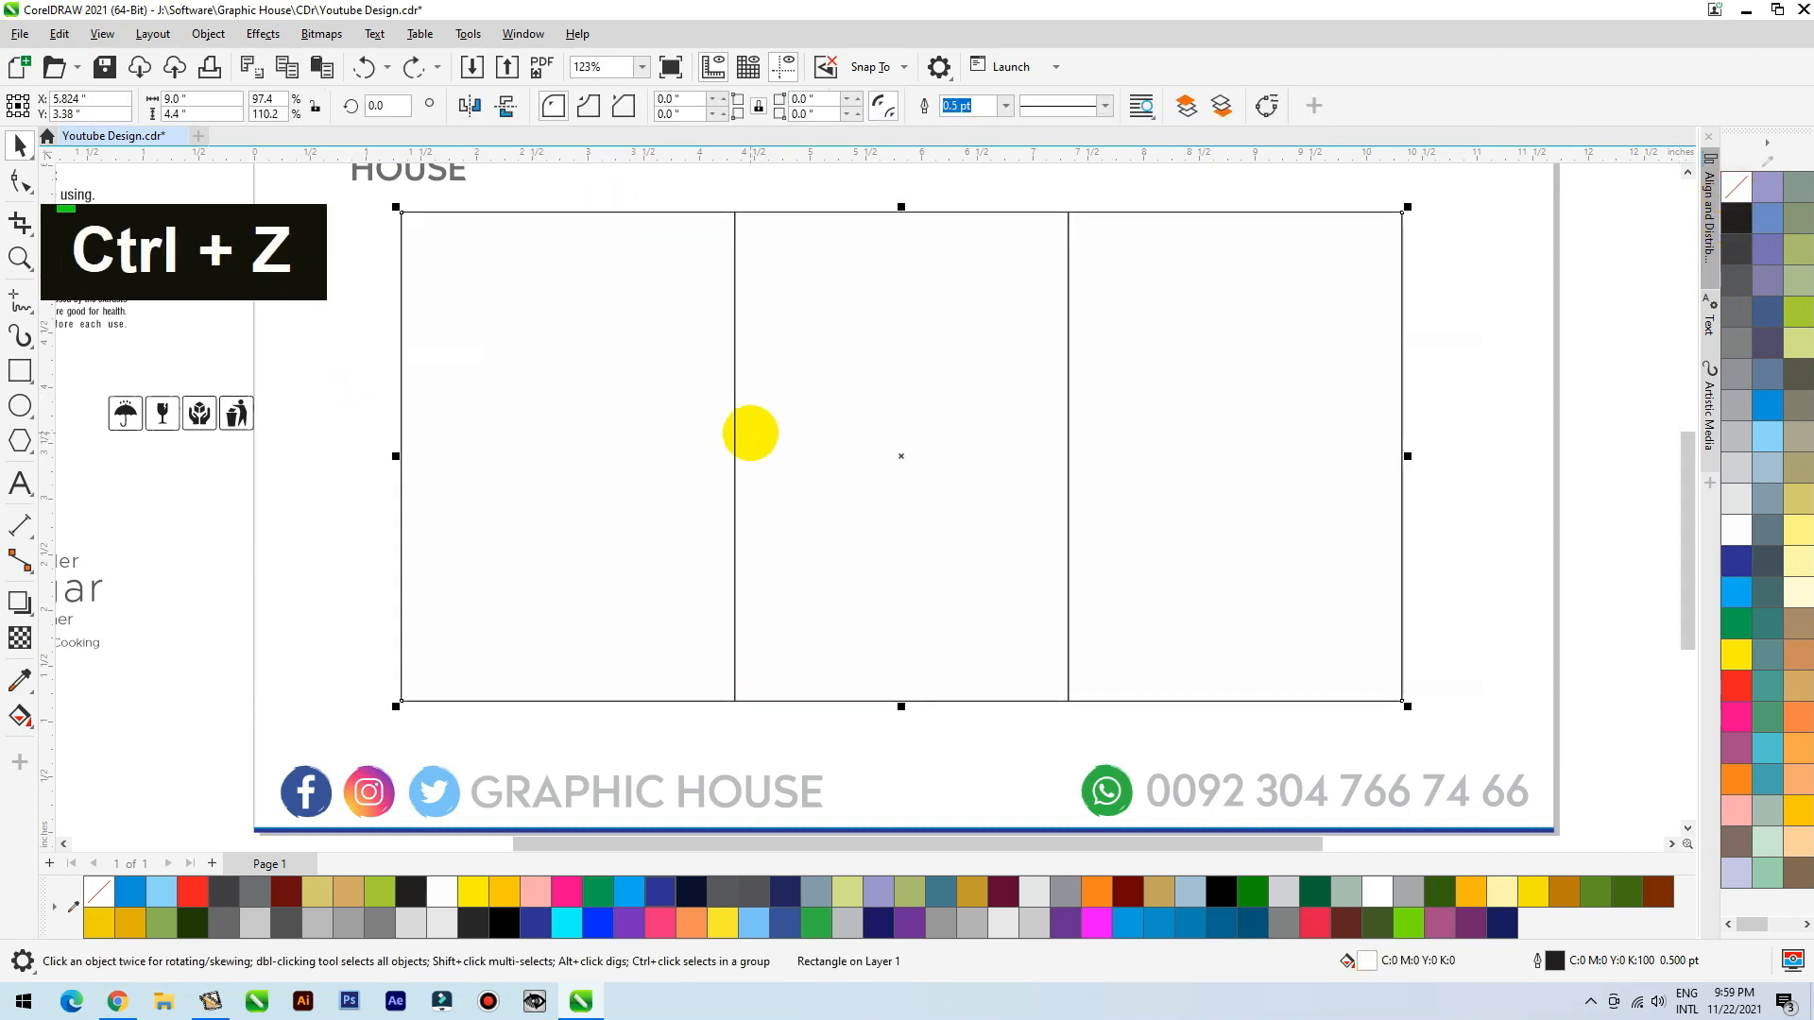
{"action": "double_click", "coordinate": [735, 416]}
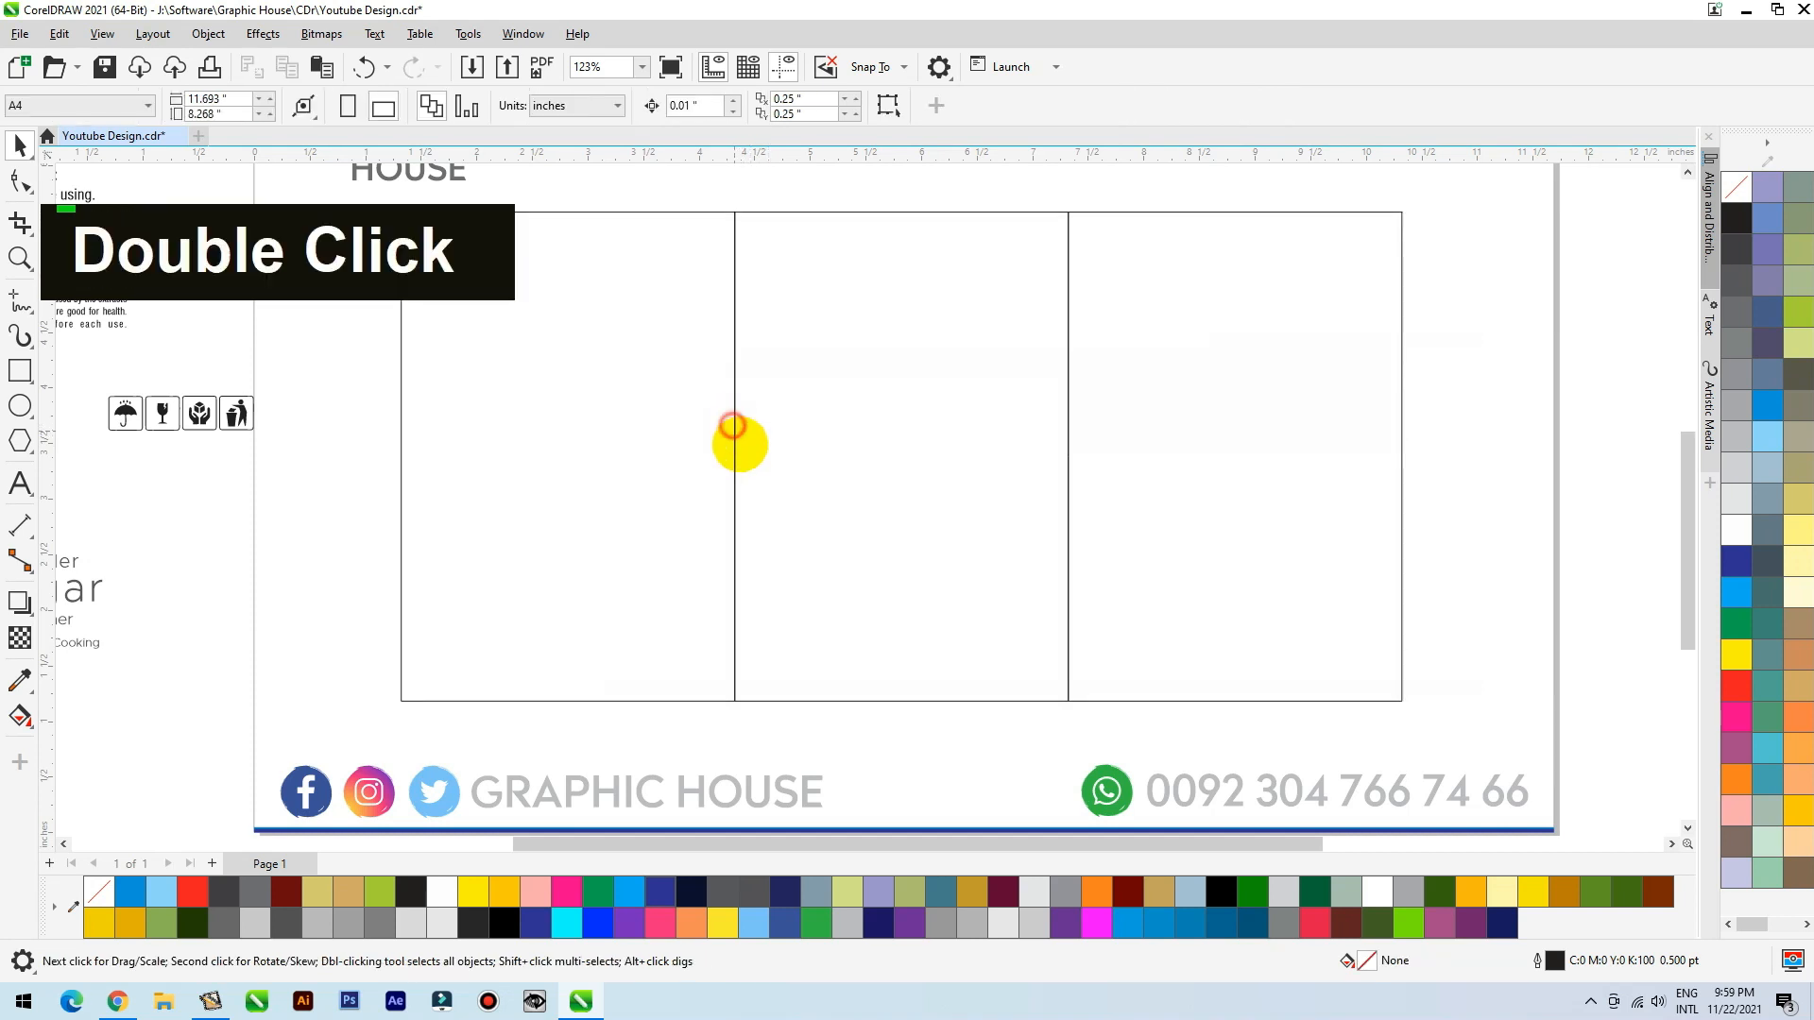
Step: Ungroup the three label panels and undo a trial move of the middle panel
{"action": "scroll", "coordinate": [923, 583], "scroll_direction": "down", "scroll_amount": 2}
{"action": "left_click", "coordinate": [1005, 450]}
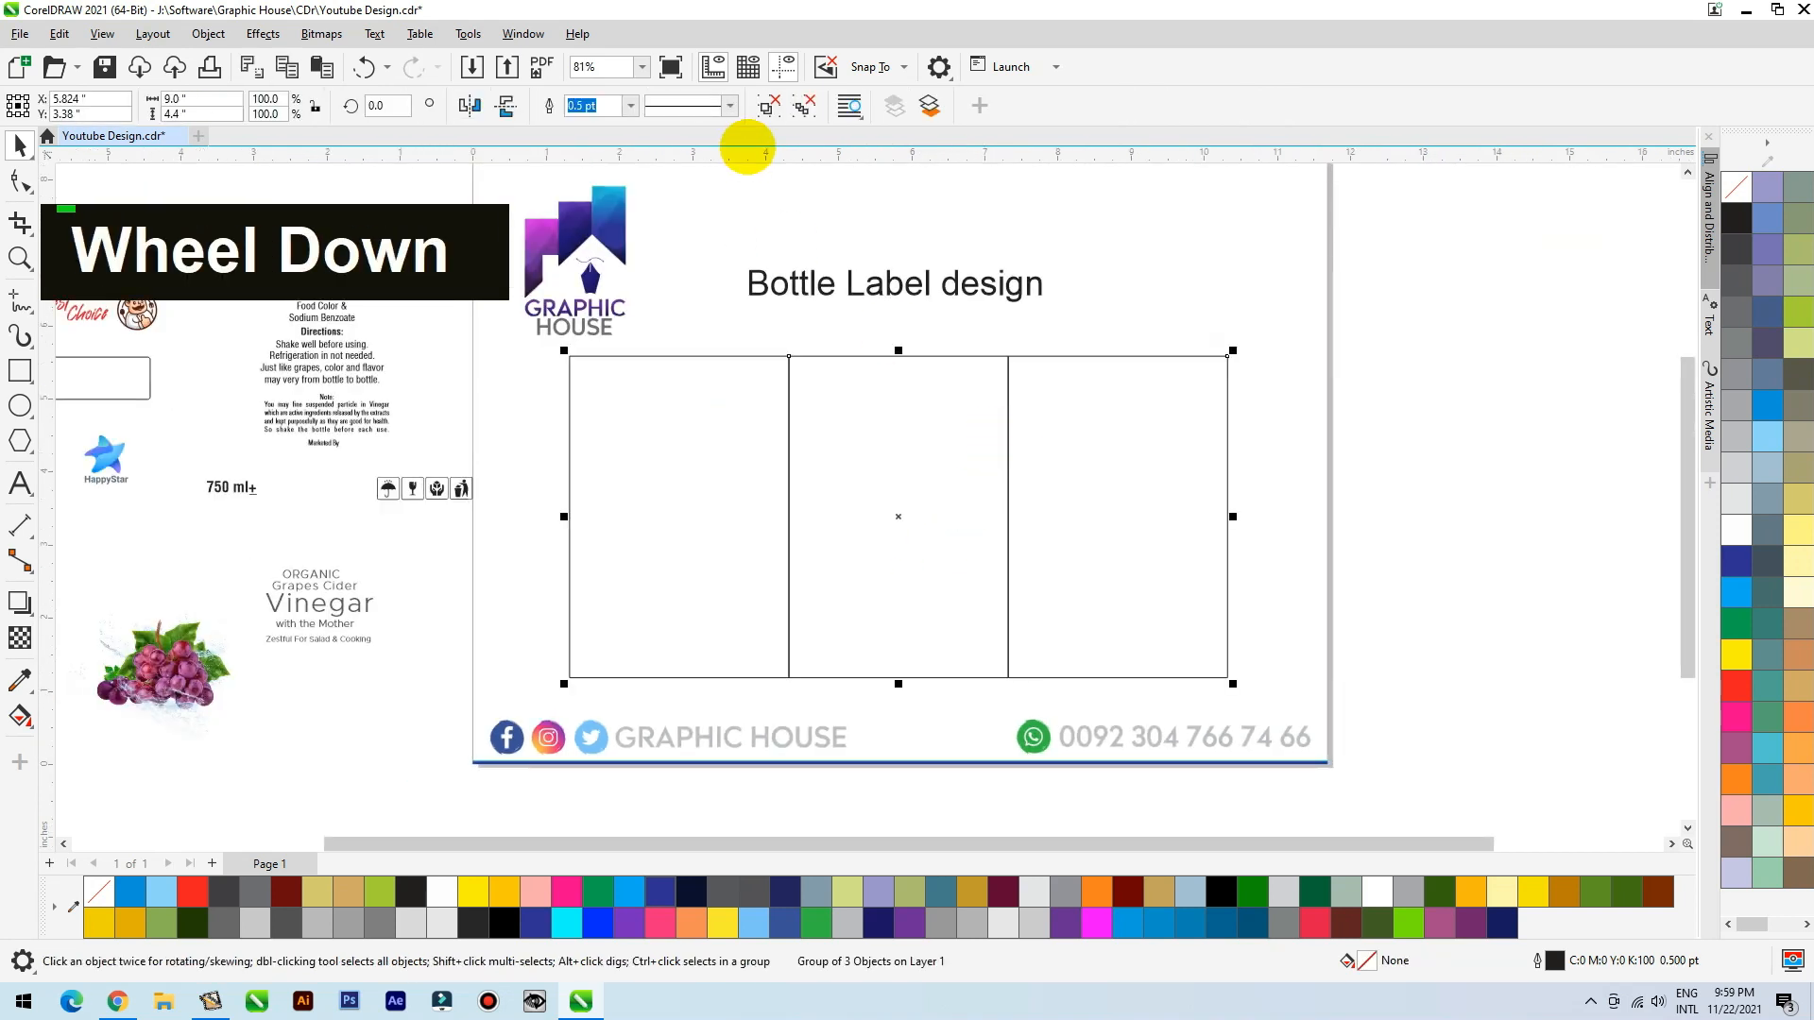
{"action": "left_click", "coordinate": [767, 106]}
{"action": "double_click", "coordinate": [1064, 284]}
{"action": "left_click_drag", "start_coordinate": [939, 357], "coordinate": [900, 445]}
{"action": "key", "text": "ctrl+z"}
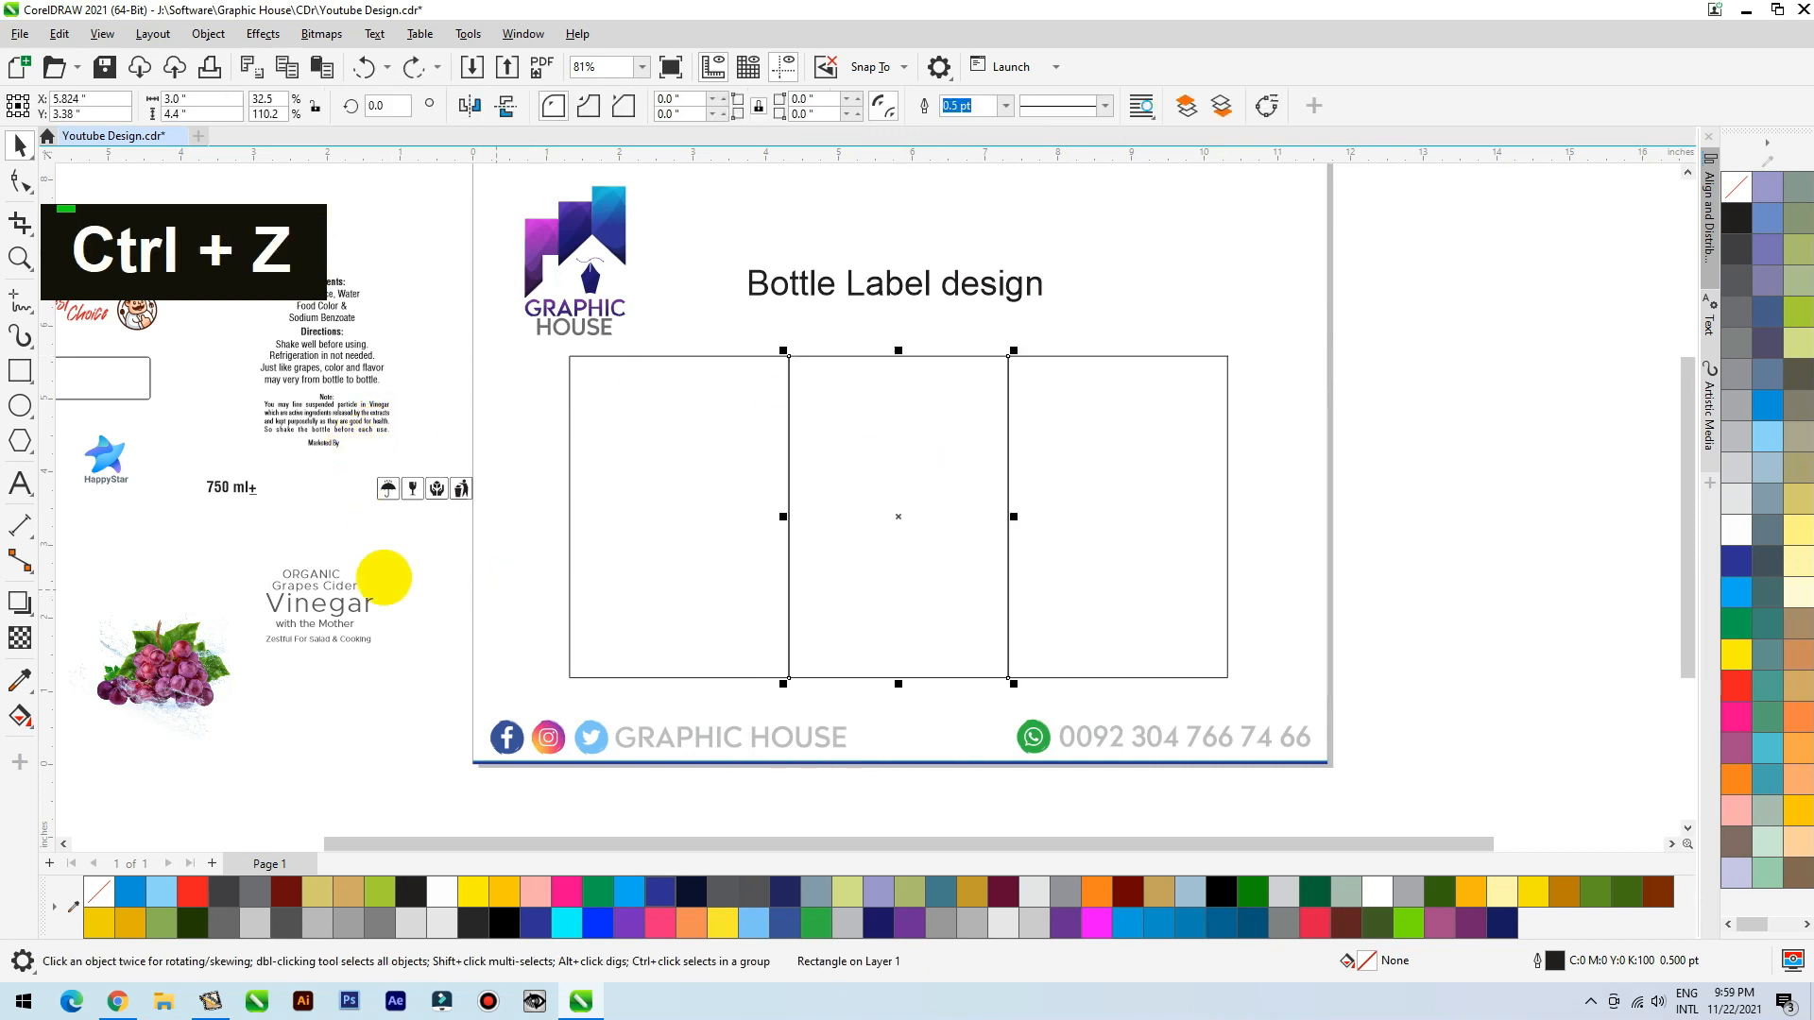
Step: Place the grapes artwork centred in the middle panel and move the vinegar text block past the label's right side
{"action": "left_click", "coordinate": [164, 649]}
{"action": "left_click_drag", "start_coordinate": [164, 649], "coordinate": [907, 563]}
{"action": "left_click_drag", "start_coordinate": [199, 650], "coordinate": [445, 547]}
{"action": "left_click_drag", "start_coordinate": [316, 607], "coordinate": [1311, 511]}
{"action": "left_click", "coordinate": [897, 619]}
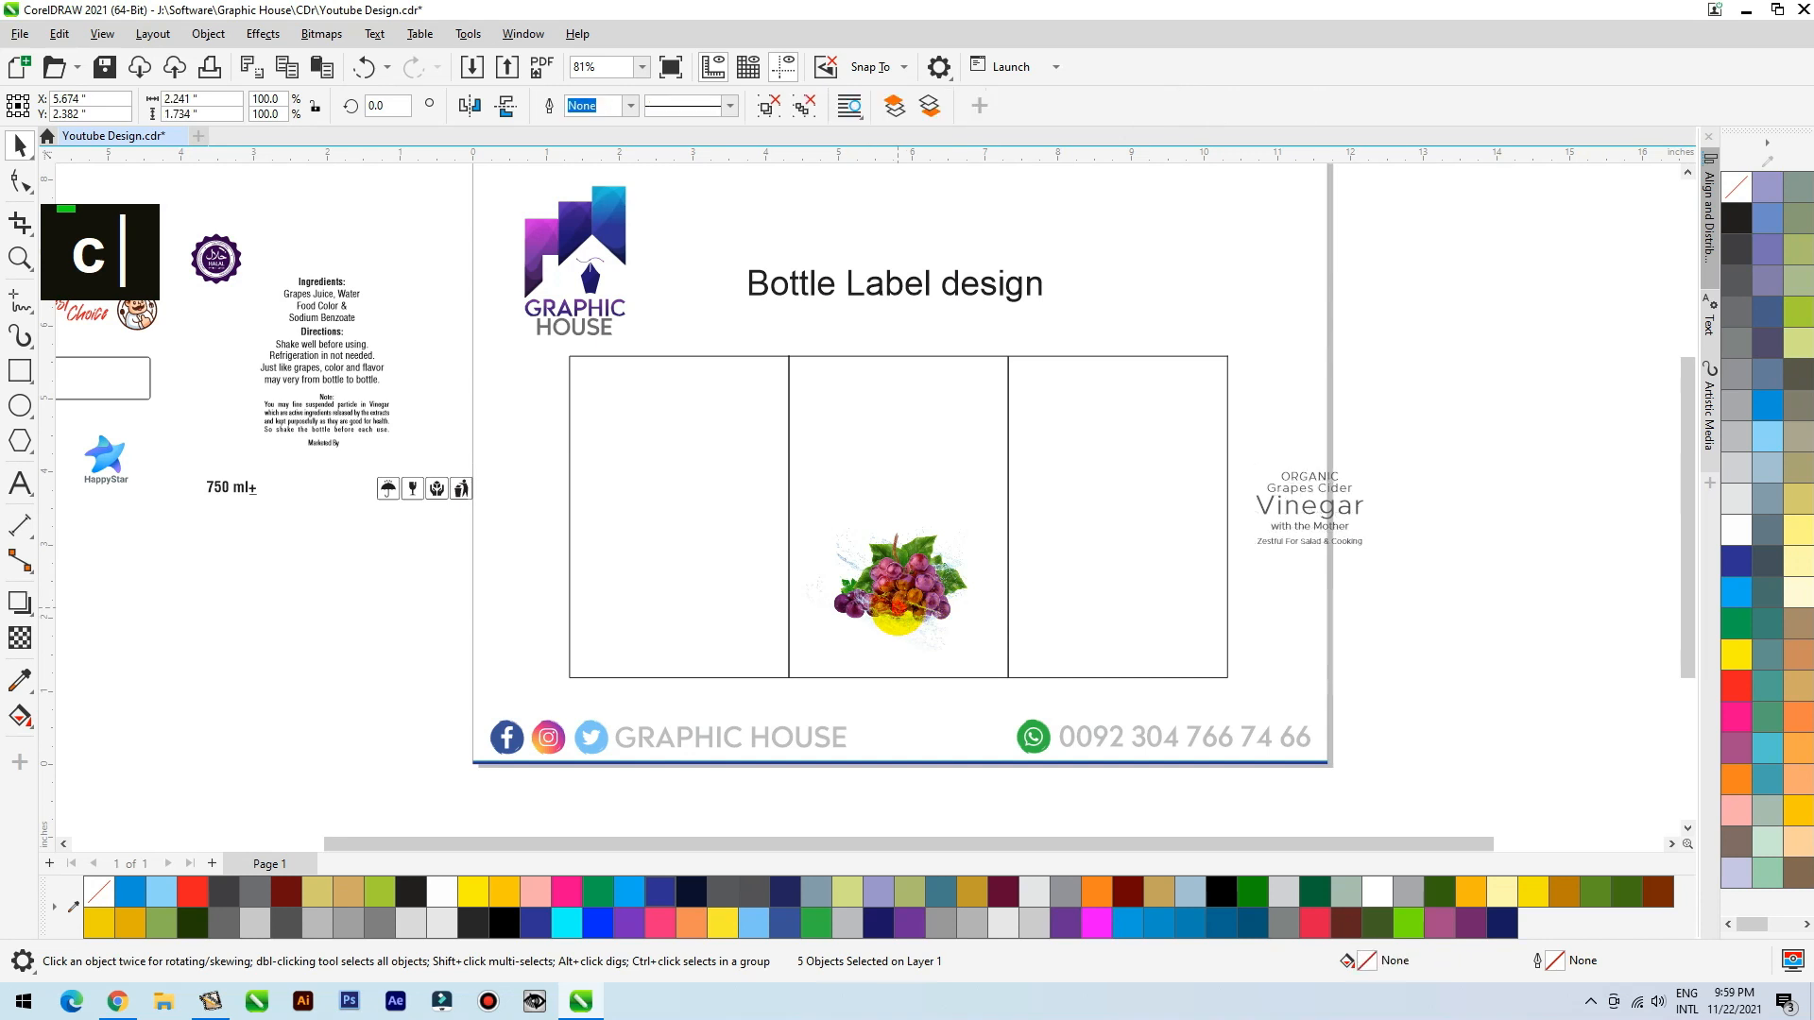
Step: Move the middle panel with its grapes off the page to the right and set the vinegar text block beside it
{"action": "double_click", "coordinate": [926, 350]}
{"action": "left_click_drag", "start_coordinate": [1053, 325], "coordinate": [761, 697]}
{"action": "scroll", "coordinate": [867, 595], "scroll_direction": "down", "scroll_amount": 1}
{"action": "left_click_drag", "start_coordinate": [876, 581], "coordinate": [1404, 555]}
{"action": "left_click_drag", "start_coordinate": [1266, 458], "coordinate": [1148, 586]}
{"action": "left_click_drag", "start_coordinate": [1214, 525], "coordinate": [1582, 330]}
Step: Bring the HappyStar logo, the halal badge and the 750 ml text next to the panel outside the page
{"action": "left_click_drag", "start_coordinate": [289, 491], "coordinate": [1377, 338]}
{"action": "left_click", "coordinate": [371, 355]}
{"action": "left_click_drag", "start_coordinate": [371, 355], "coordinate": [1303, 661]}
{"action": "left_click_drag", "start_coordinate": [378, 510], "coordinate": [1486, 660]}
Step: Move the grapes artwork out of the separate panel to the empty area on its right
{"action": "key", "text": "F2"}
{"action": "left_click_drag", "start_coordinate": [1192, 279], "coordinate": [1613, 688]}
{"action": "left_click_drag", "start_coordinate": [884, 656], "coordinate": [1205, 633]}
{"action": "left_click", "coordinate": [1236, 383]}
{"action": "key", "text": "F2"}
{"action": "left_click", "coordinate": [533, 804]}
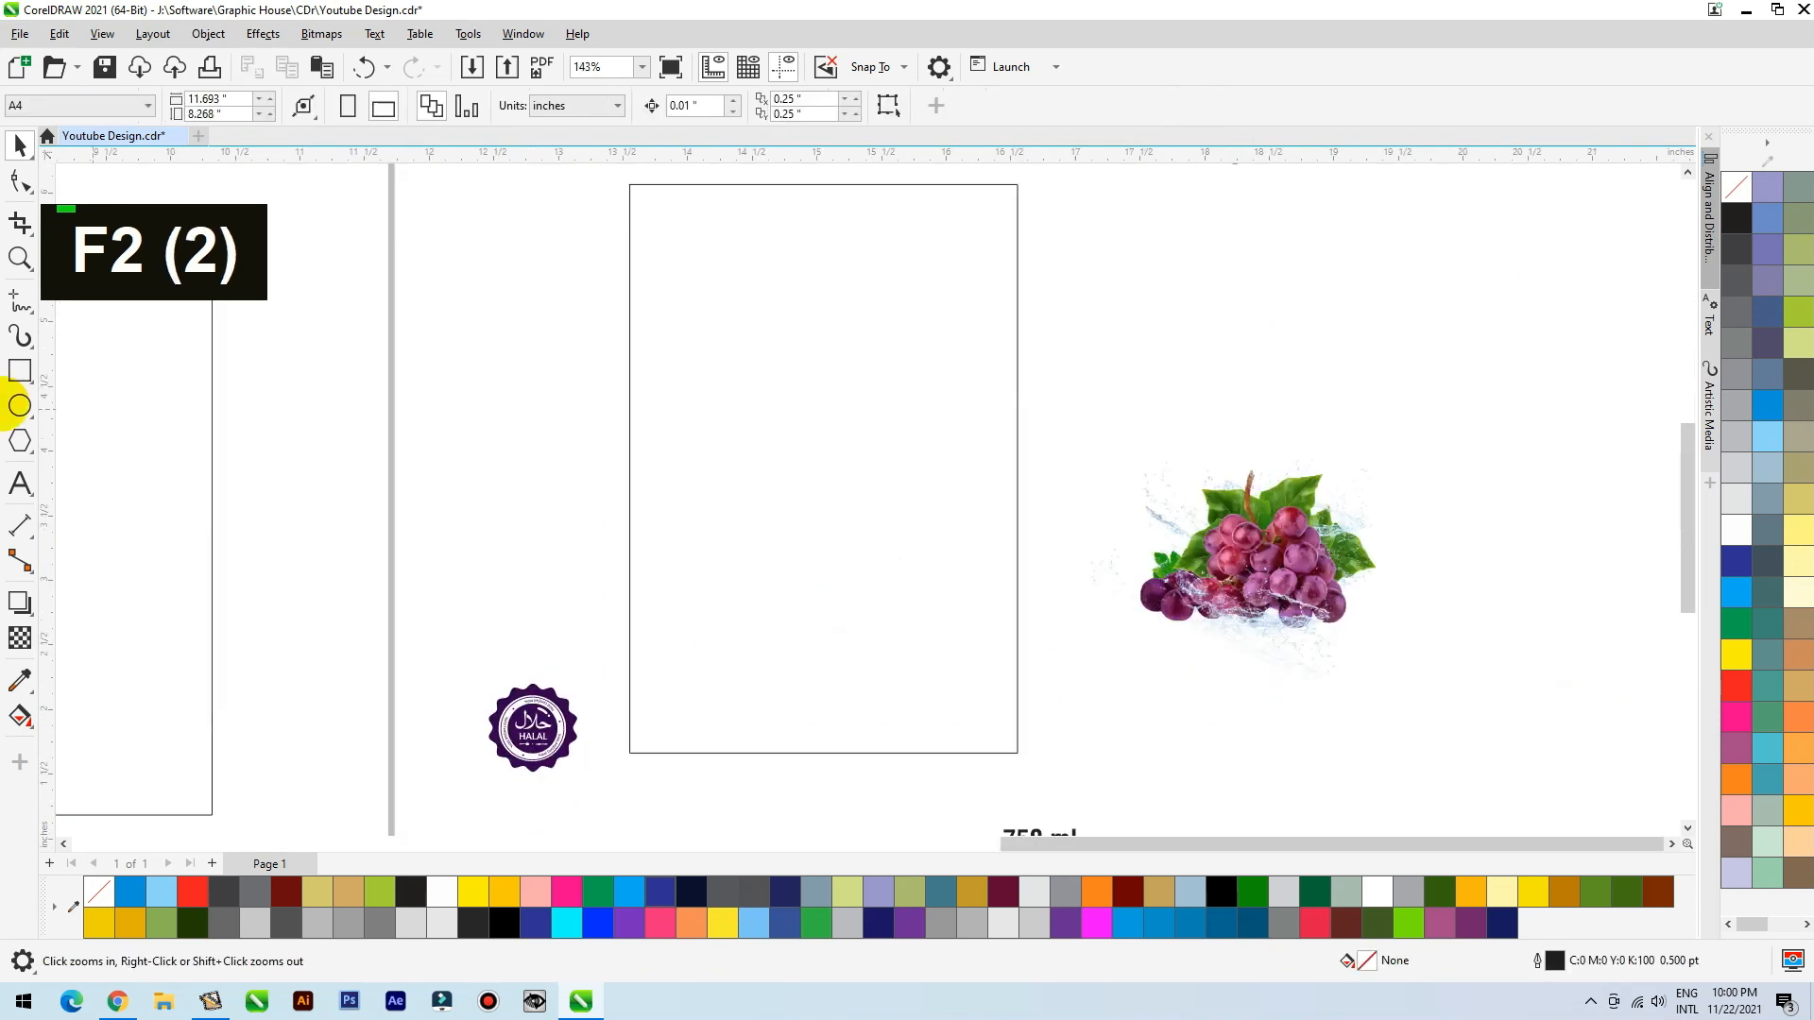
Step: Draw a rectangle about 1.93 by 2.44 inches inside the separate panel and fully round its corners
{"action": "left_click", "coordinate": [20, 370]}
{"action": "left_click_drag", "start_coordinate": [704, 307], "coordinate": [953, 623]}
{"action": "left_click", "coordinate": [20, 144]}
{"action": "left_click", "coordinate": [20, 181]}
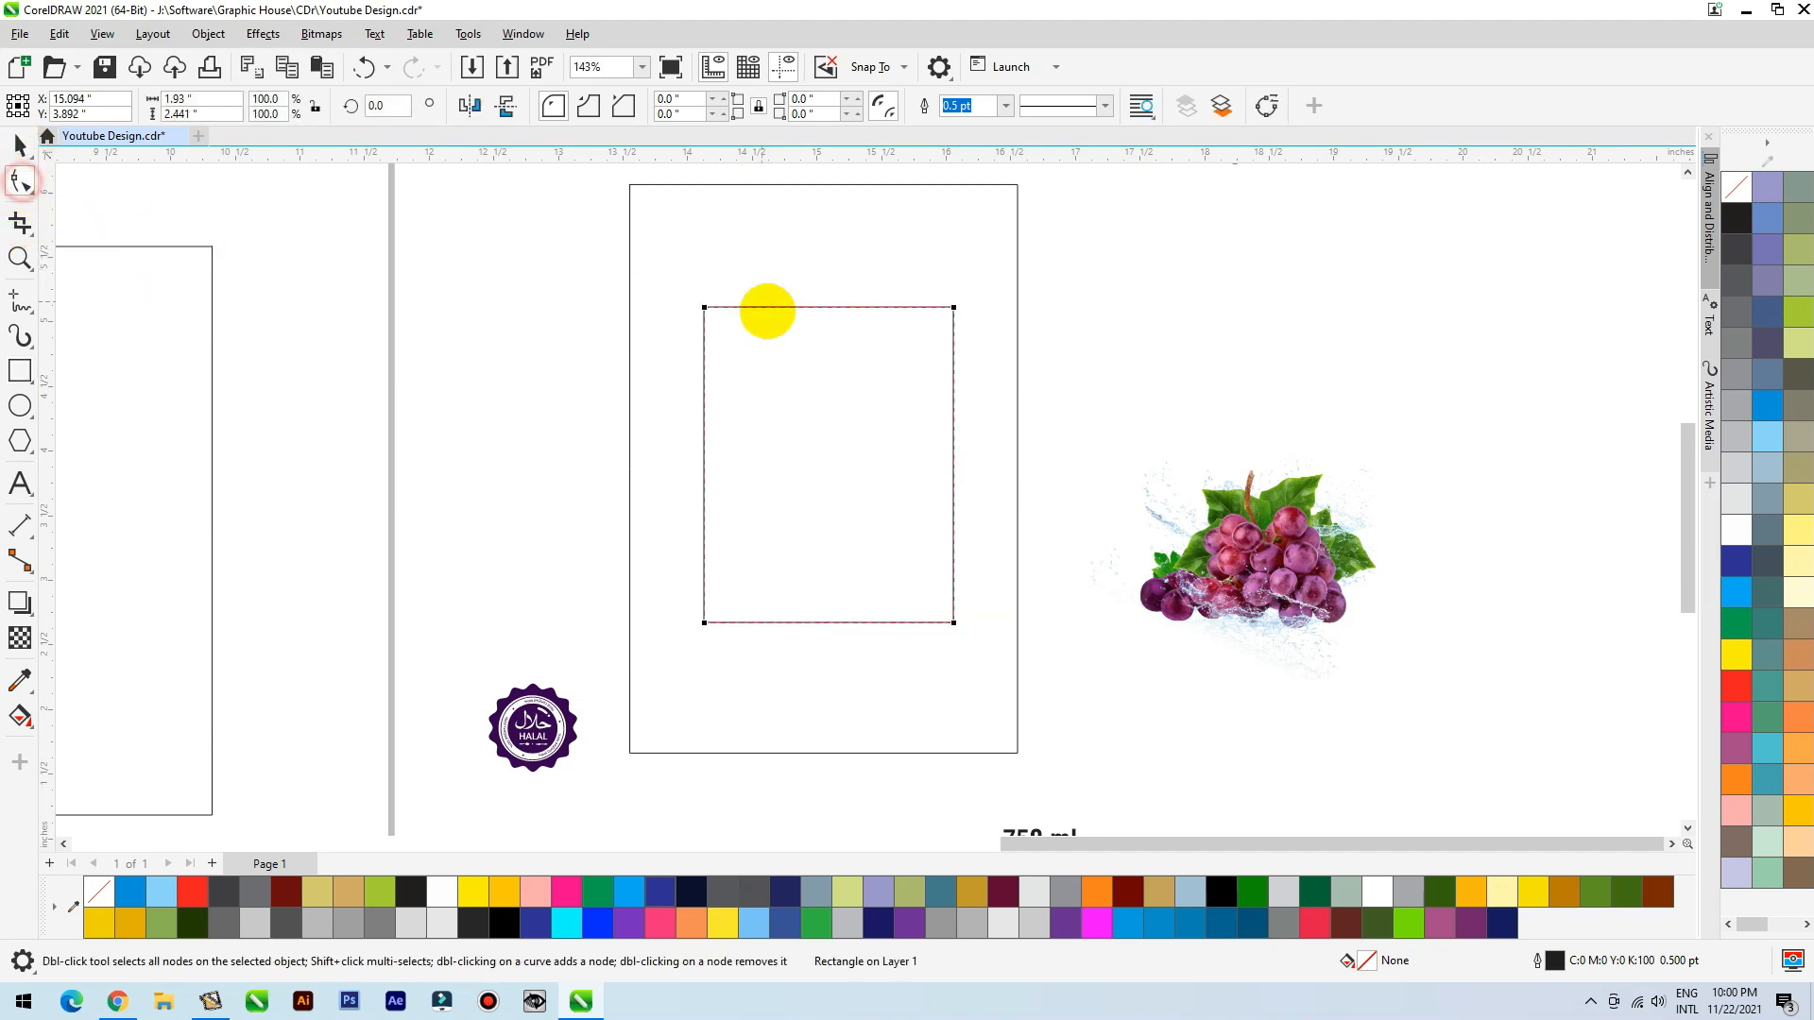
{"action": "left_click_drag", "start_coordinate": [705, 308], "coordinate": [848, 483]}
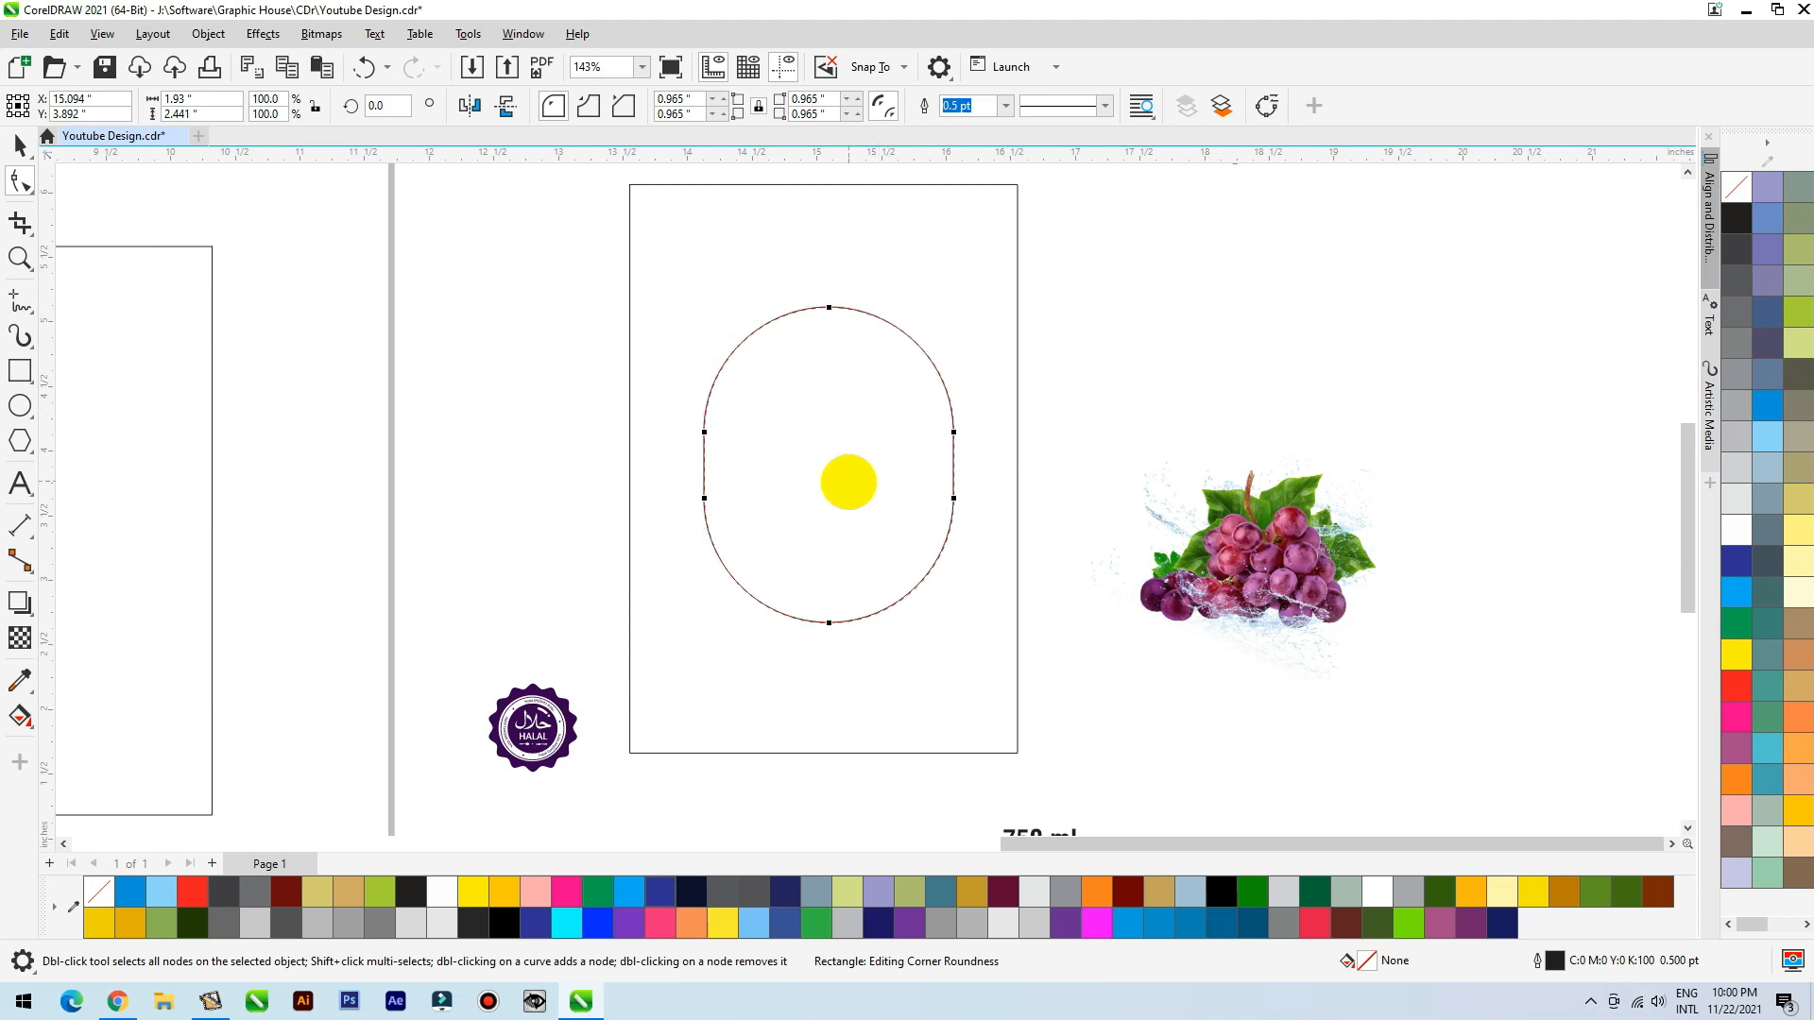
Step: Stretch the rounded shape upward to about 3.07 inches high and centre it in the panel
{"action": "left_click", "coordinate": [20, 144]}
{"action": "left_click_drag", "start_coordinate": [829, 301], "coordinate": [828, 221]}
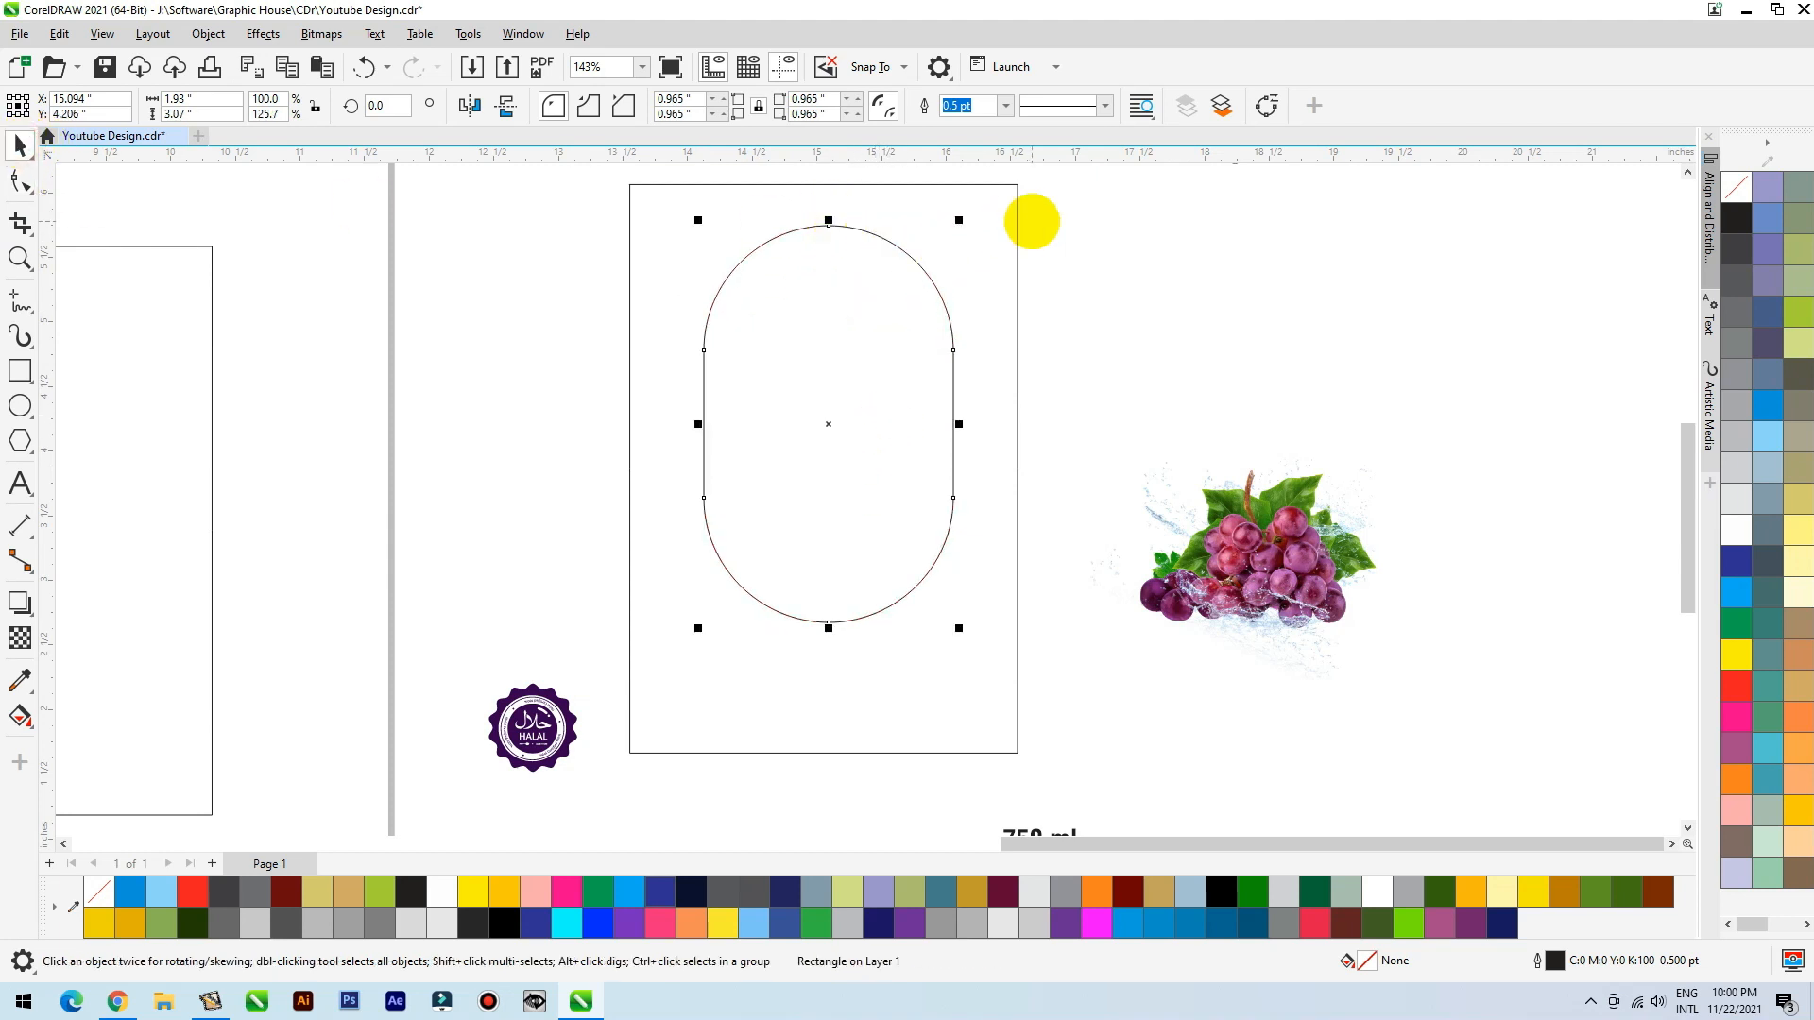
{"action": "left_click", "coordinate": [1016, 226], "text": "shift"}
{"action": "key", "text": "c"}
{"action": "key", "text": "e"}
{"action": "left_click", "coordinate": [1123, 255]}
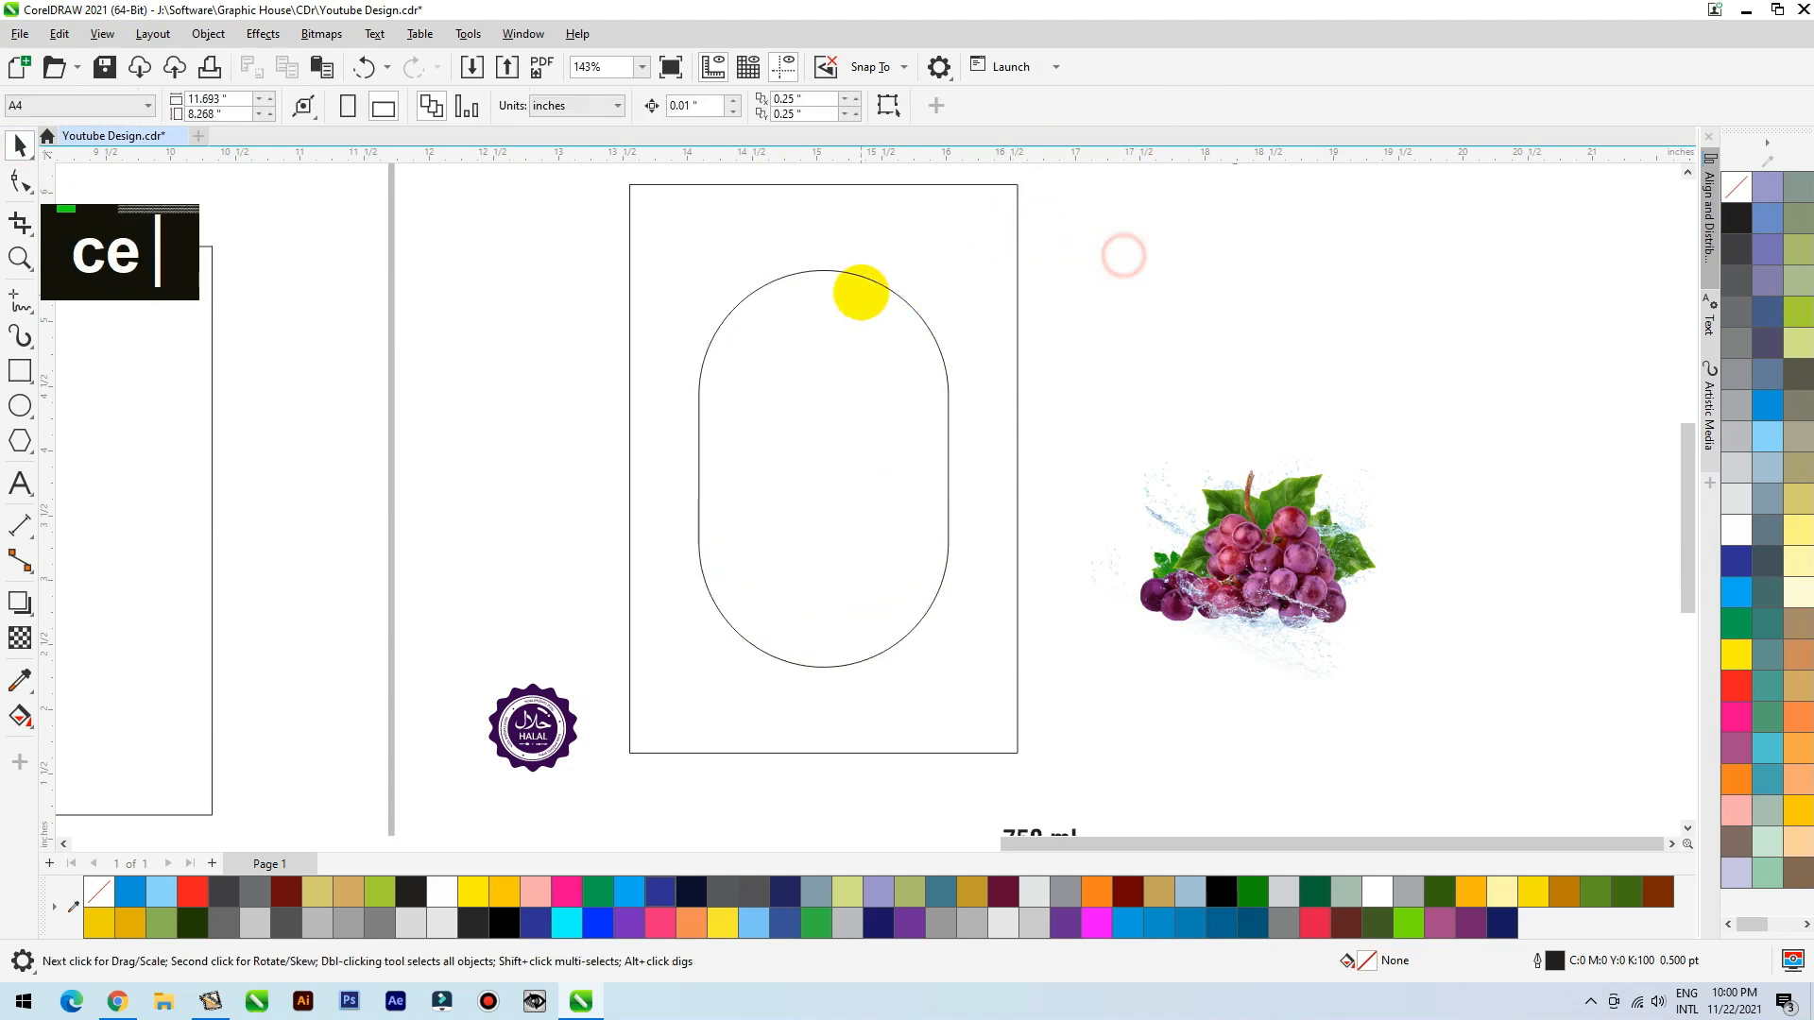
Step: Shorten the rounded shape from its upper edge to about 2.92 inches high
{"action": "left_click", "coordinate": [871, 280]}
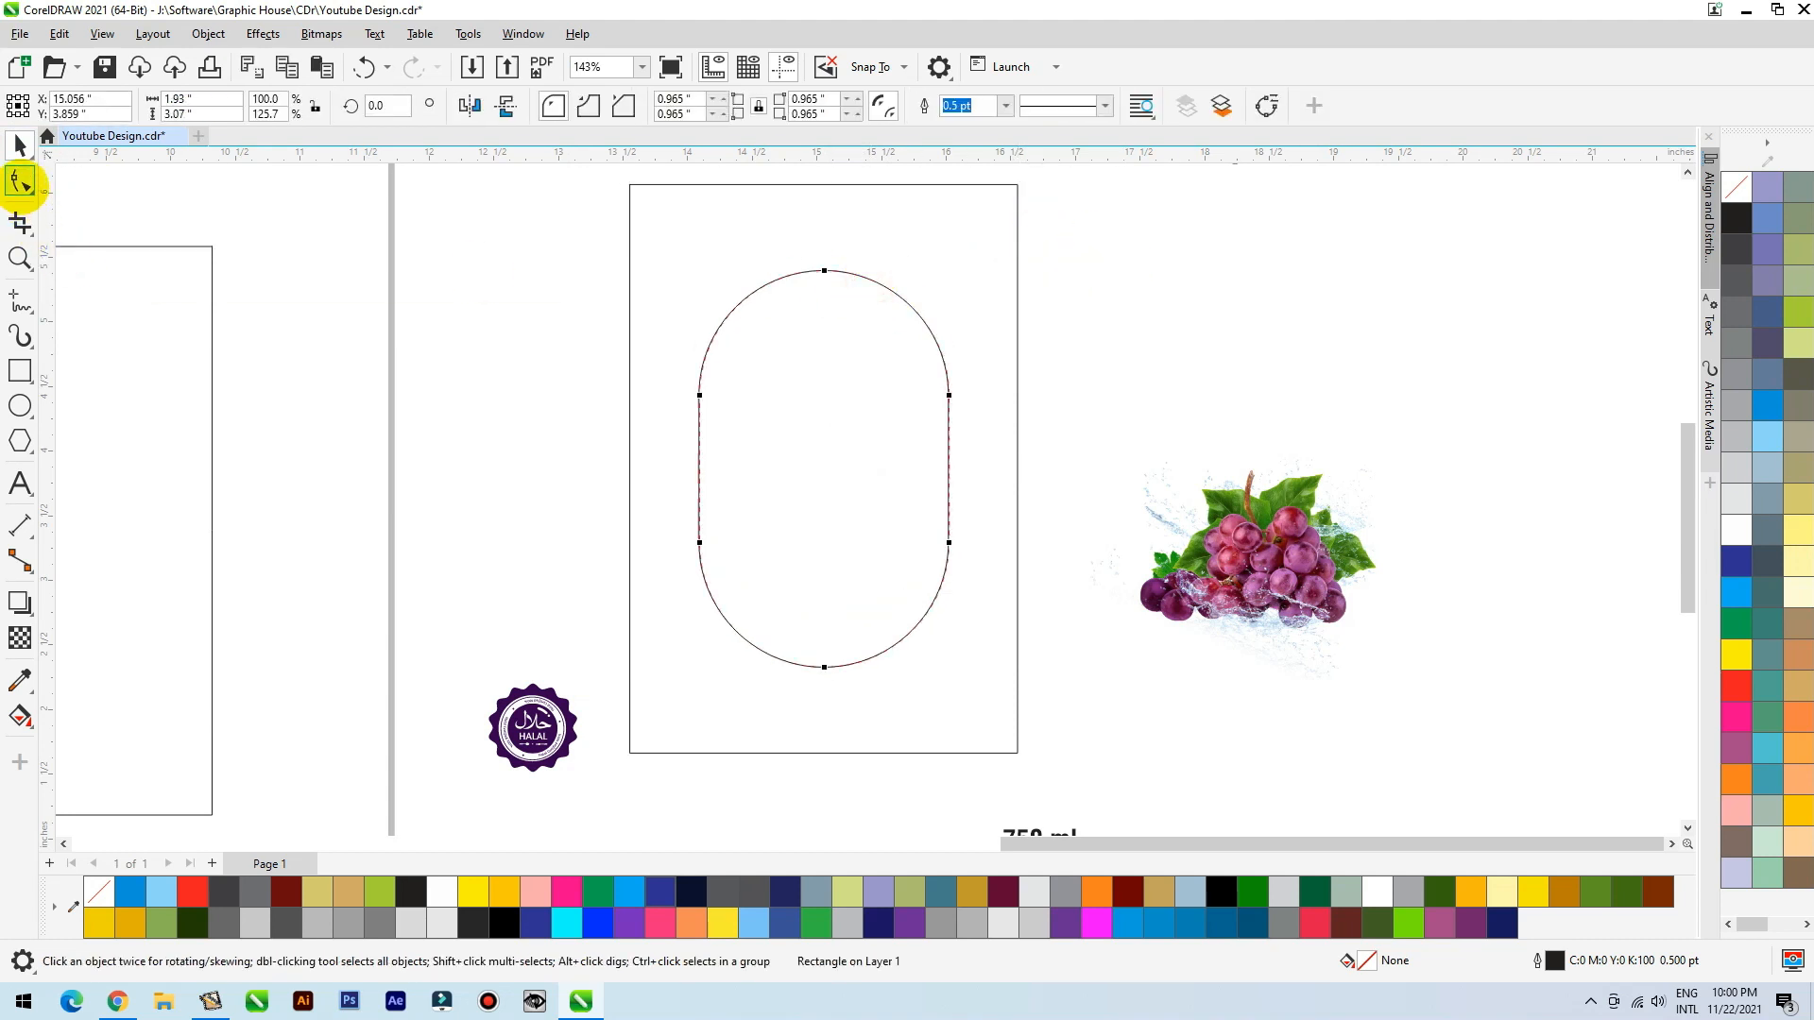
{"action": "left_click", "coordinate": [19, 181]}
{"action": "key", "text": "space"}
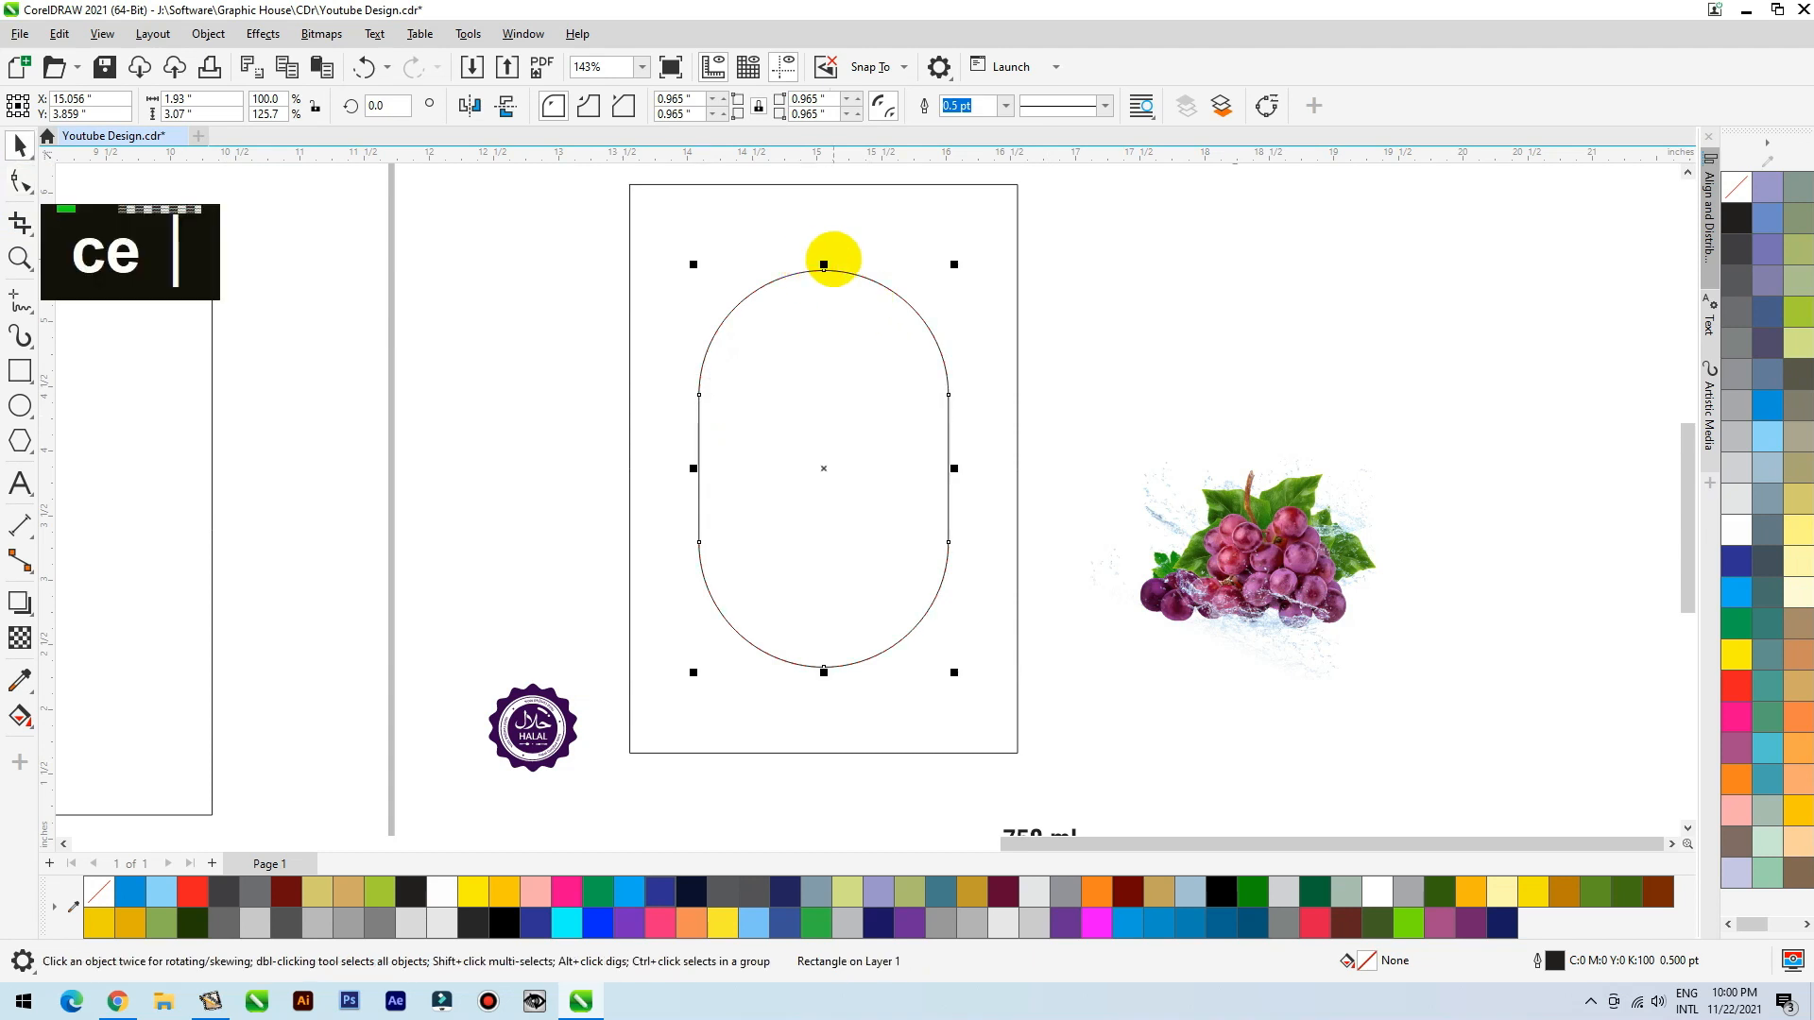
{"action": "left_click_drag", "start_coordinate": [823, 264], "coordinate": [823, 281]}
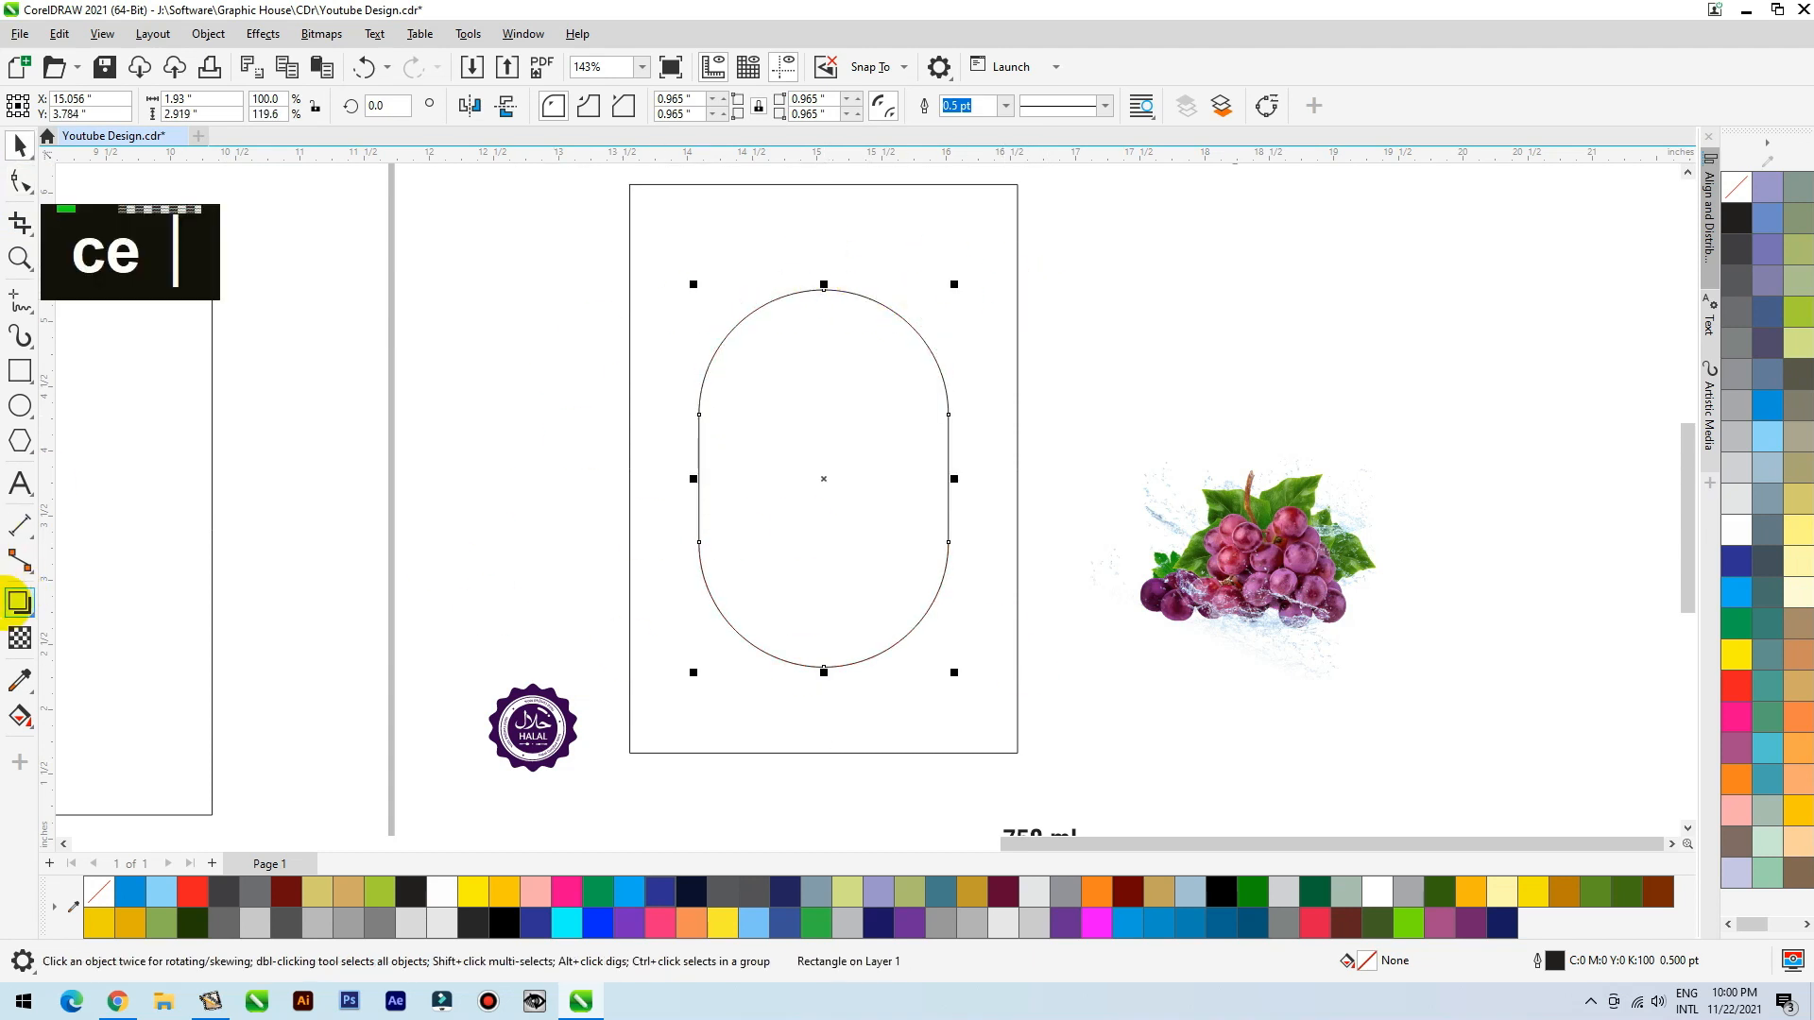
Step: Fill the rounded shape with a crimson colour (#8F1544) sampled from the grapes artwork
{"action": "left_click", "coordinate": [20, 678]}
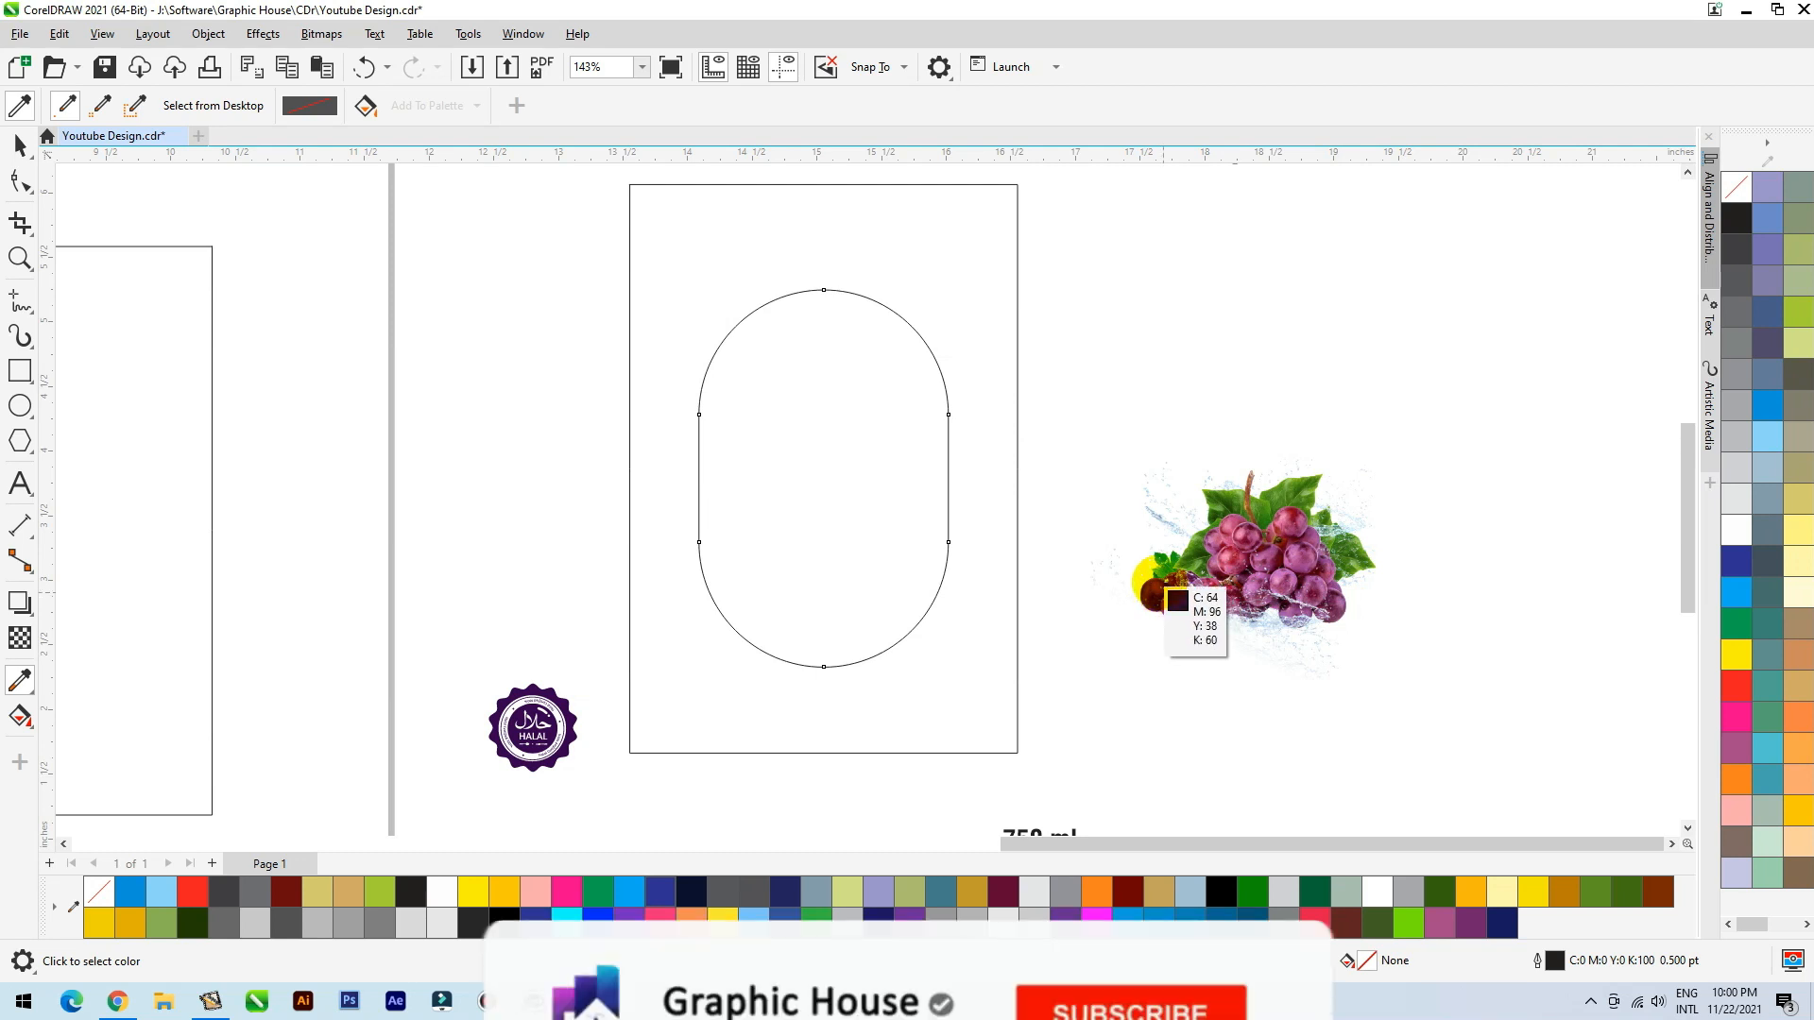
{"action": "left_click", "coordinate": [840, 473]}
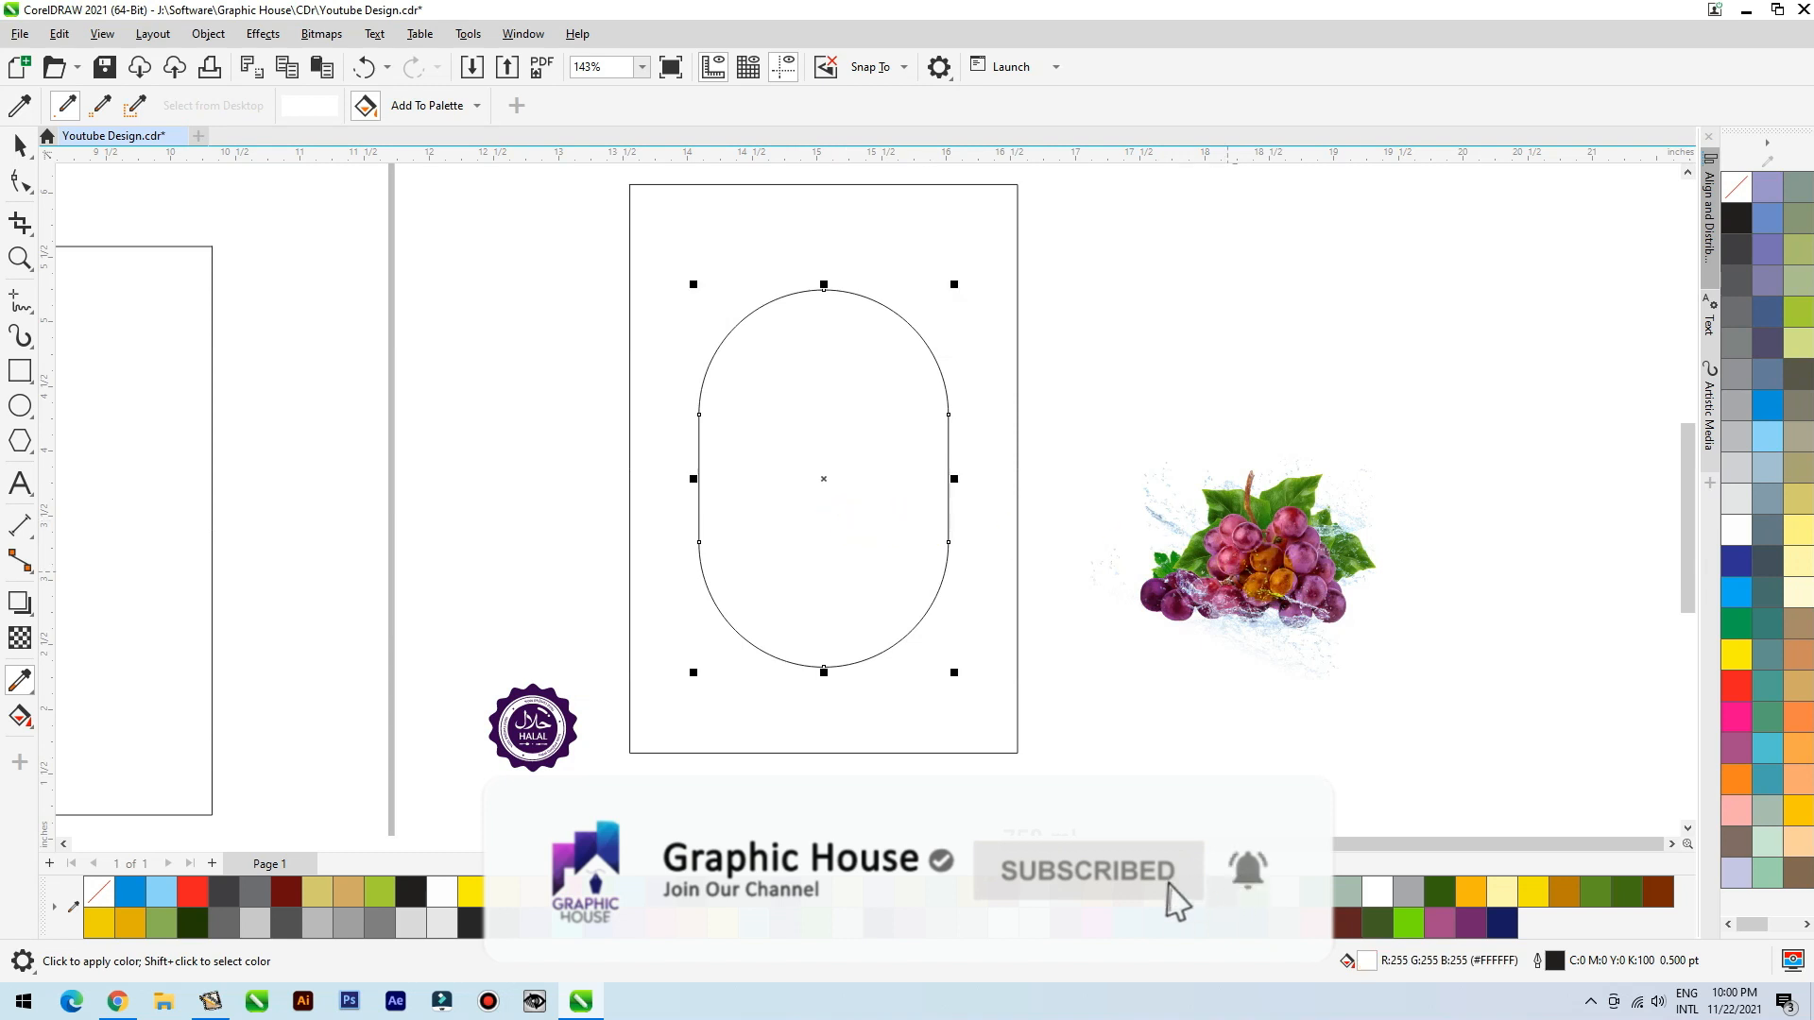
{"action": "key", "text": "space"}
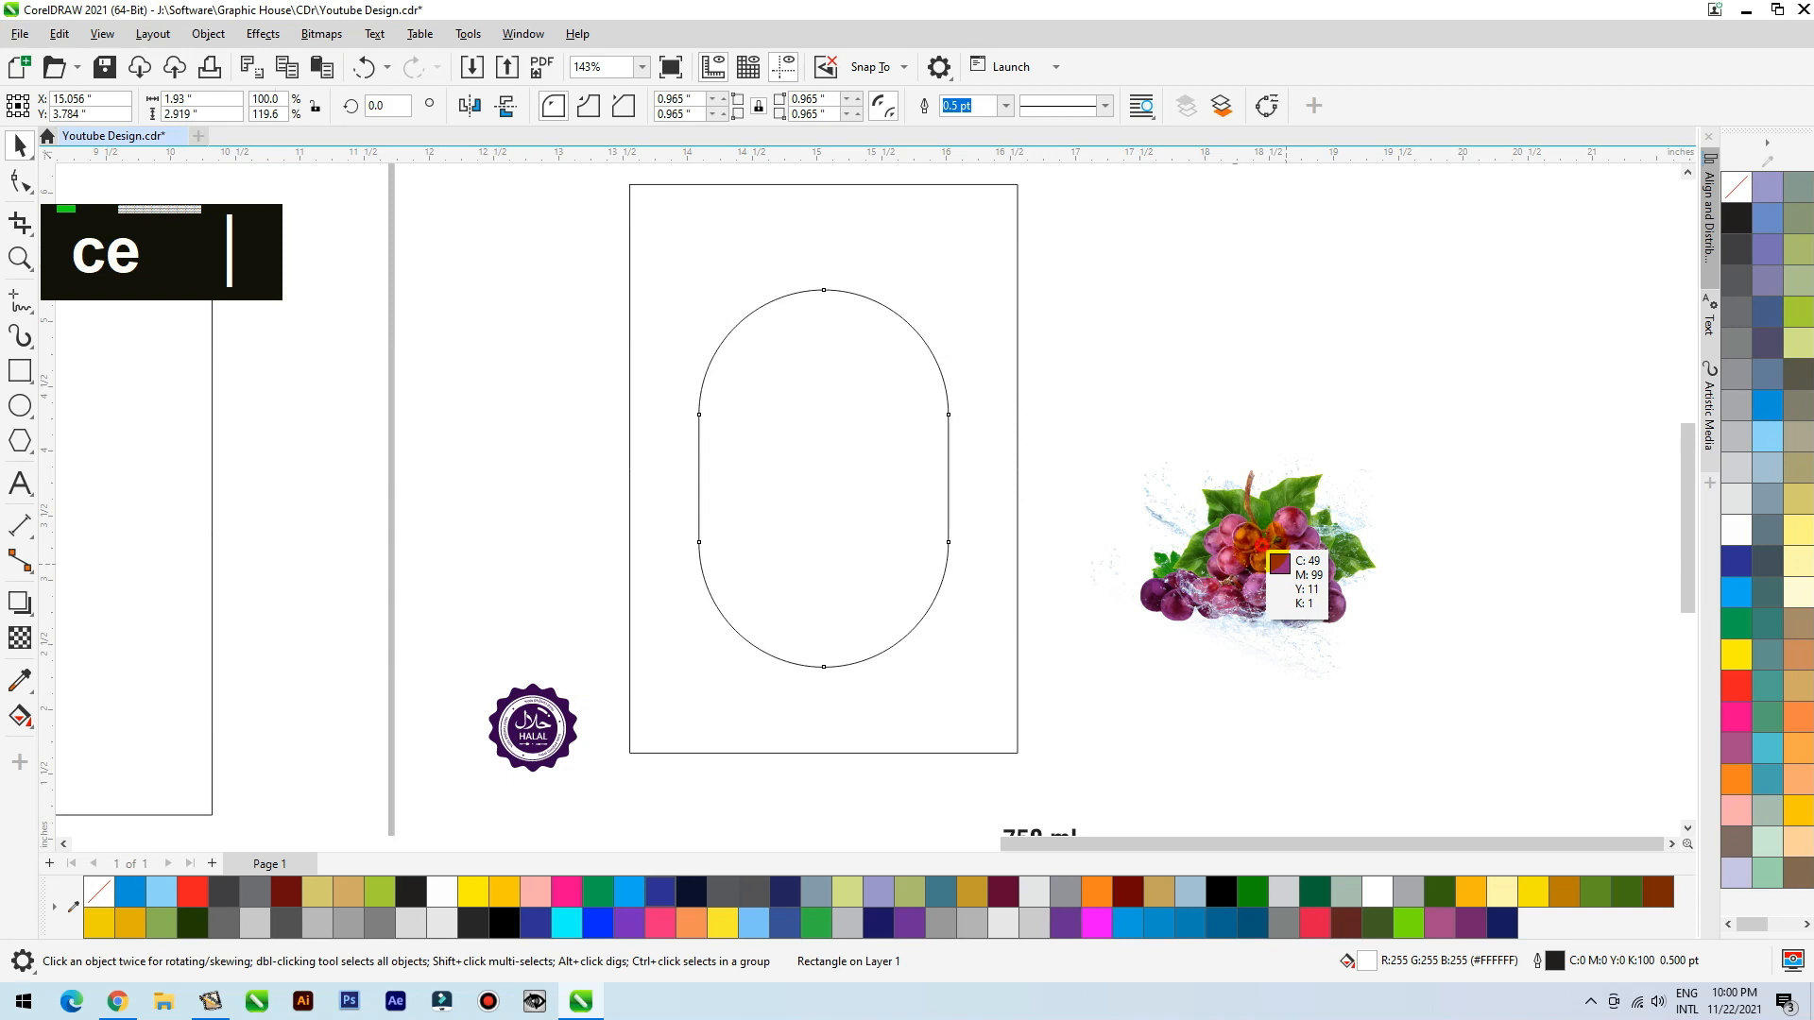
{"action": "left_click", "coordinate": [1264, 553]}
{"action": "left_click", "coordinate": [840, 417]}
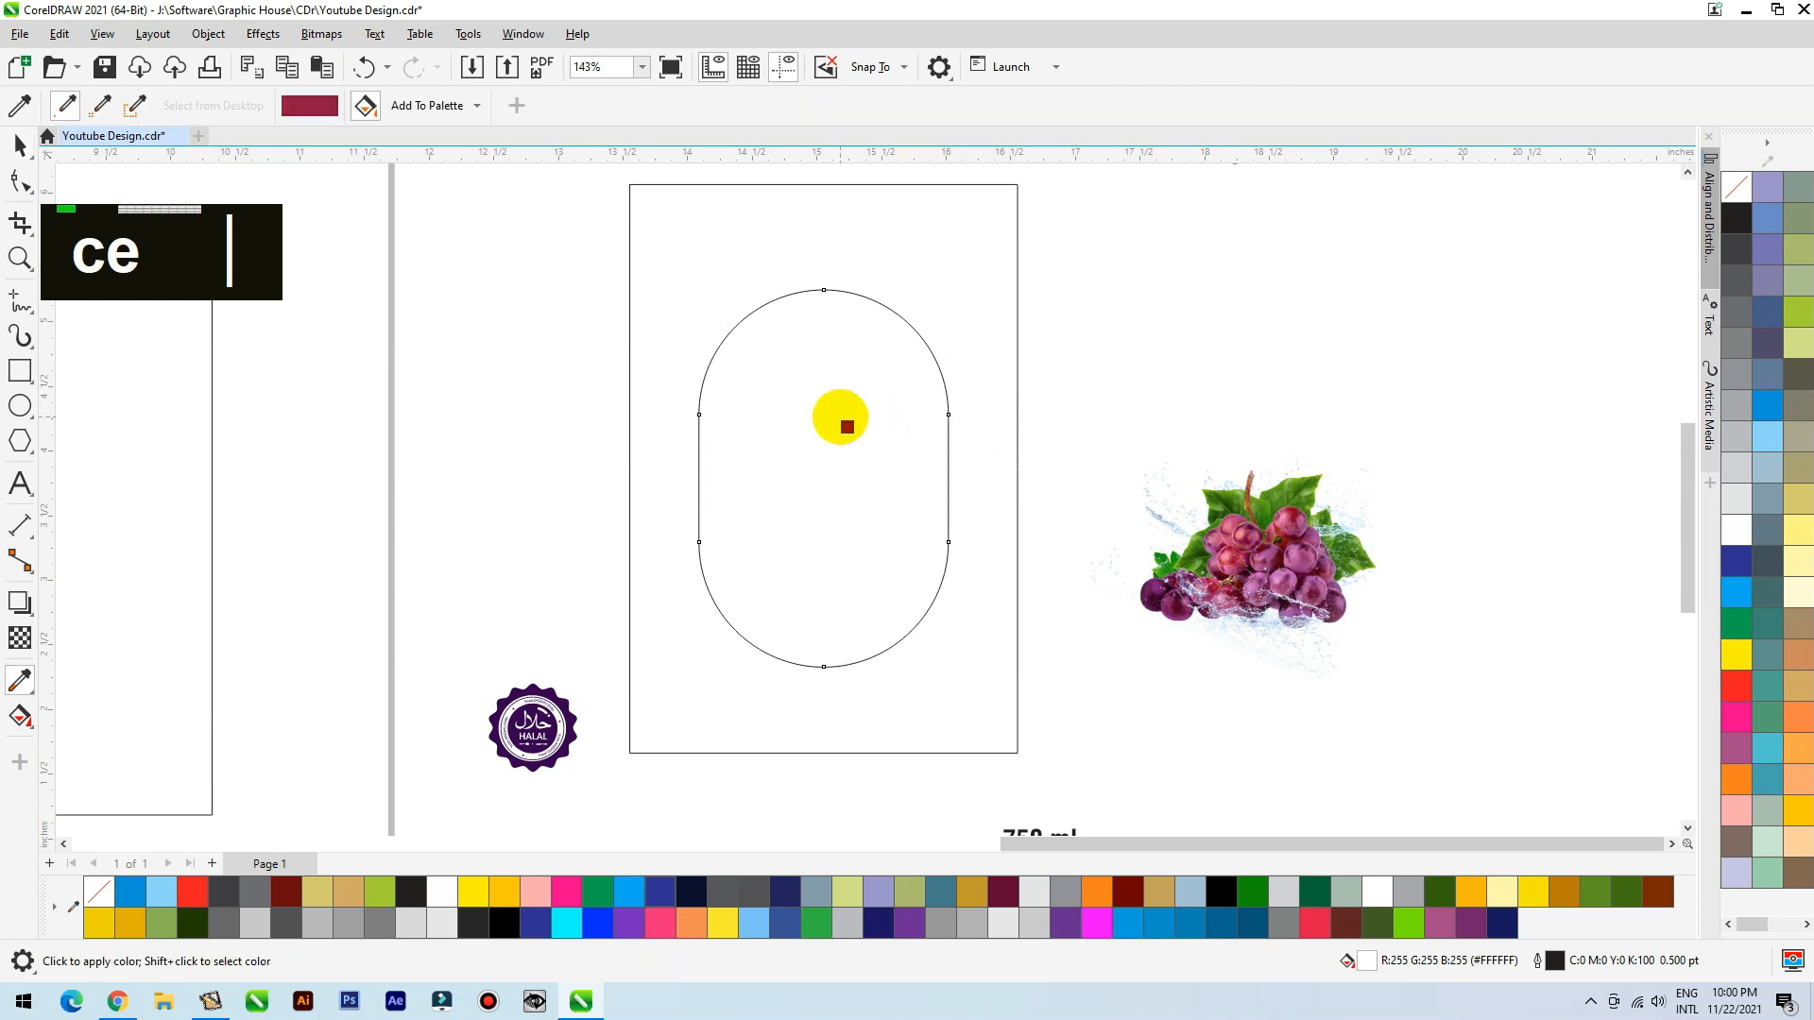
{"action": "key", "text": "space"}
{"action": "left_click", "coordinate": [857, 437]}
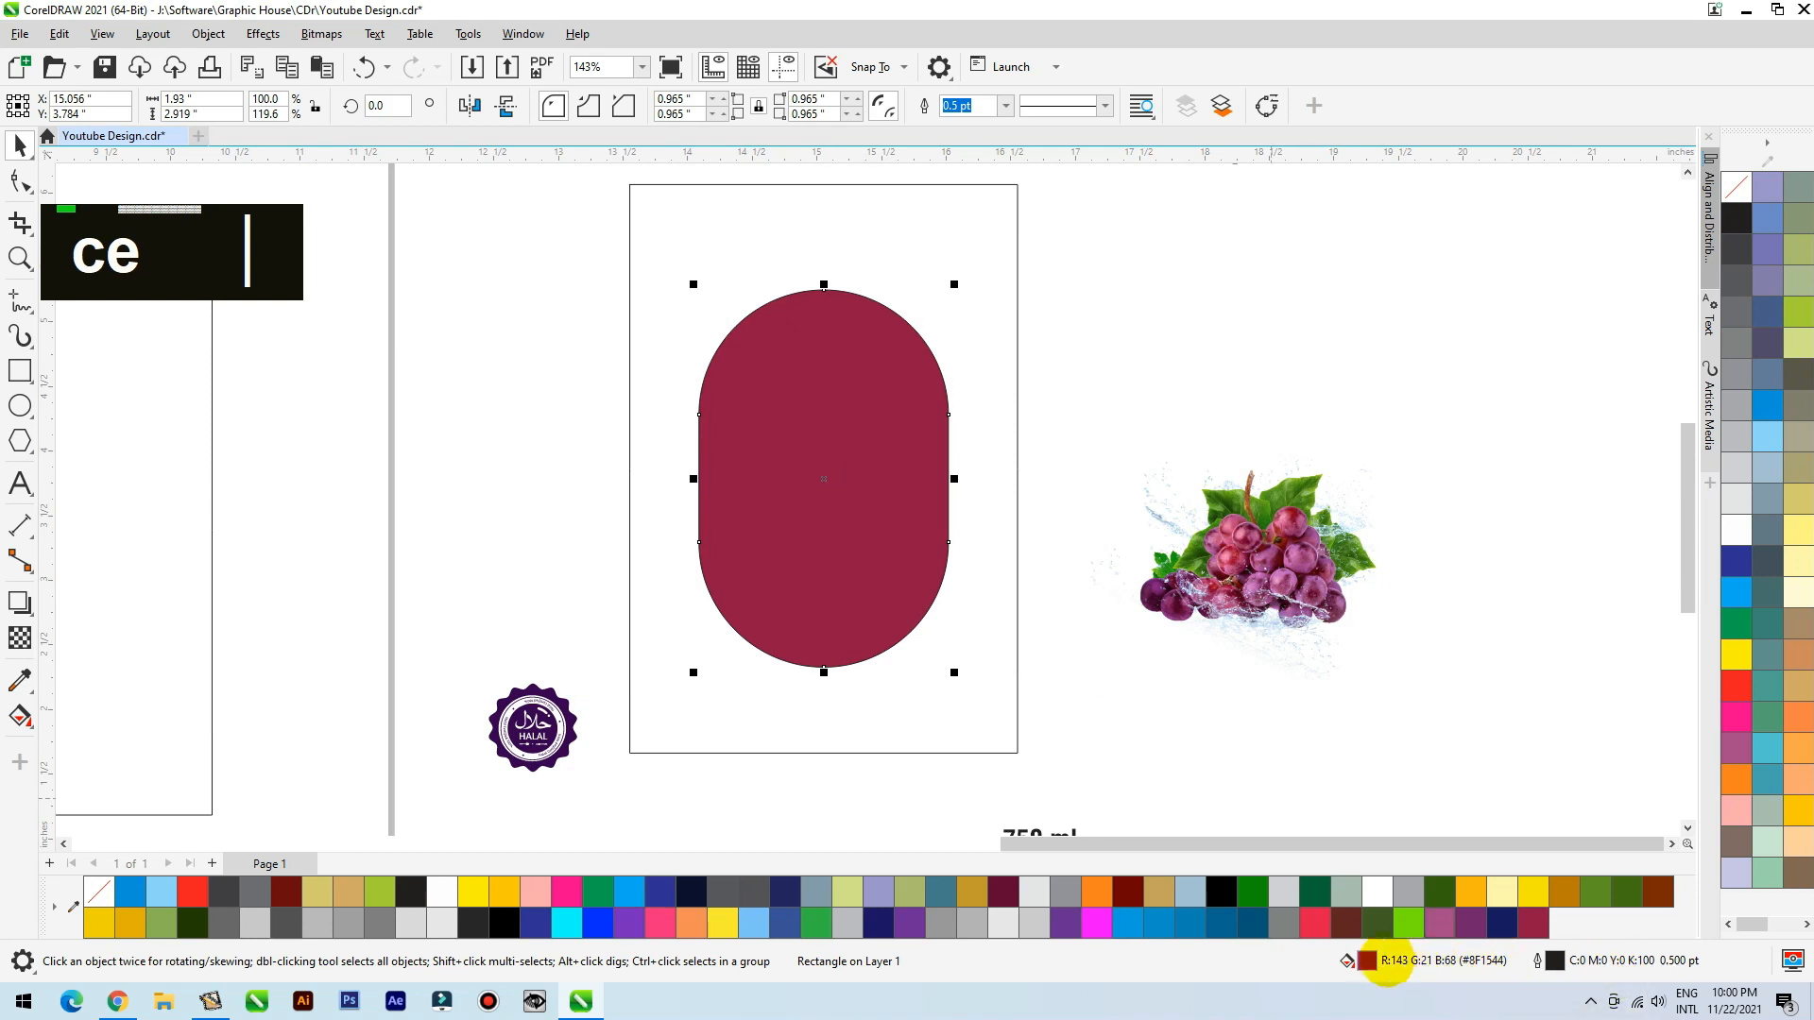
Step: Change the rounded shape's uniform fill to purple, RGB 120, 5, 107 (#78056B)
{"action": "double_click", "coordinate": [1365, 960]}
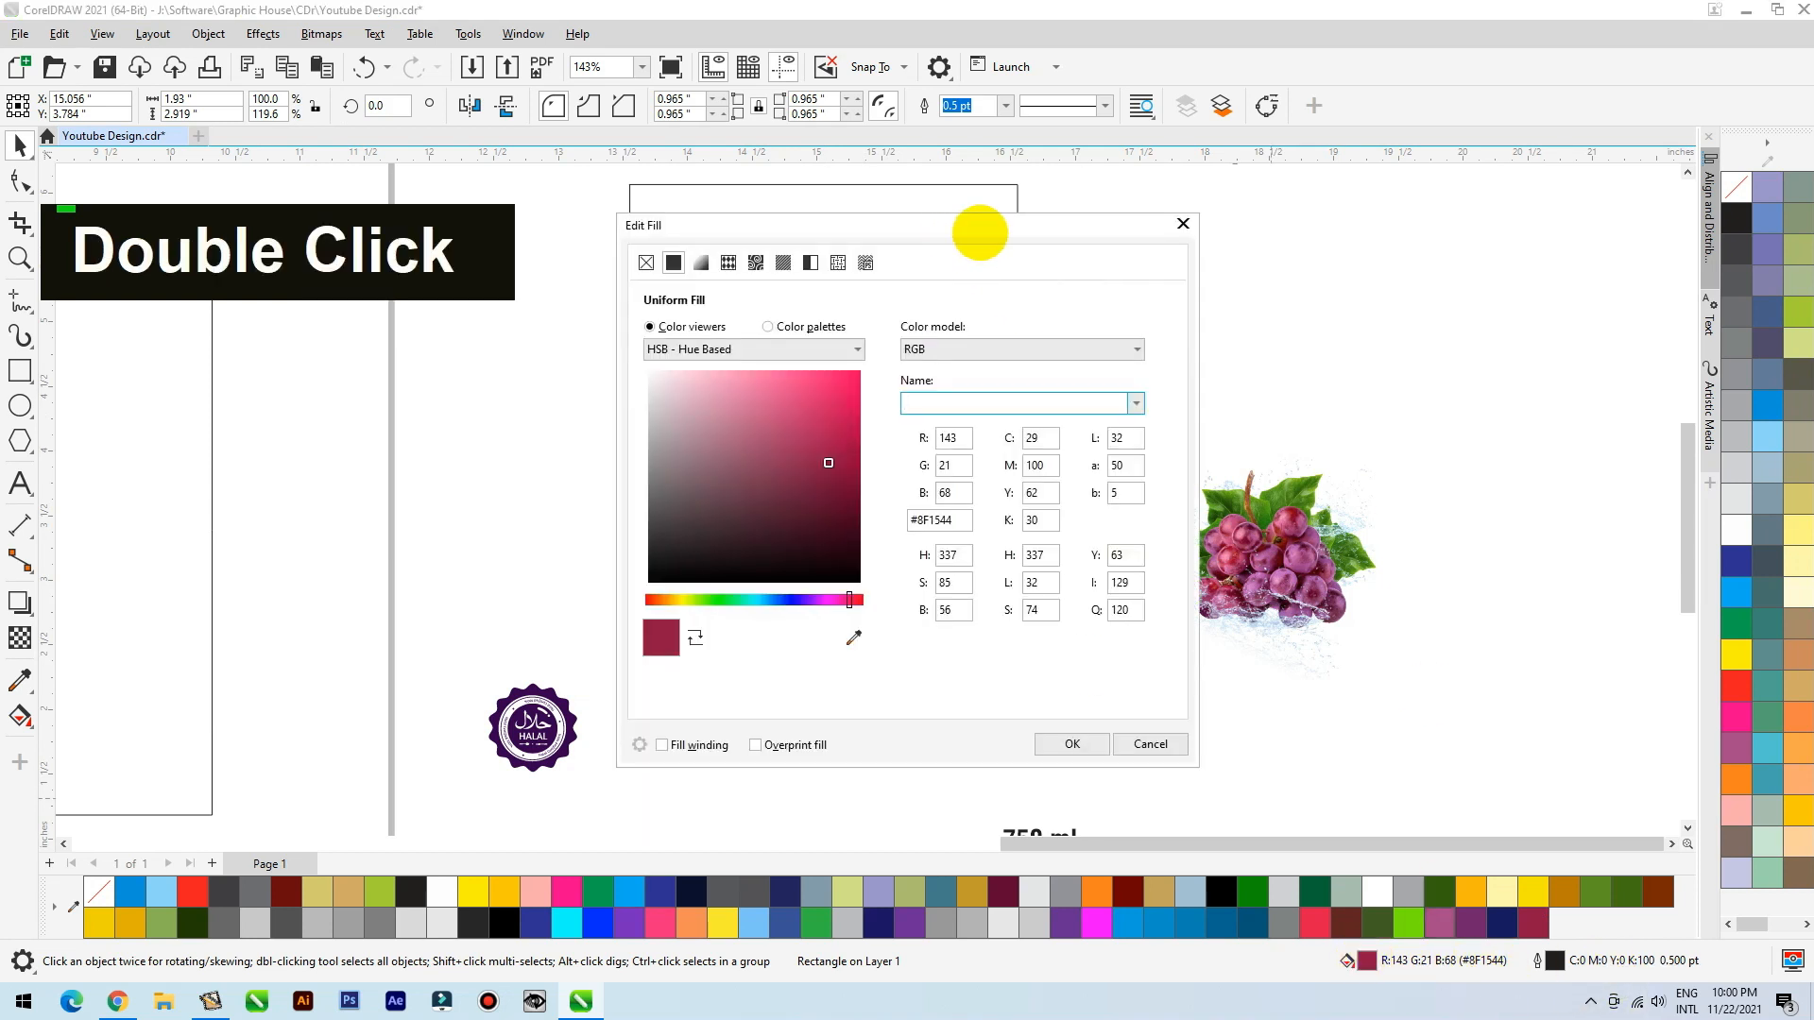
{"action": "left_click_drag", "start_coordinate": [979, 232], "coordinate": [1441, 49]}
{"action": "left_click_drag", "start_coordinate": [1286, 280], "coordinate": [1237, 281]}
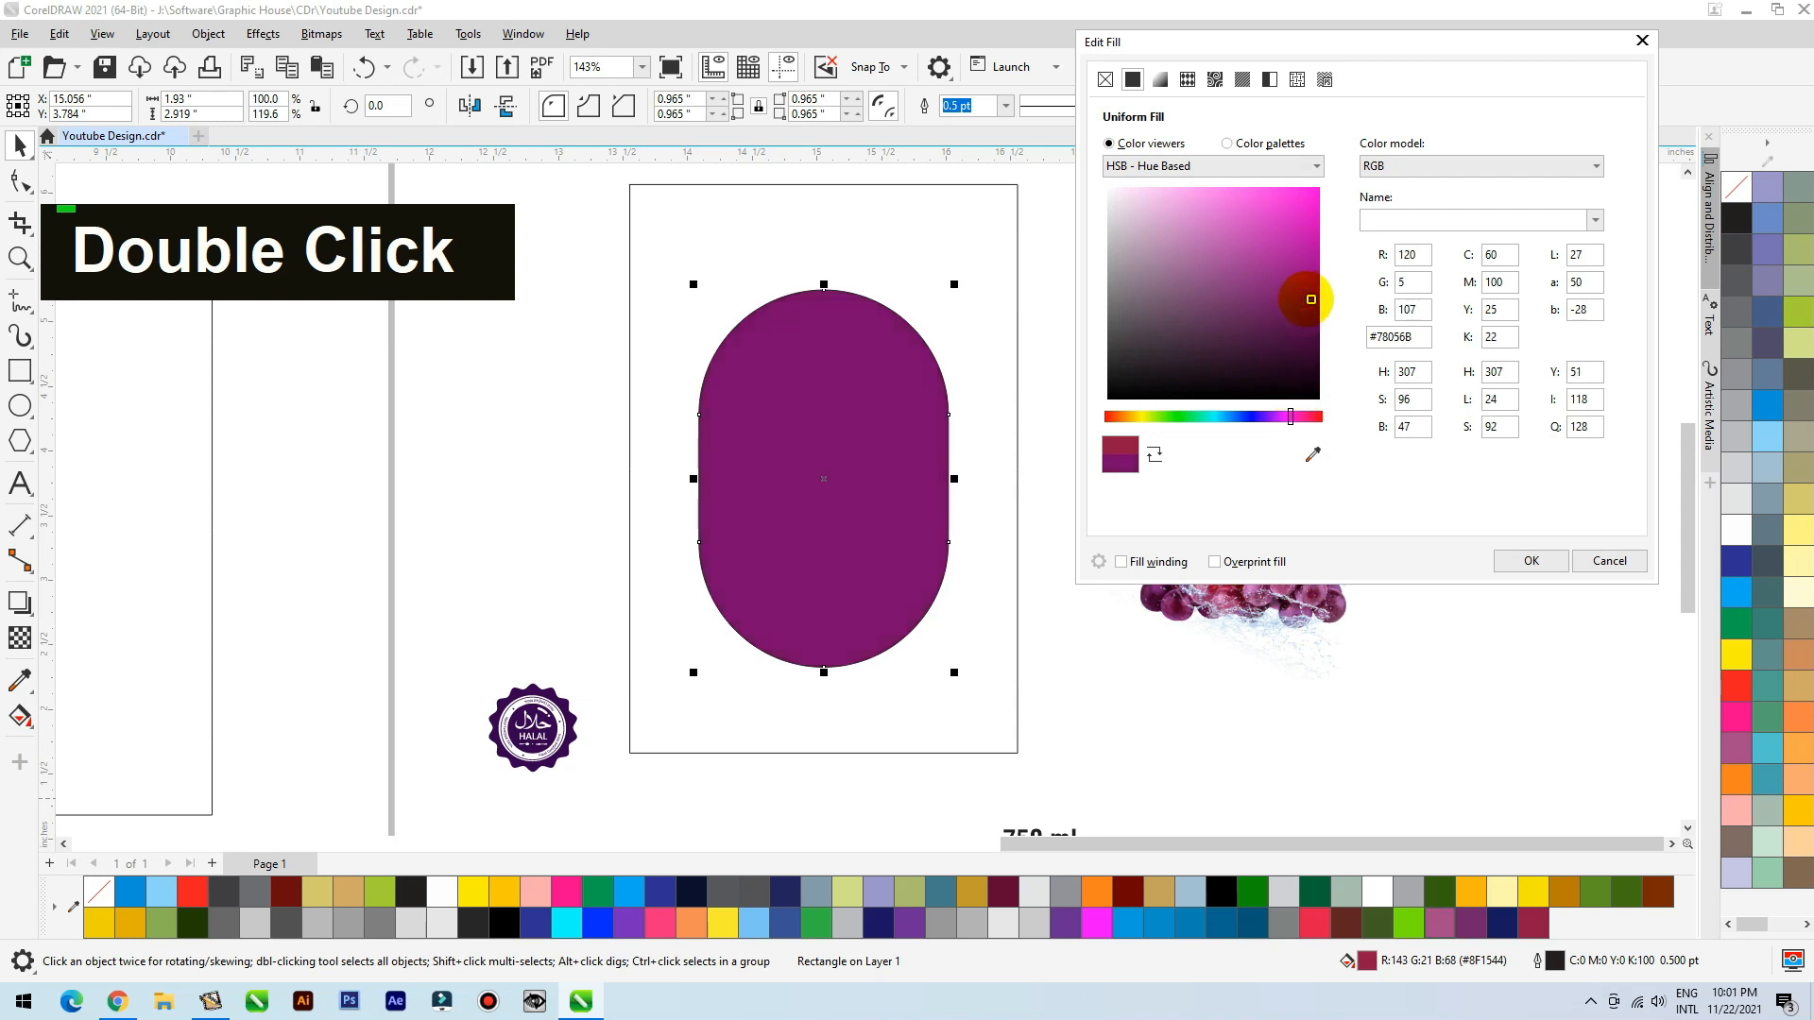
{"action": "left_click", "coordinate": [1521, 559]}
Step: Remove the outline from the purple rounded shape
{"action": "left_click", "coordinate": [1397, 409]}
{"action": "left_click", "coordinate": [1266, 581]}
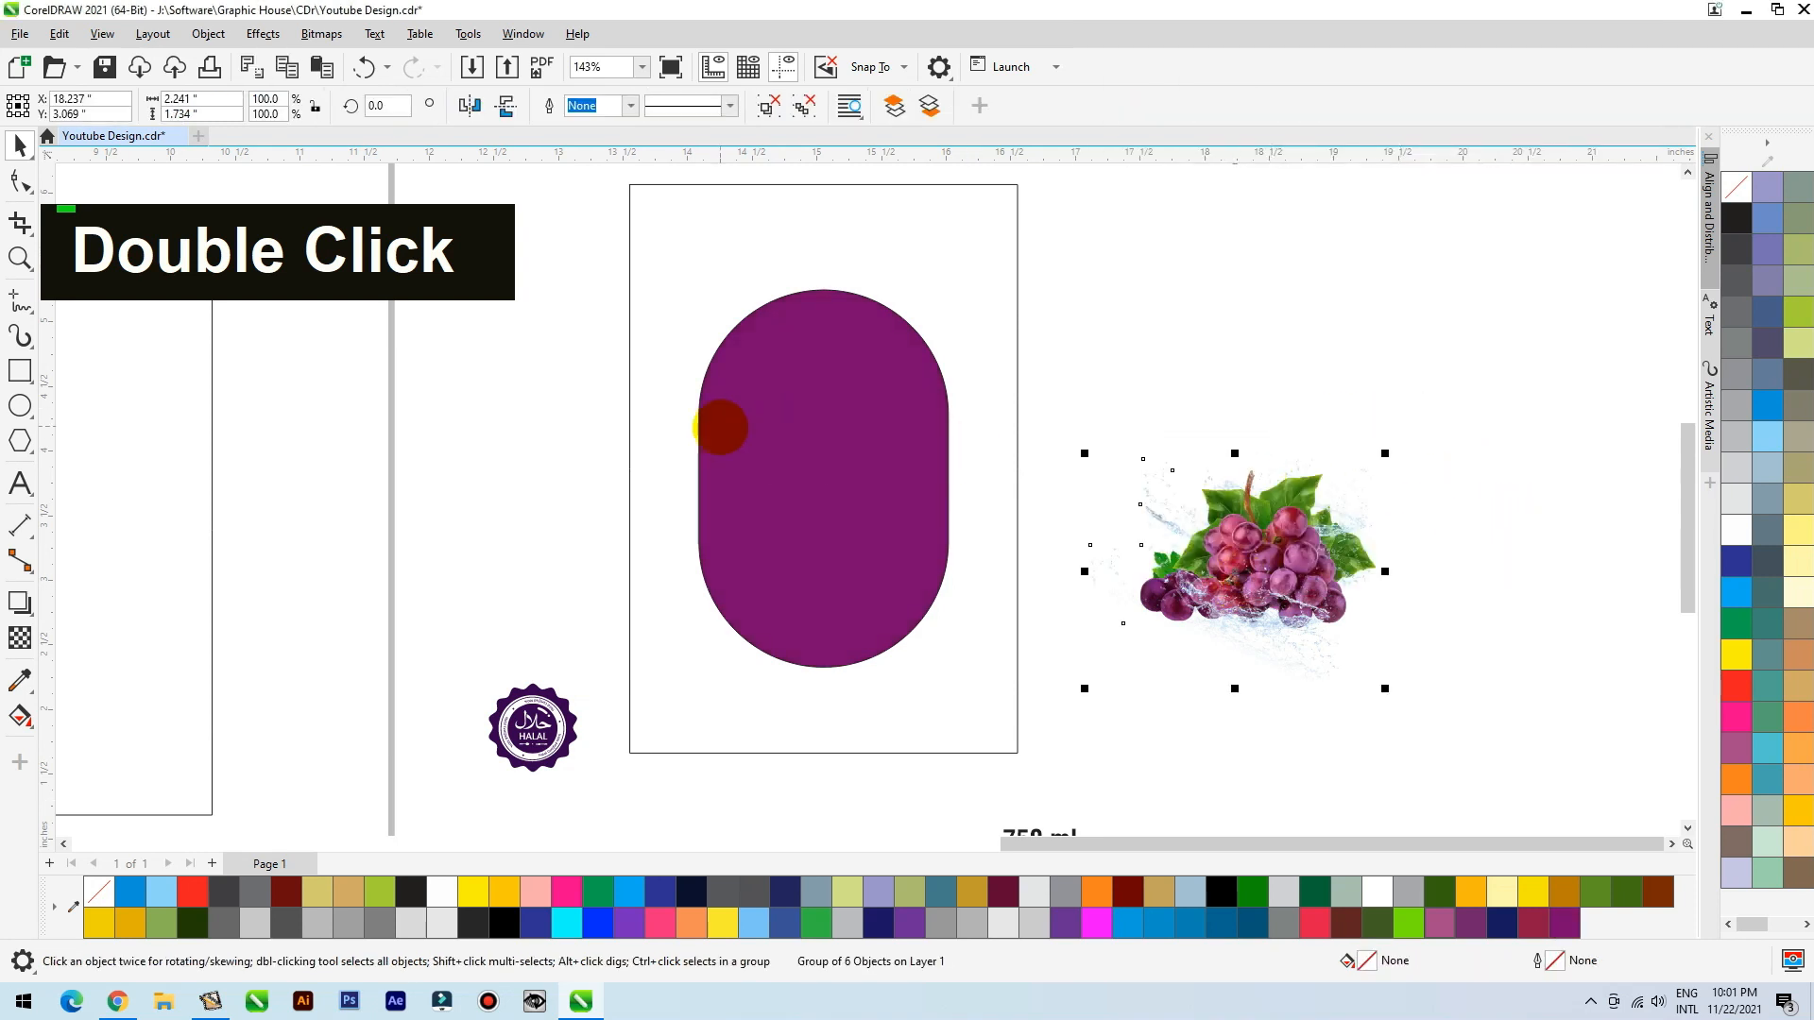
{"action": "left_click", "coordinate": [720, 428]}
{"action": "right_click", "coordinate": [1736, 187]}
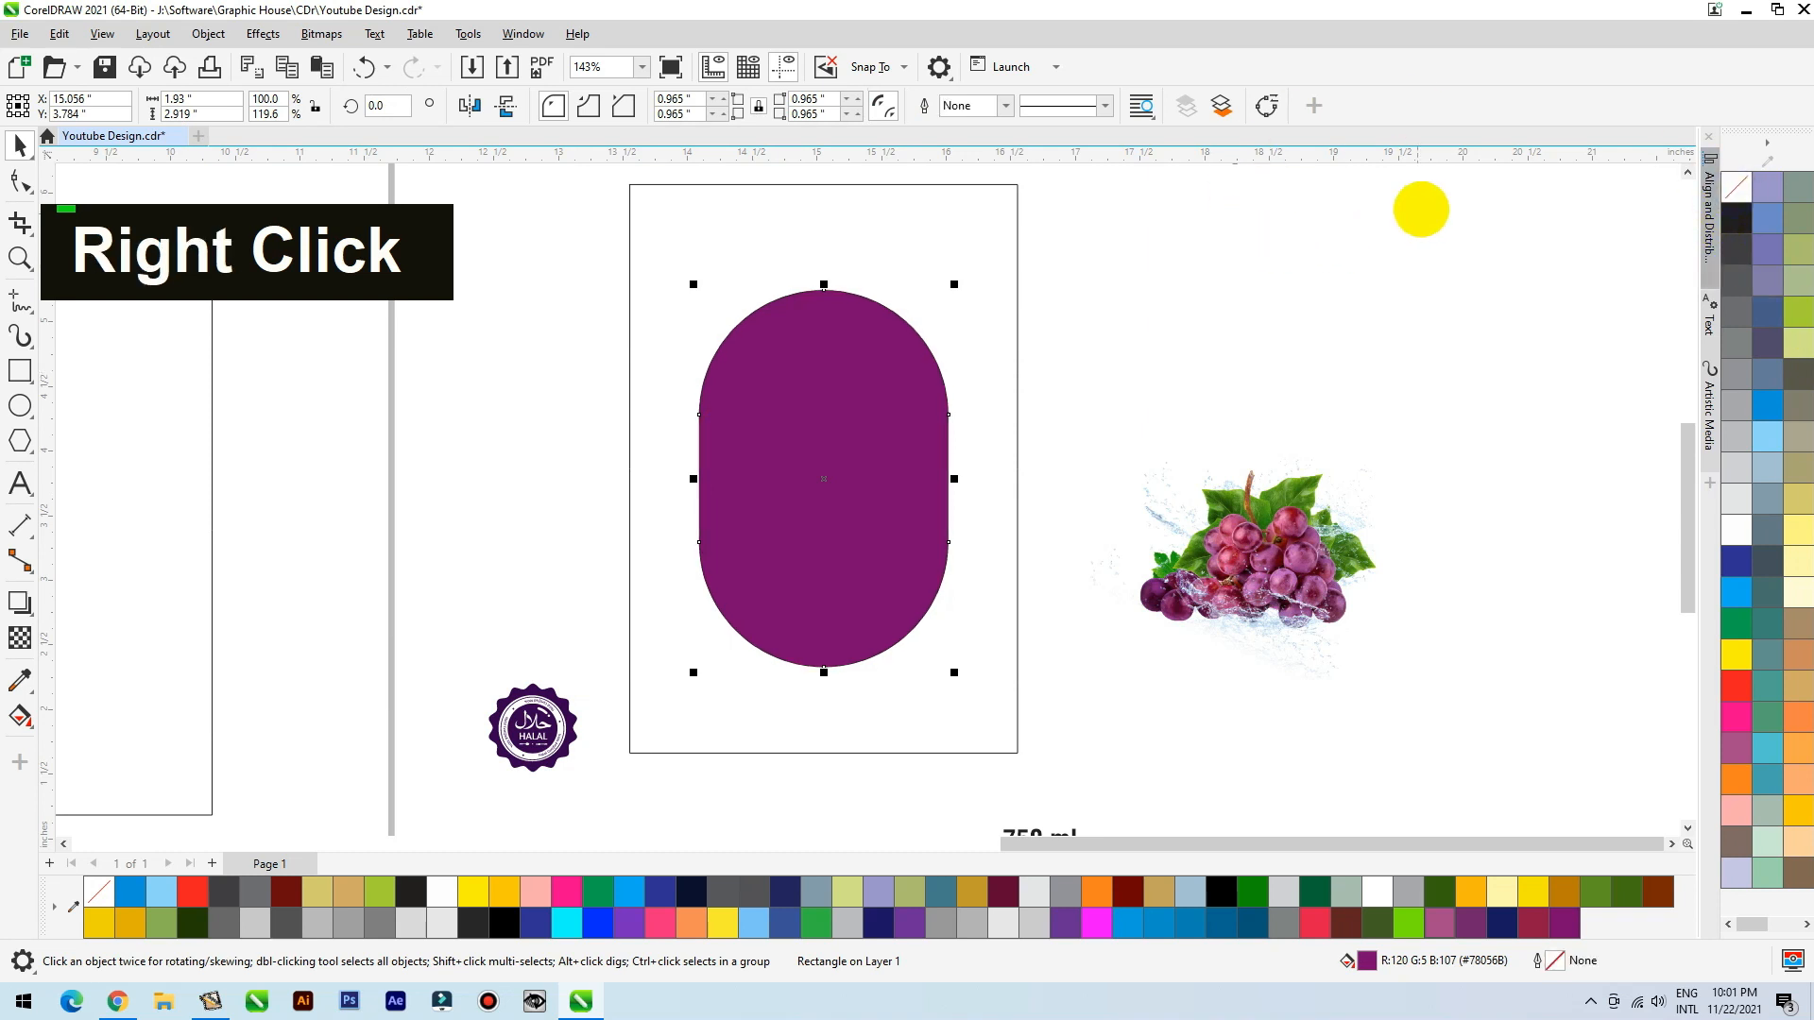
Step: Add a one-step inside contour with an offset of about 0.062 inches to the purple rounded shape
{"action": "key", "text": "F2"}
{"action": "key", "text": "F2"}
{"action": "left_click_drag", "start_coordinate": [1206, 230], "coordinate": [628, 676]}
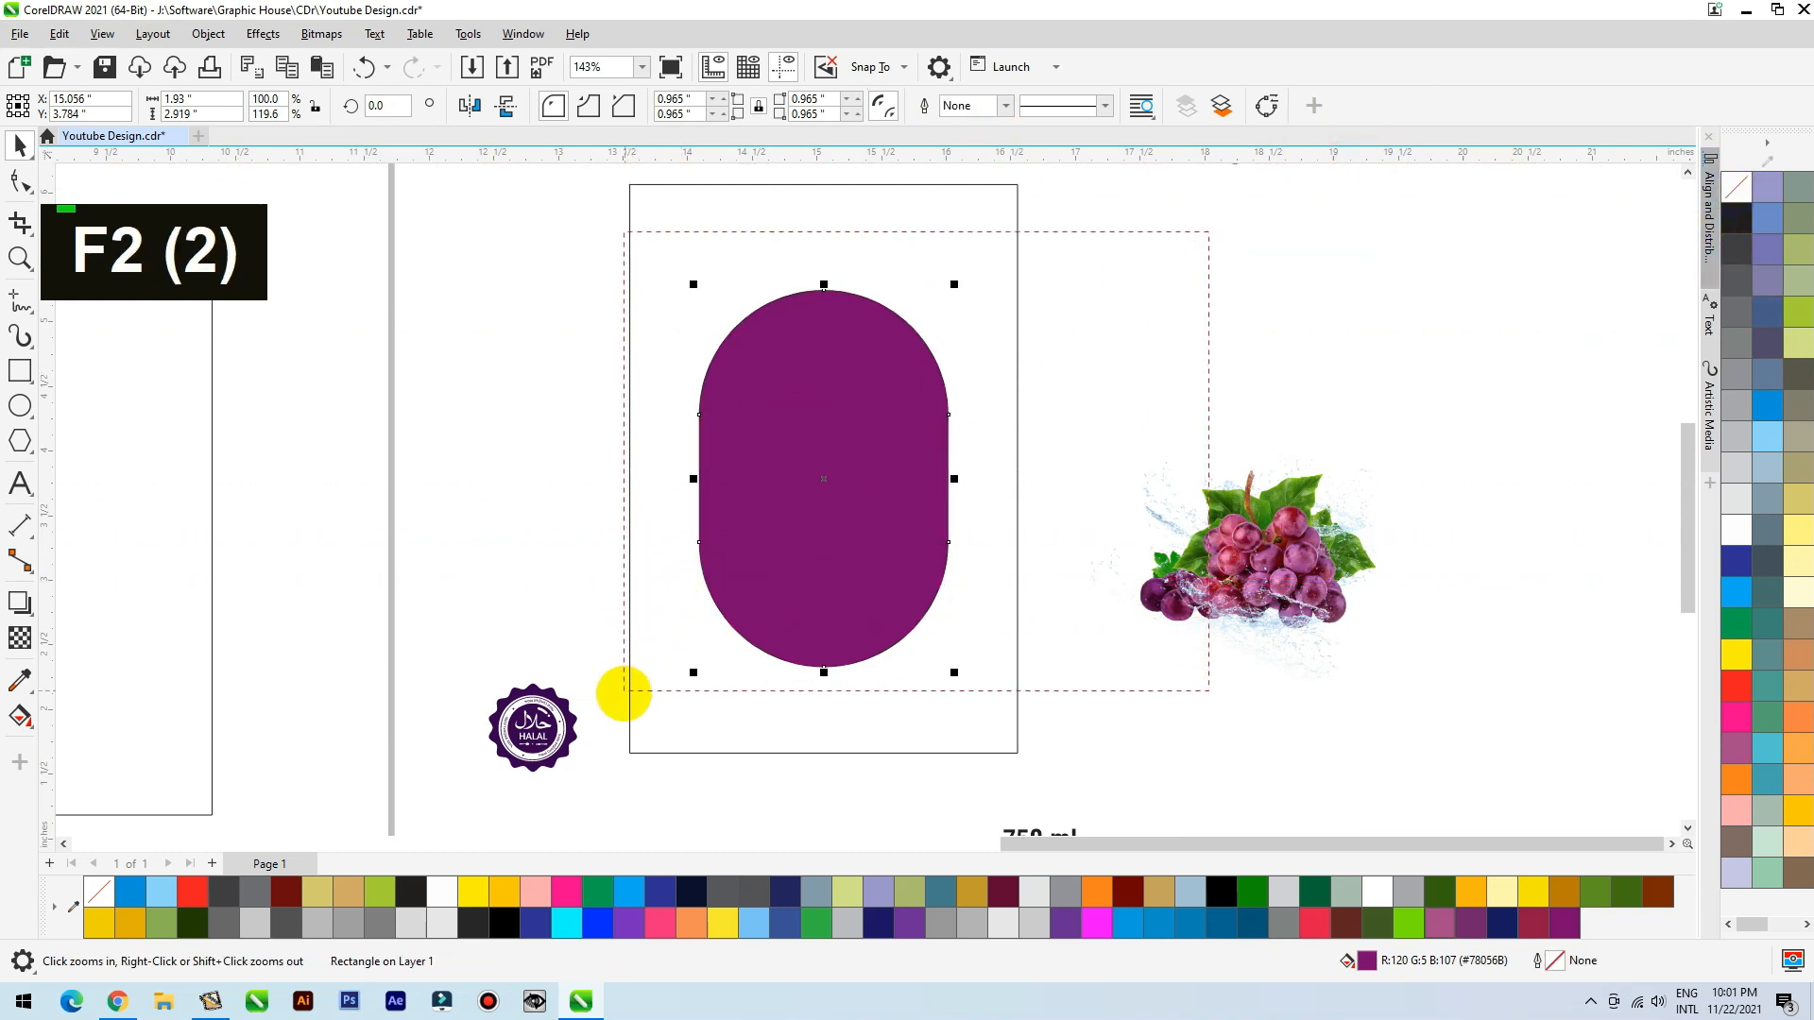
{"action": "double_click", "coordinate": [26, 612]}
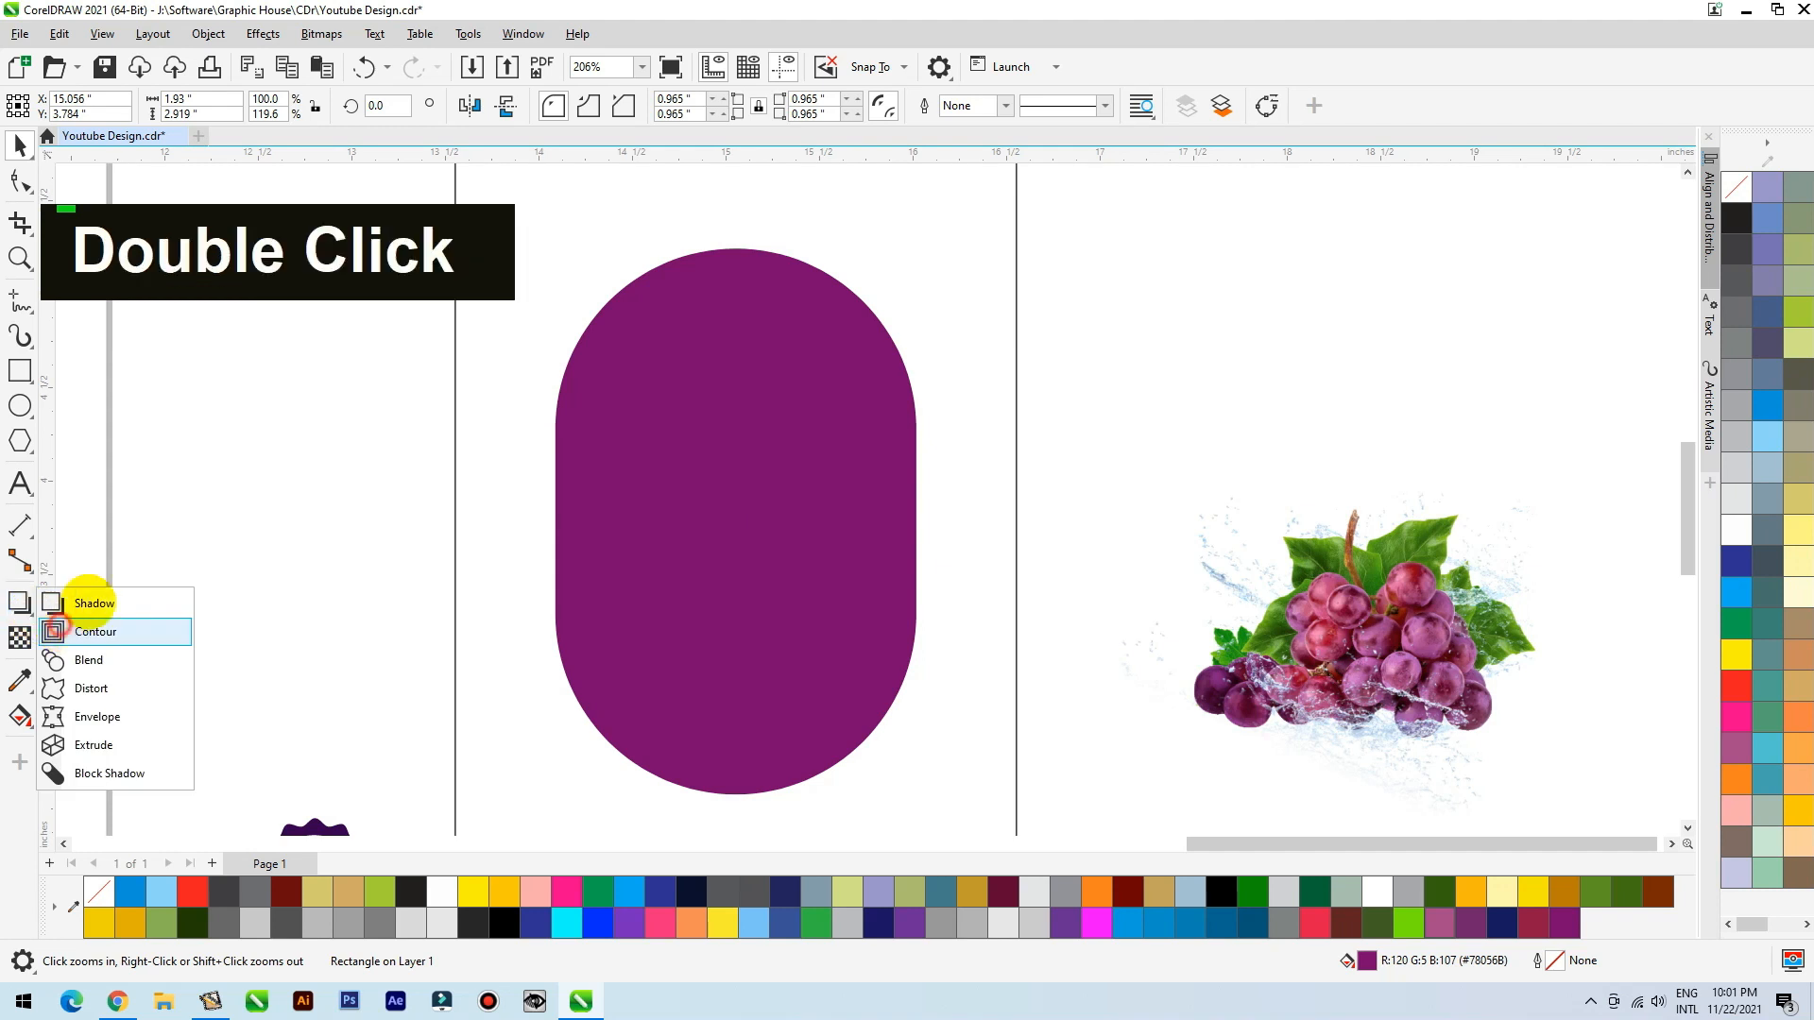
{"action": "left_click", "coordinate": [90, 631]}
{"action": "left_click_drag", "start_coordinate": [572, 368], "coordinate": [552, 522]}
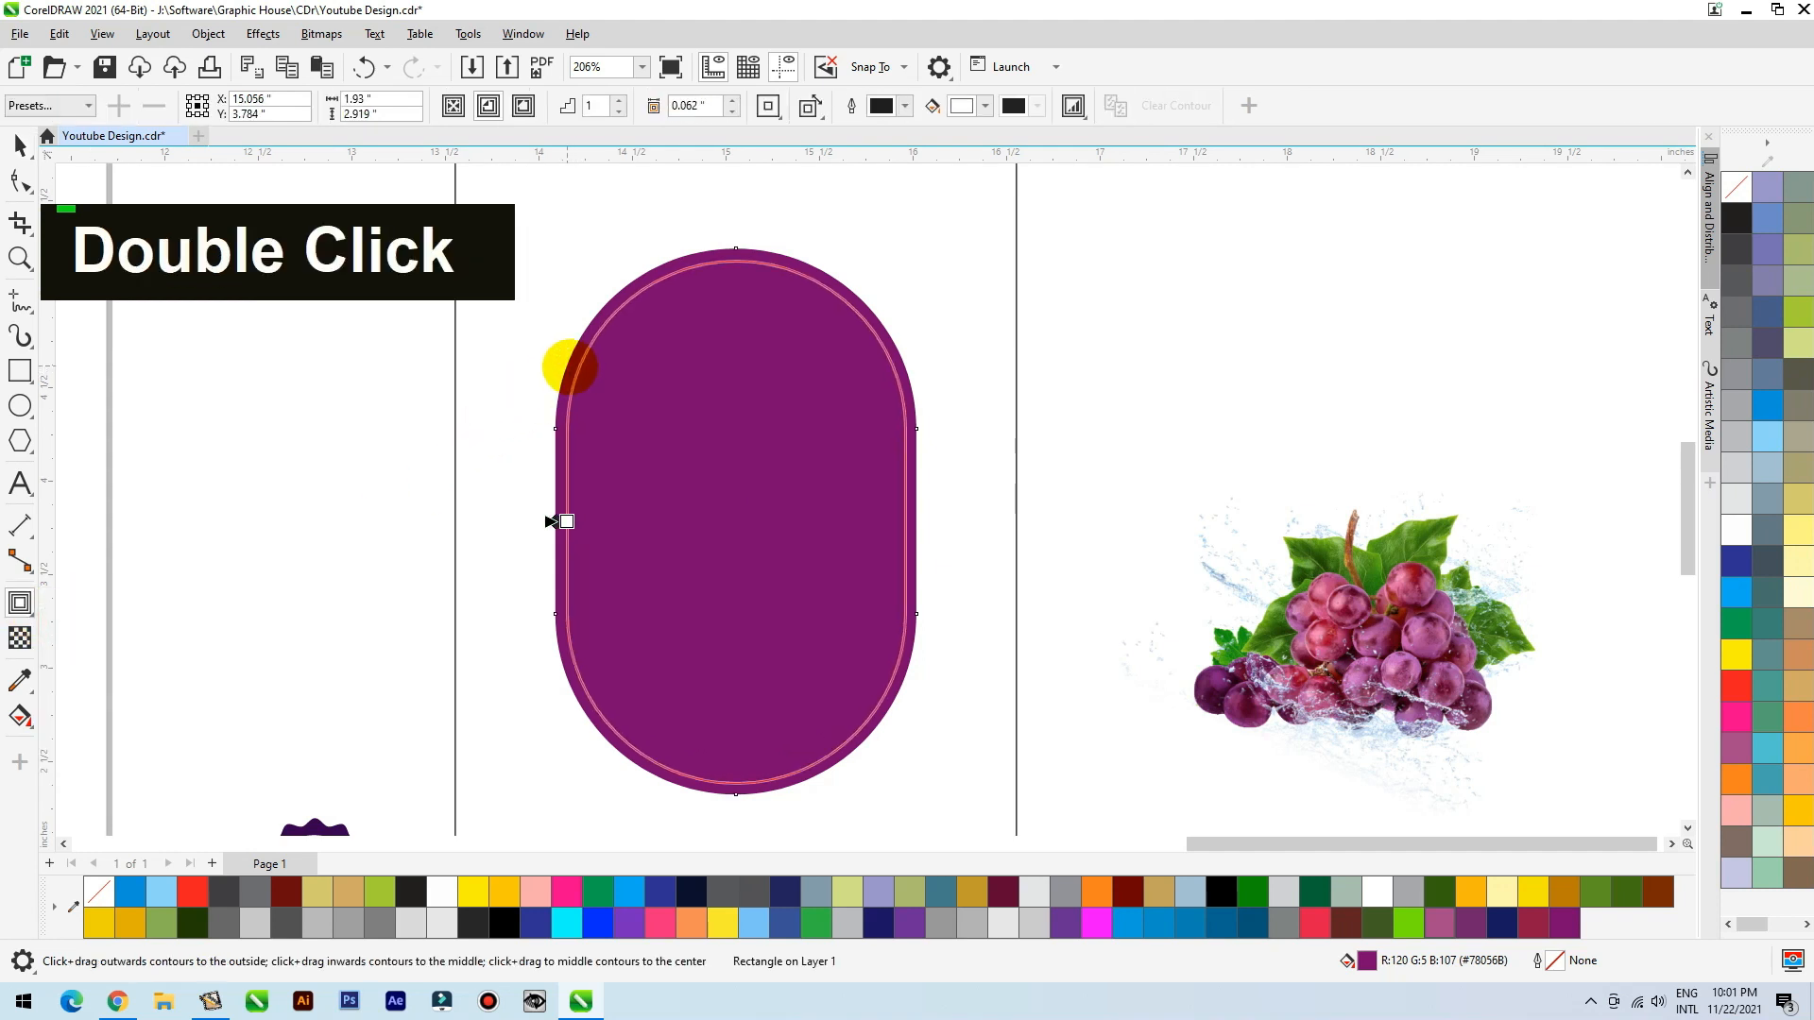
Step: Break the inside contour apart from the rounded shape so it becomes a separate inner shape
{"action": "key", "text": "space"}
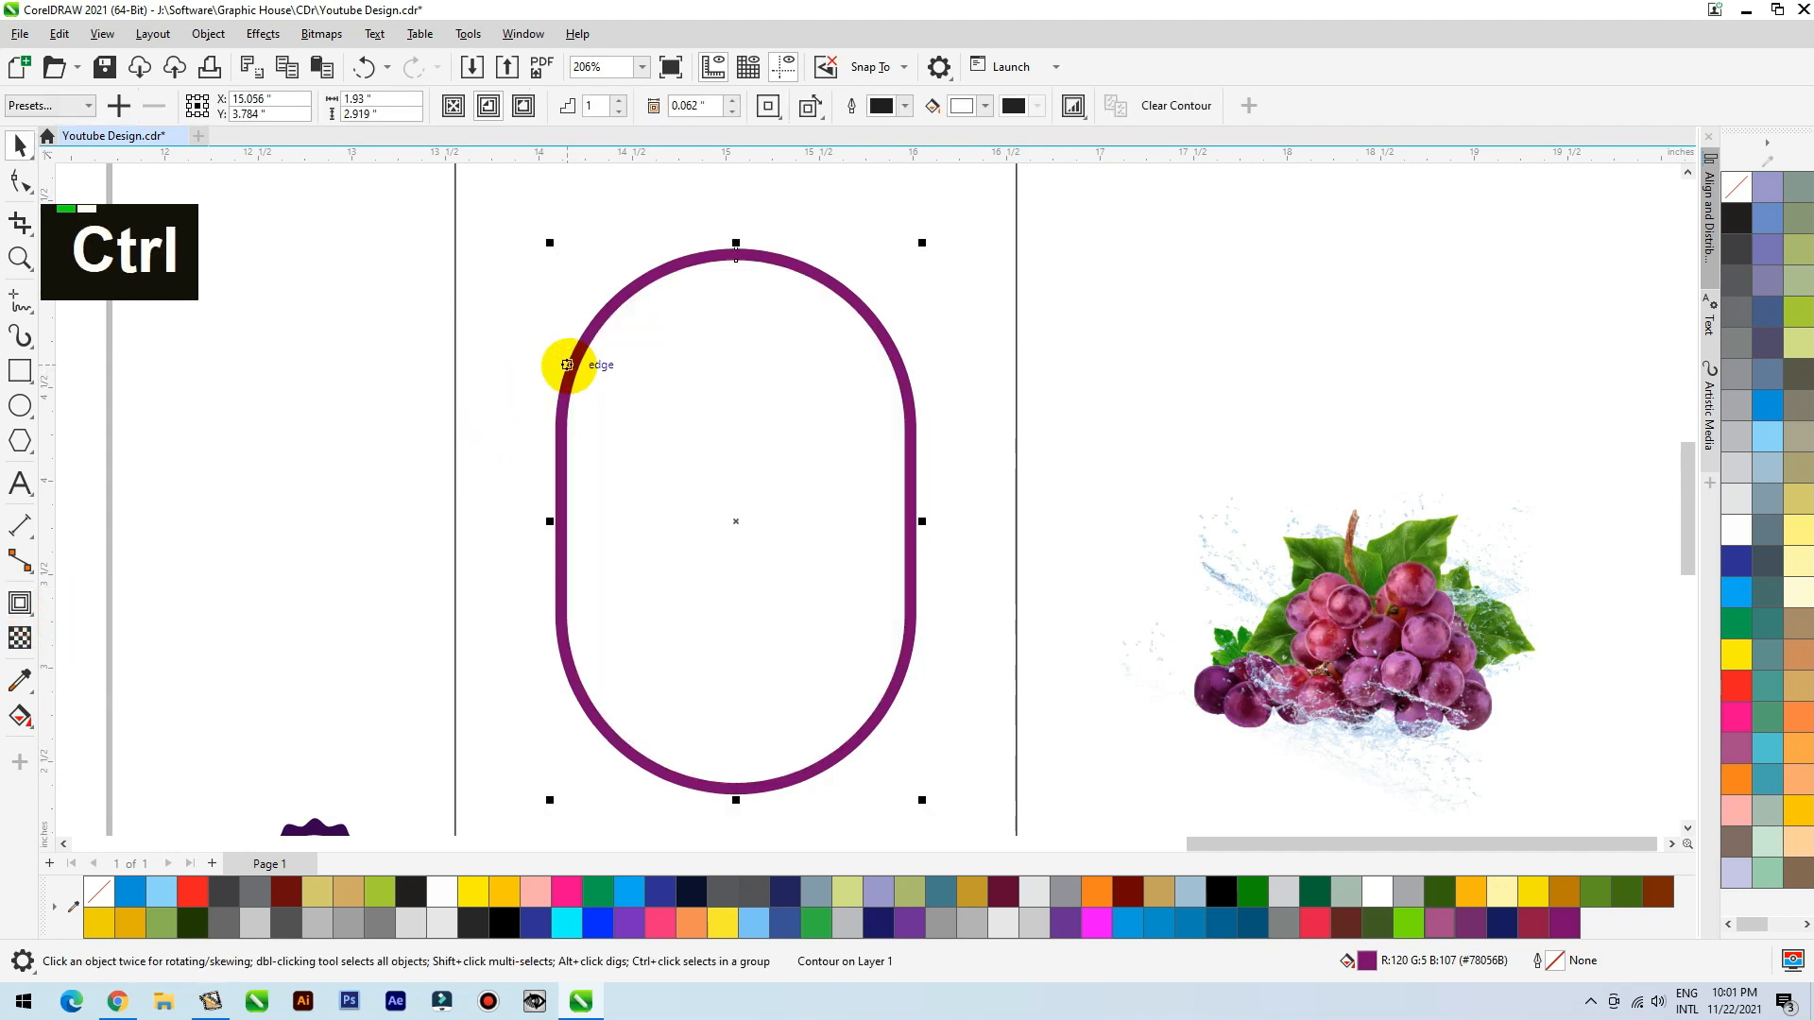
{"action": "key", "text": "ctrl+k"}
{"action": "left_click", "coordinate": [1217, 322]}
{"action": "left_click_drag", "start_coordinate": [714, 386], "coordinate": [886, 406]}
{"action": "key", "text": "ctrl+z"}
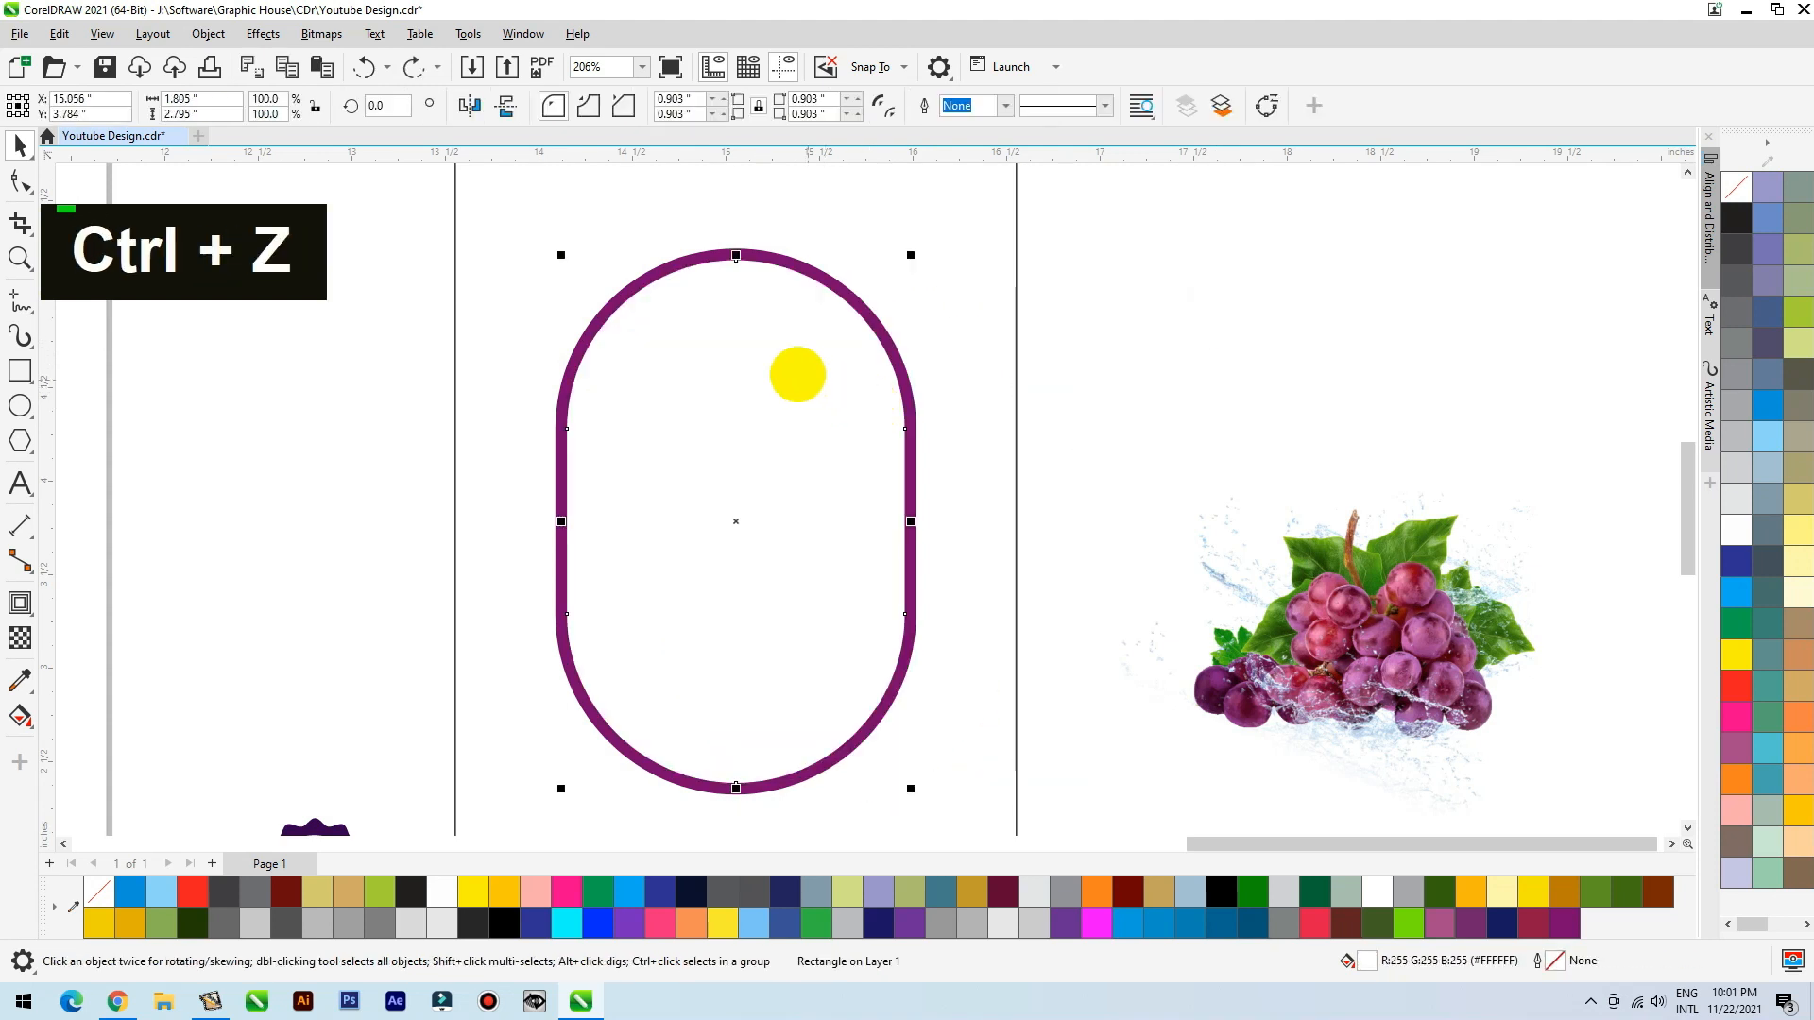
Step: Copy the fill of the outer purple shape onto the white inner shape
{"action": "left_click", "coordinate": [58, 34]}
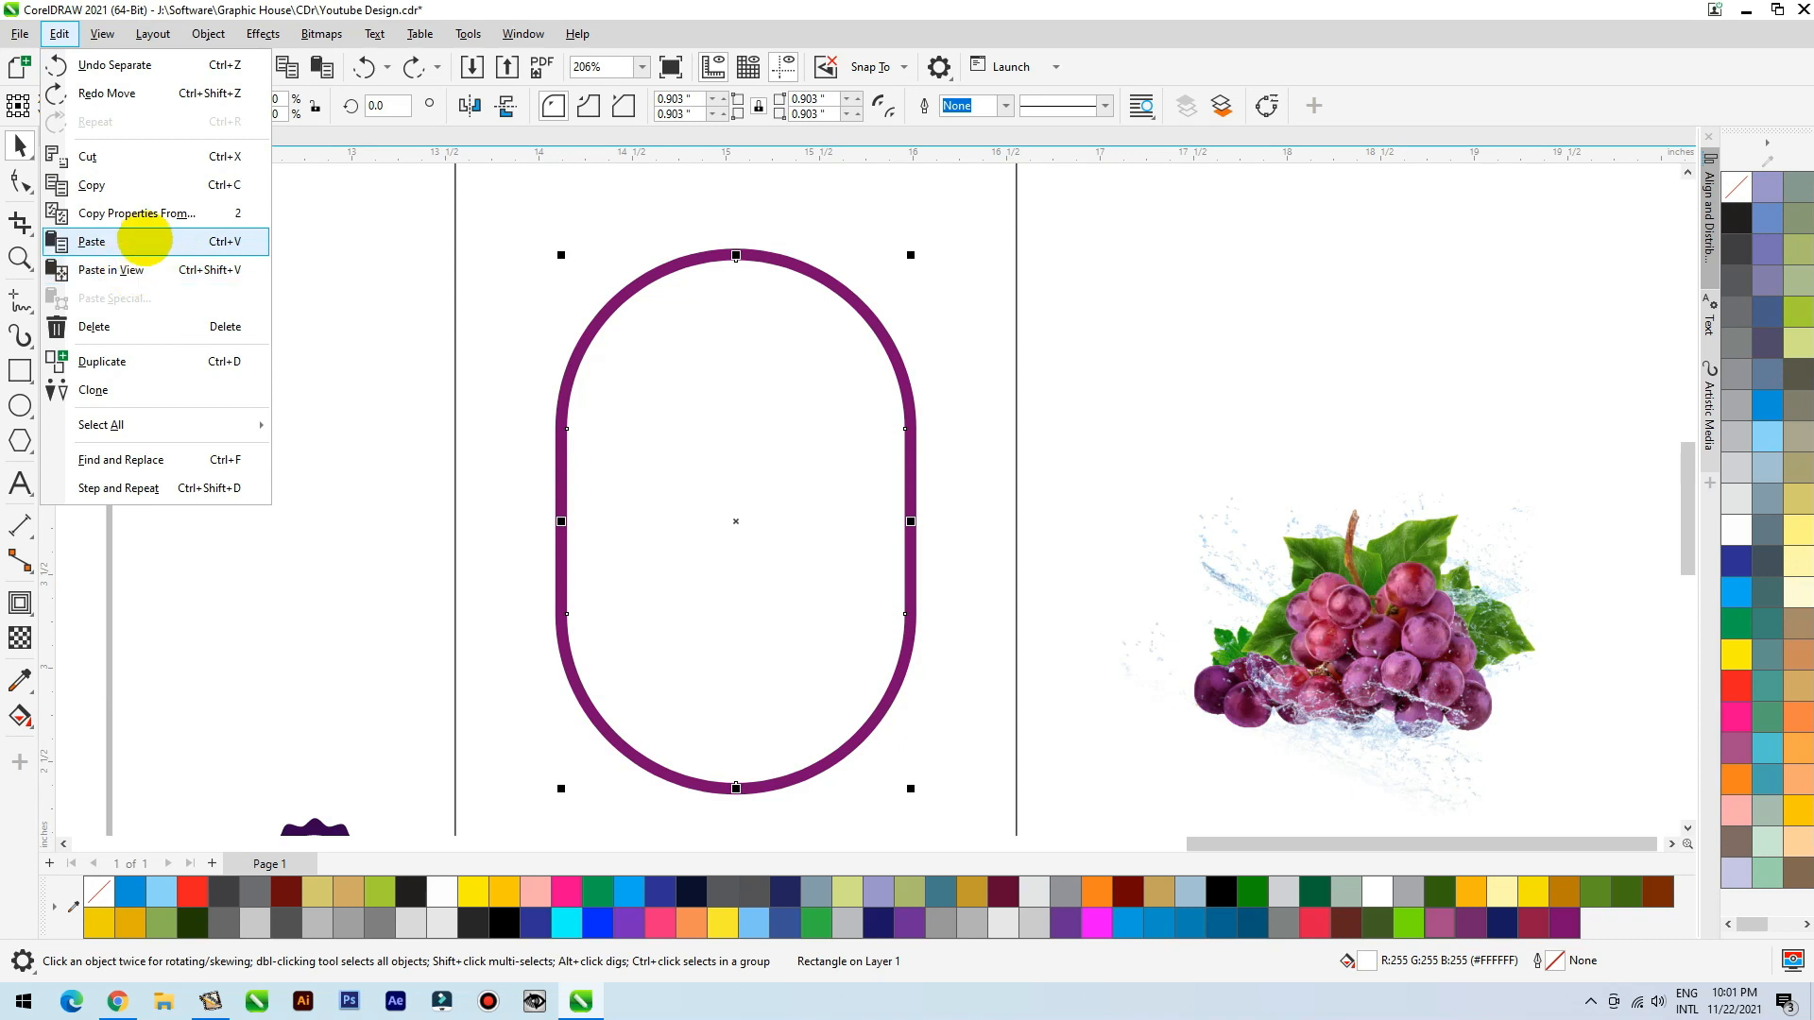
{"action": "left_click", "coordinate": [142, 213]}
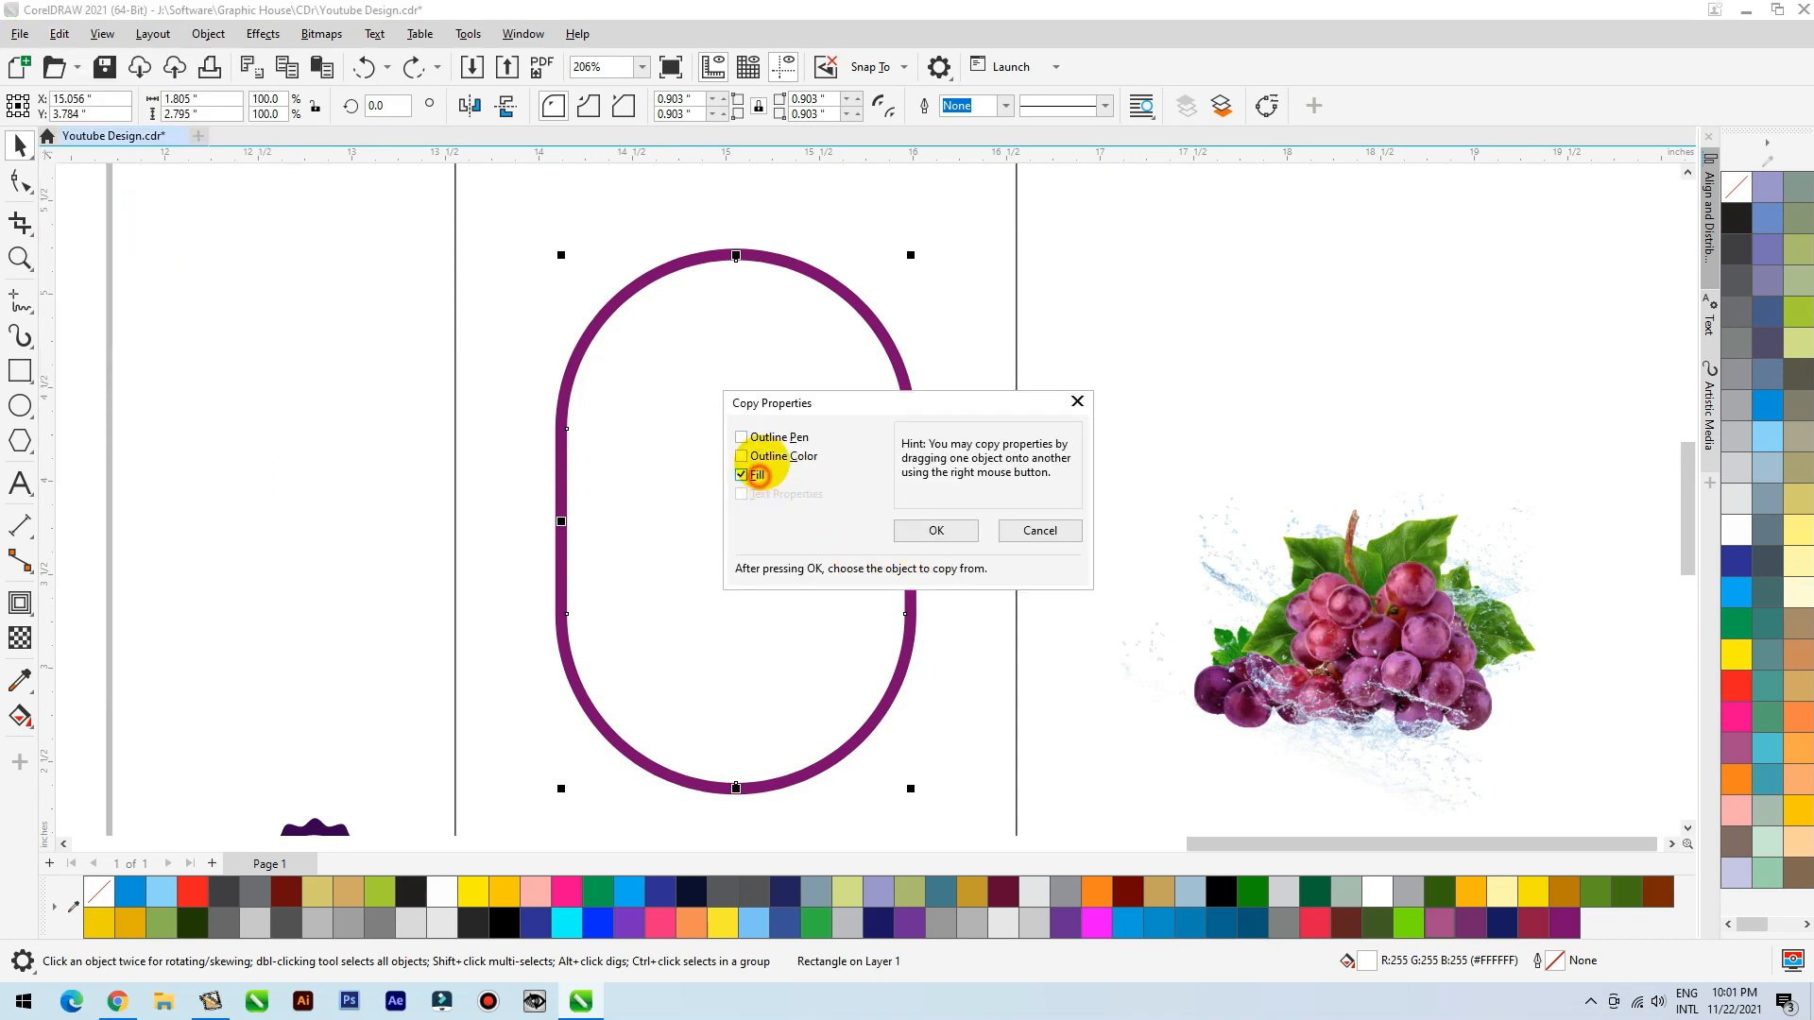
{"action": "left_click", "coordinate": [767, 455]}
{"action": "left_click", "coordinate": [922, 529]}
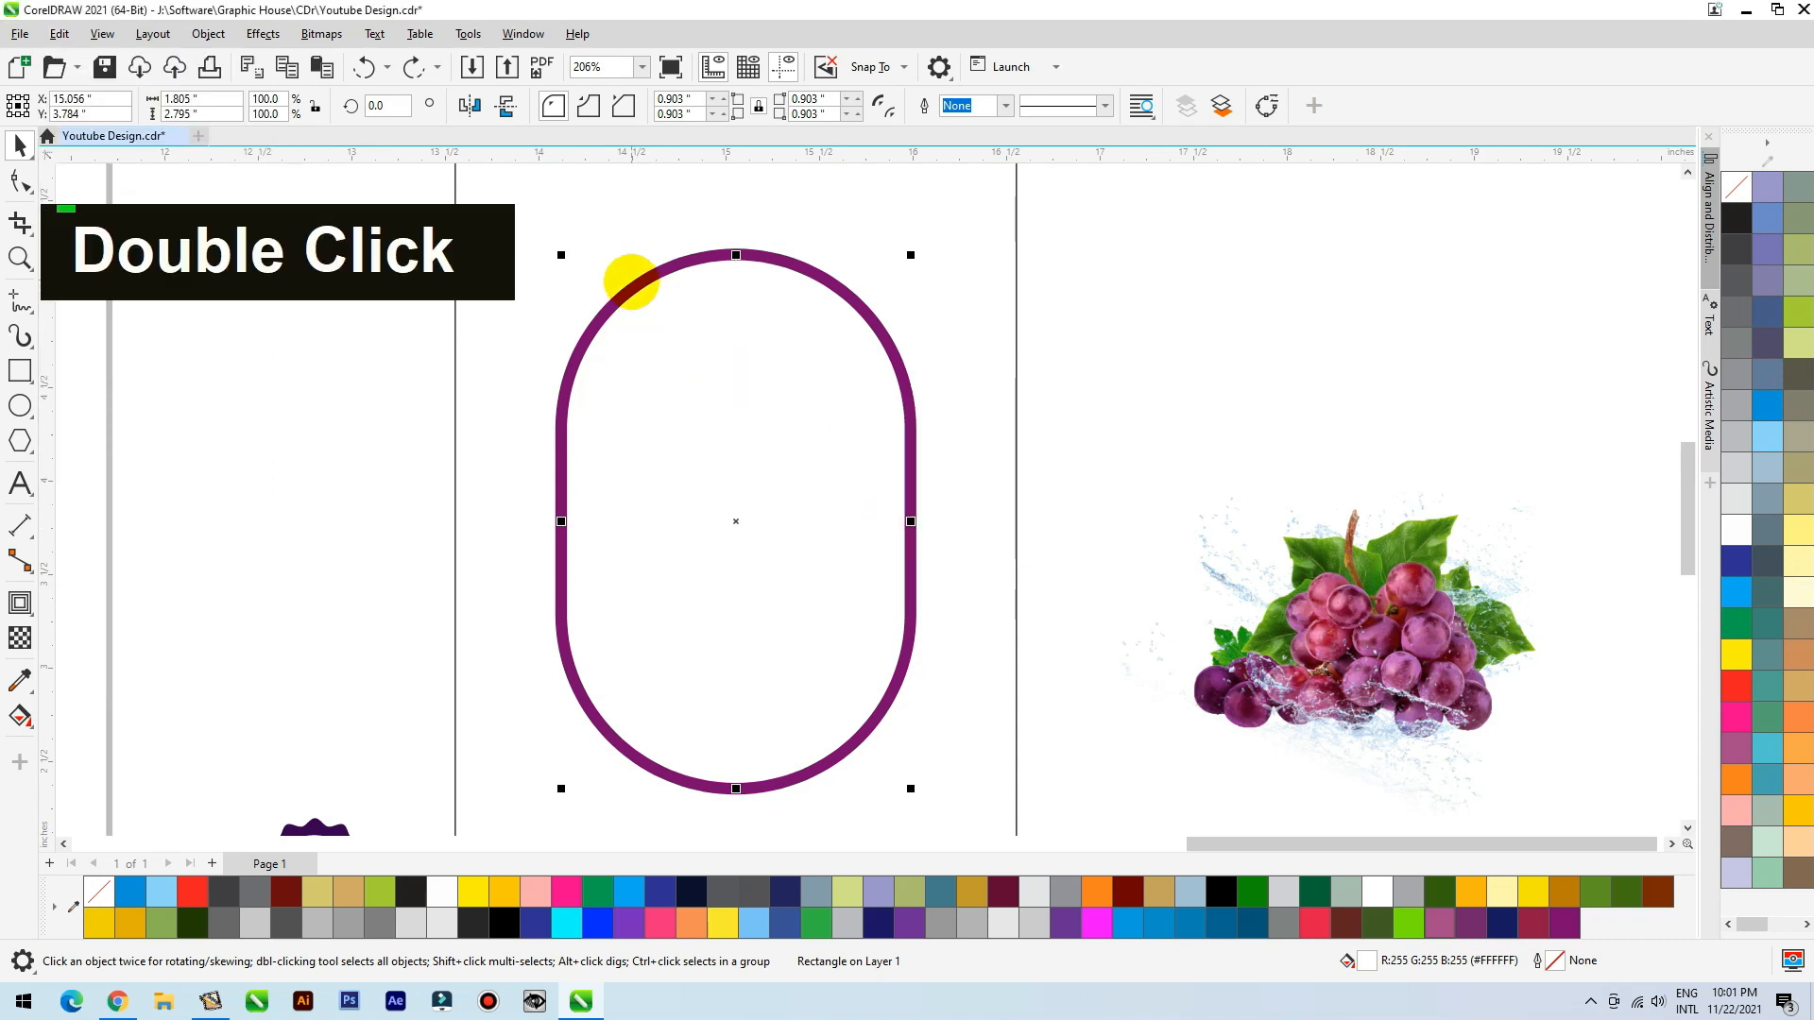
{"action": "left_click", "coordinate": [632, 283]}
Step: Fill the outer rounded shape with yellow, C0 M20 Y100 K0
{"action": "left_click", "coordinate": [570, 362]}
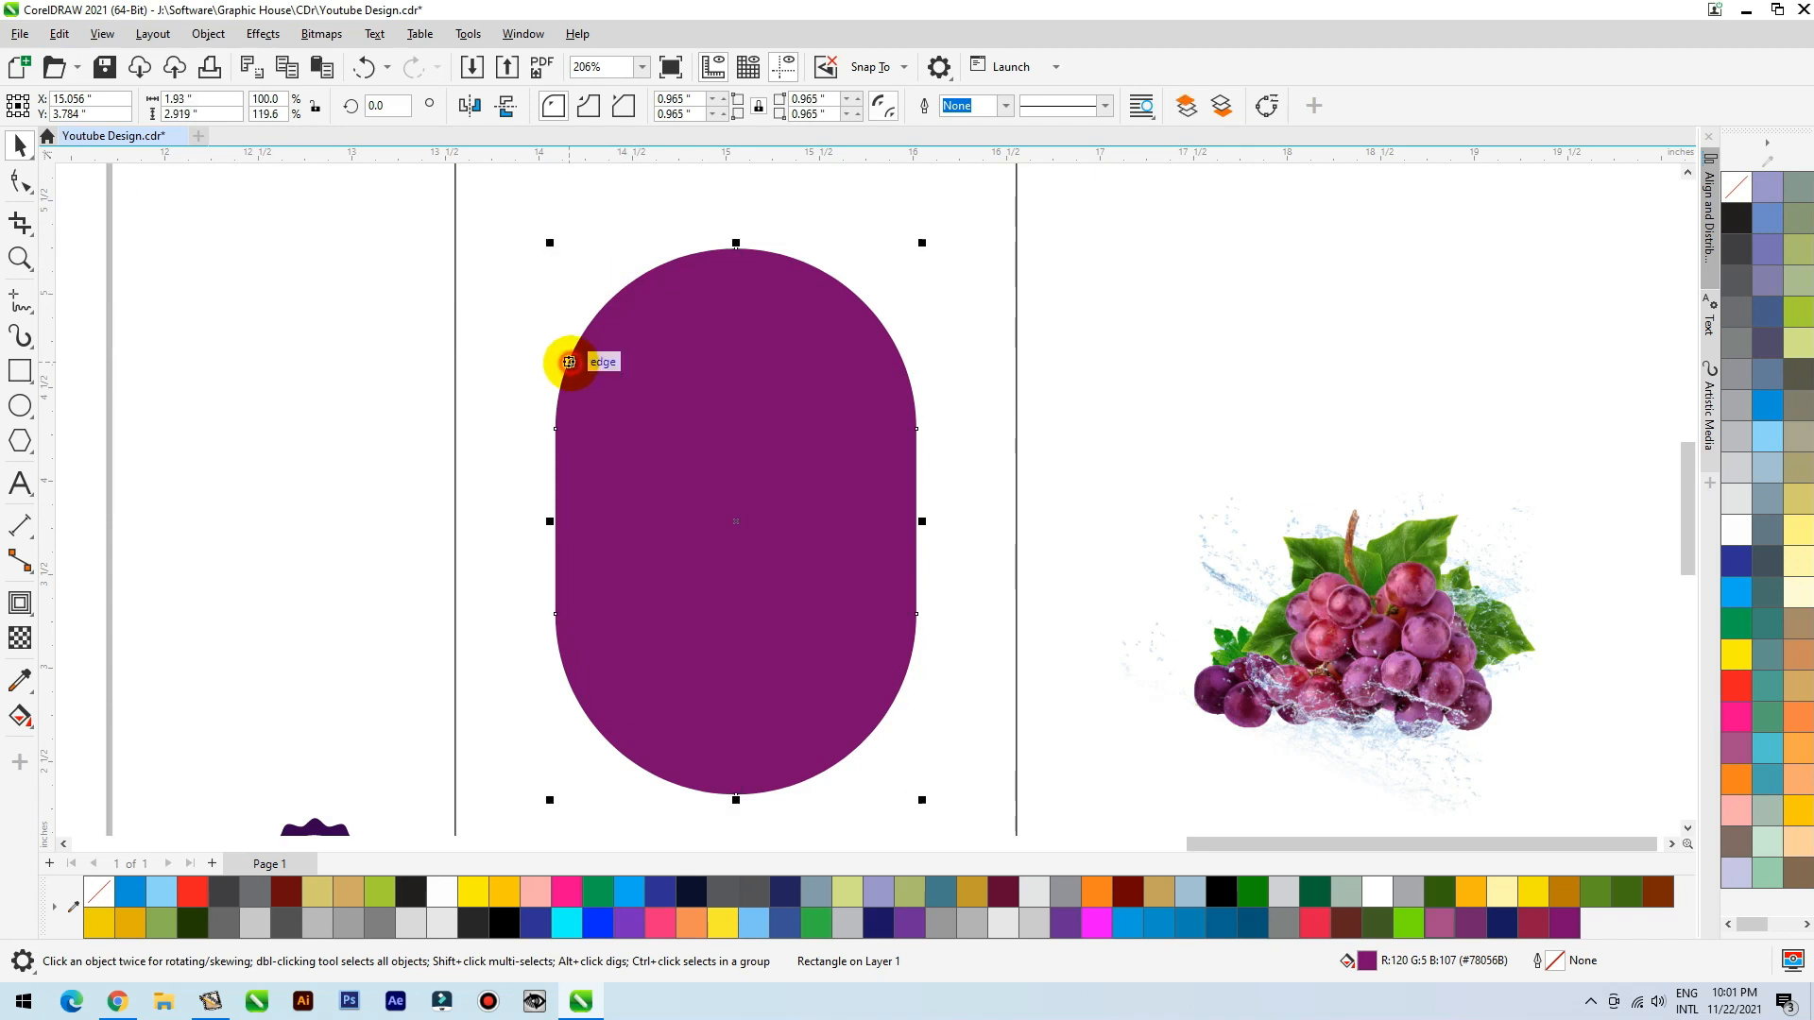
{"action": "right_click", "coordinate": [1786, 801]}
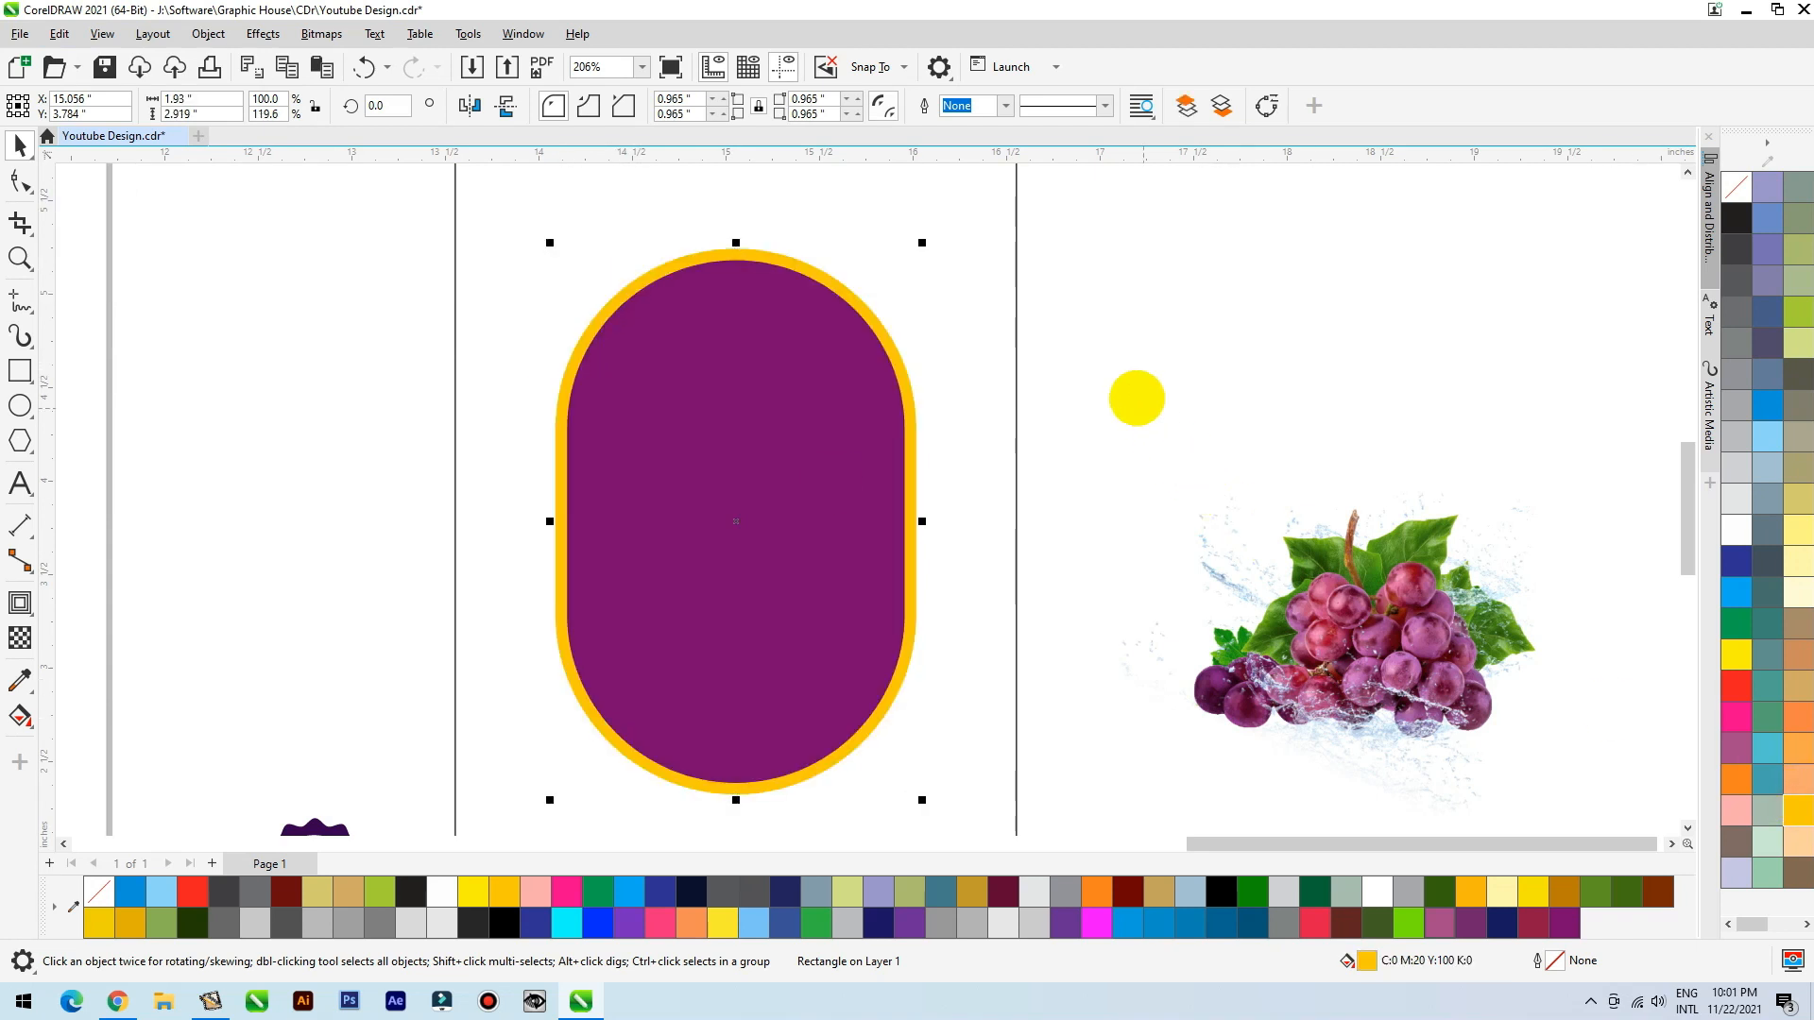
{"action": "left_click", "coordinate": [1173, 346]}
Step: Add a one-step inside contour of about 0.096 inches to the inner purple shape and break it apart
{"action": "left_click", "coordinate": [725, 416]}
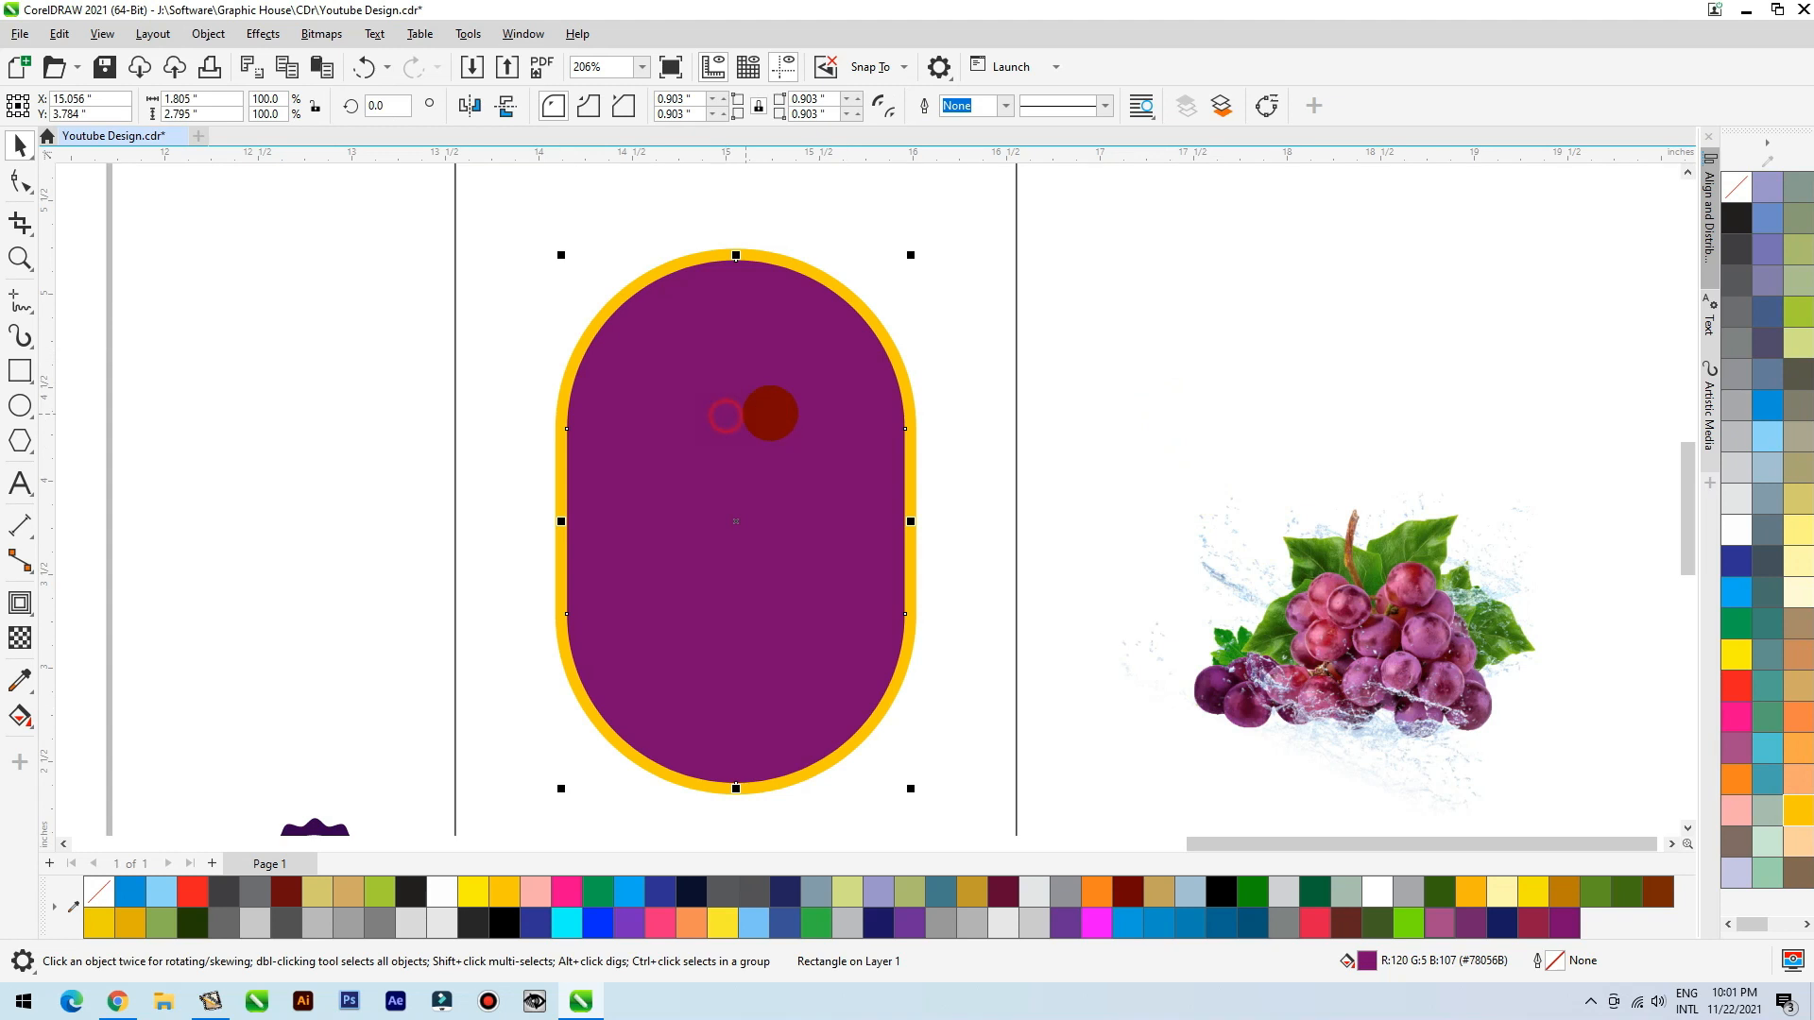
{"action": "left_click", "coordinate": [21, 604]}
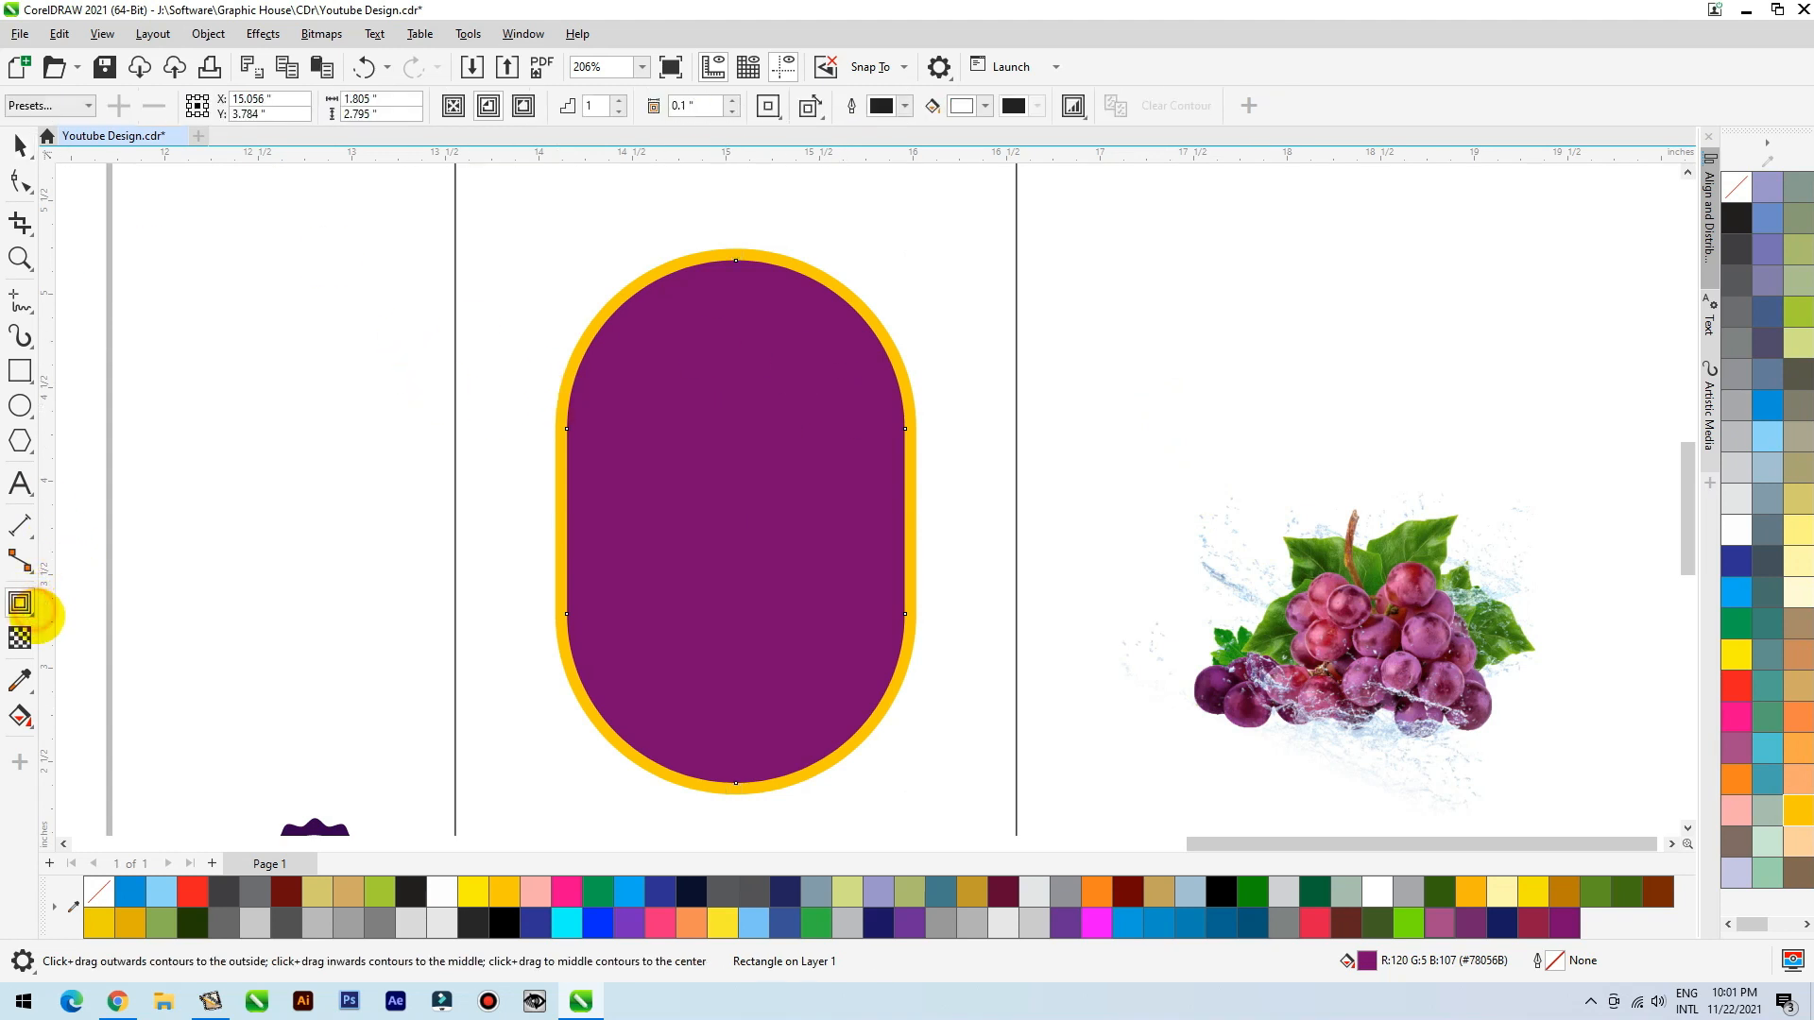
{"action": "double_click", "coordinate": [34, 614]}
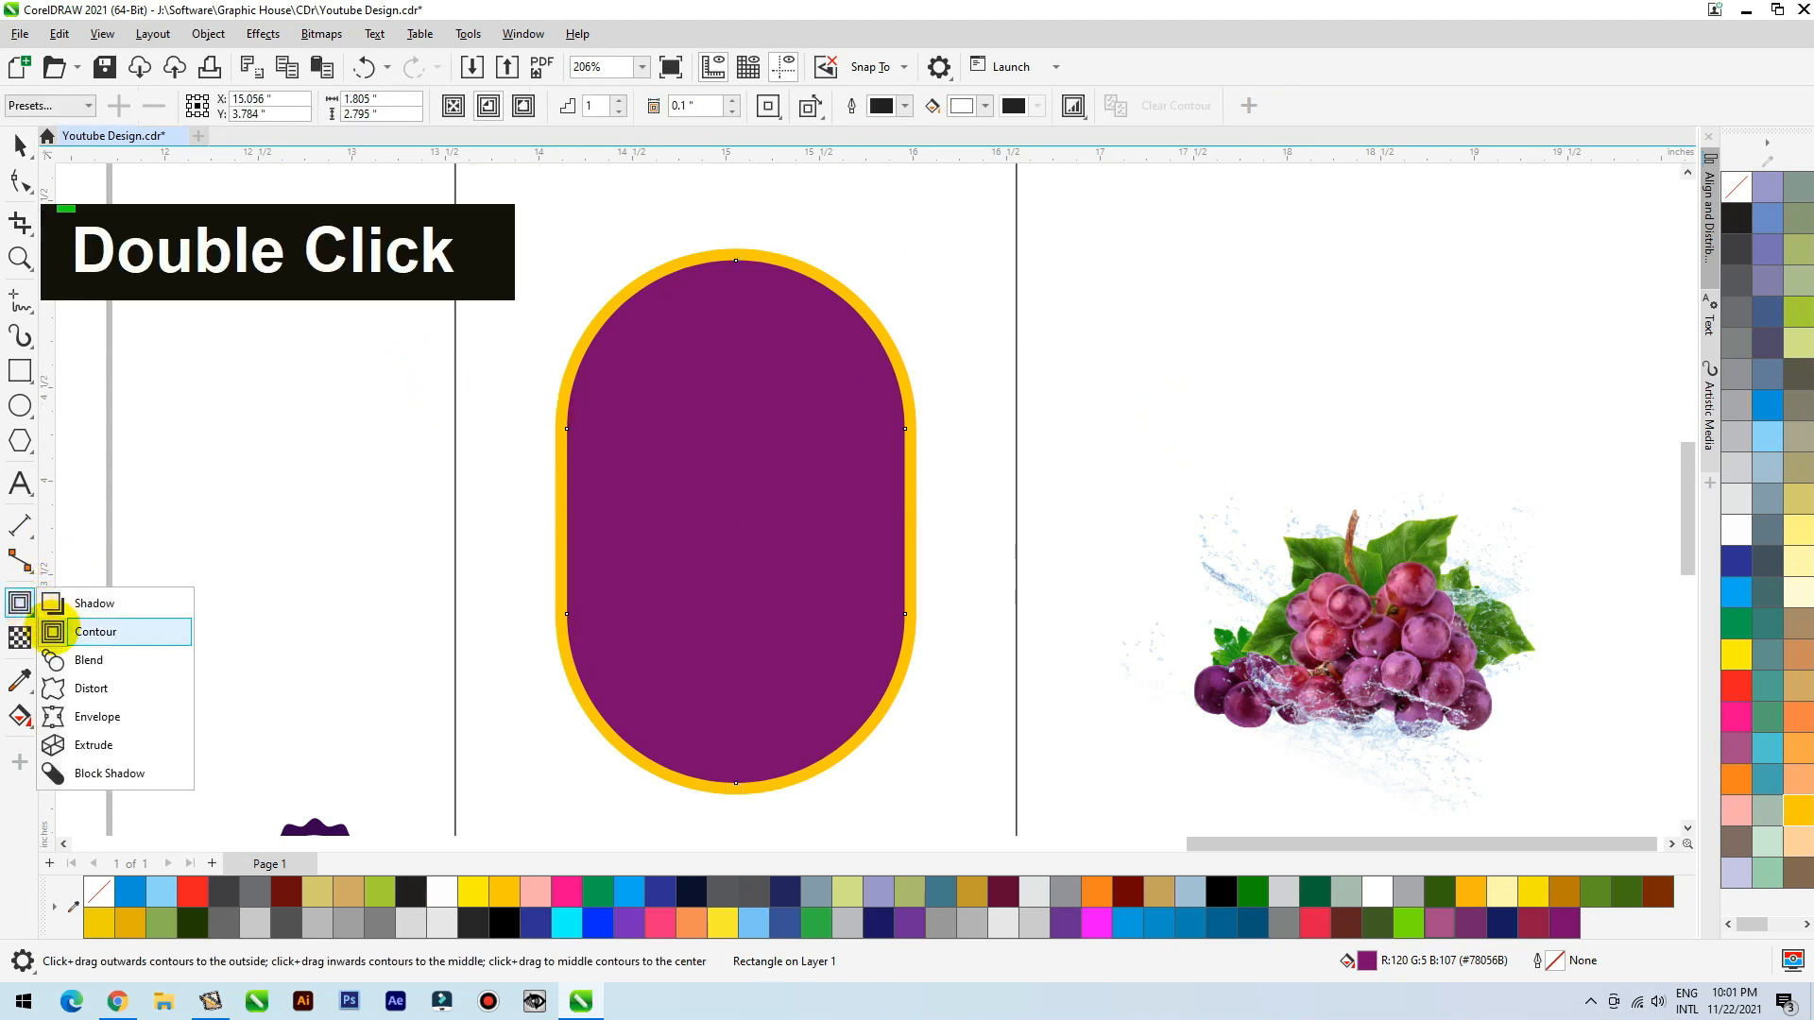
{"action": "left_click", "coordinate": [53, 631]}
{"action": "left_click_drag", "start_coordinate": [573, 376], "coordinate": [583, 331]}
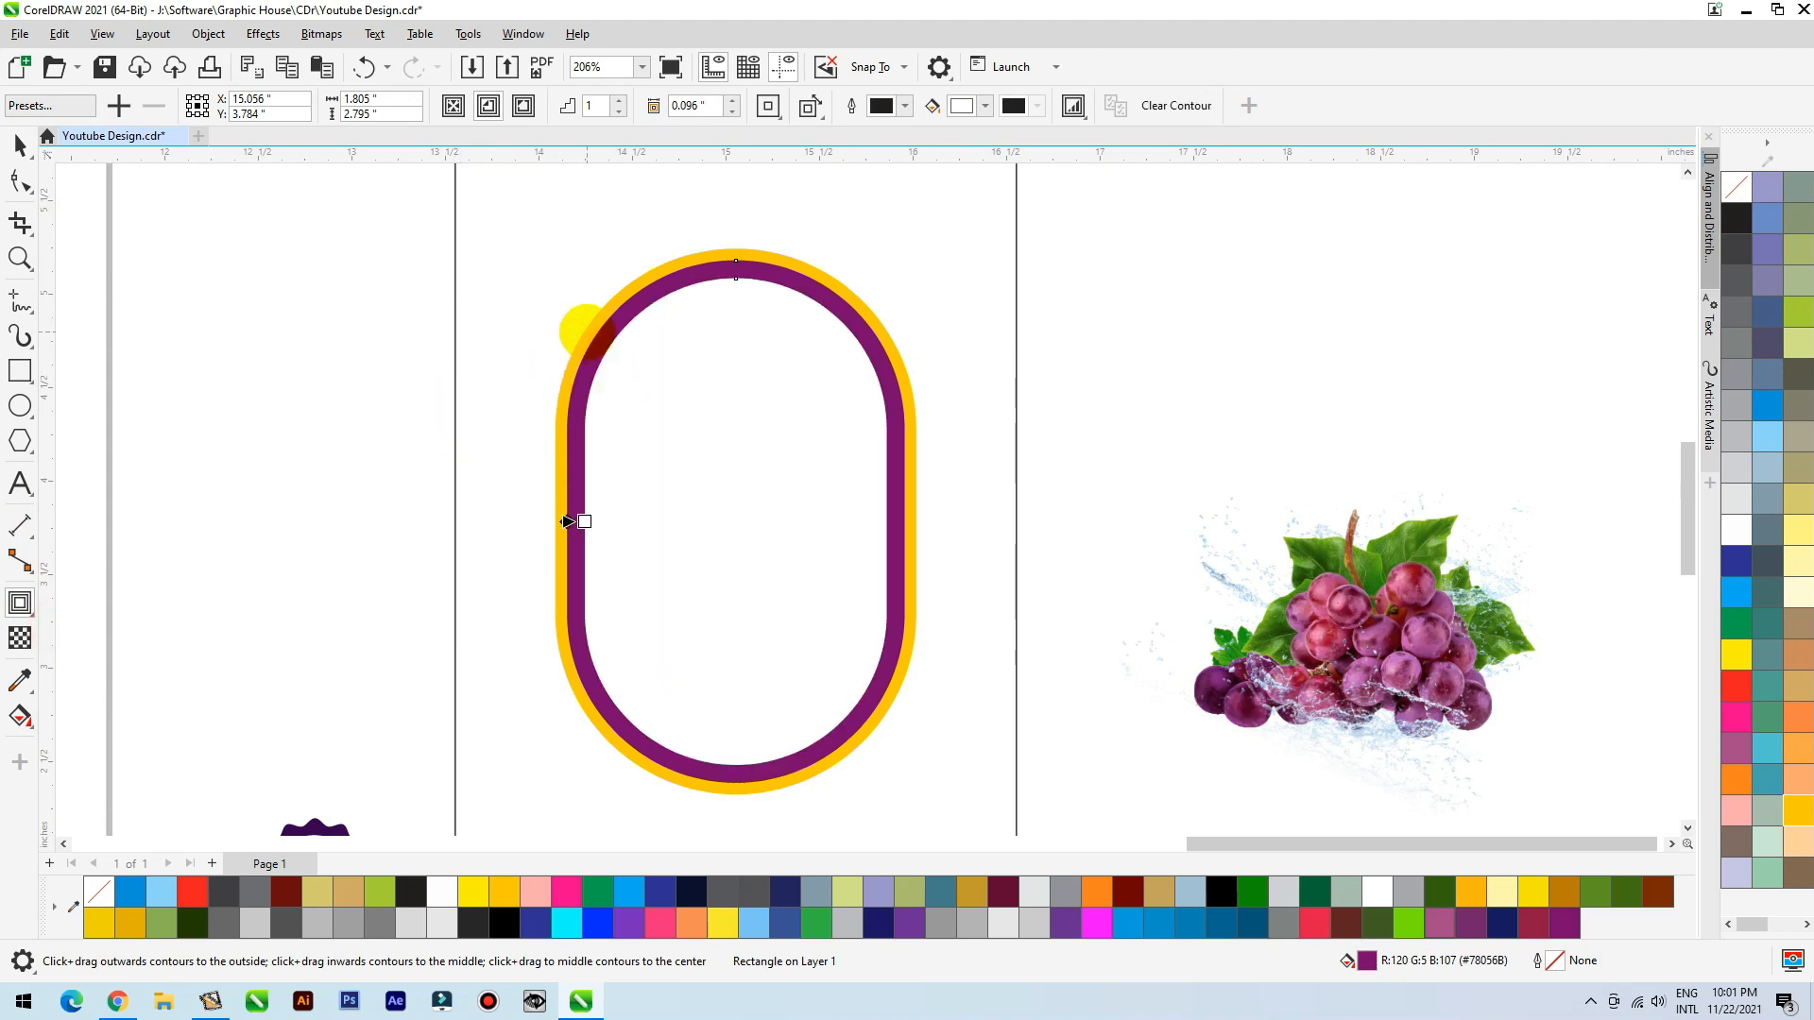
{"action": "left_click", "coordinate": [21, 144]}
{"action": "key", "text": "ctrl+k"}
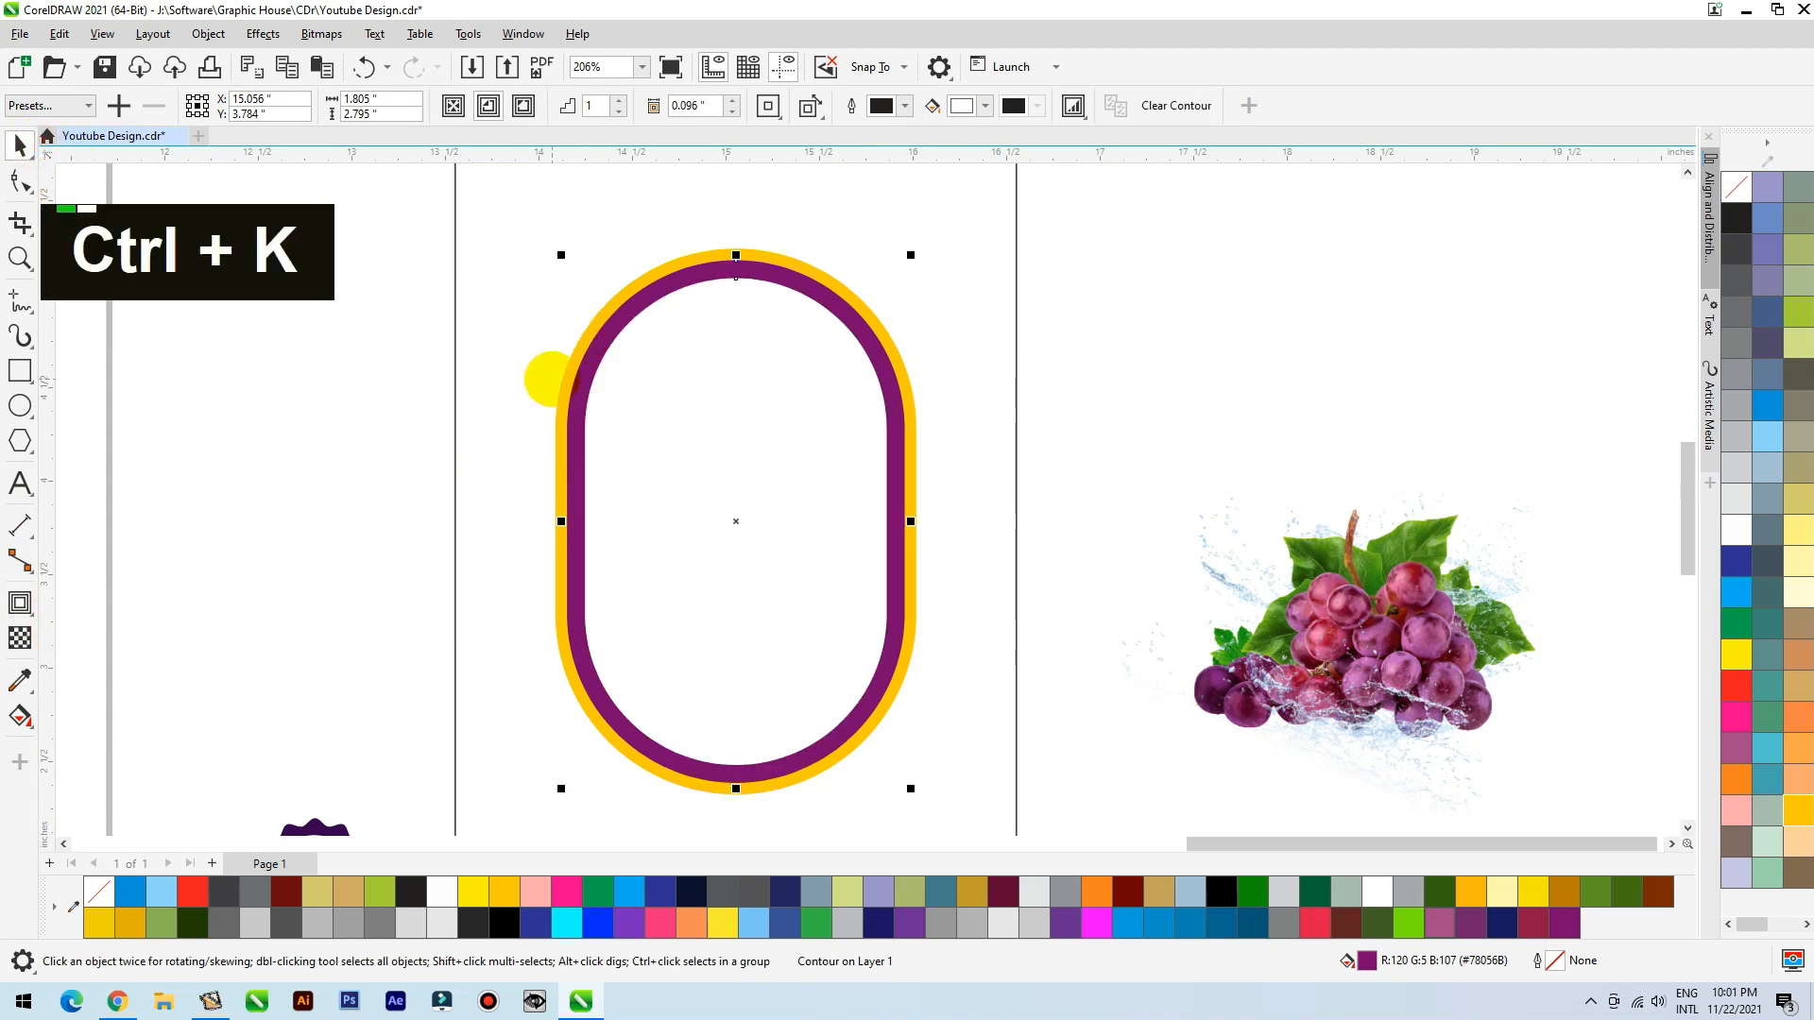
{"action": "left_click", "coordinate": [1151, 413]}
Step: Give the innermost rounded shape a yellow outline, C0 M20 Y100 K0, and remove its fill
{"action": "double_click", "coordinate": [778, 444]}
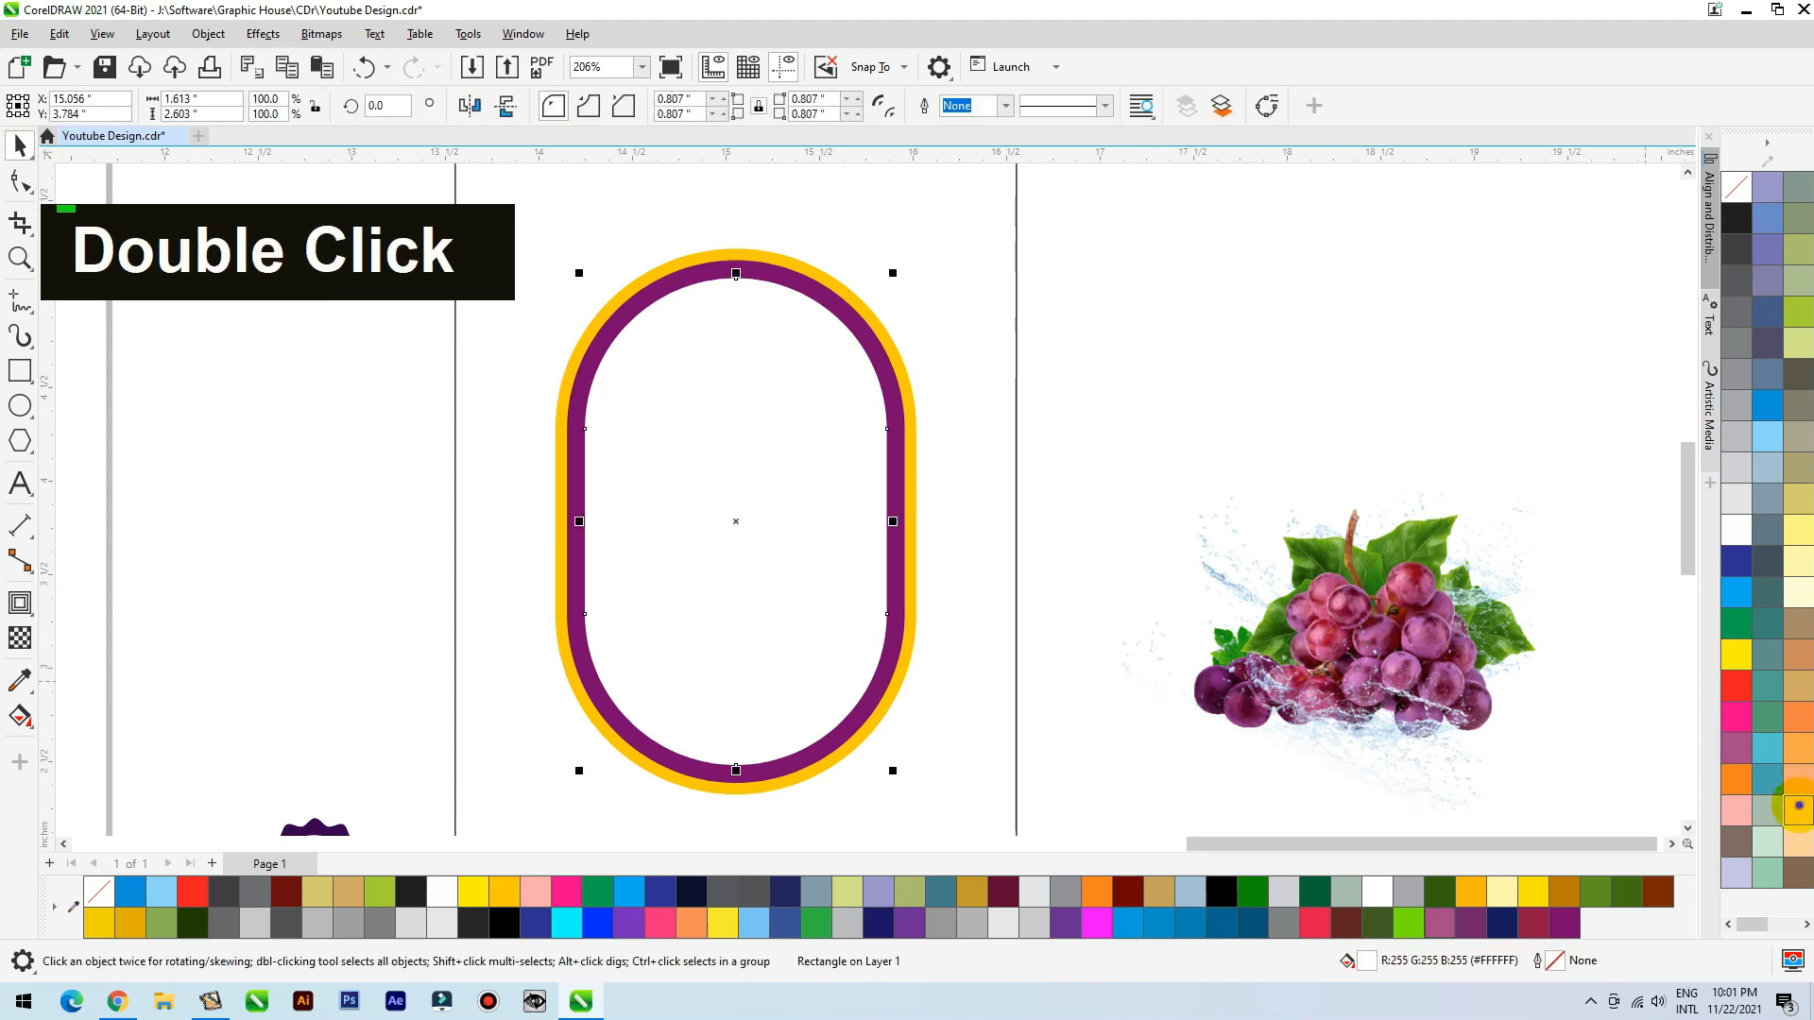
{"action": "right_click", "coordinate": [1797, 810]}
{"action": "left_click", "coordinate": [1741, 200]}
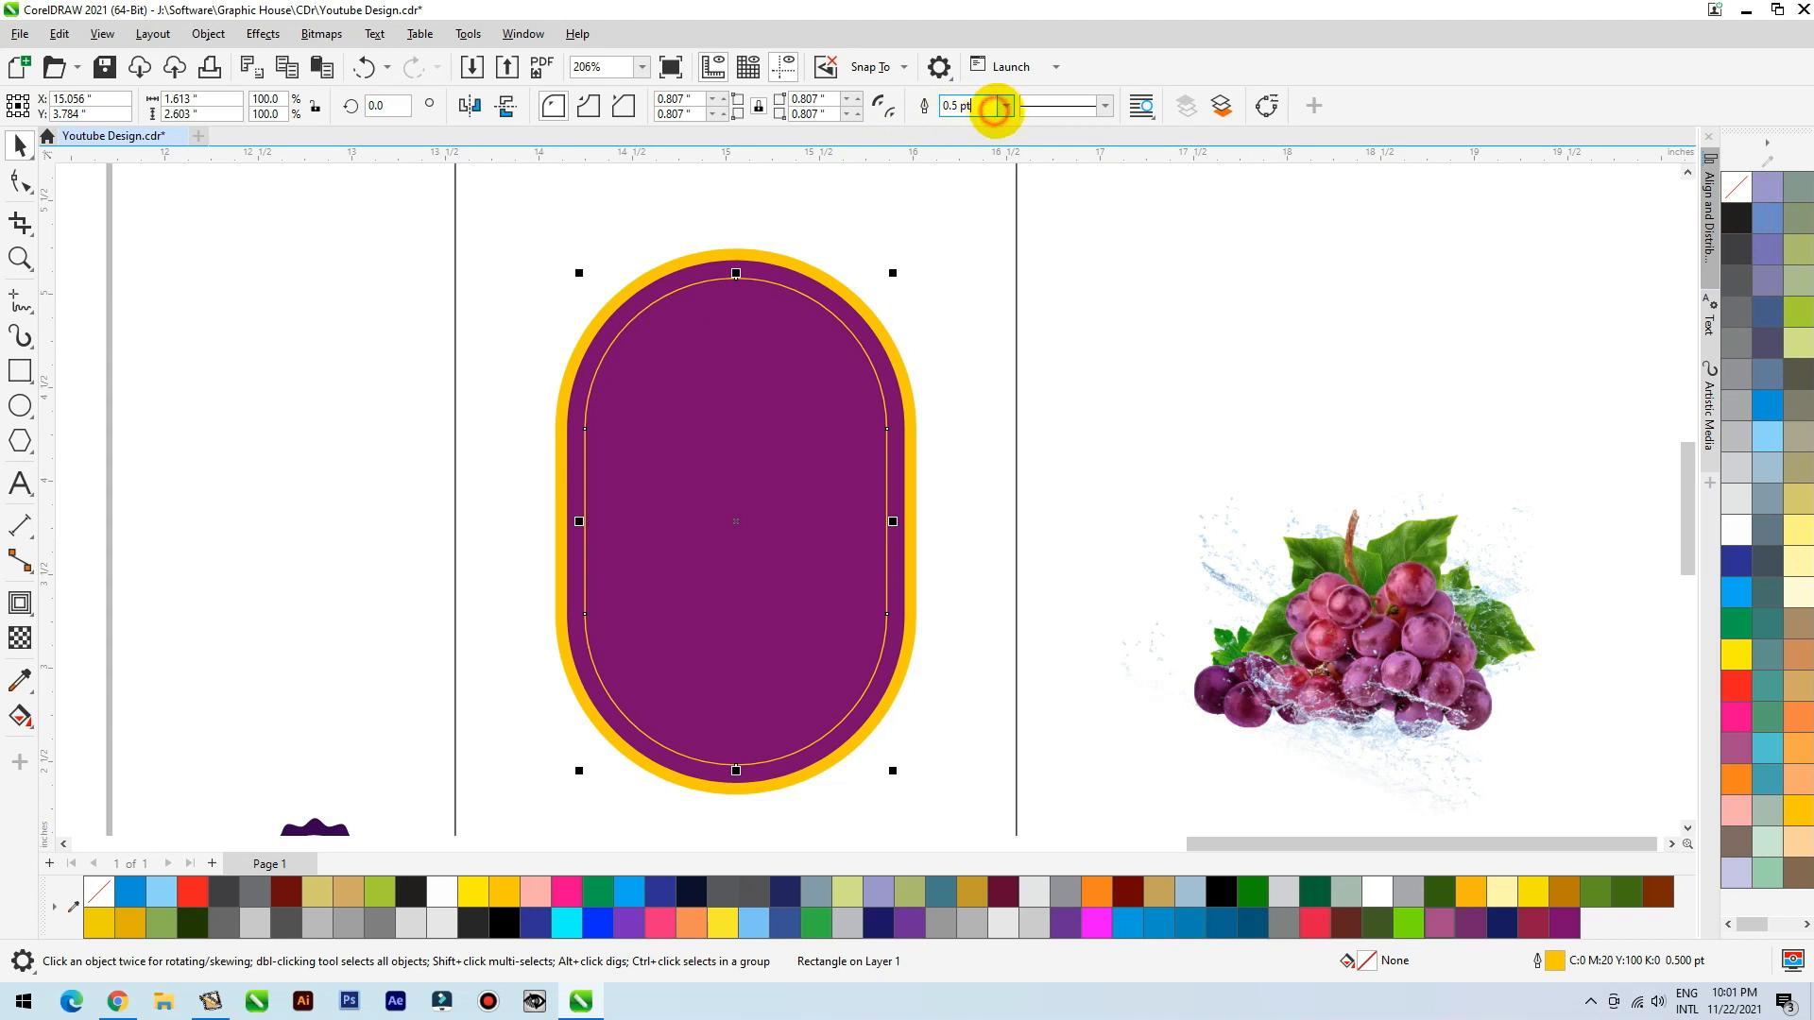
Step: Set the innermost shape's yellow outline width to 1.5 pt
{"action": "left_click", "coordinate": [996, 107]}
{"action": "left_click", "coordinate": [967, 209]}
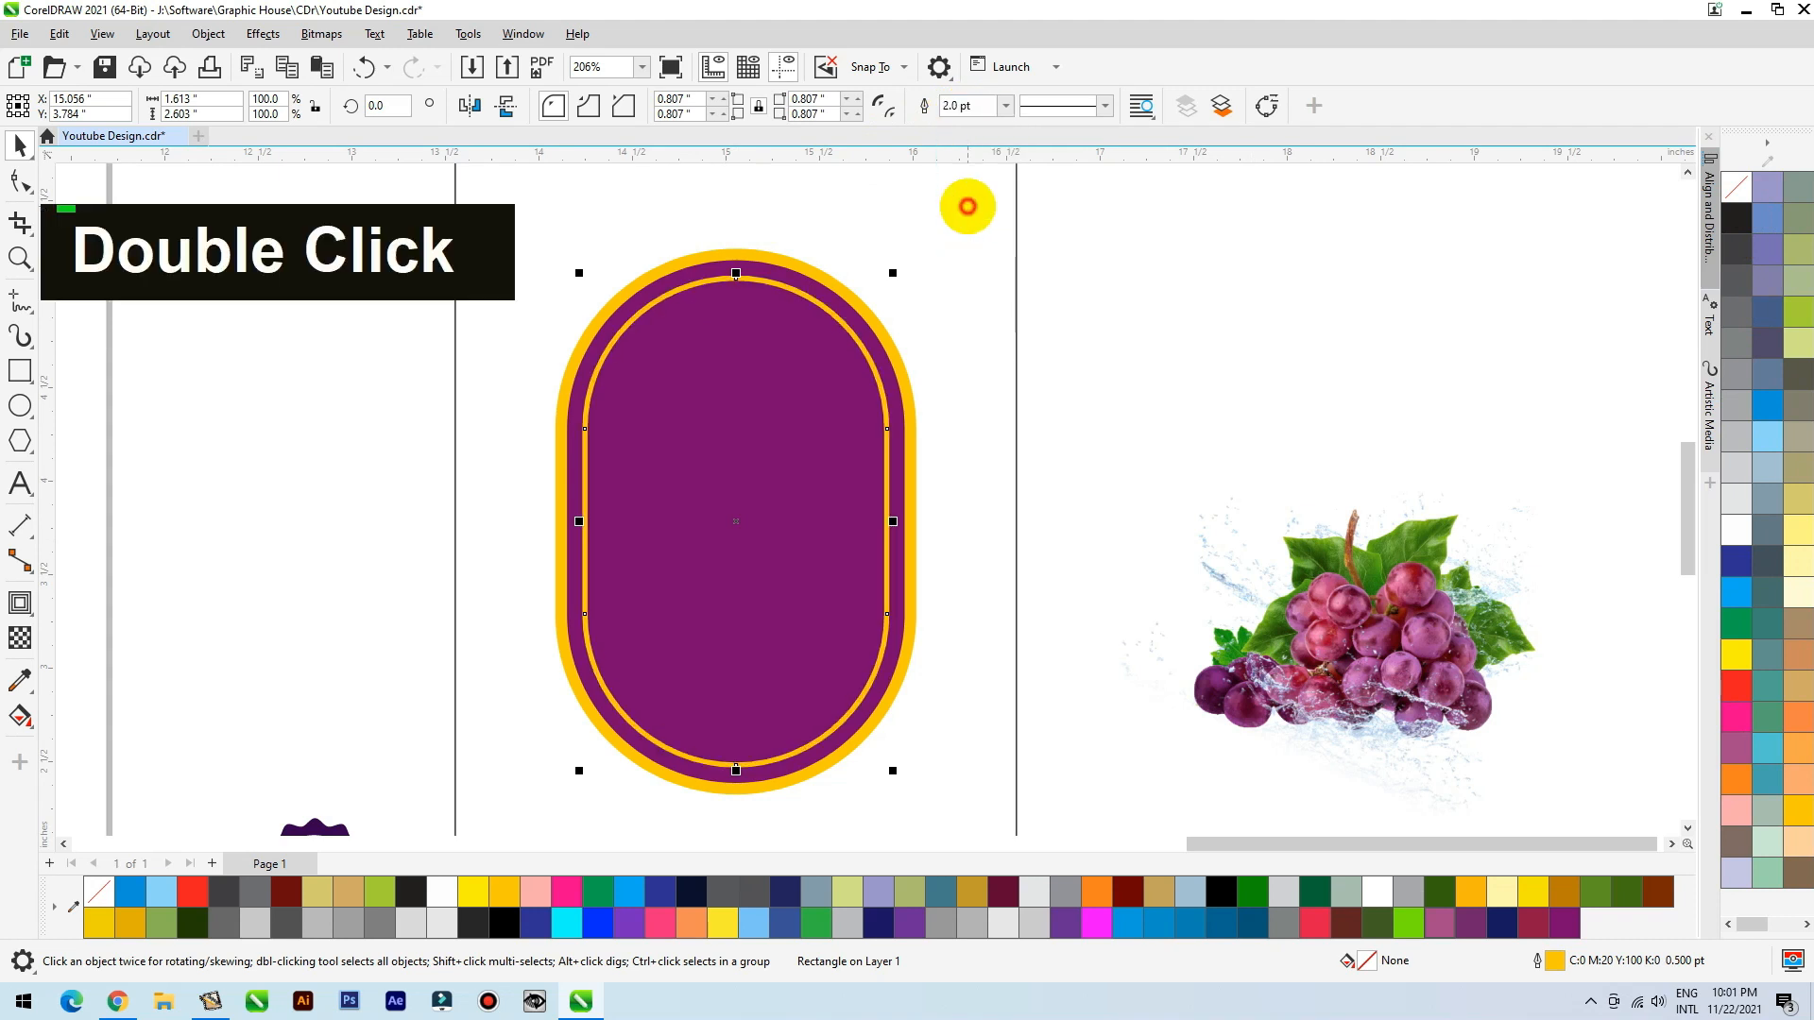
{"action": "left_click", "coordinate": [1007, 105]}
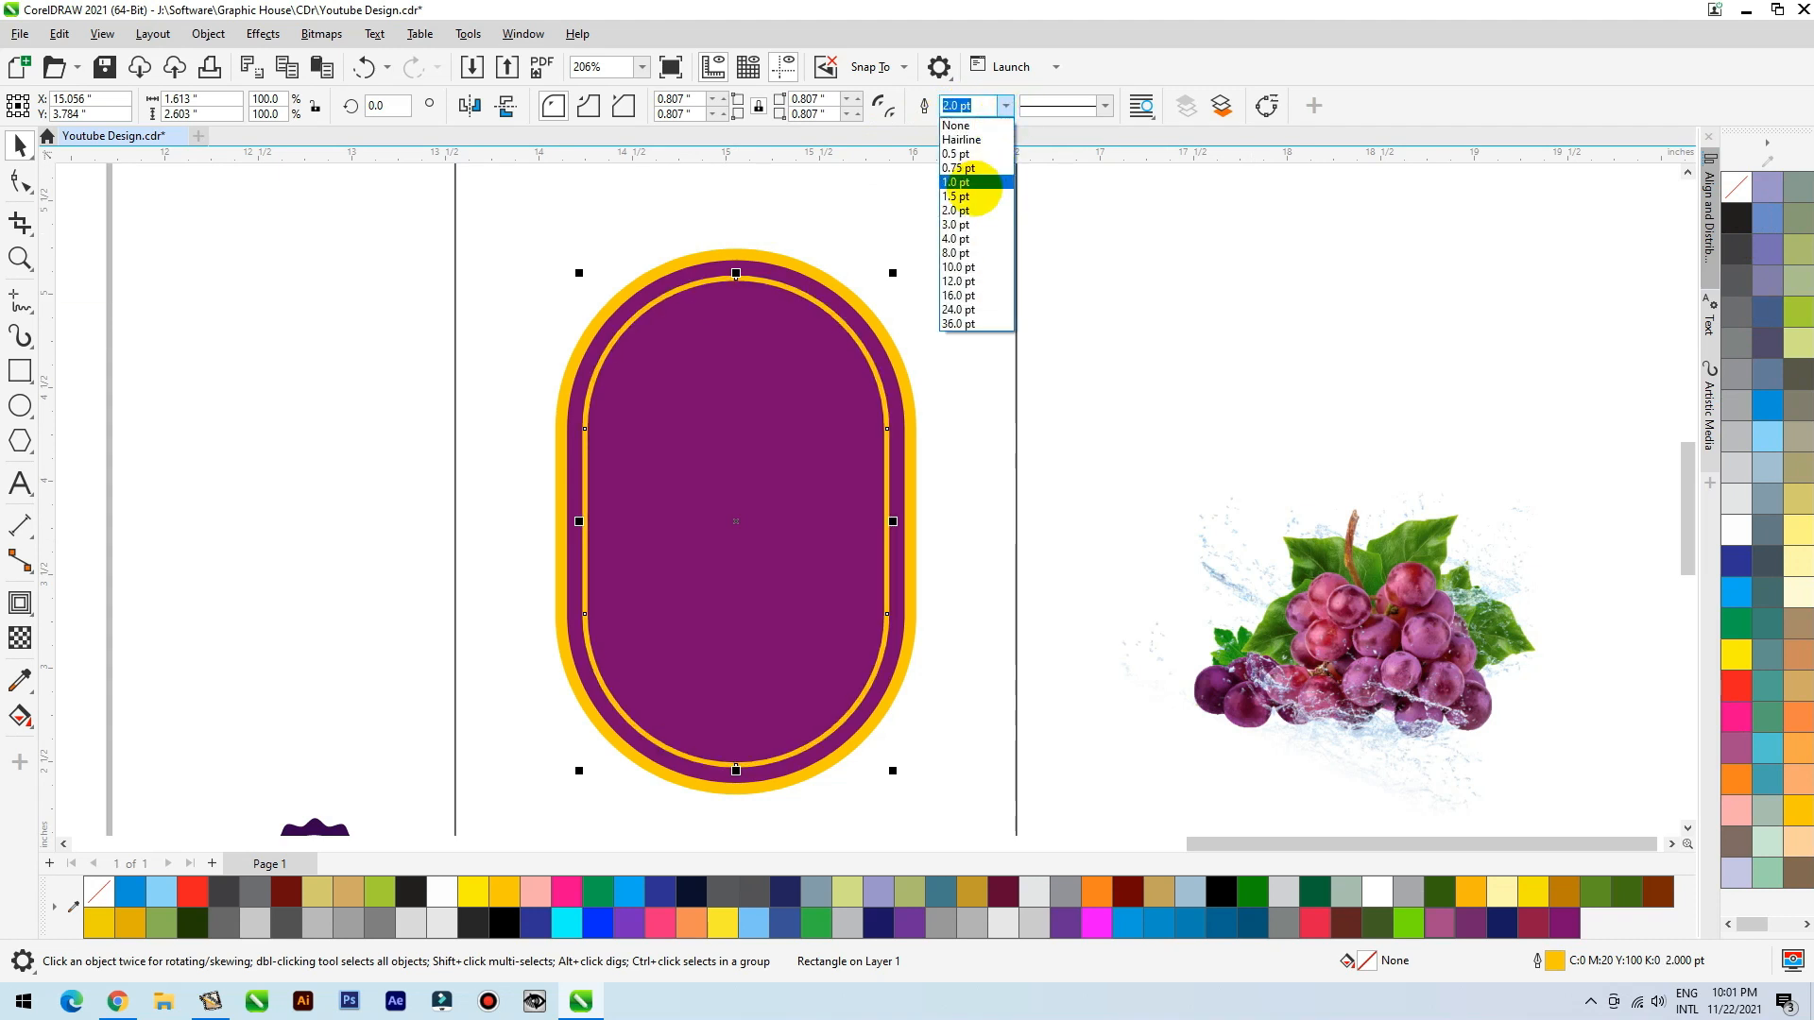
{"action": "left_click", "coordinate": [968, 195]}
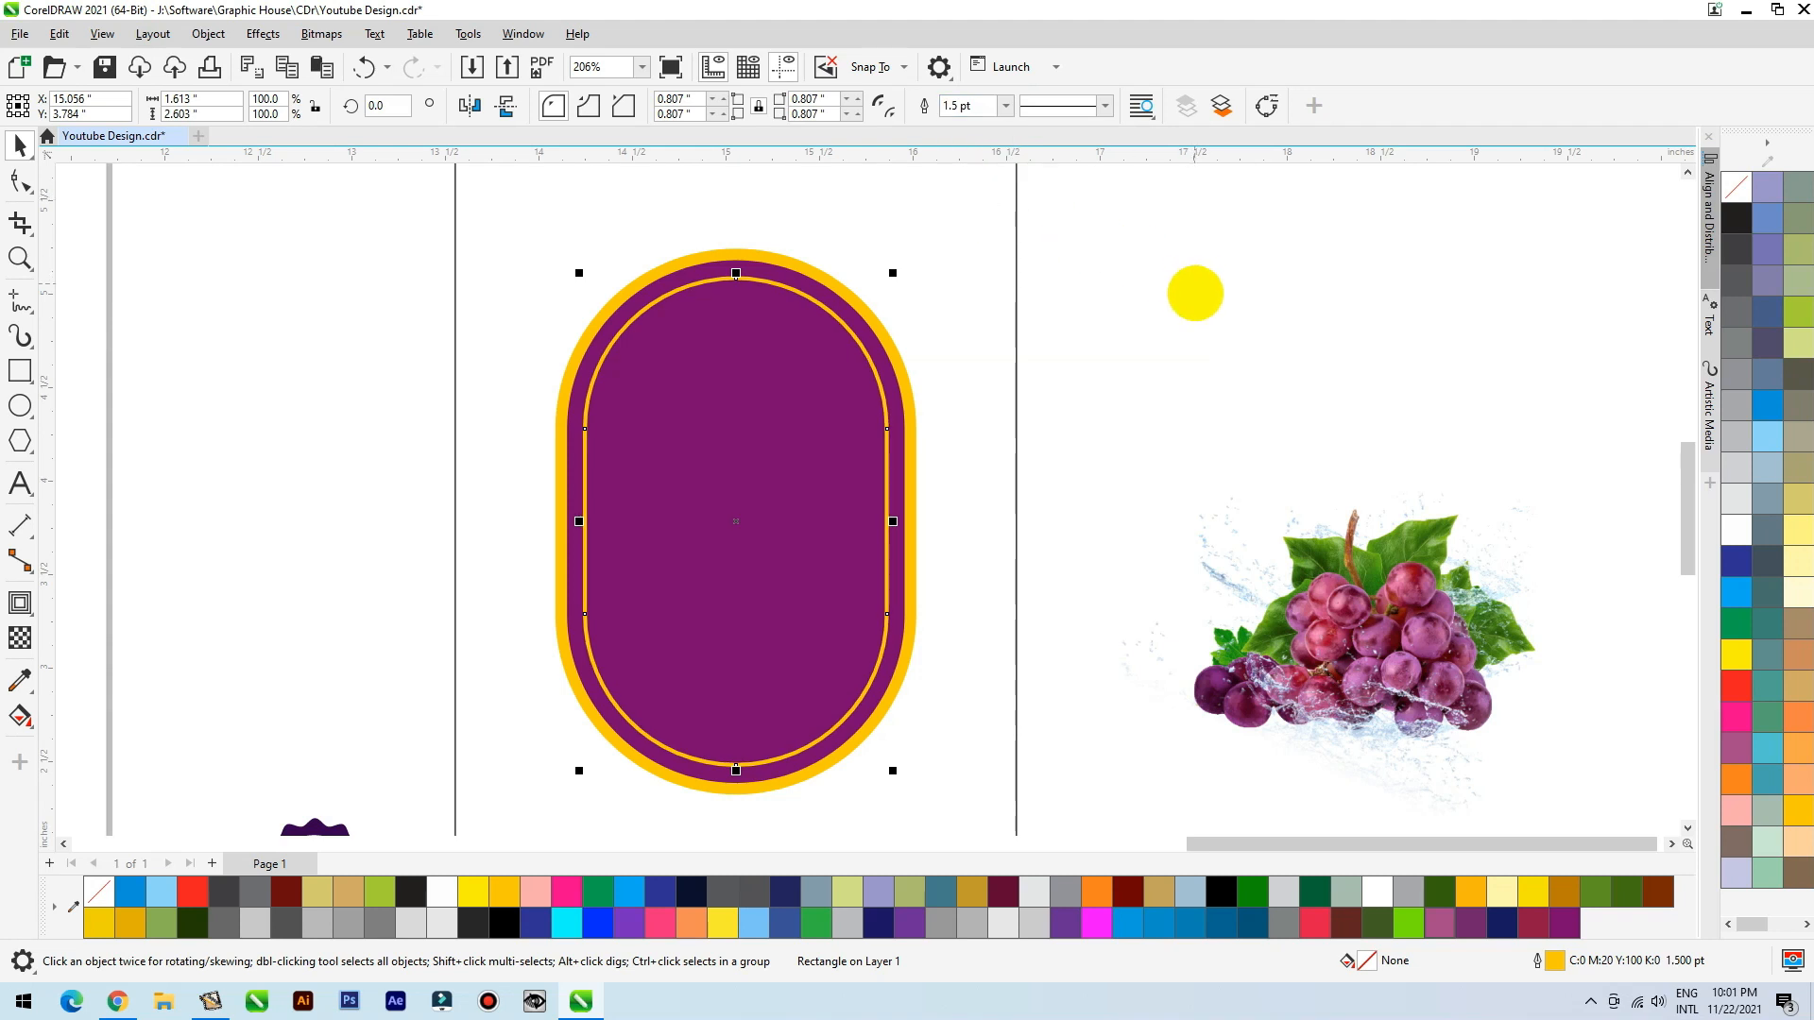
Step: Place the five label text lines in white on the upper part of the purple shape and bring them to the front
{"action": "scroll", "coordinate": [1164, 493], "scroll_direction": "down", "scroll_amount": 4}
{"action": "left_click_drag", "start_coordinate": [1348, 361], "coordinate": [1045, 170]}
{"action": "left_click_drag", "start_coordinate": [1176, 253], "coordinate": [948, 485]}
{"action": "key", "text": "F2"}
{"action": "left_click_drag", "start_coordinate": [1125, 393], "coordinate": [824, 597]}
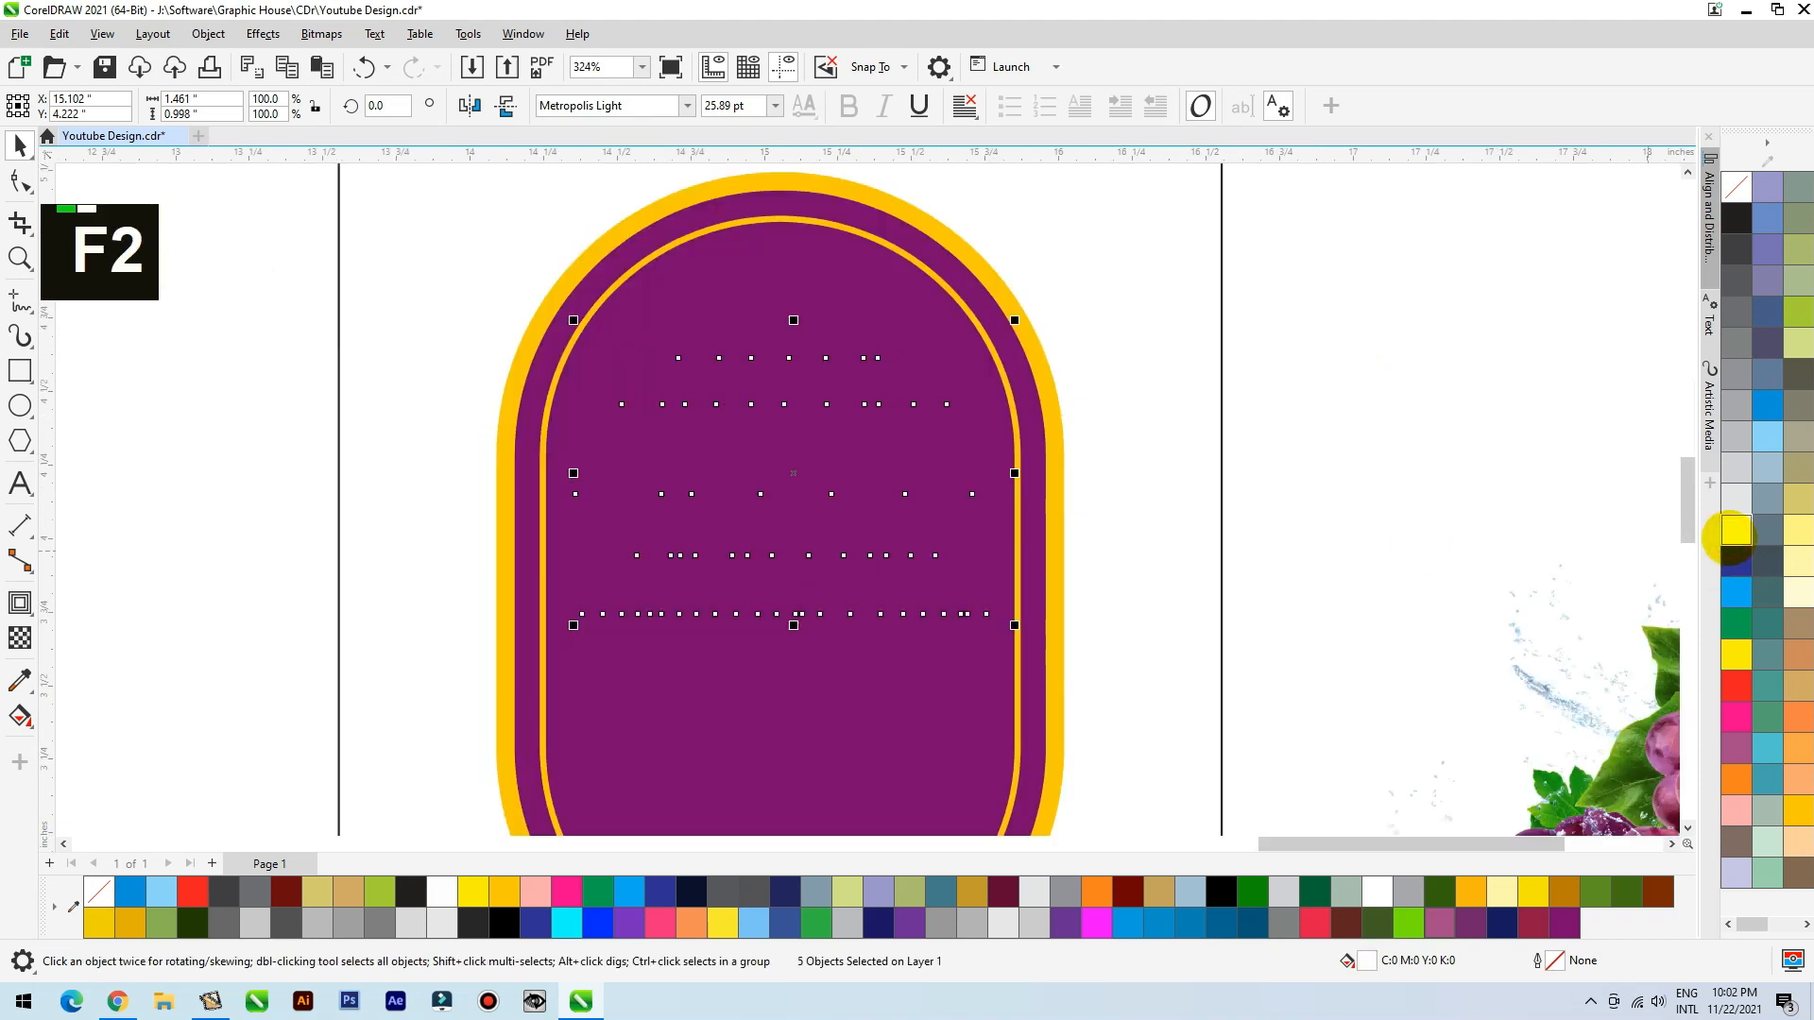
{"action": "key", "text": "shift+Page_Up"}
Step: Set the five text lines in the Minion Pro font and make them bold
{"action": "left_click", "coordinate": [687, 107]}
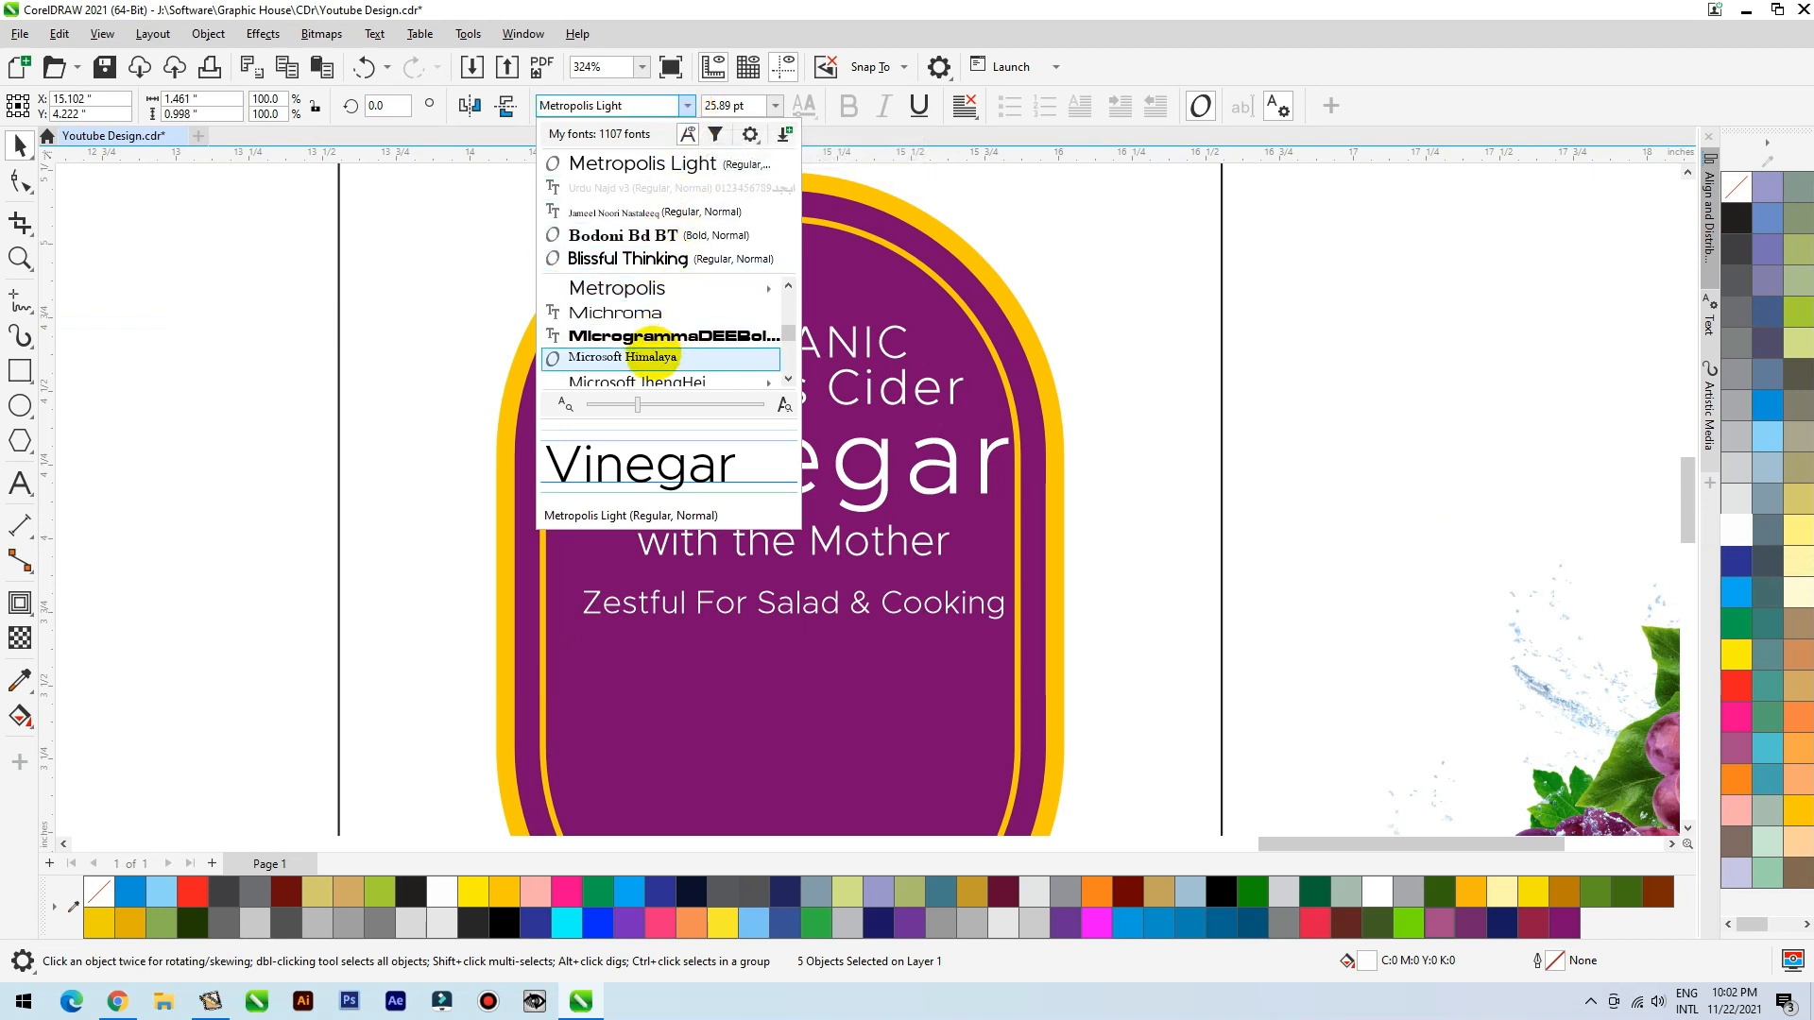
{"action": "scroll", "coordinate": [650, 358], "scroll_direction": "down", "scroll_amount": 3}
{"action": "mouse_move", "coordinate": [665, 312]}
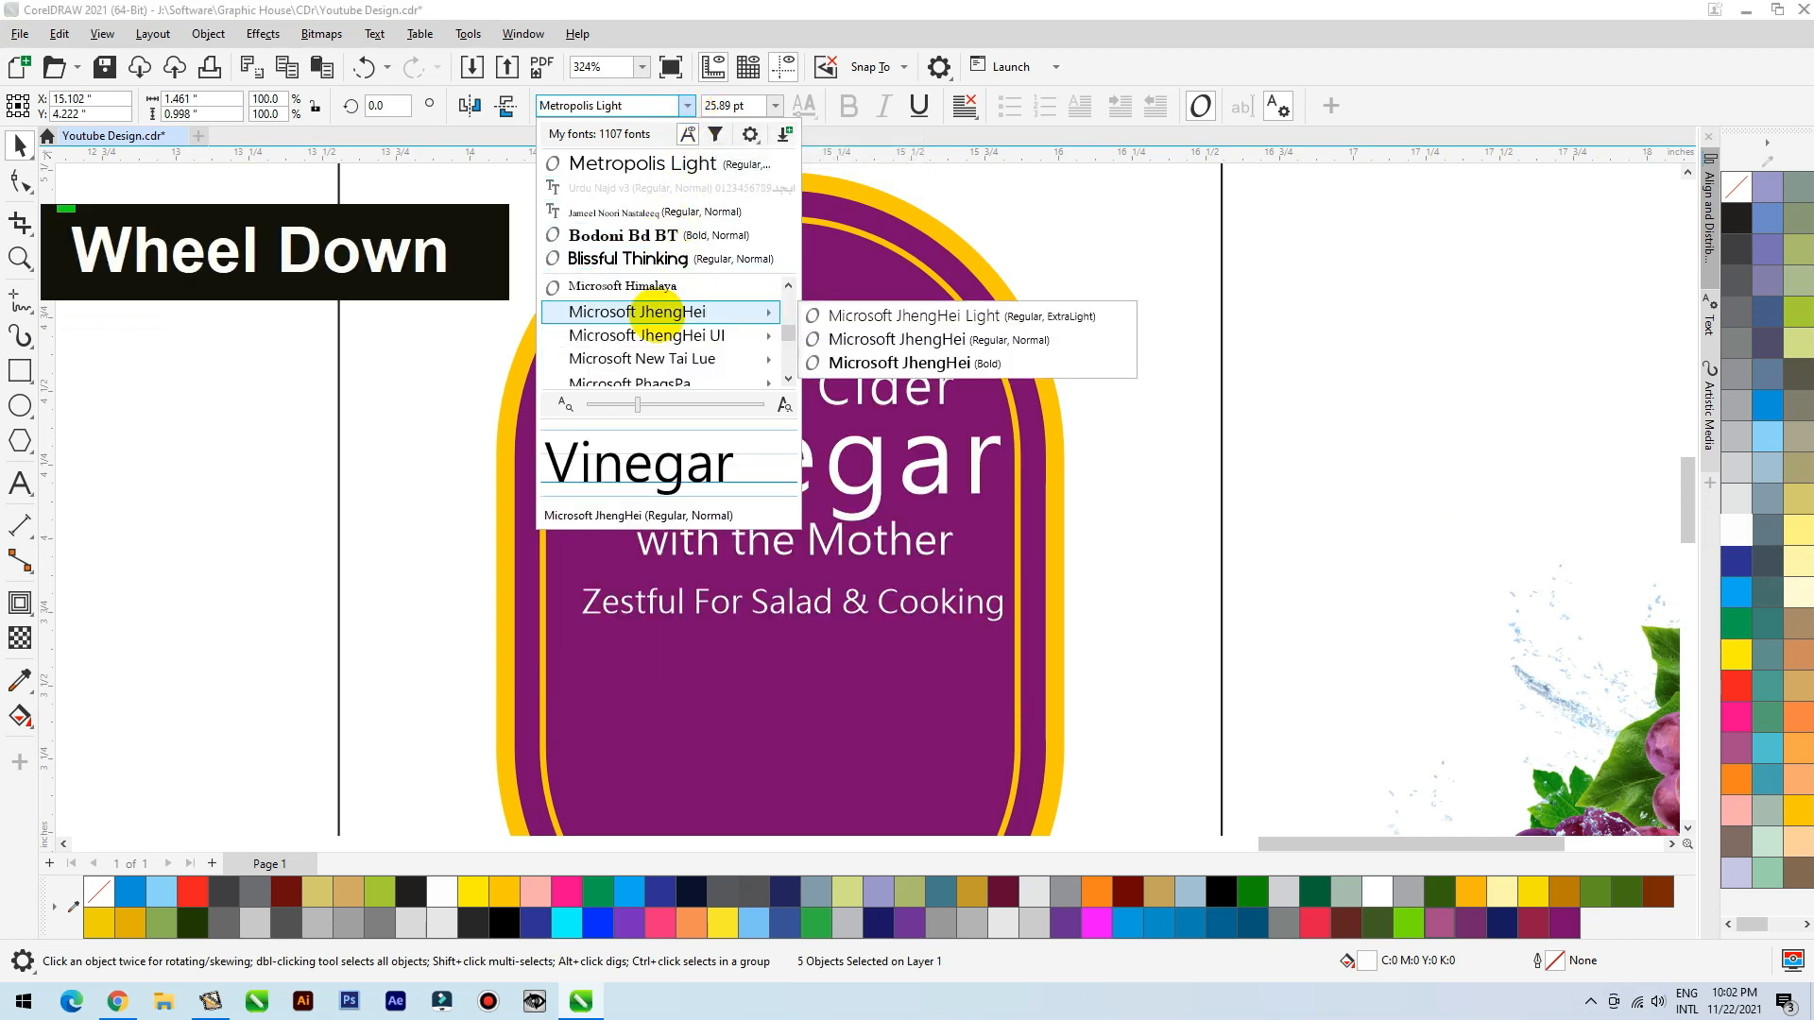
{"action": "scroll", "coordinate": [664, 312], "scroll_direction": "up", "scroll_amount": 3}
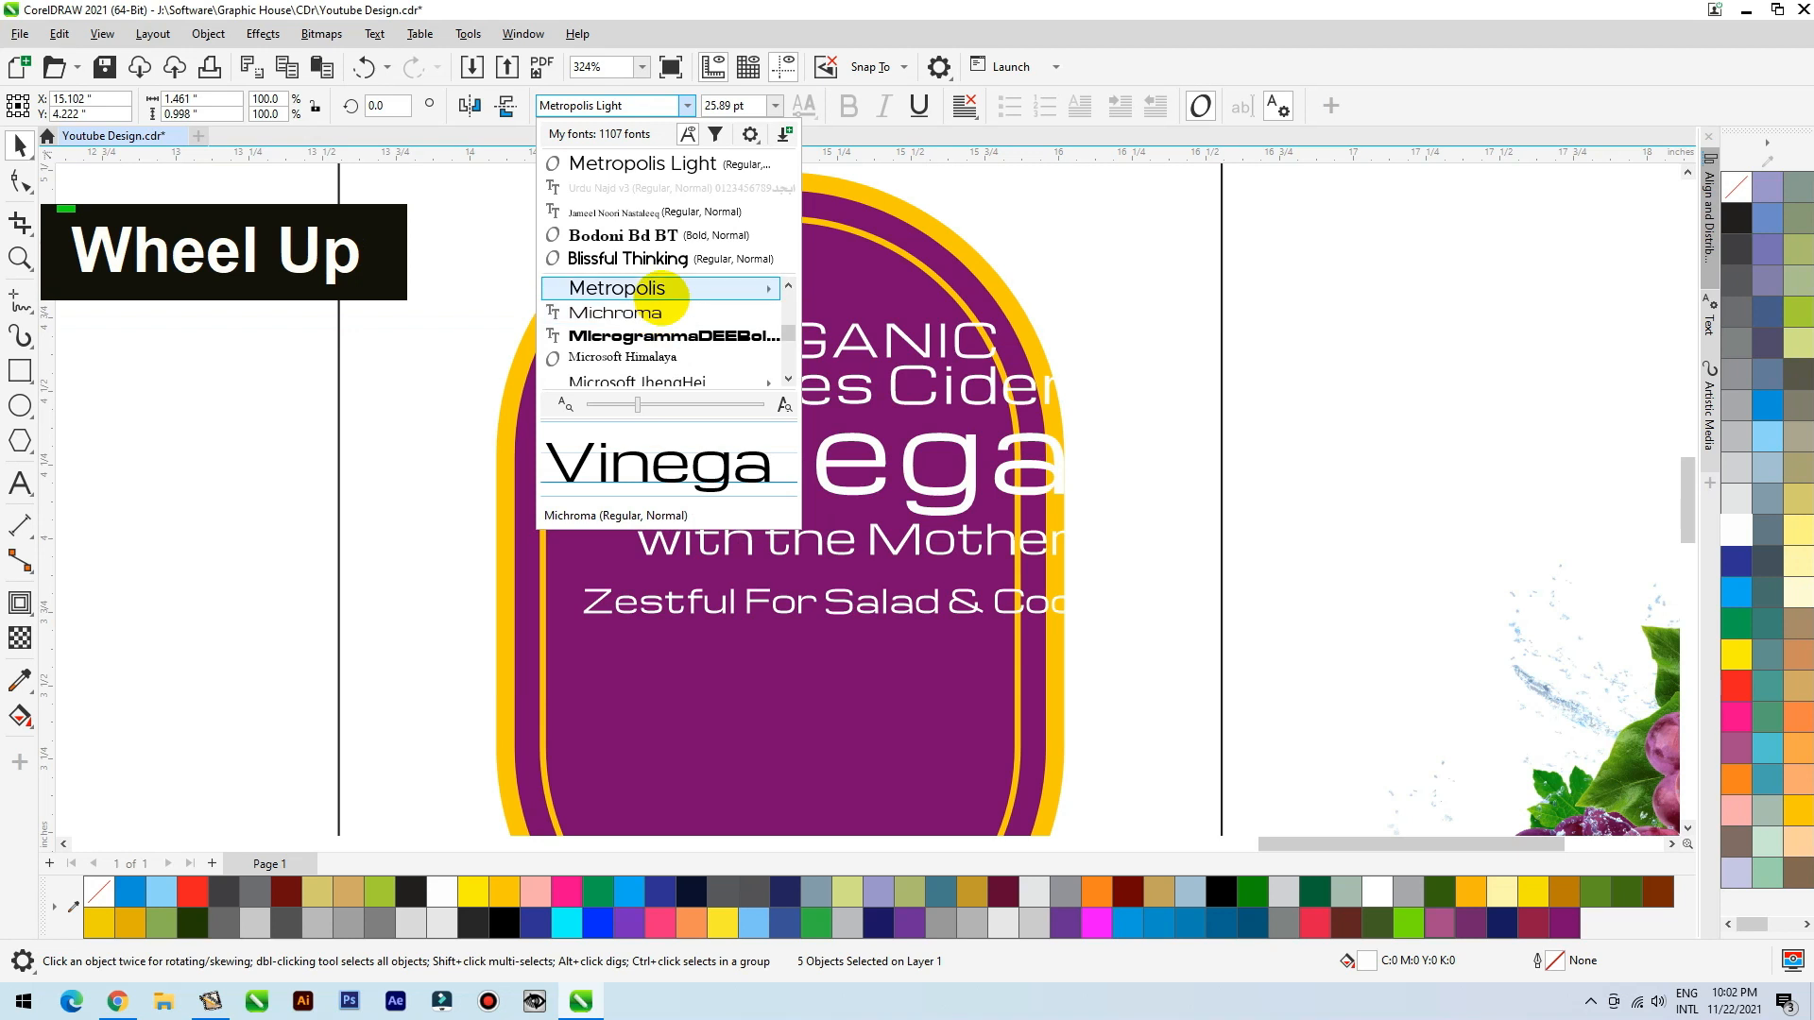
{"action": "scroll", "coordinate": [664, 302], "scroll_direction": "down", "scroll_amount": 4}
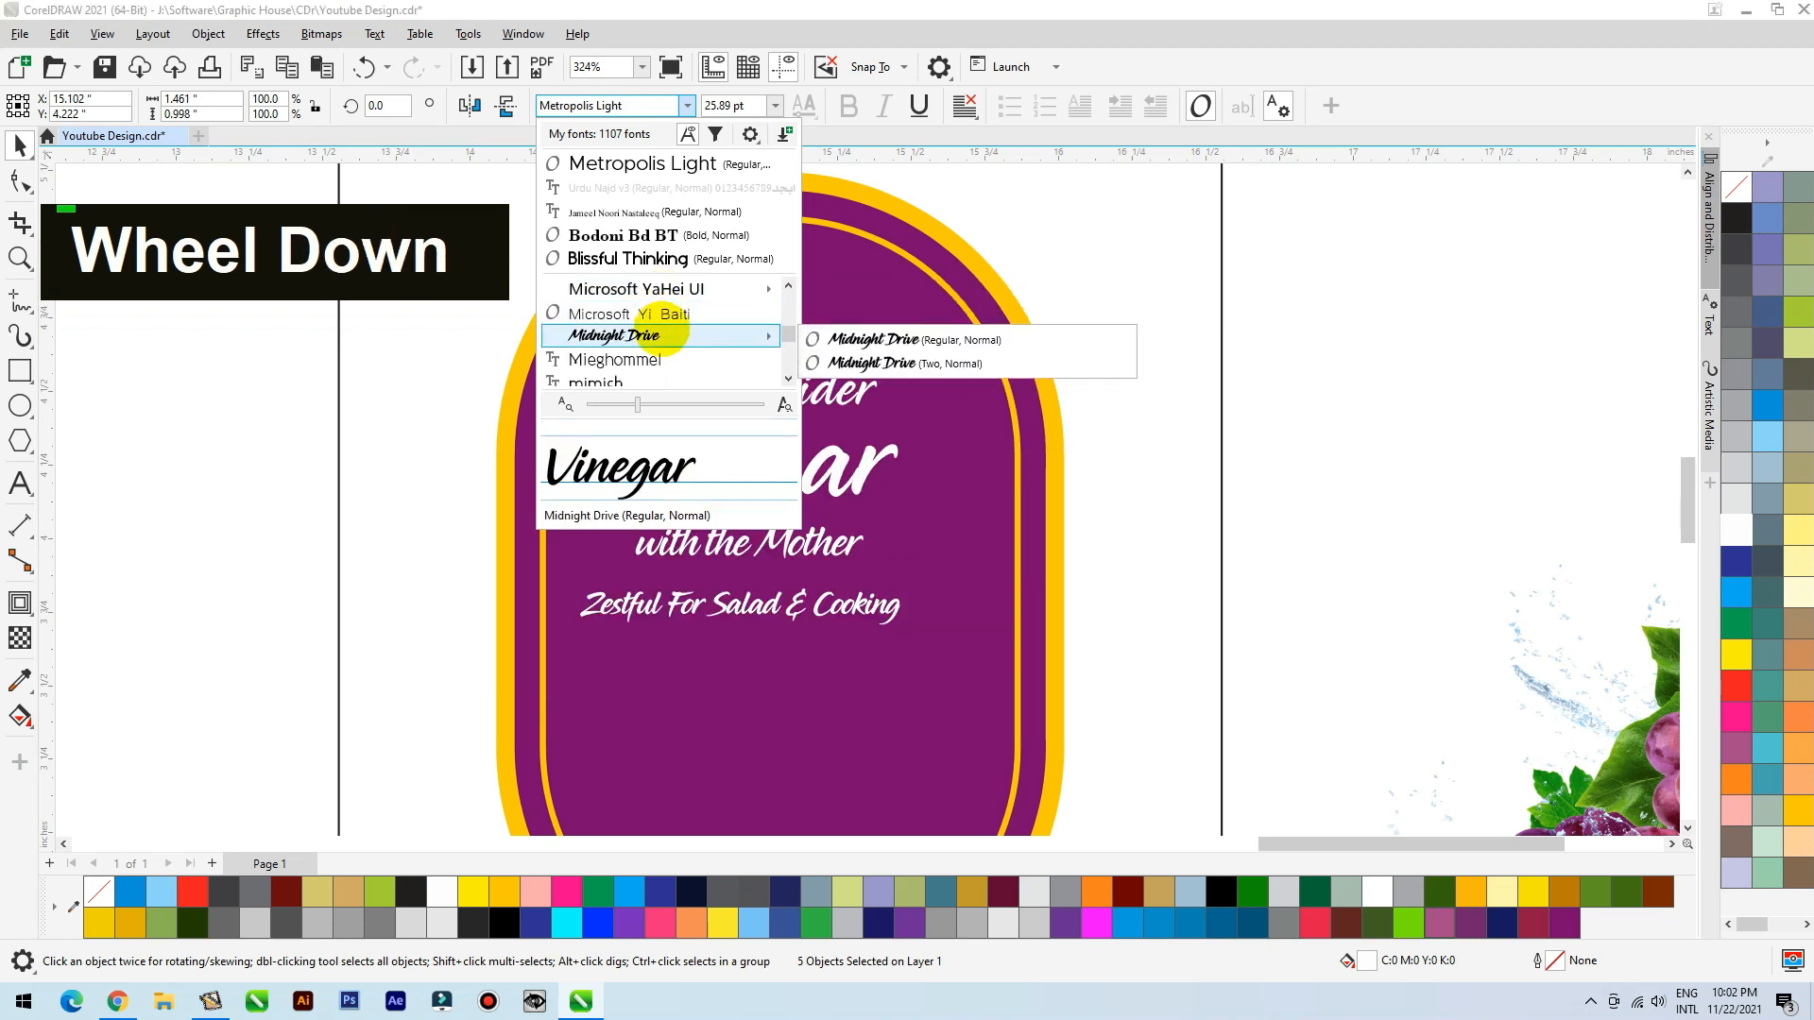
{"action": "scroll", "coordinate": [664, 326], "scroll_direction": "down", "scroll_amount": 3}
{"action": "left_click", "coordinate": [652, 338]}
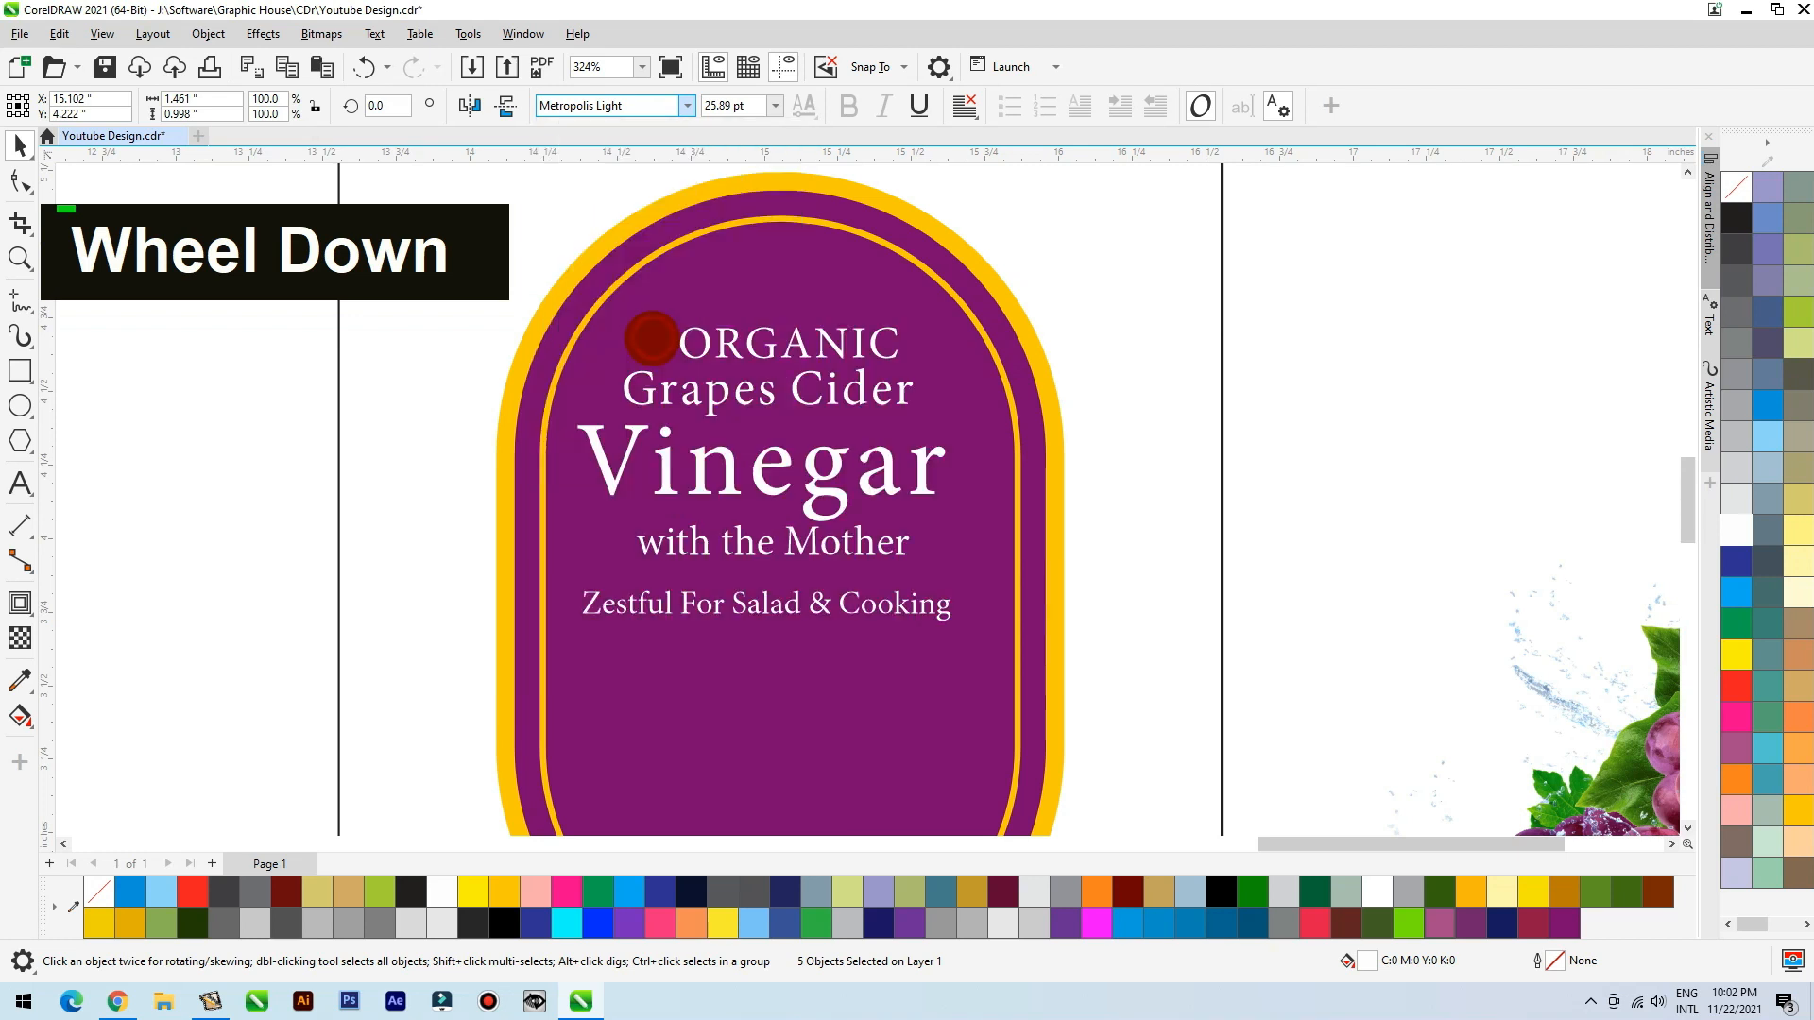
{"action": "left_click", "coordinate": [849, 106]}
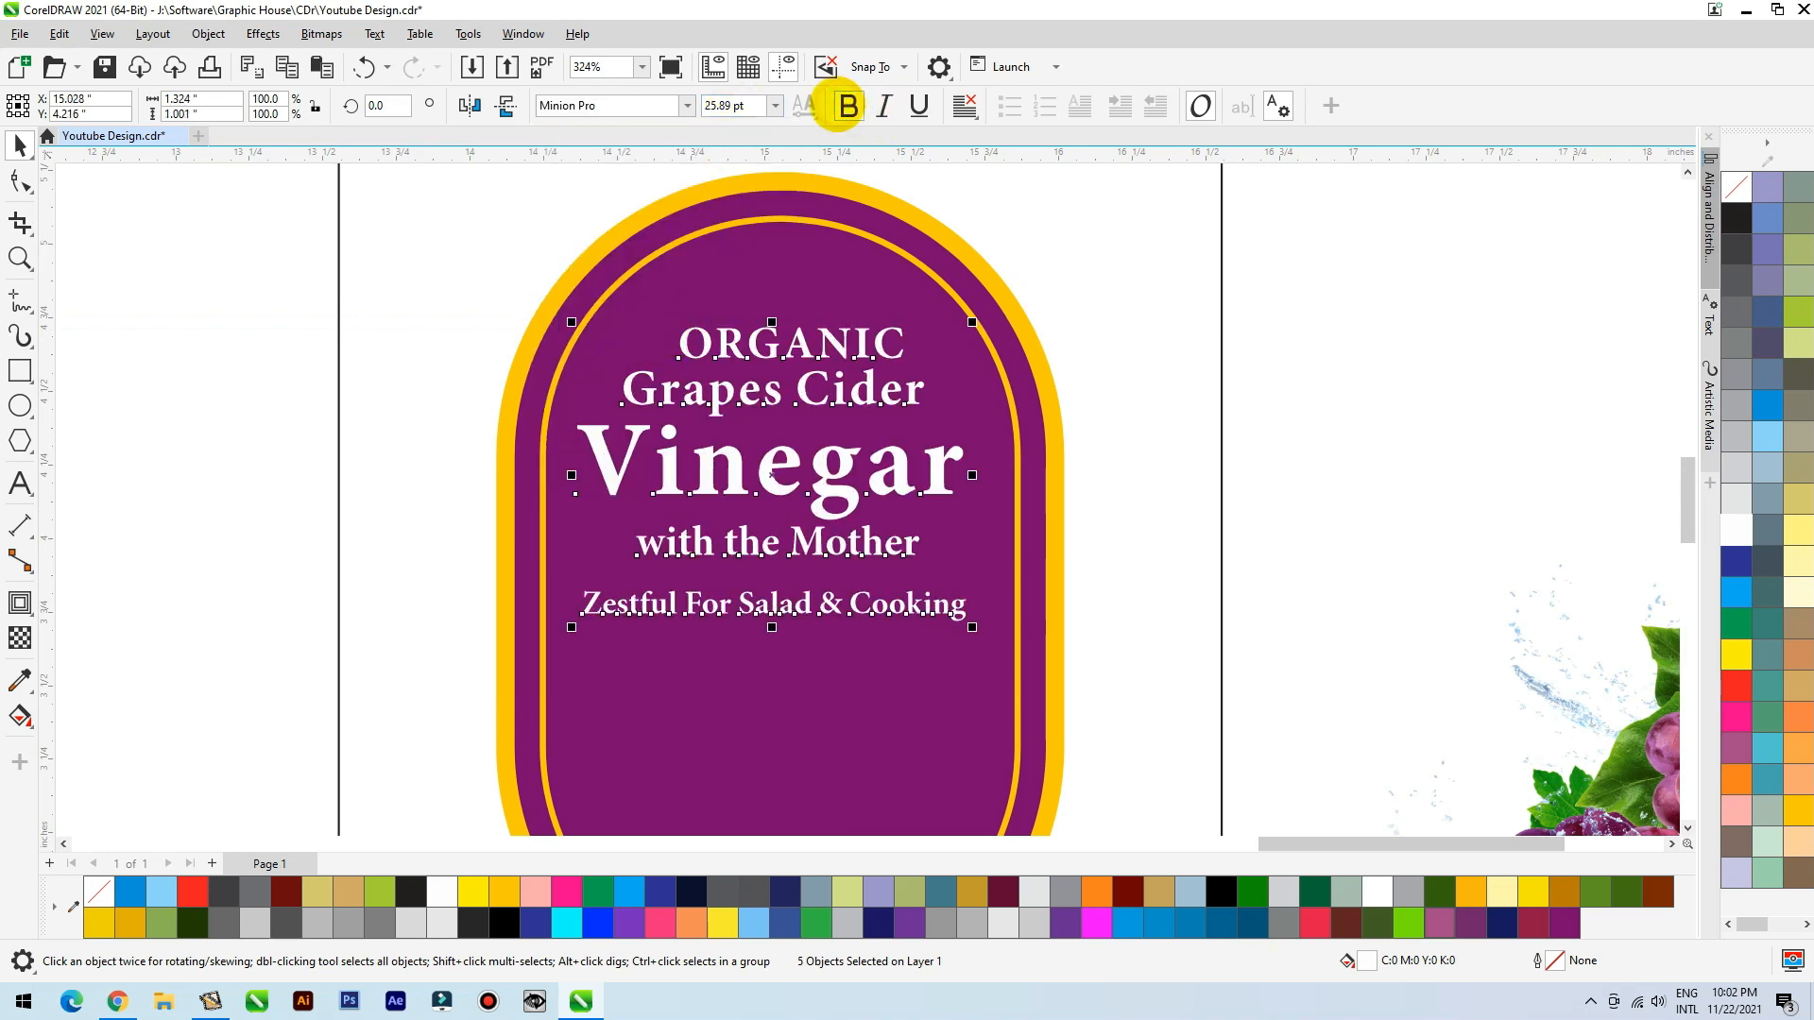
Step: Change the font of all five text lines to NewYork
{"action": "left_click", "coordinate": [686, 106]}
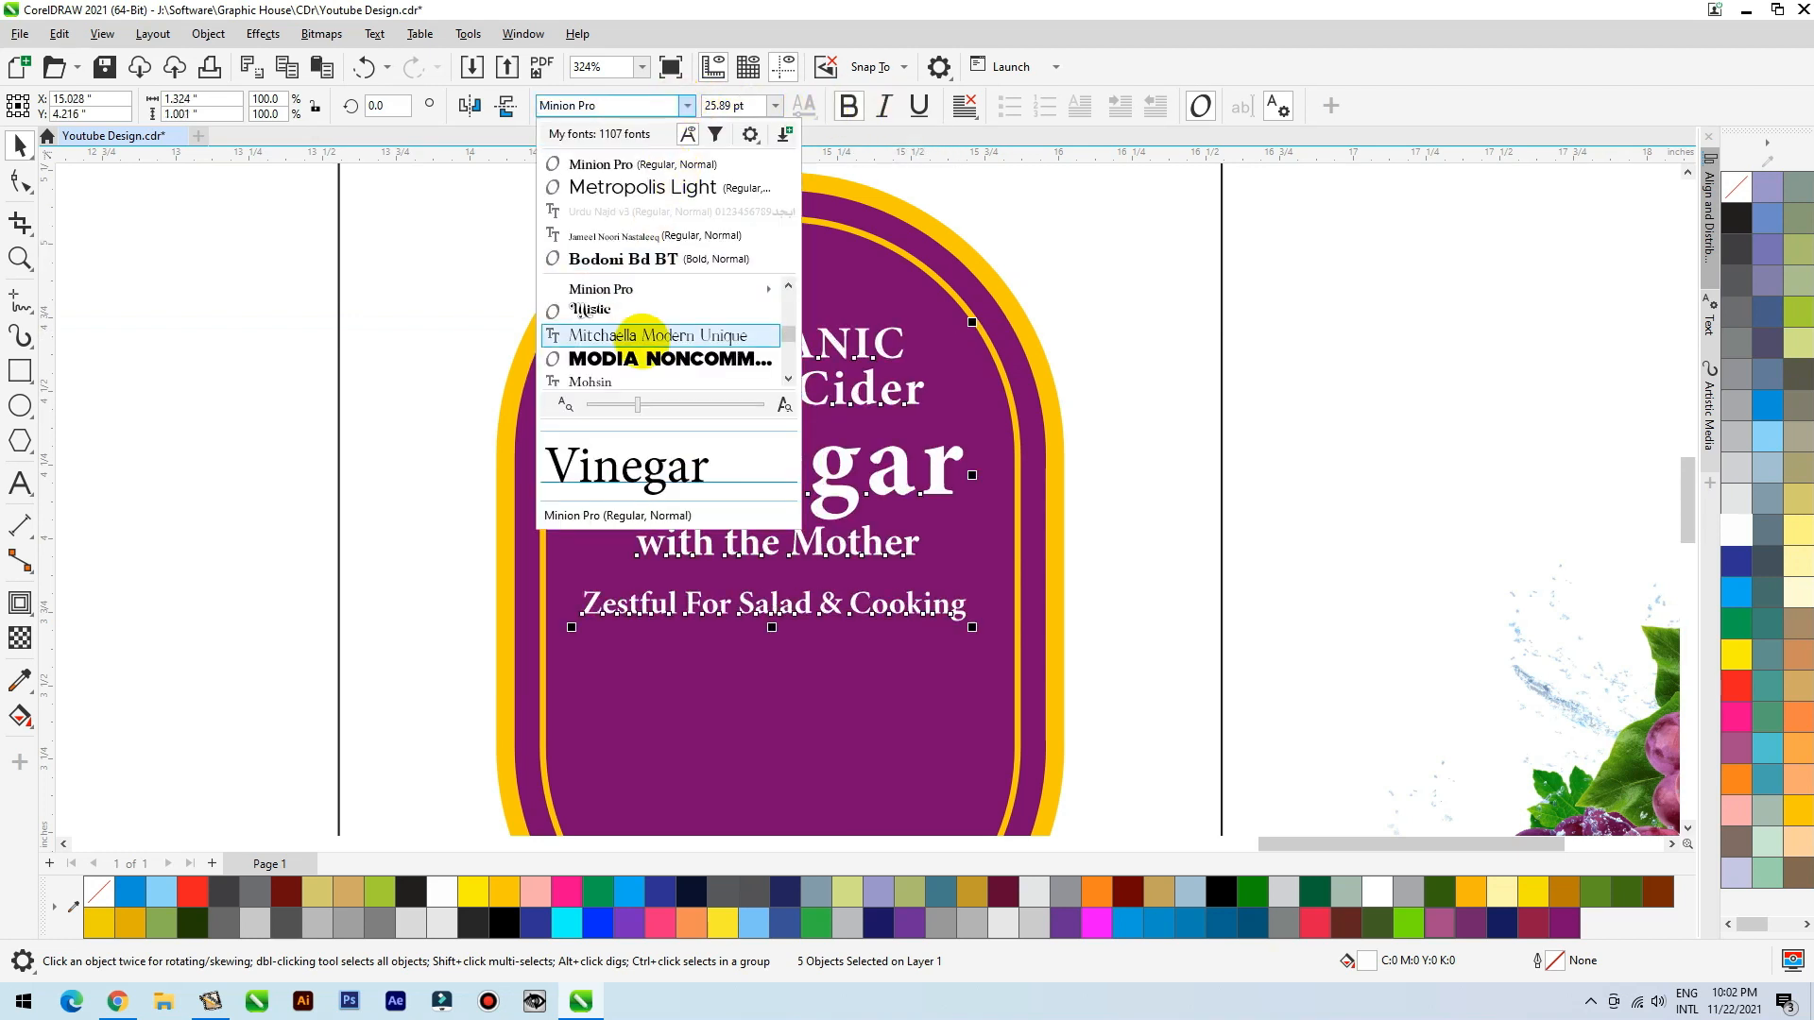
{"action": "scroll", "coordinate": [652, 283], "scroll_direction": "down", "scroll_amount": 3}
{"action": "scroll", "coordinate": [657, 283], "scroll_direction": "down", "scroll_amount": 6}
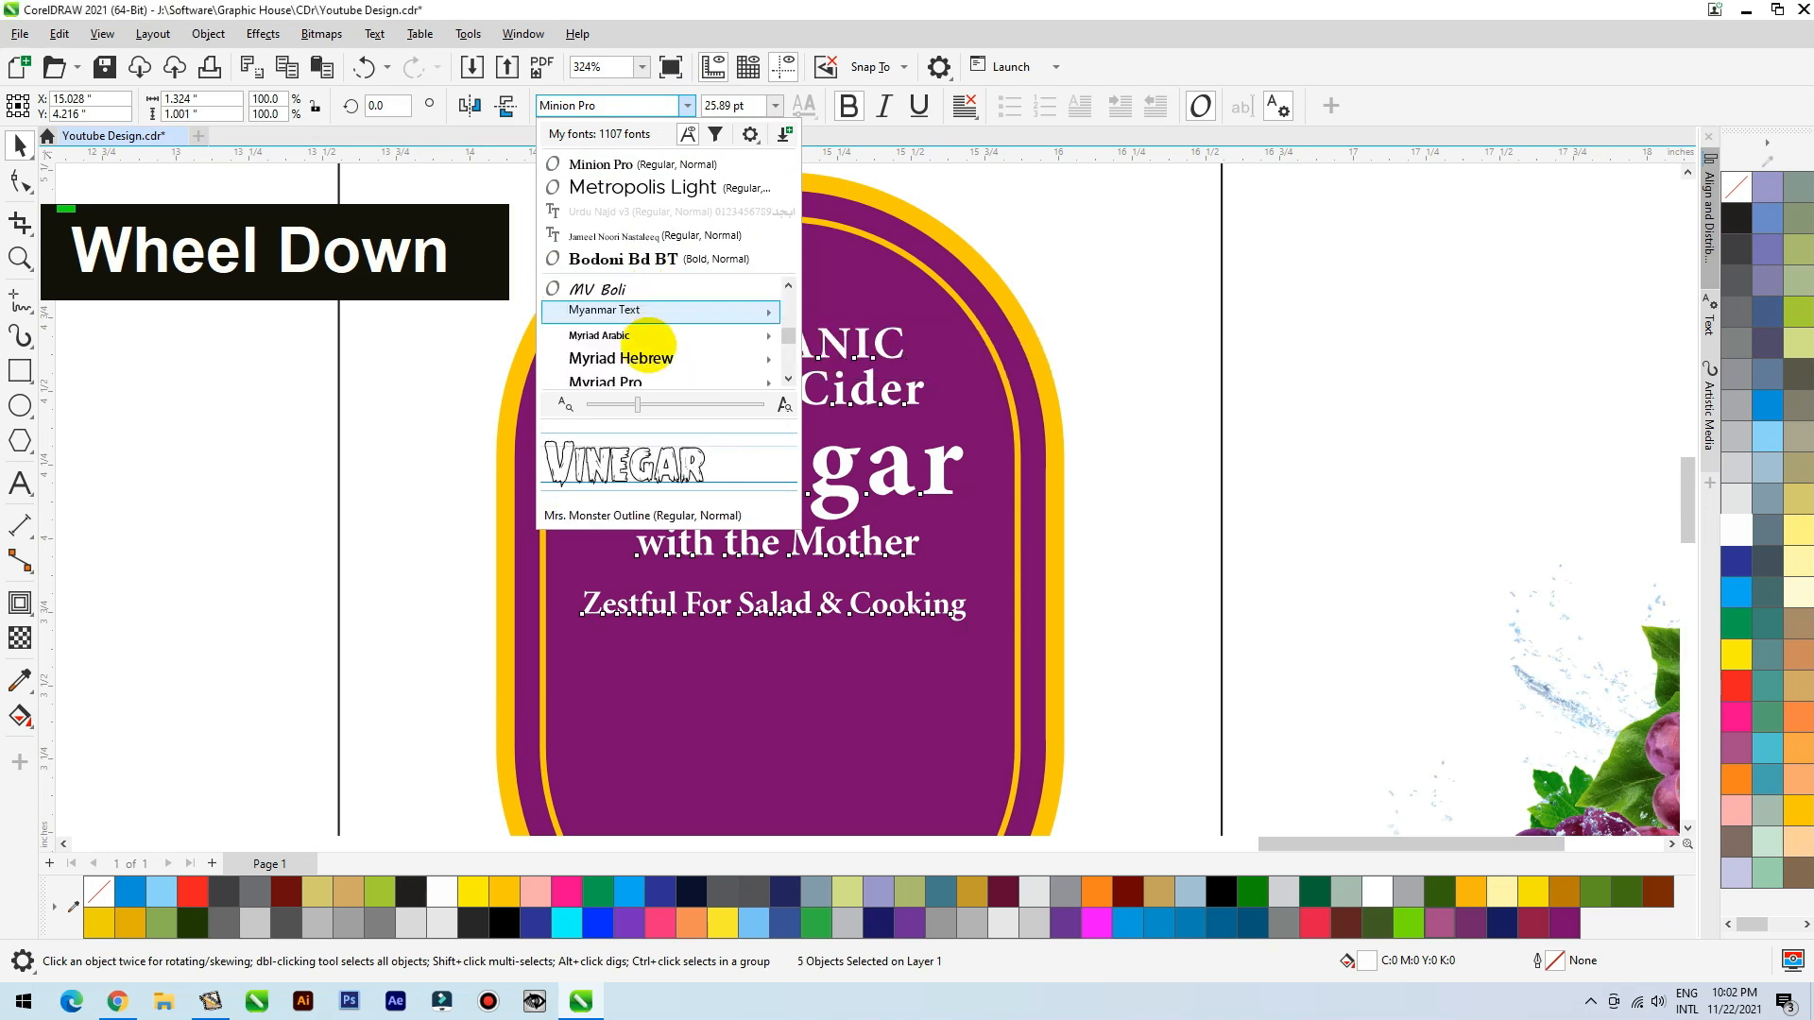
{"action": "scroll", "coordinate": [652, 300], "scroll_direction": "down", "scroll_amount": 2}
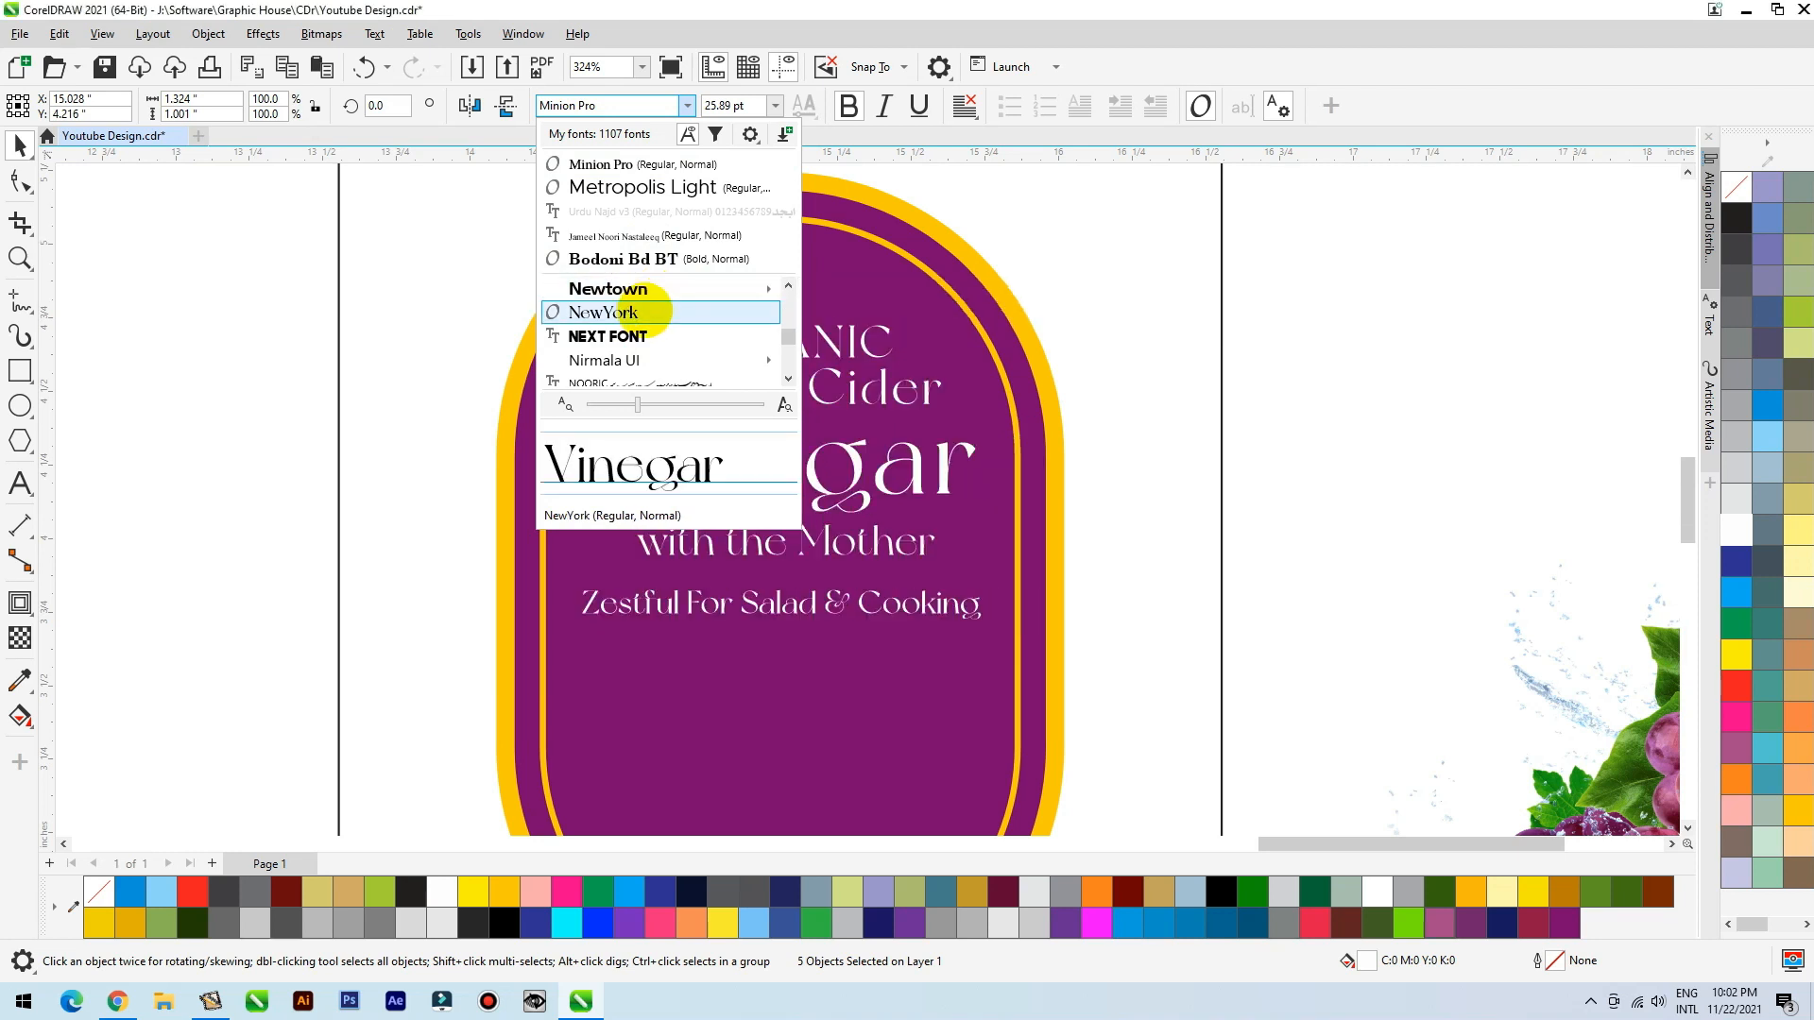
{"action": "left_click", "coordinate": [650, 312]}
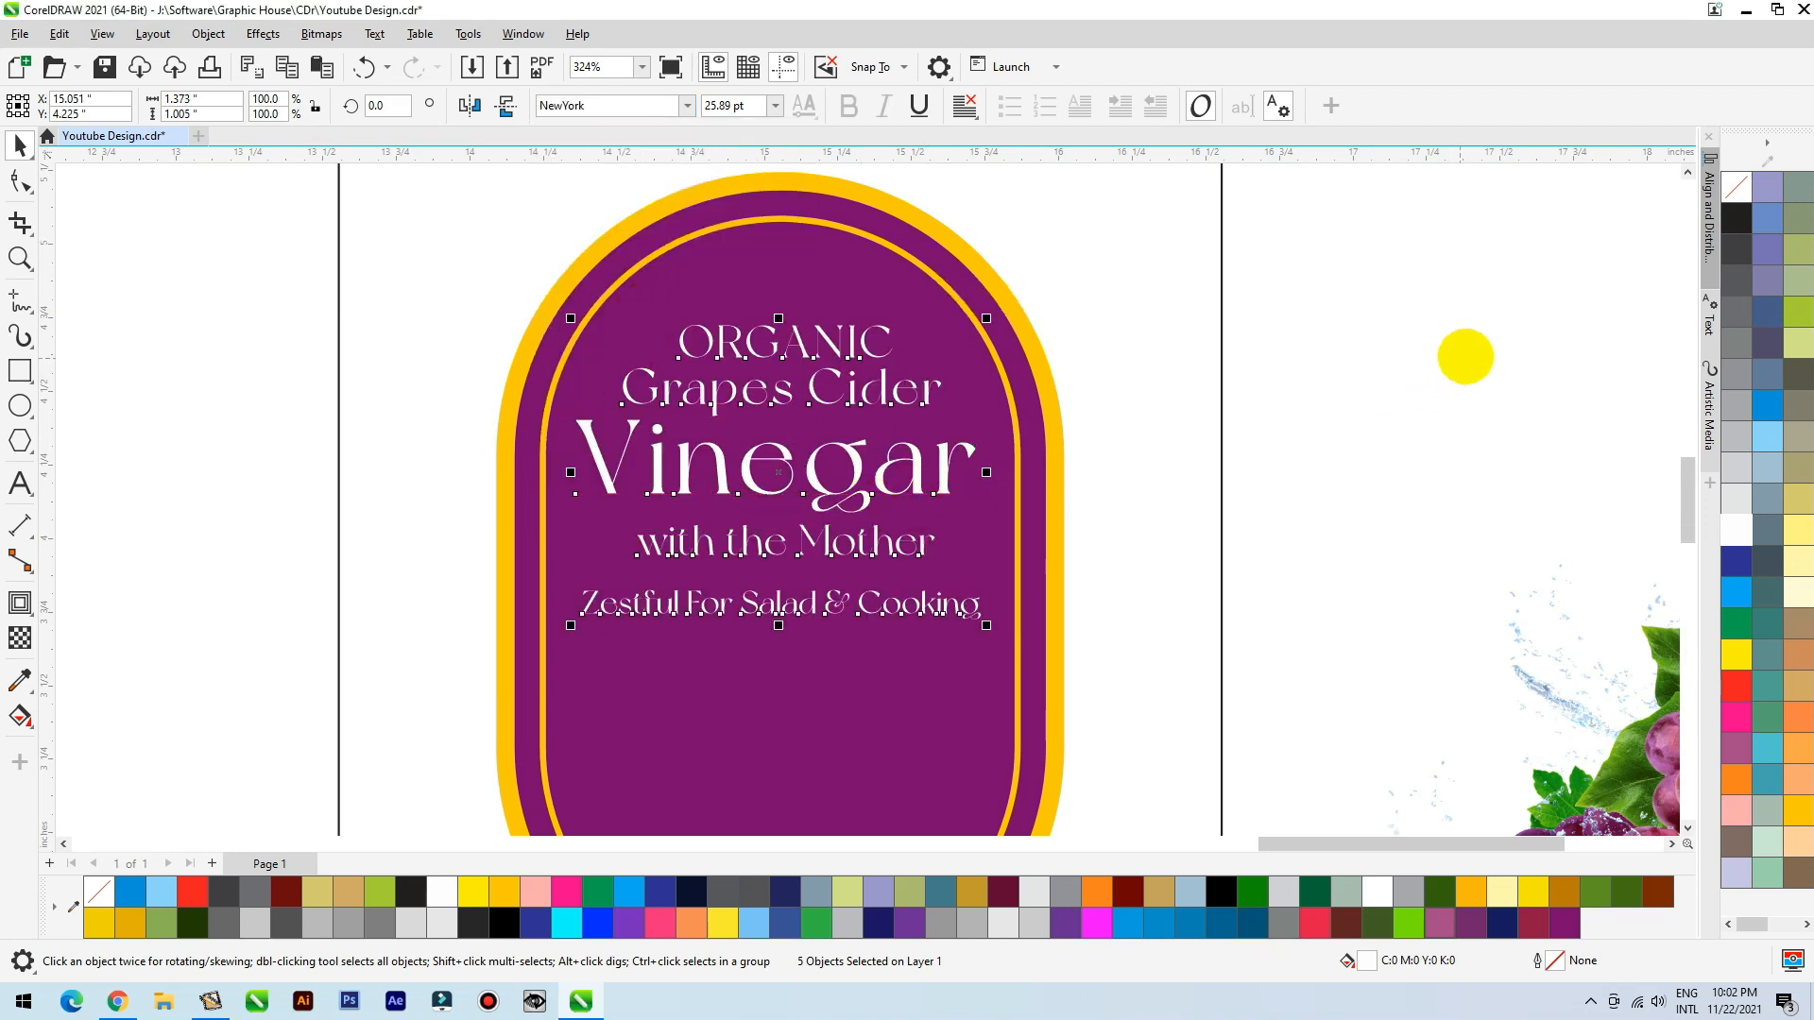
{"action": "left_click", "coordinate": [1464, 357]}
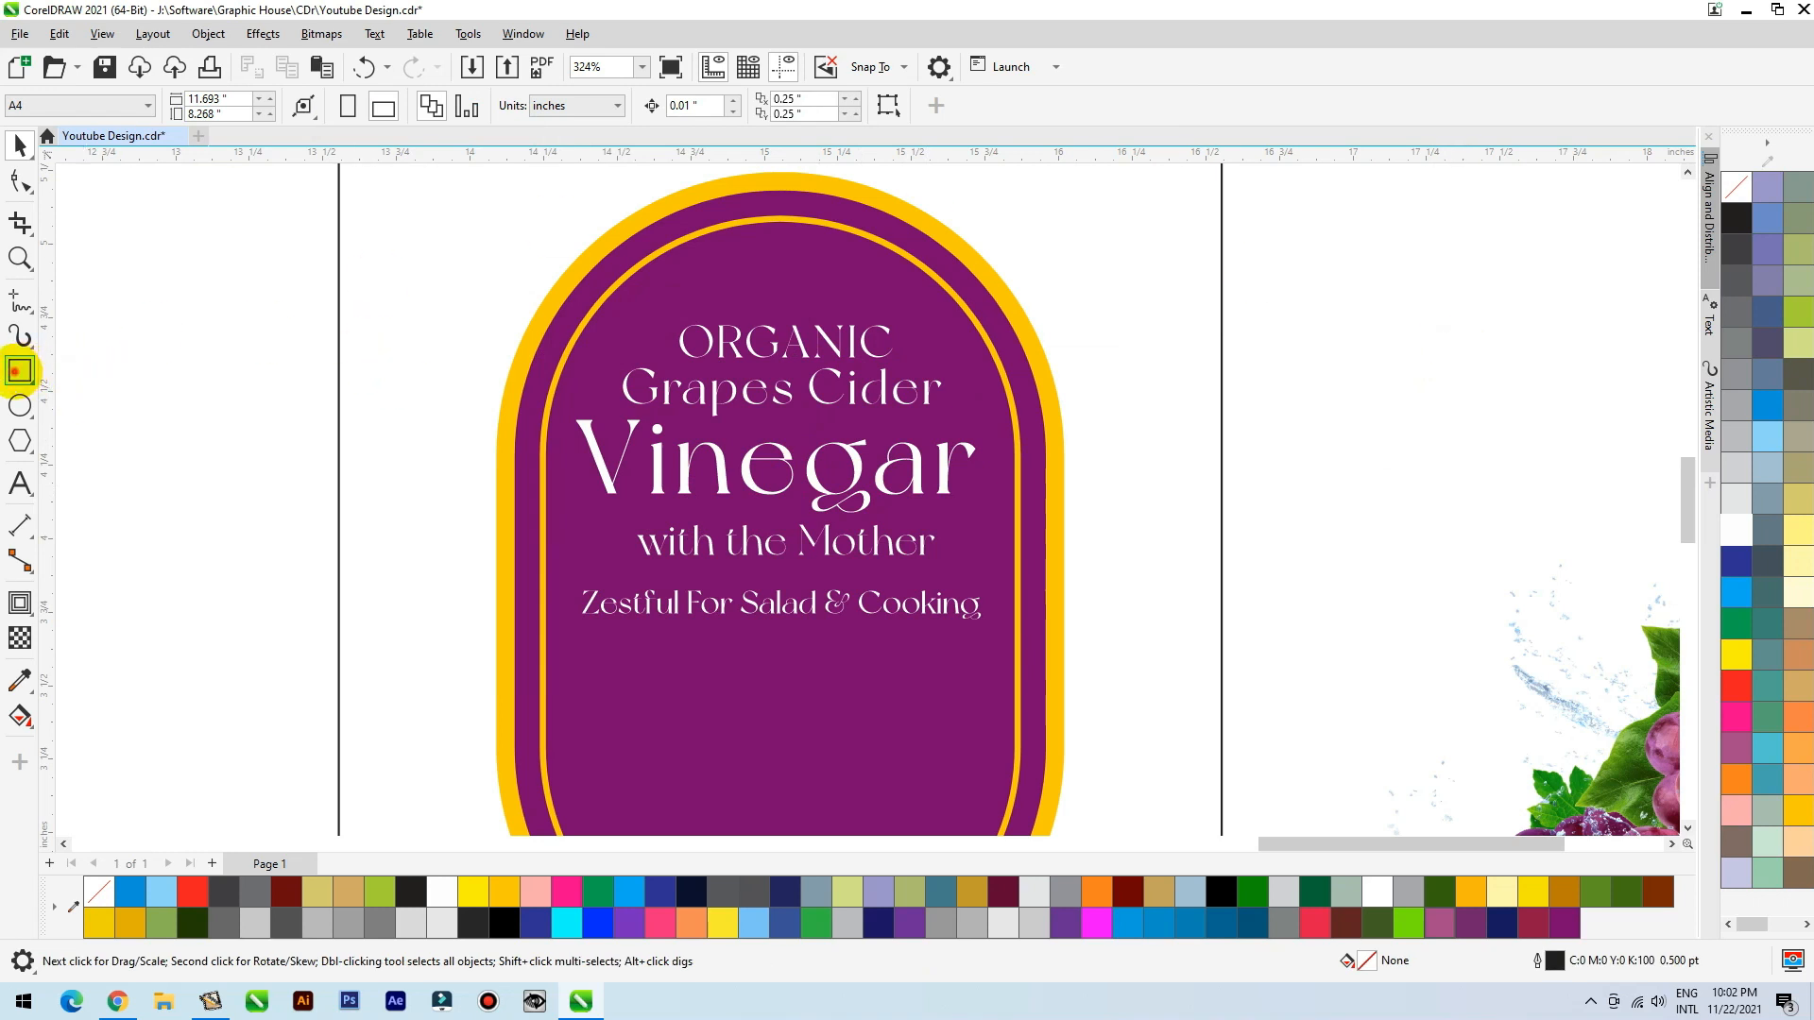
Step: Draw a band about 1.805 by 0.289 inches across the purple shape below "Vinegar" and fill it with the border's yellow
{"action": "left_click", "coordinate": [20, 371]}
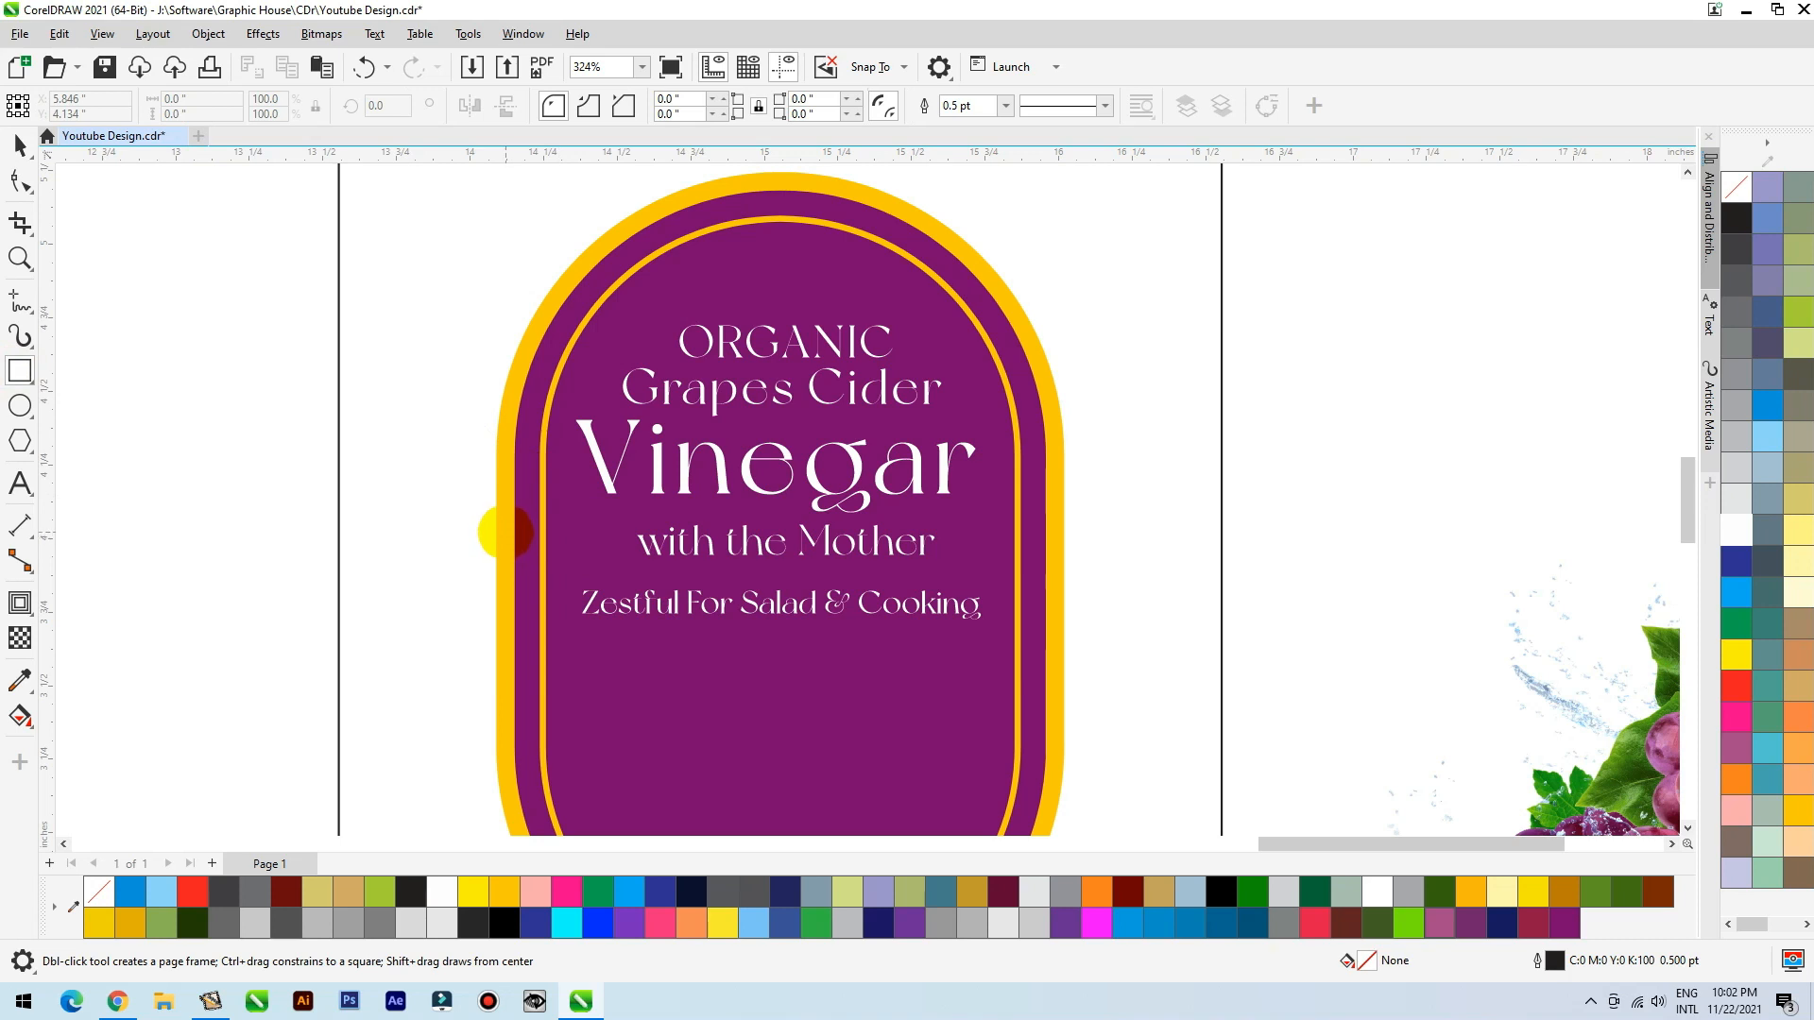
{"action": "mouse_move", "coordinate": [515, 532]}
{"action": "left_mouse_down"}
{"action": "mouse_move", "coordinate": [675, 586]}
{"action": "mouse_move", "coordinate": [1046, 616]}
{"action": "left_mouse_up"}
{"action": "key", "text": "space"}
{"action": "left_click", "coordinate": [1798, 810]}
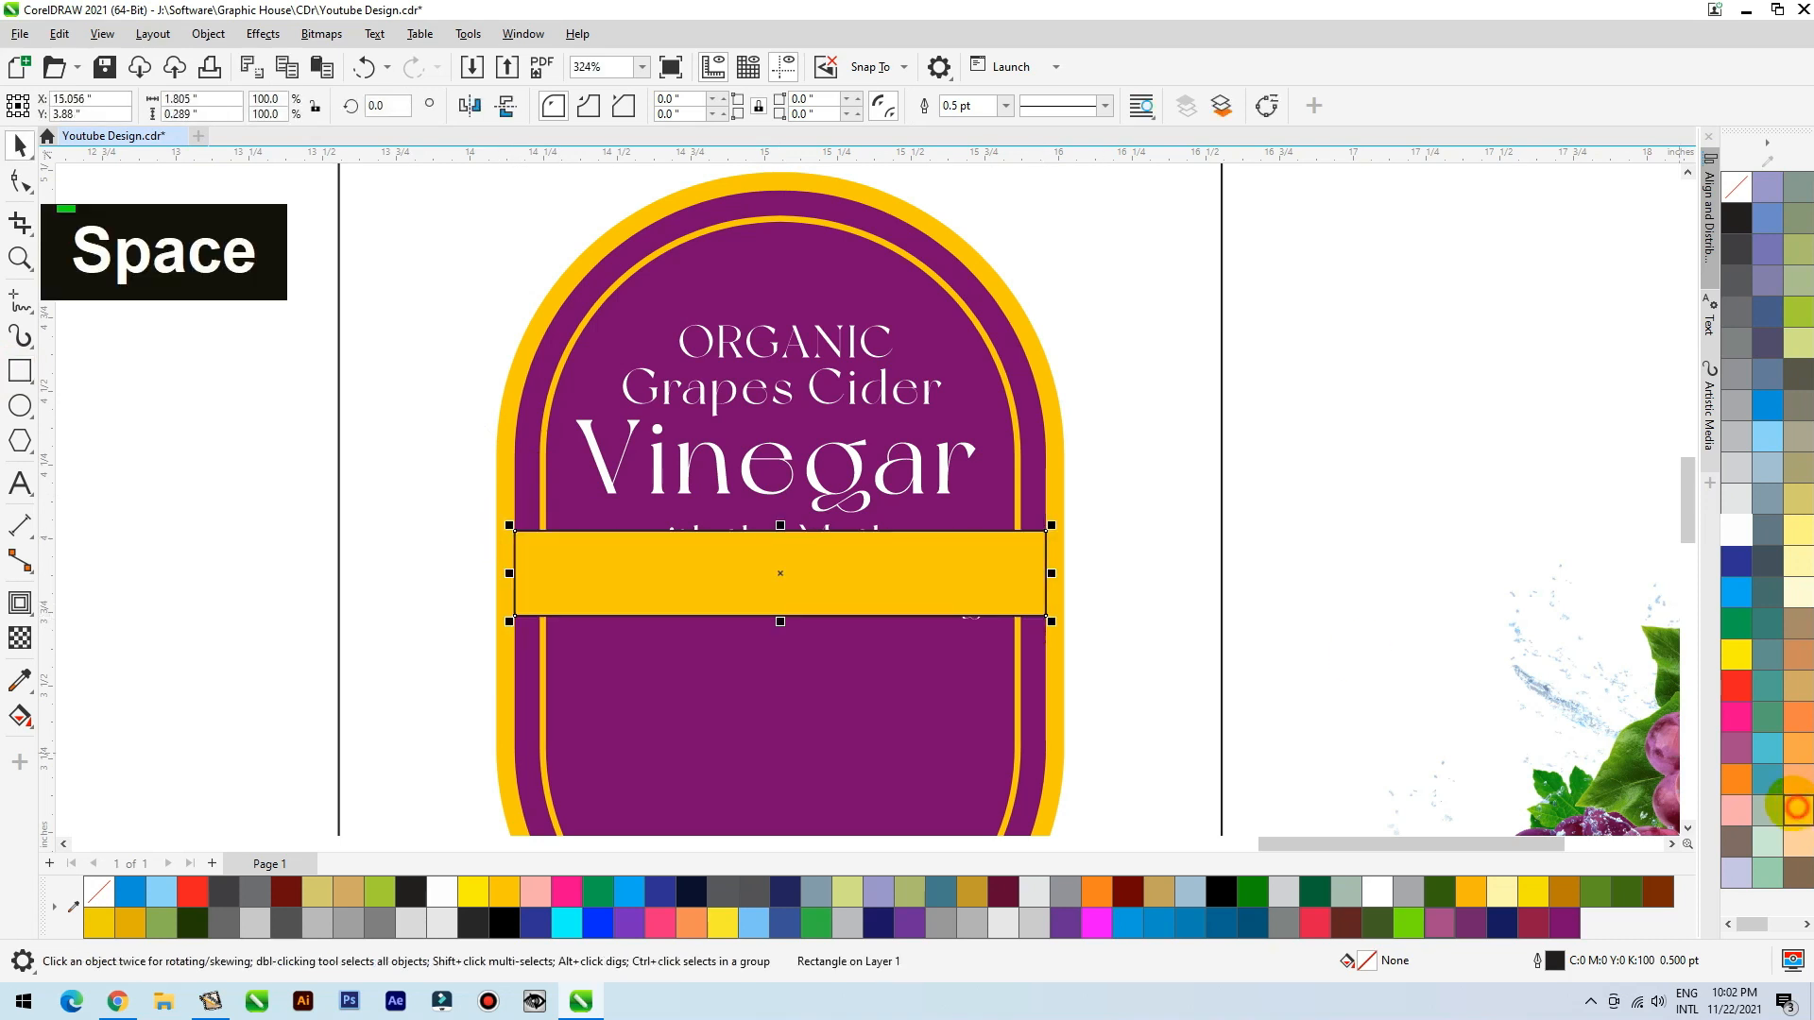
Step: Bring the "with the Mother" and "Zestful For Salad & Cooking" lines in front of the yellow band
{"action": "left_click_drag", "start_coordinate": [1409, 376], "coordinate": [587, 680]}
{"action": "key", "text": "shift+Page_Up"}
{"action": "left_click_drag", "start_coordinate": [1469, 498], "coordinate": [589, 680]}
{"action": "left_click_drag", "start_coordinate": [1432, 498], "coordinate": [577, 753]}
{"action": "key", "text": "shift+Page_Up"}
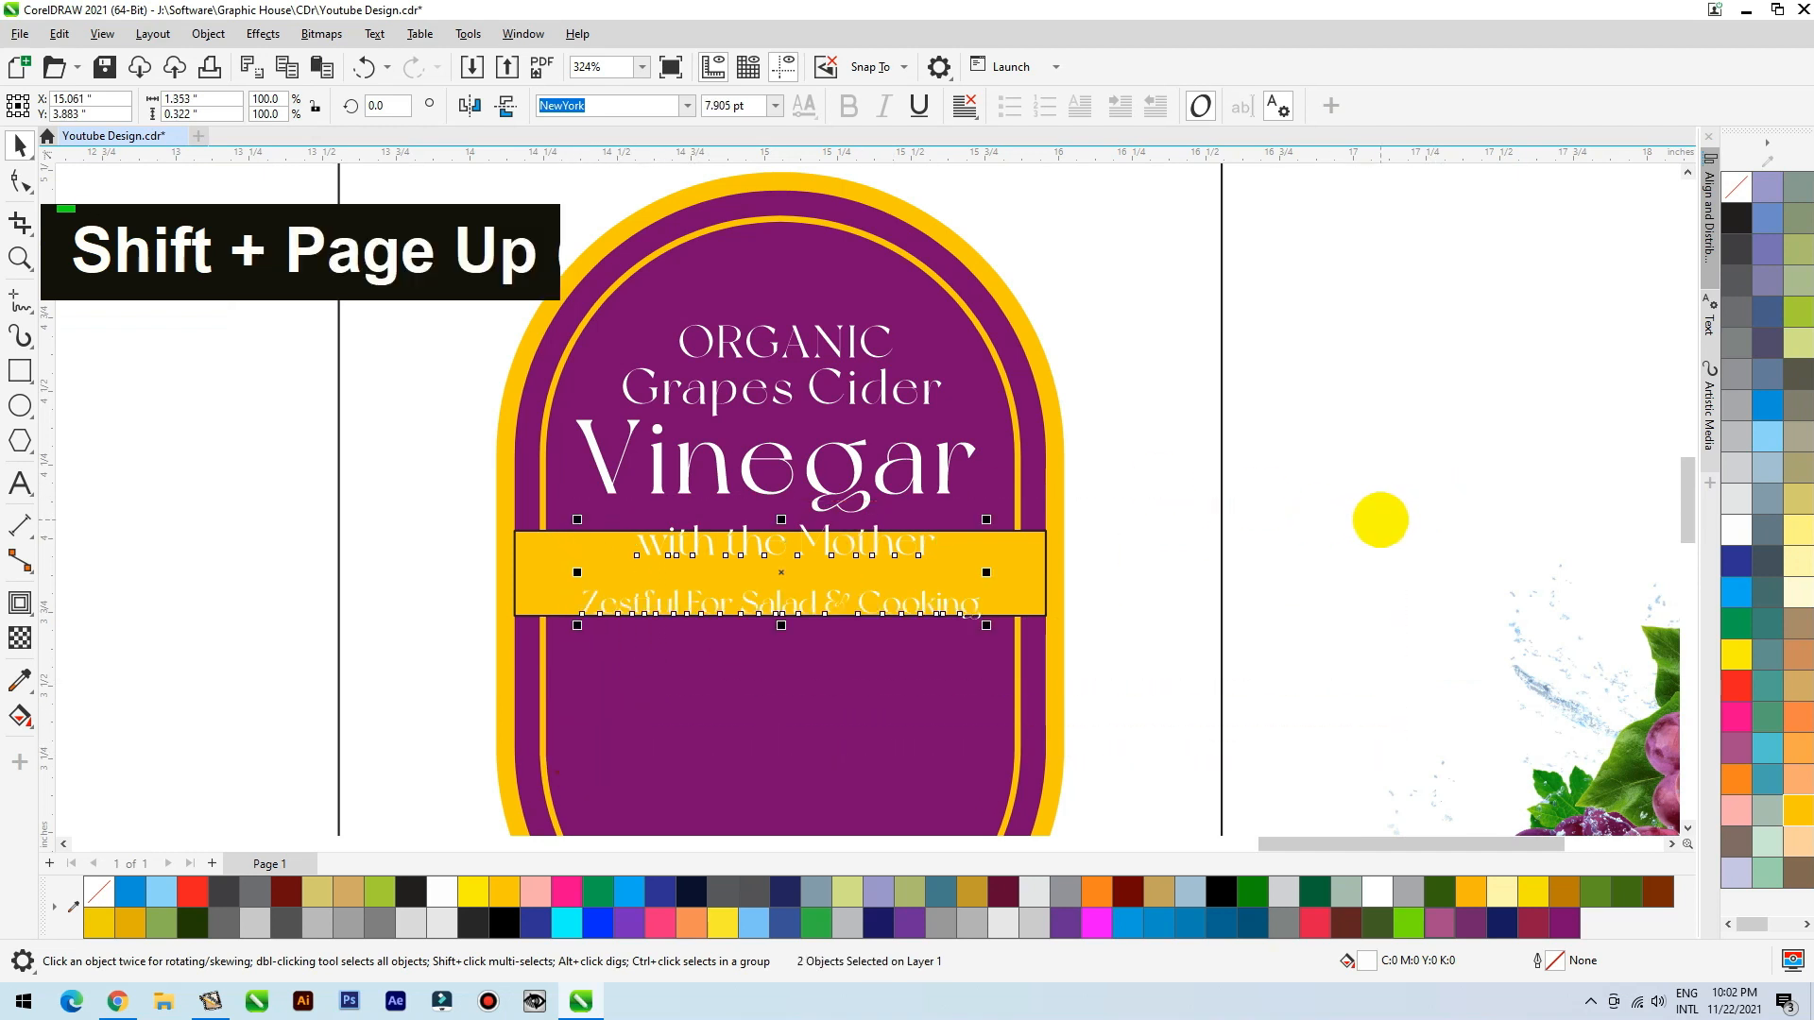
{"action": "left_click", "coordinate": [1380, 519]}
Step: Change the font of the "ORGANIC" and "Grapes Cider" lines to Metropolis Light
{"action": "left_click", "coordinate": [972, 555]}
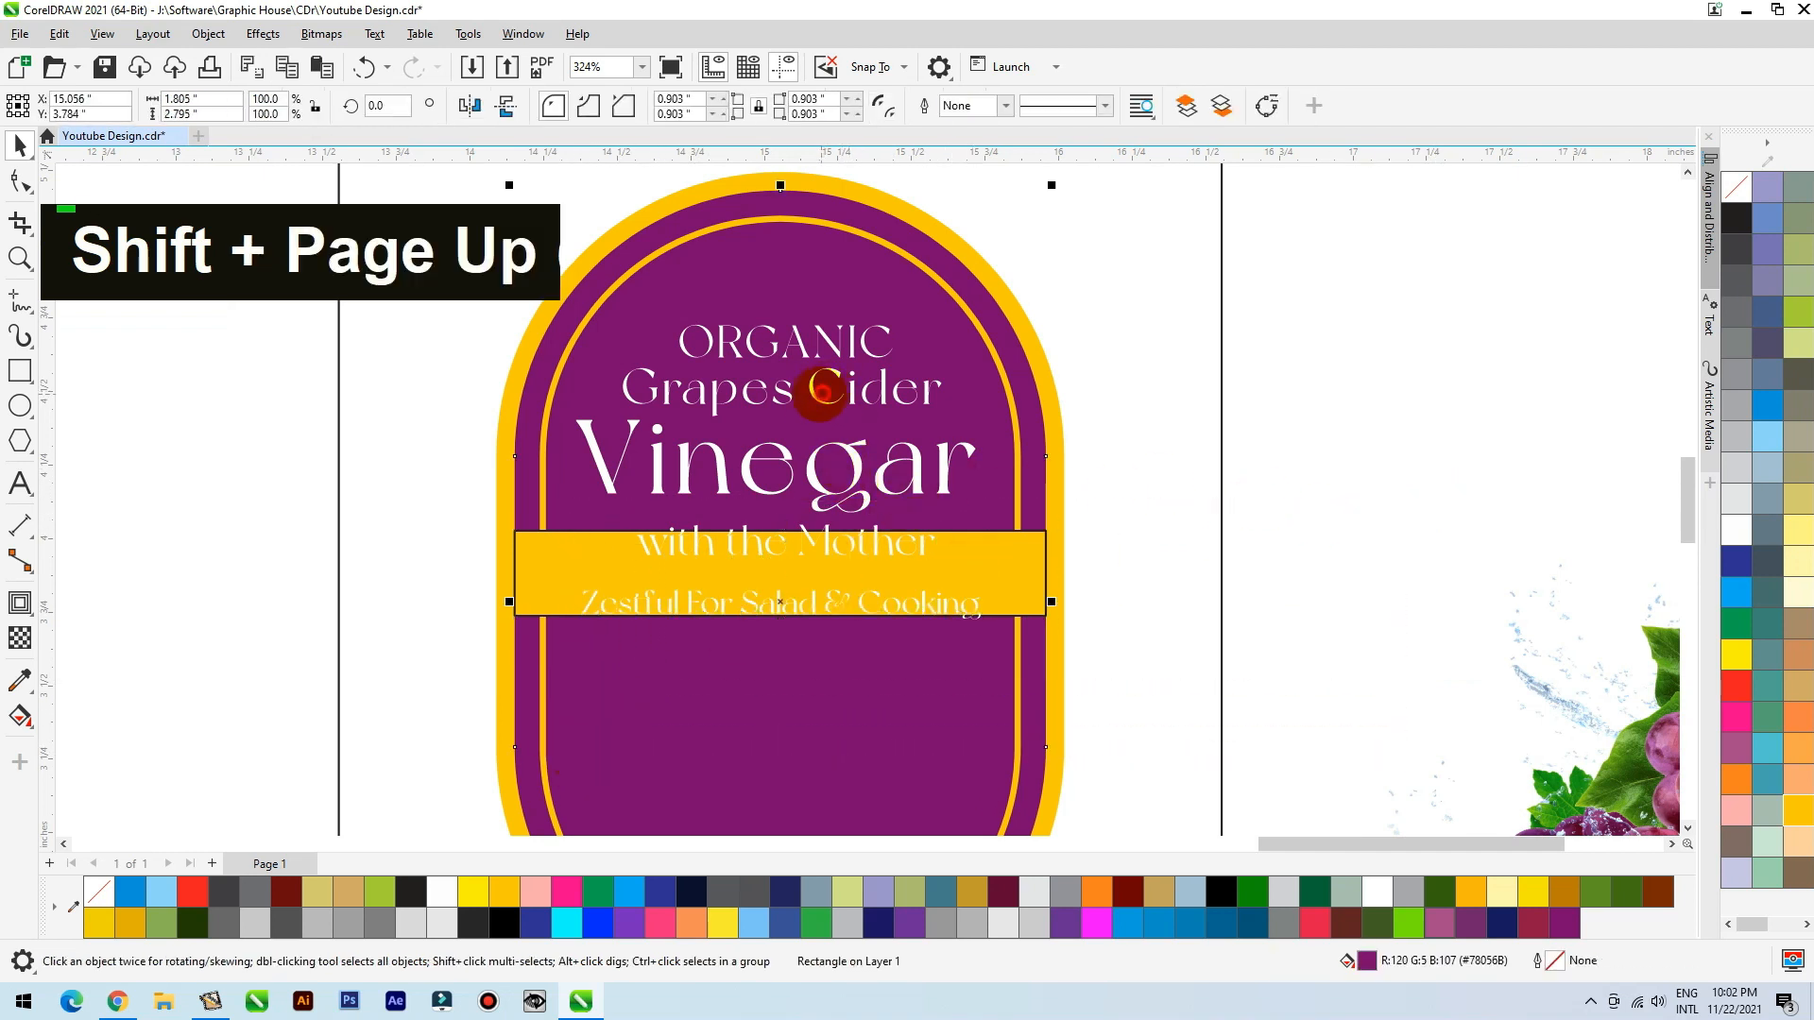
{"action": "double_click", "coordinate": [831, 392]}
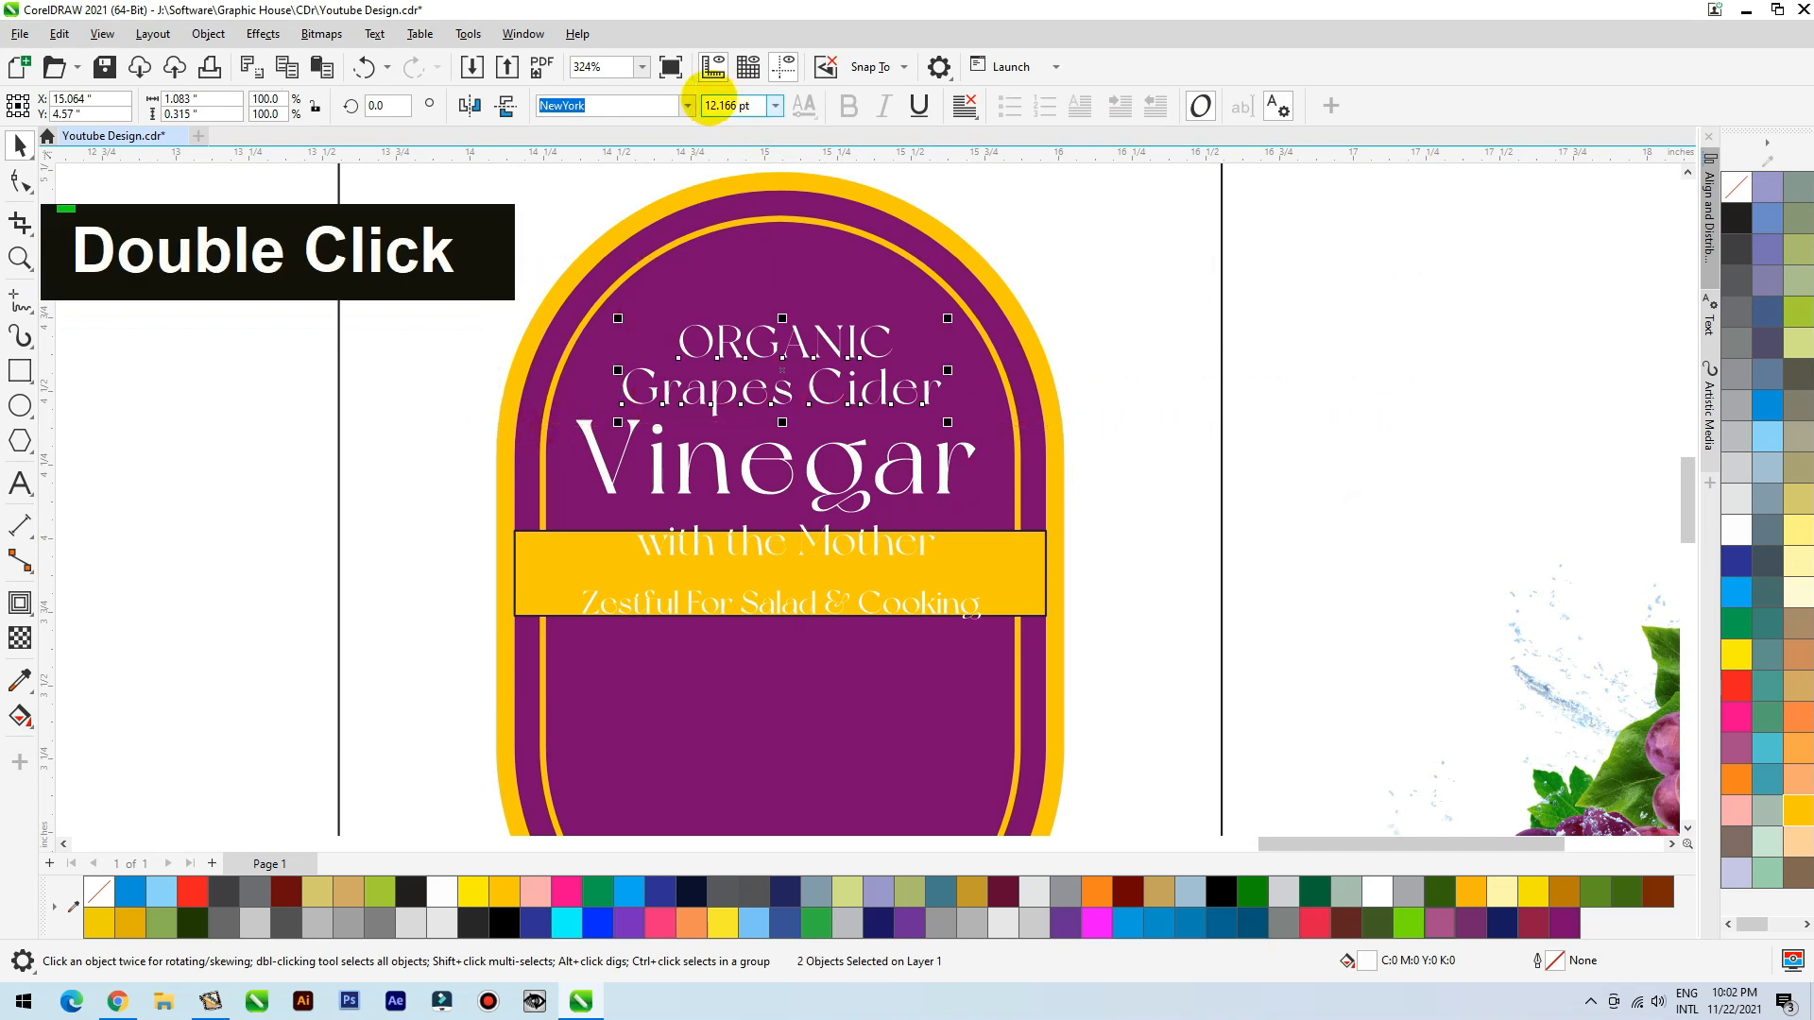
{"action": "left_click", "coordinate": [687, 105]}
{"action": "left_click", "coordinate": [671, 210]}
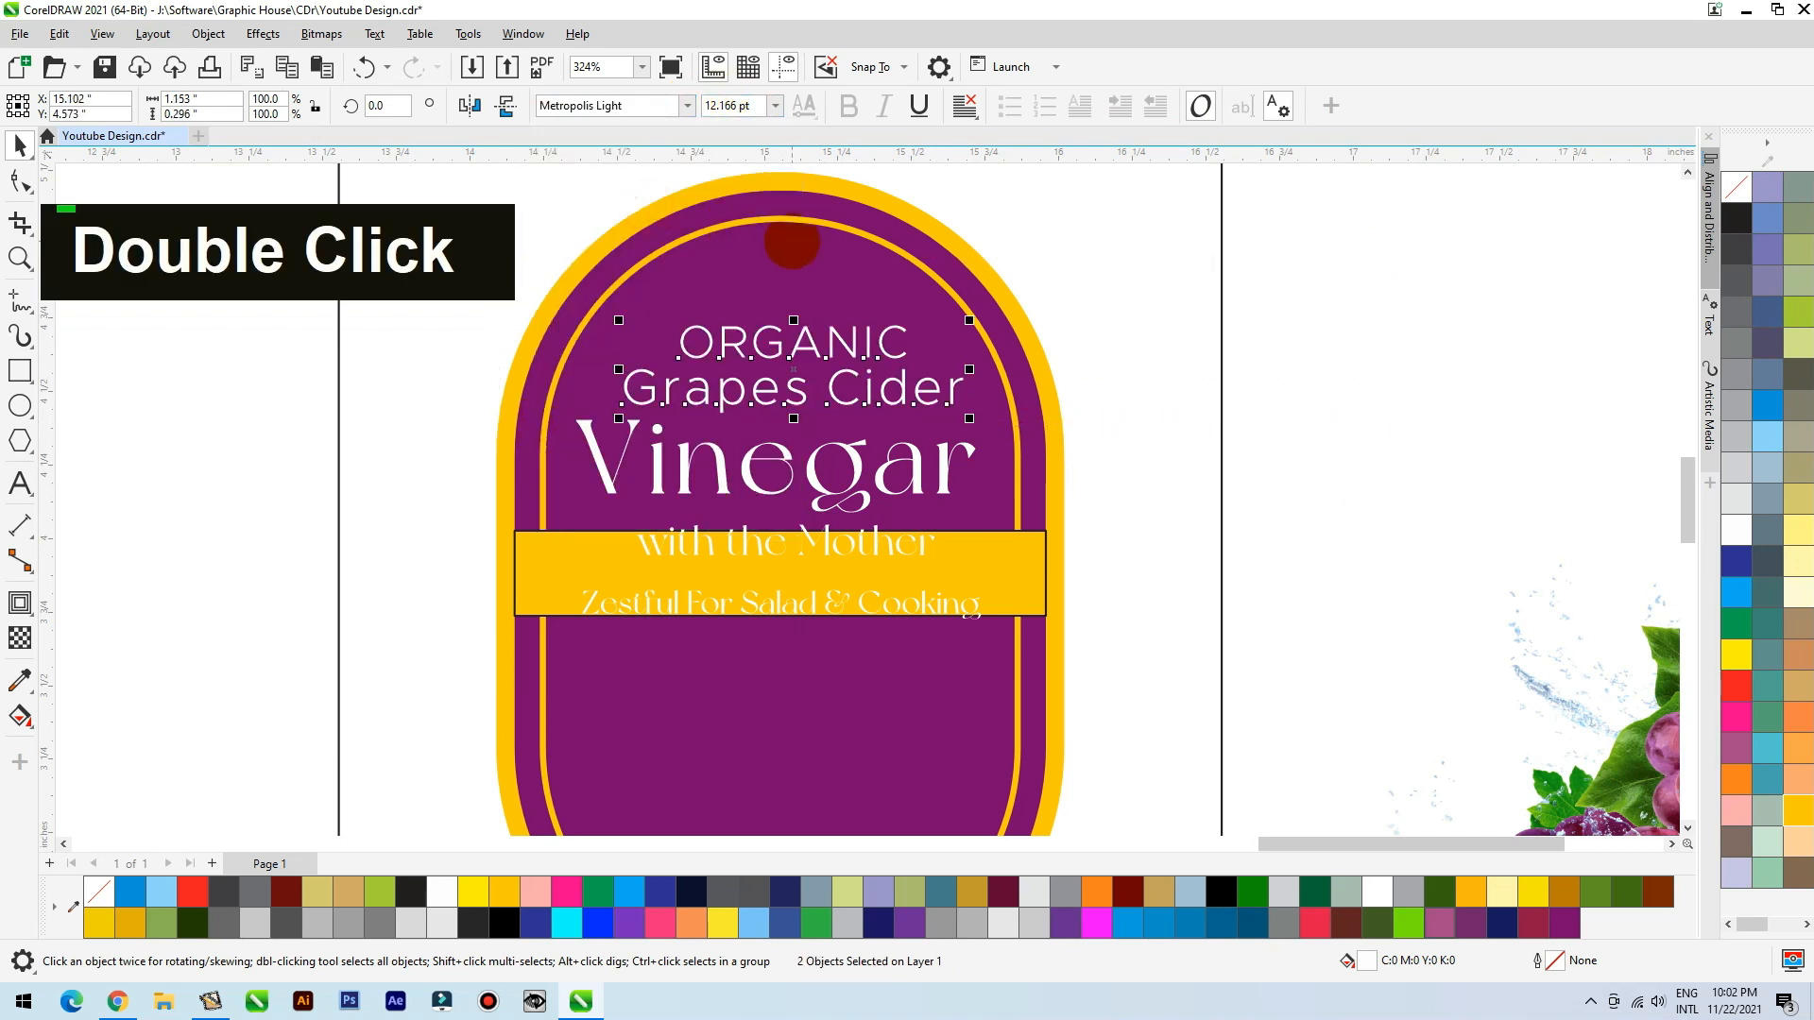
Step: Group the "ORGANIC" and "Grapes Cider" lines, resize them in the badge's upper arch, and centre them horizontally on the purple shape
{"action": "left_click_drag", "start_coordinate": [969, 319], "coordinate": [795, 313]}
{"action": "key", "text": "ctrl+g"}
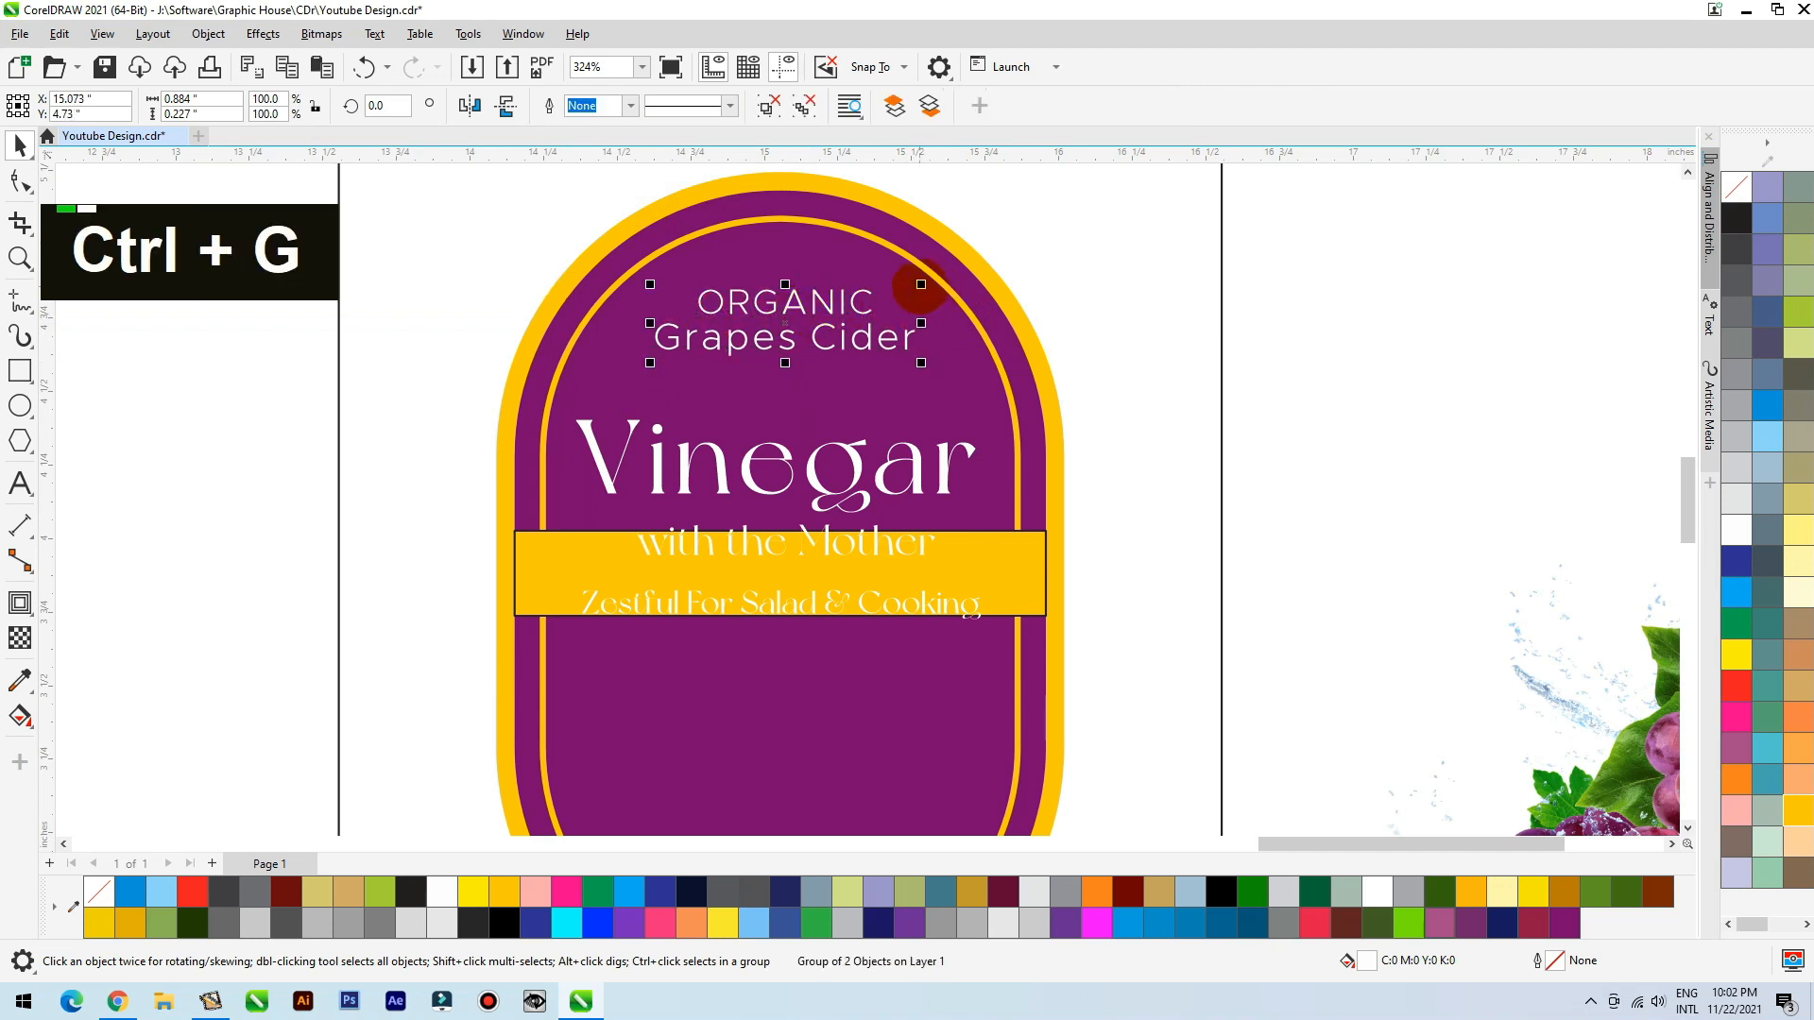
{"action": "left_click_drag", "start_coordinate": [938, 278], "coordinate": [938, 279]}
{"action": "left_click", "coordinate": [838, 274], "text": "shift"}
{"action": "key", "text": "c"}
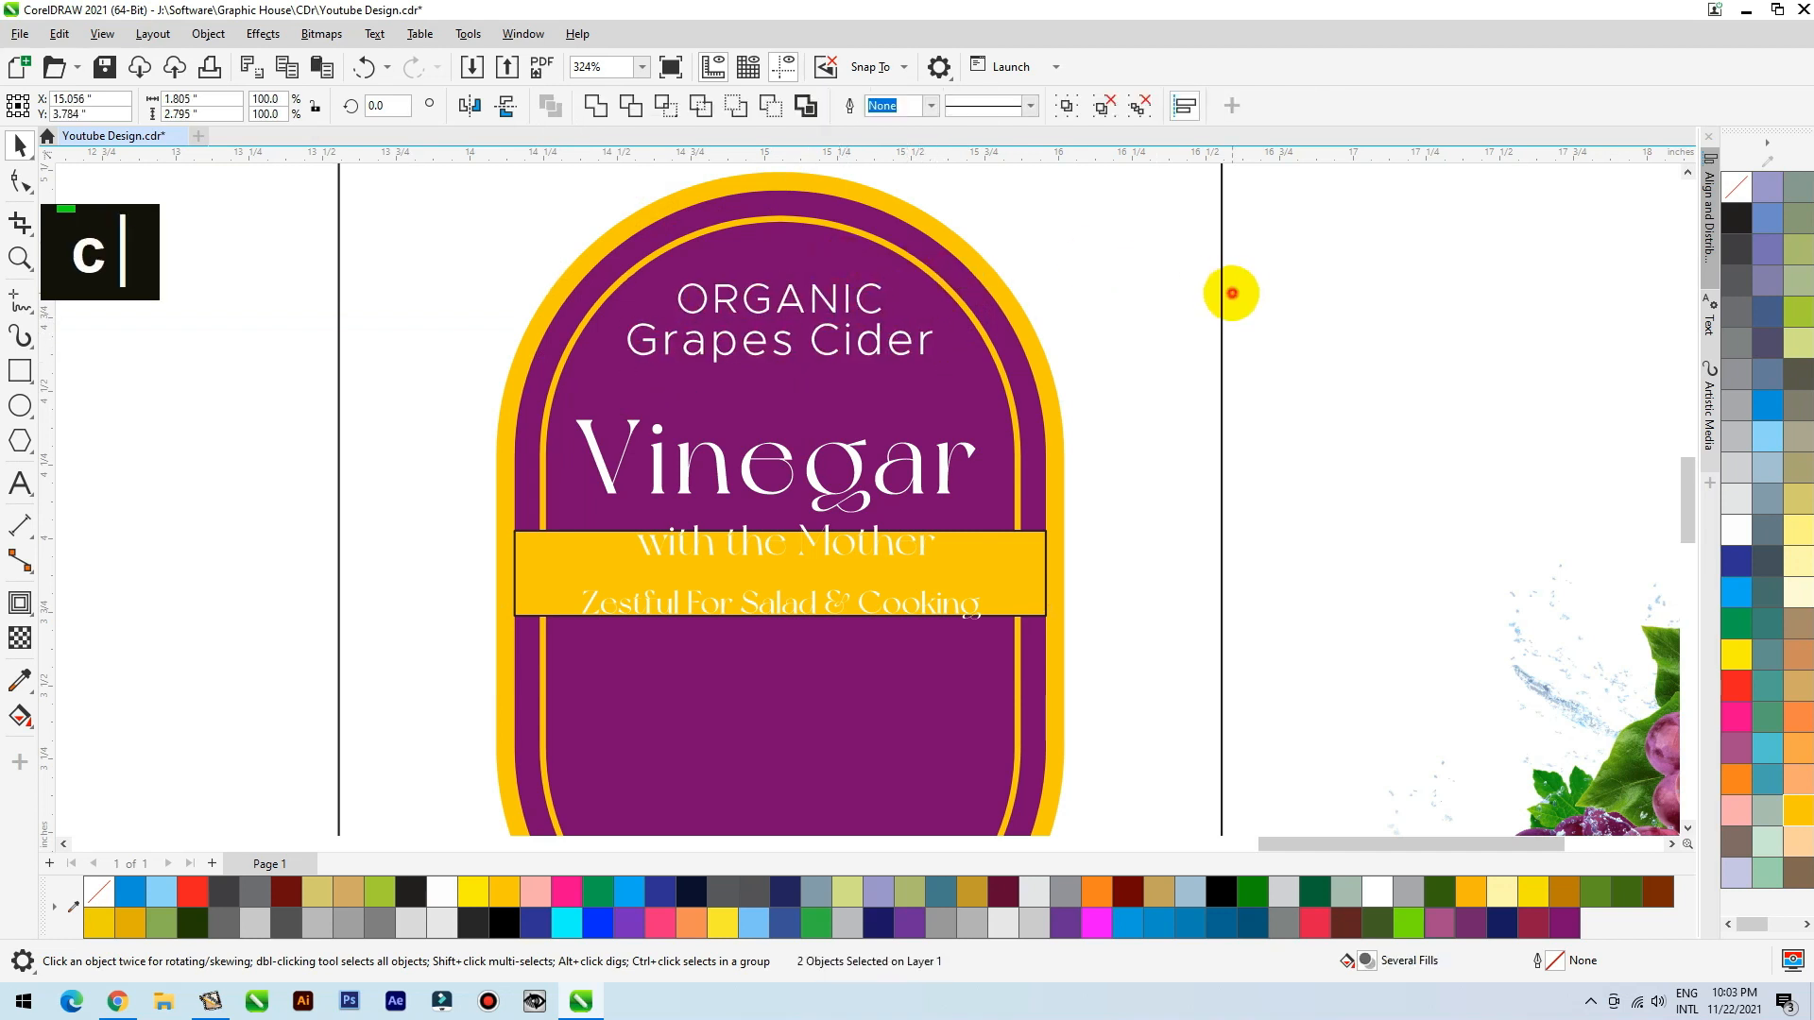
{"action": "left_click", "coordinate": [1231, 287]}
Step: Tighten the letter spacing of "Vinegar" and set its fill and outline to the border's yellow, C0 M20 Y100 K0
{"action": "left_click", "coordinate": [855, 459]}
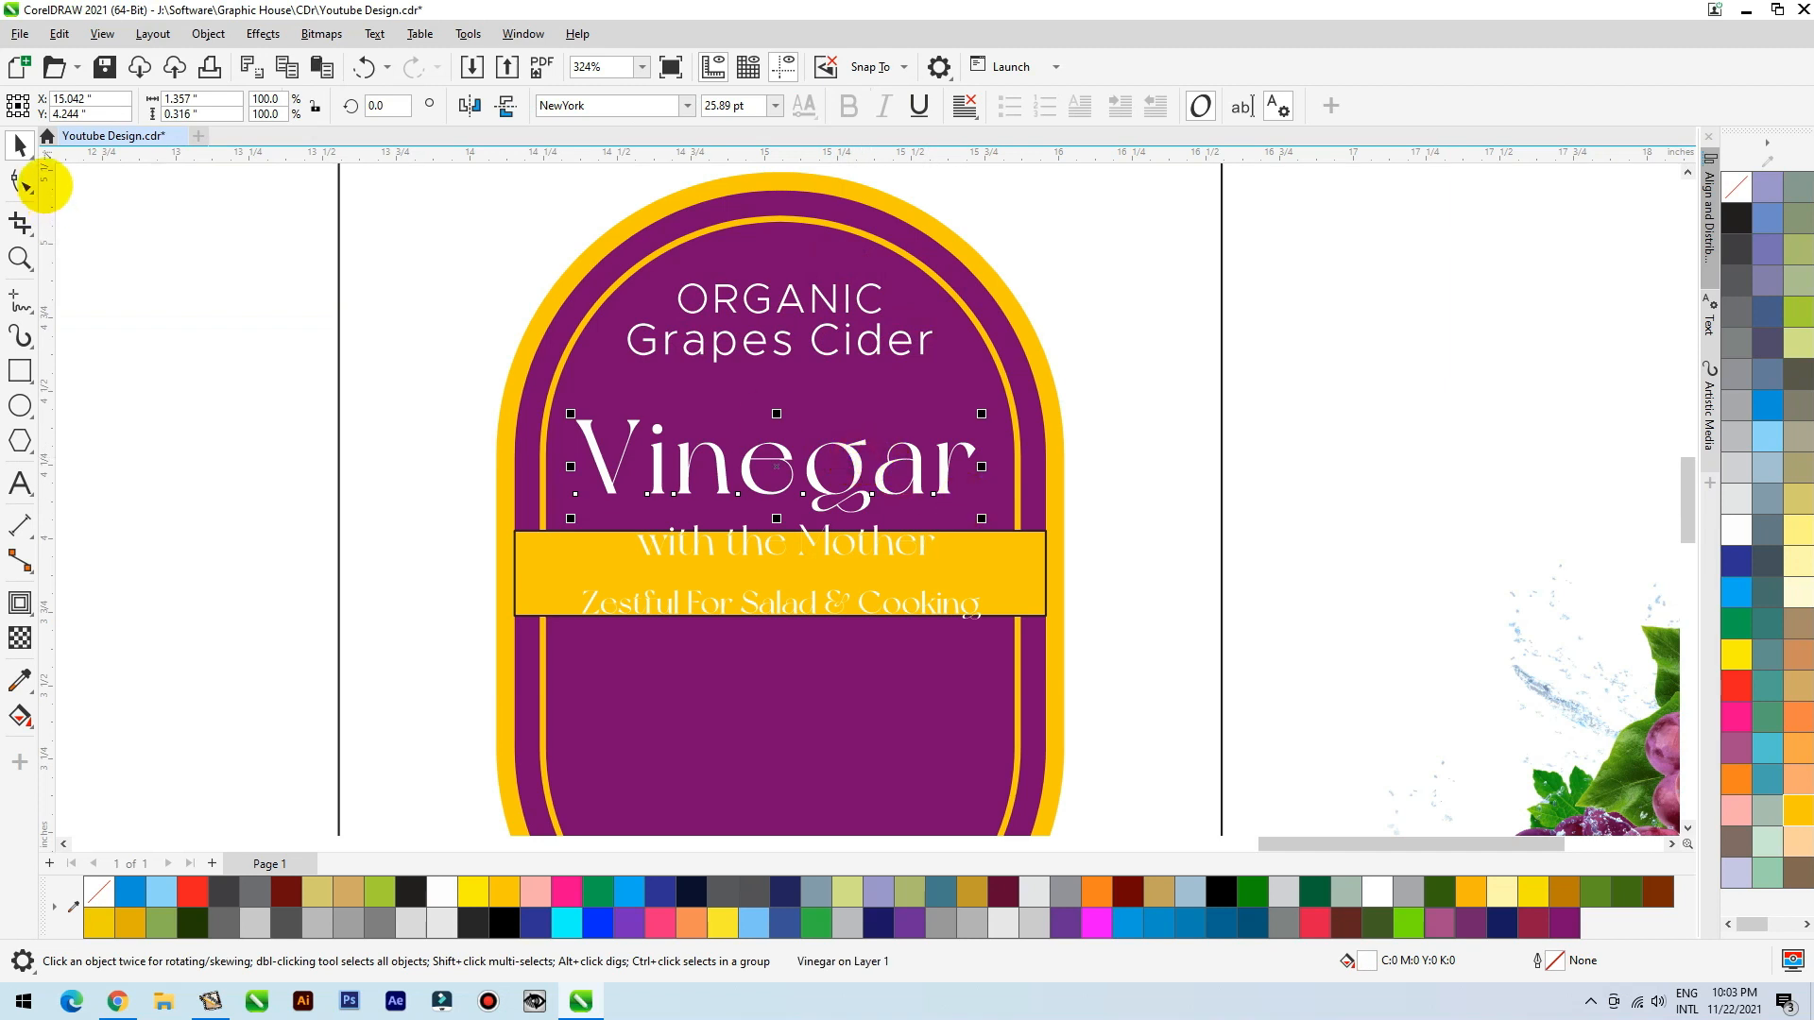
{"action": "left_click", "coordinate": [19, 181]}
{"action": "left_click_drag", "start_coordinate": [982, 520], "coordinate": [922, 514]}
{"action": "key", "text": "space"}
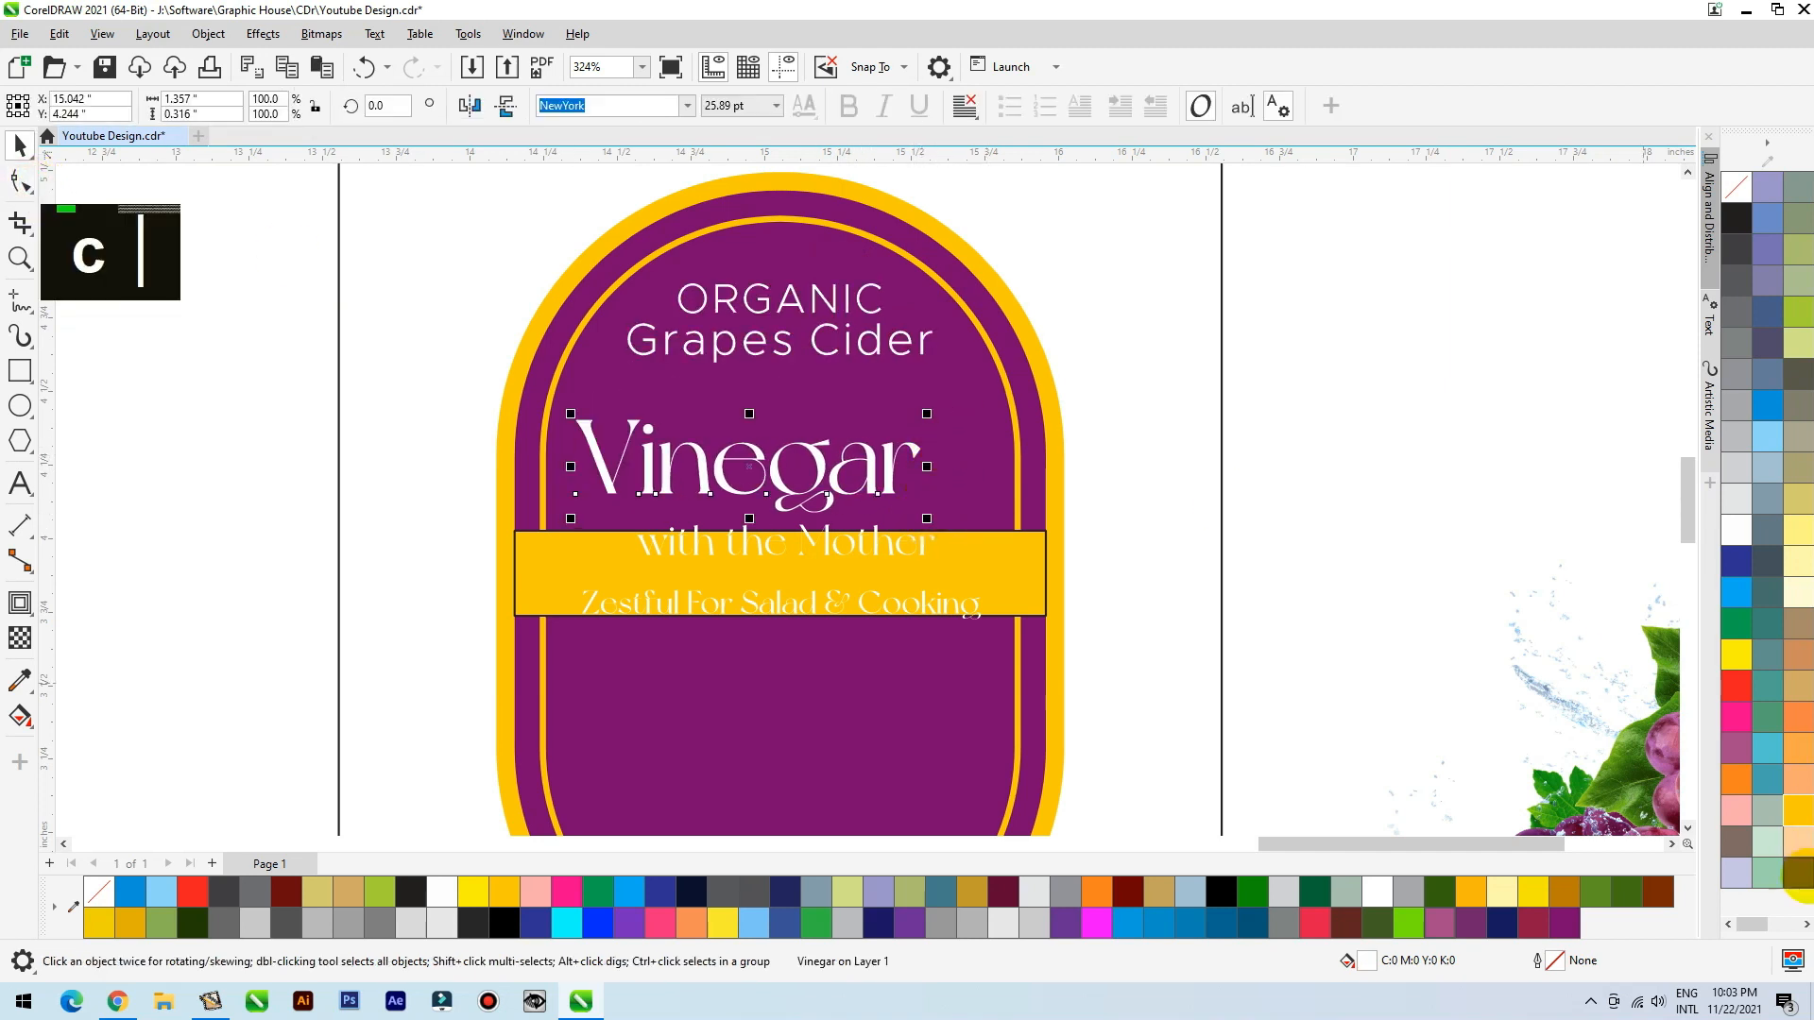
{"action": "left_click", "coordinate": [1797, 809]}
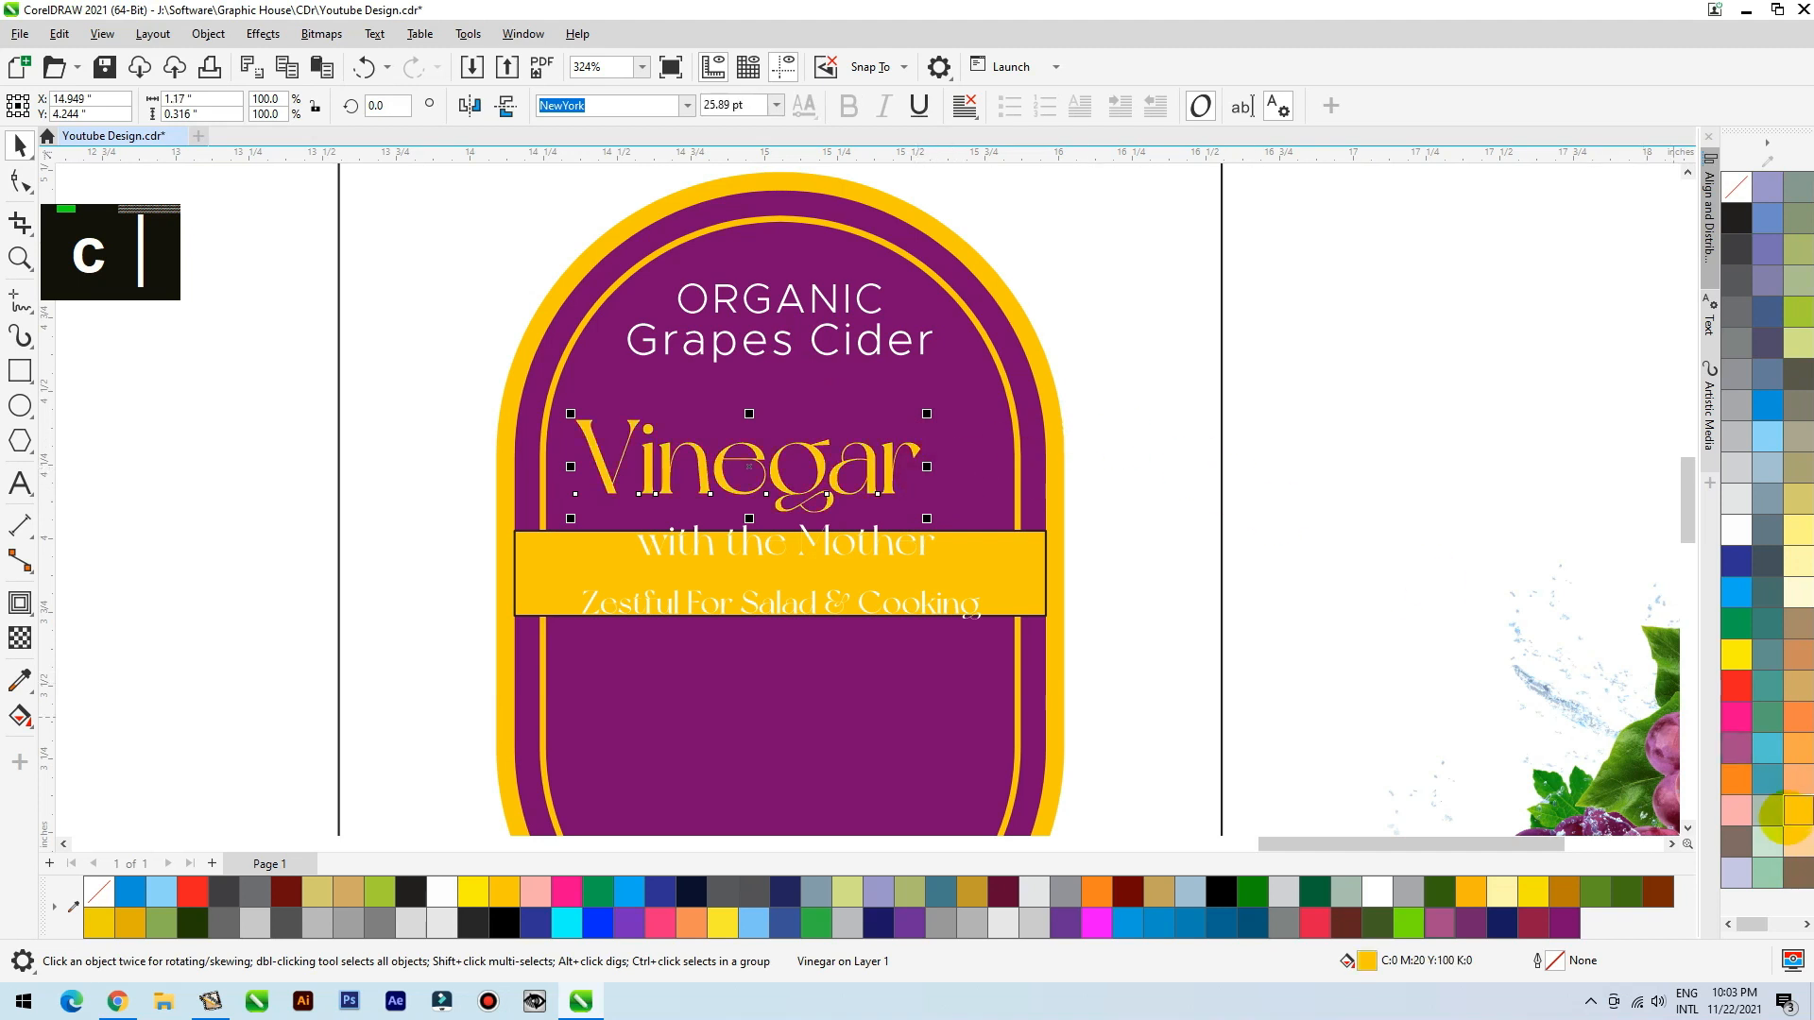
{"action": "right_click", "coordinate": [1791, 815]}
Step: Enlarge "Vinegar" to about 1.381 by 0.374 inches and centre it horizontally on the badge below "Grapes Cider"
{"action": "left_click_drag", "start_coordinate": [906, 467], "coordinate": [1012, 373]}
{"action": "left_click", "coordinate": [951, 380], "text": "shift"}
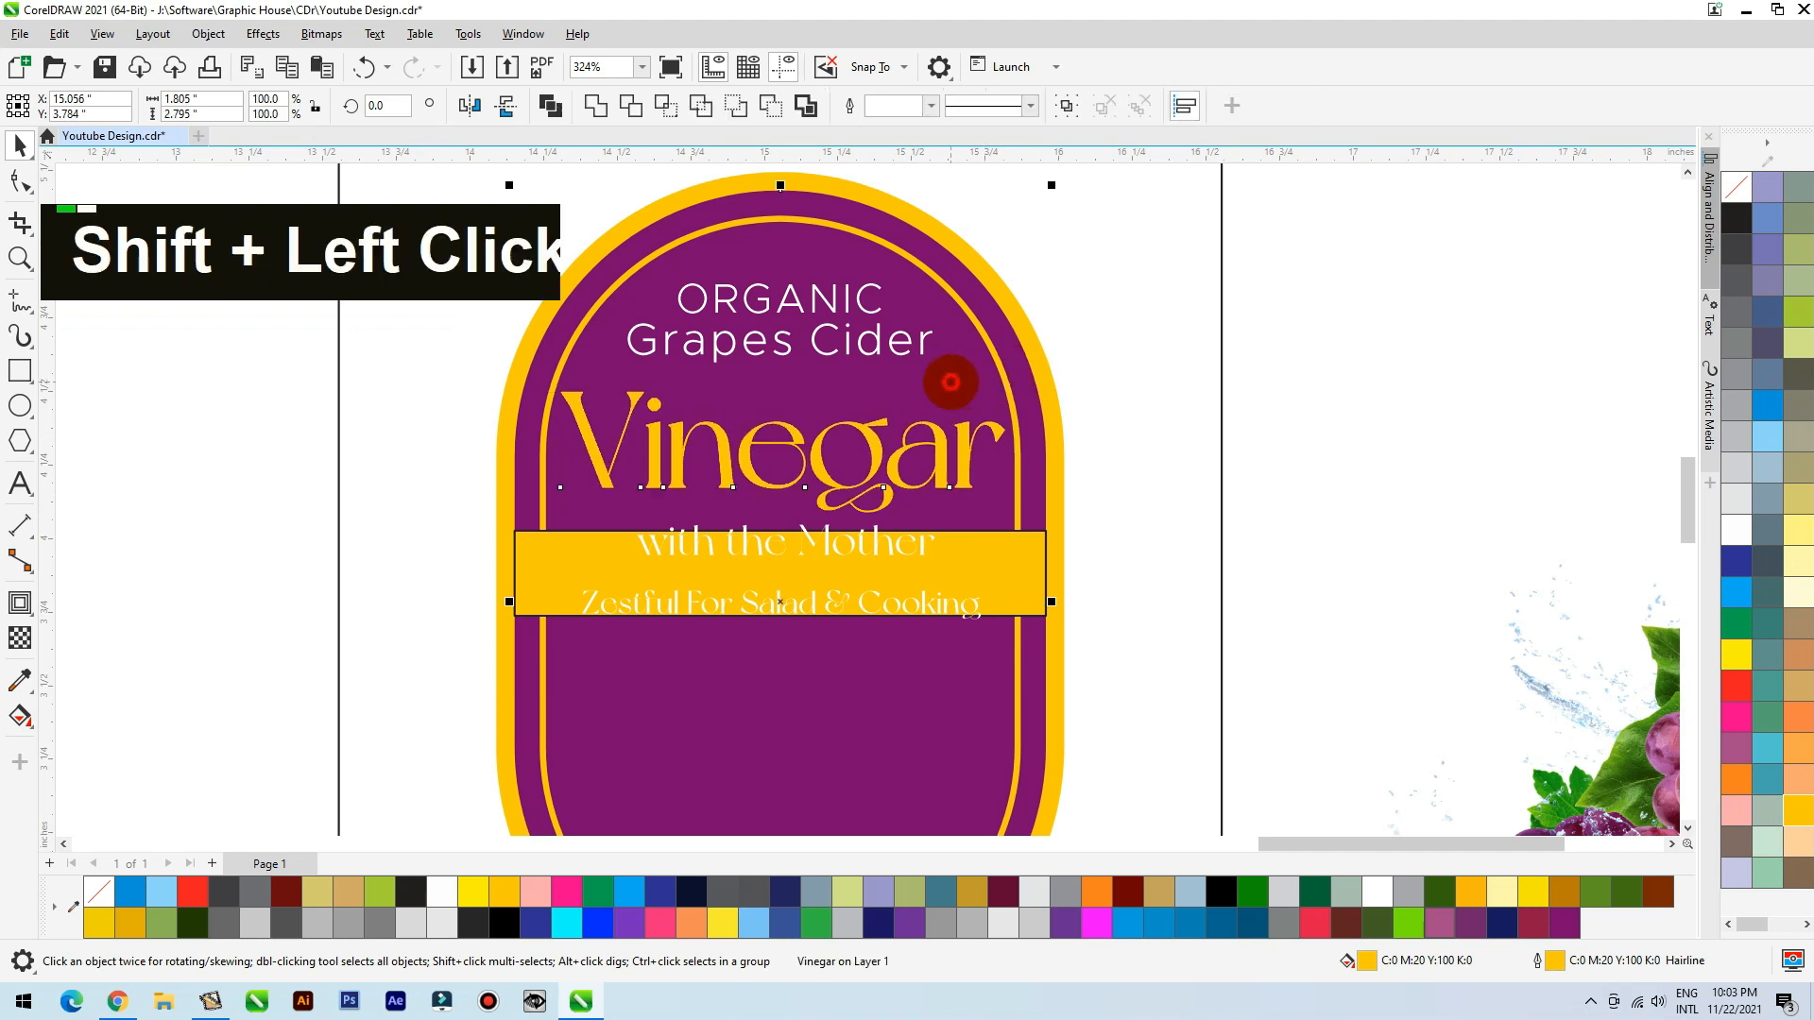
{"action": "key", "text": "c"}
{"action": "left_click", "coordinate": [1232, 358]}
{"action": "left_click", "coordinate": [991, 422], "text": "shift"}
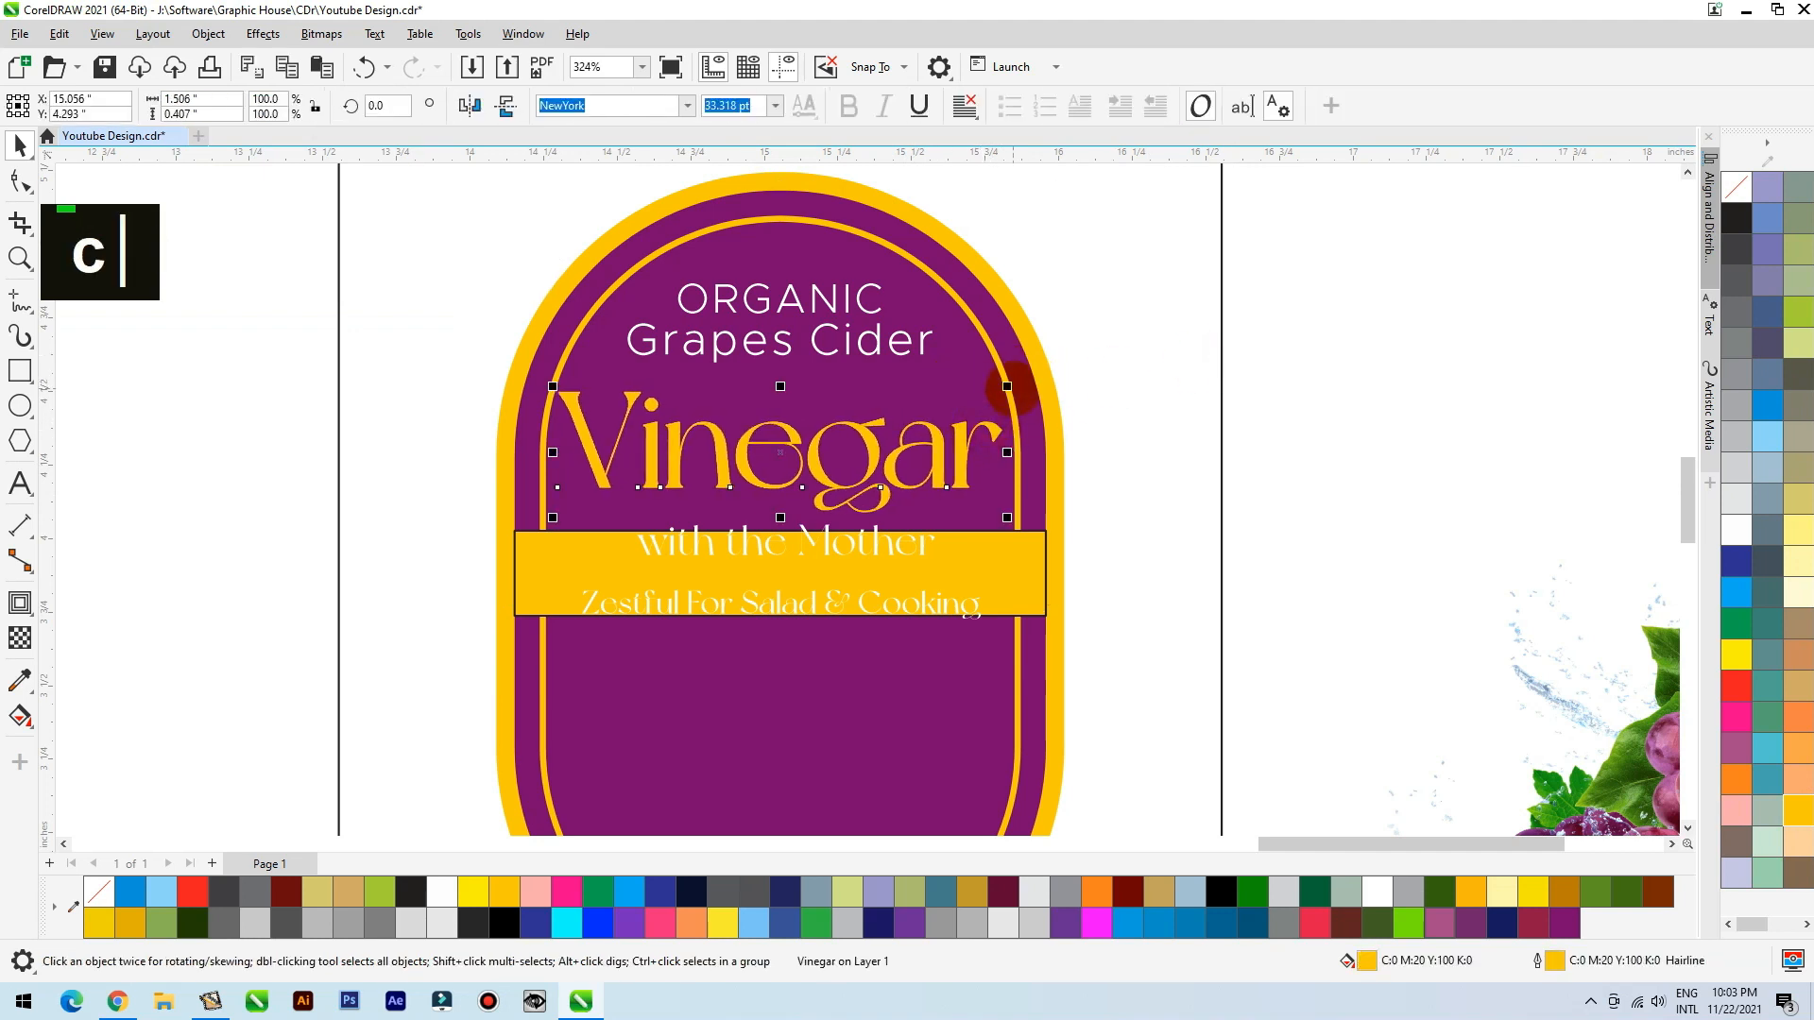
{"action": "left_click_drag", "start_coordinate": [868, 450], "coordinate": [867, 437]}
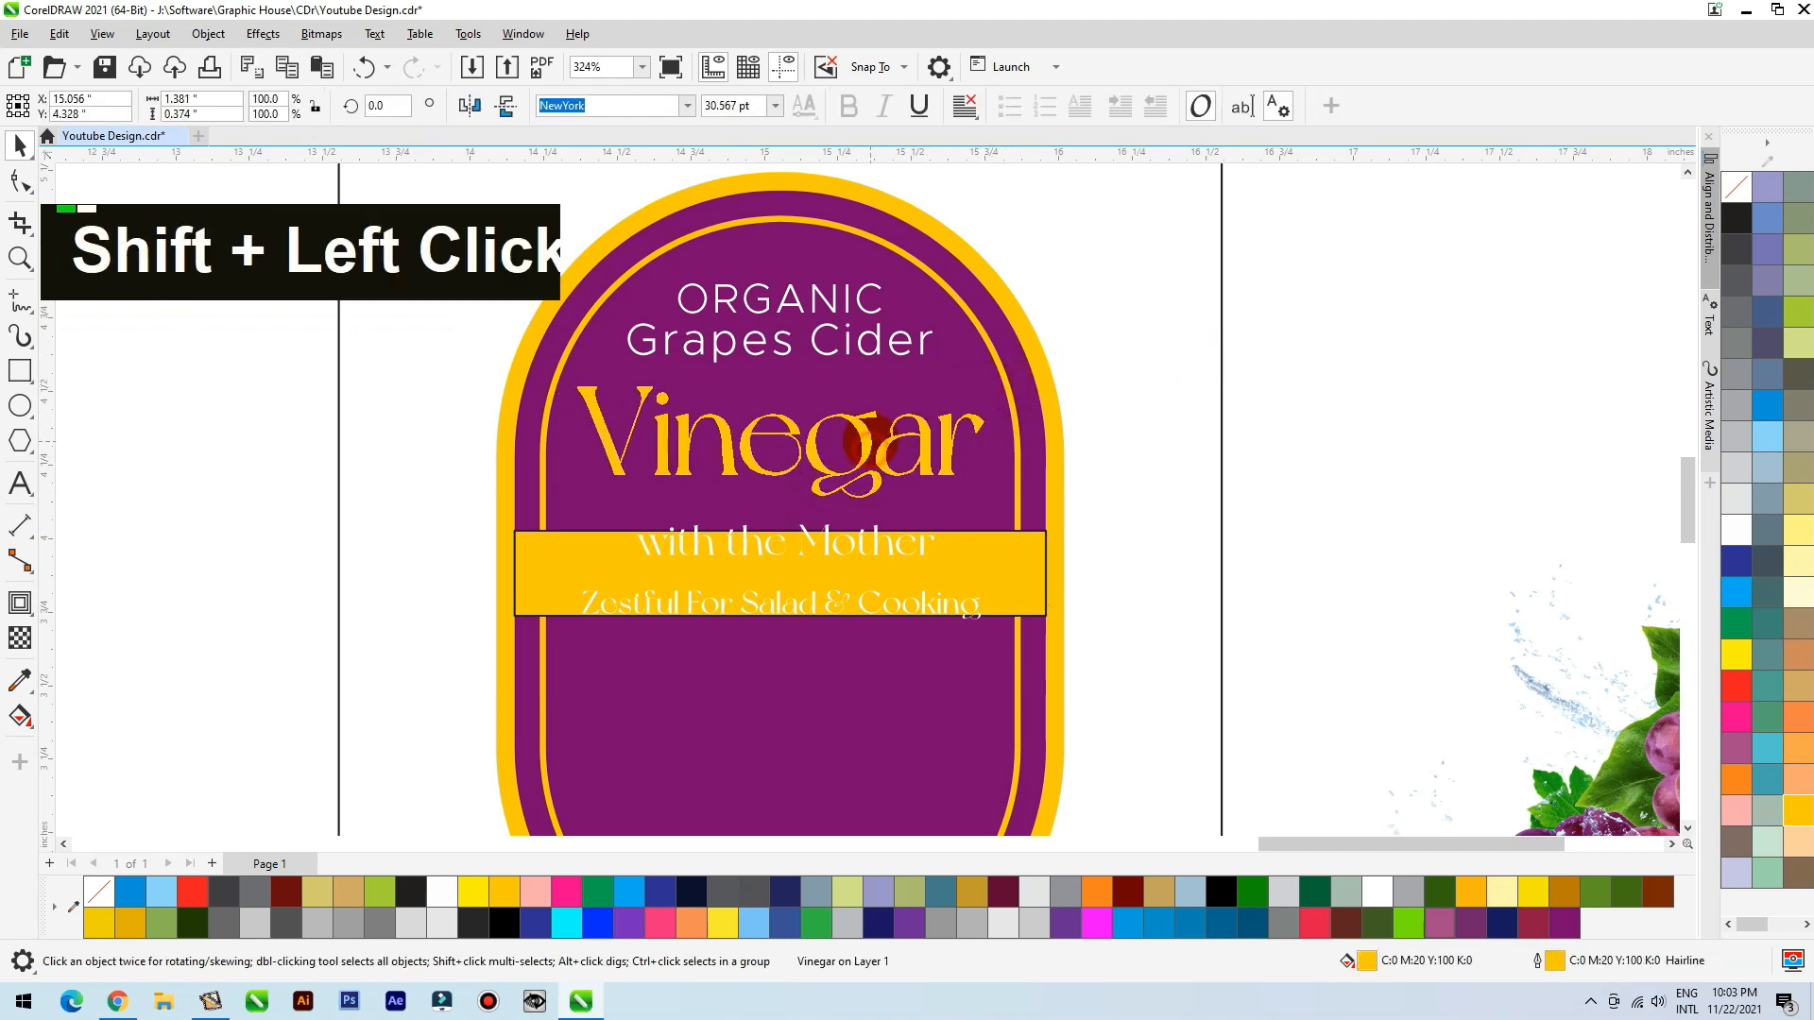
Step: Change the font of the "with the Mother" and "Zestful For Salad & Cooking" lines to Metropolis Light
{"action": "left_click", "coordinate": [895, 610]}
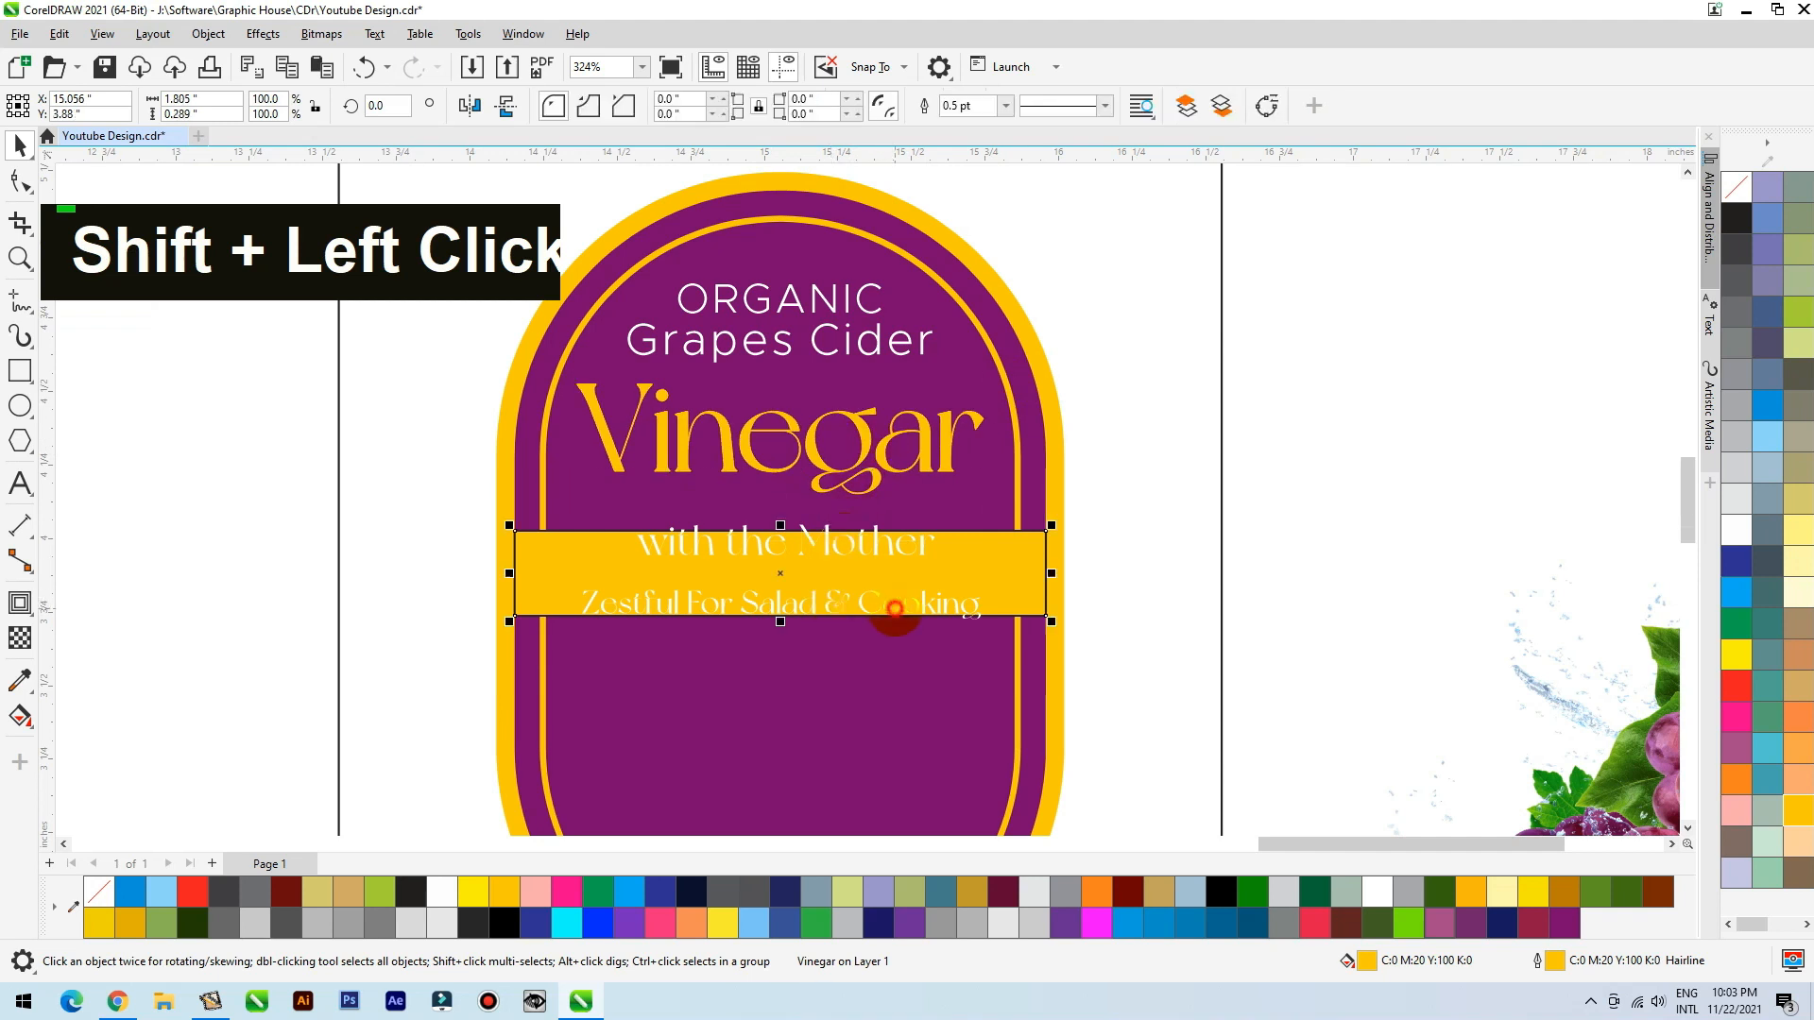
{"action": "left_click", "coordinate": [896, 605]}
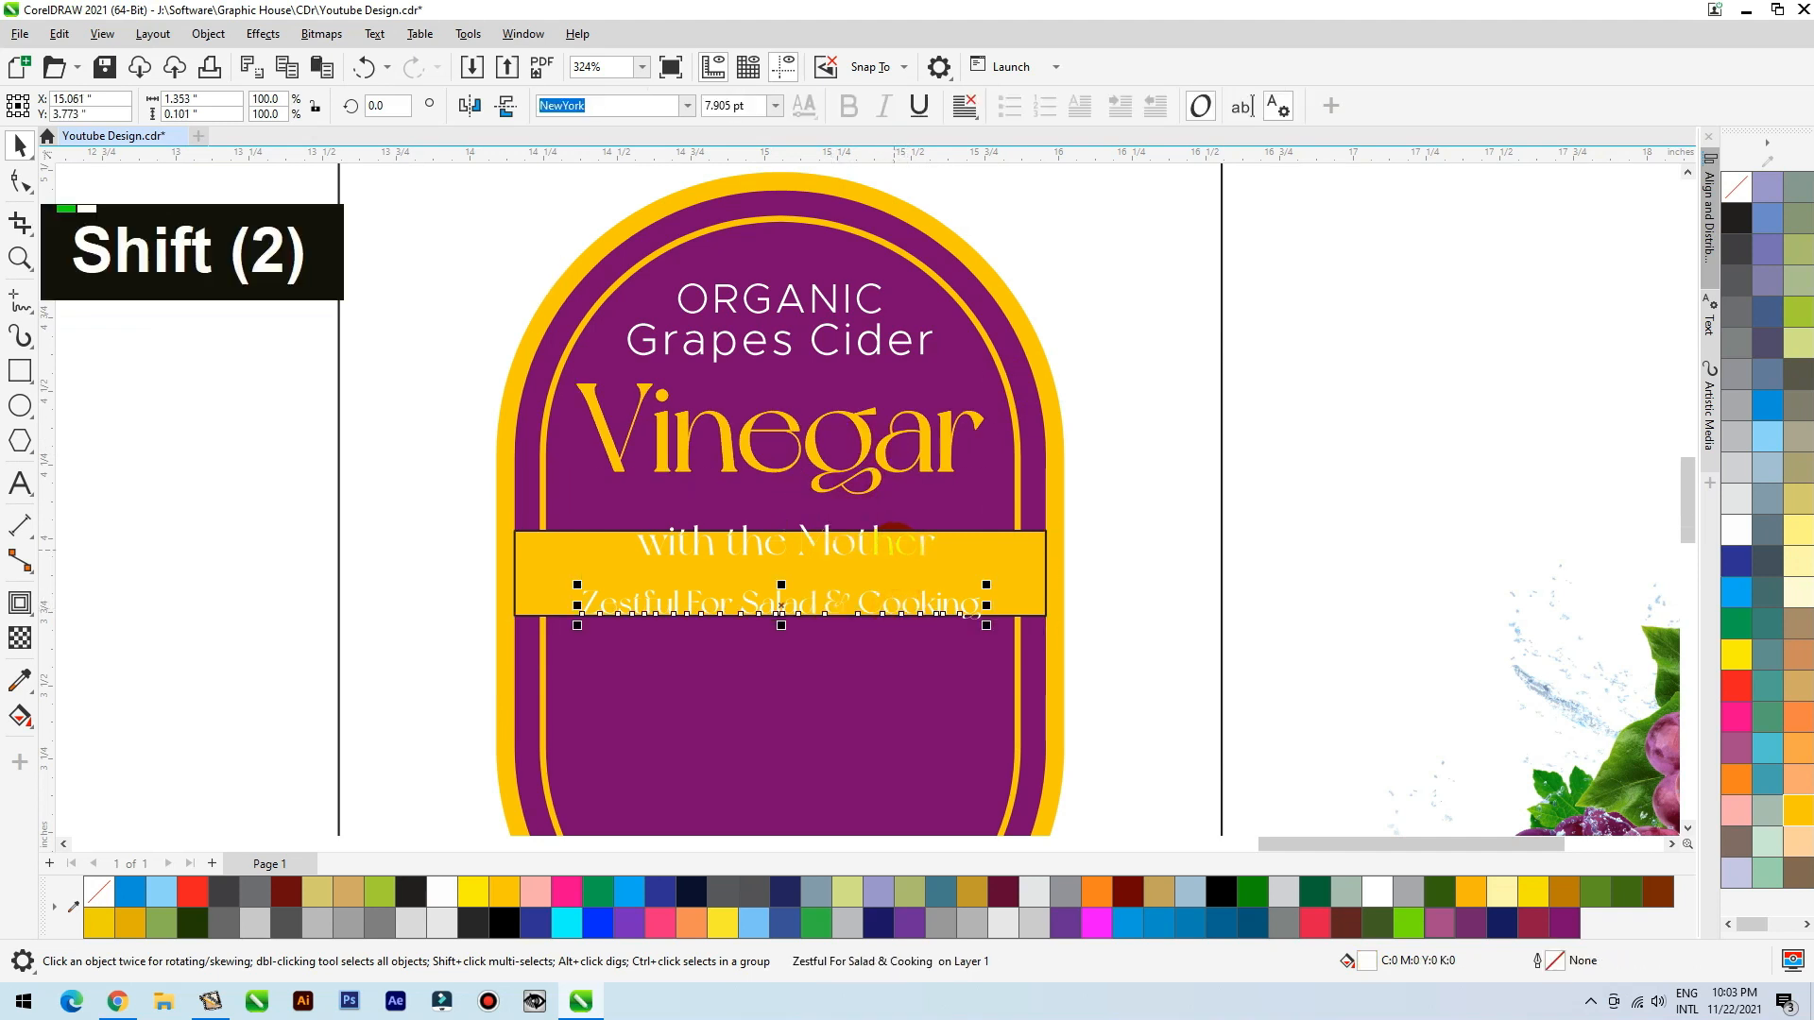
{"action": "left_click", "coordinate": [893, 537], "text": "shift"}
{"action": "left_click", "coordinate": [687, 105]}
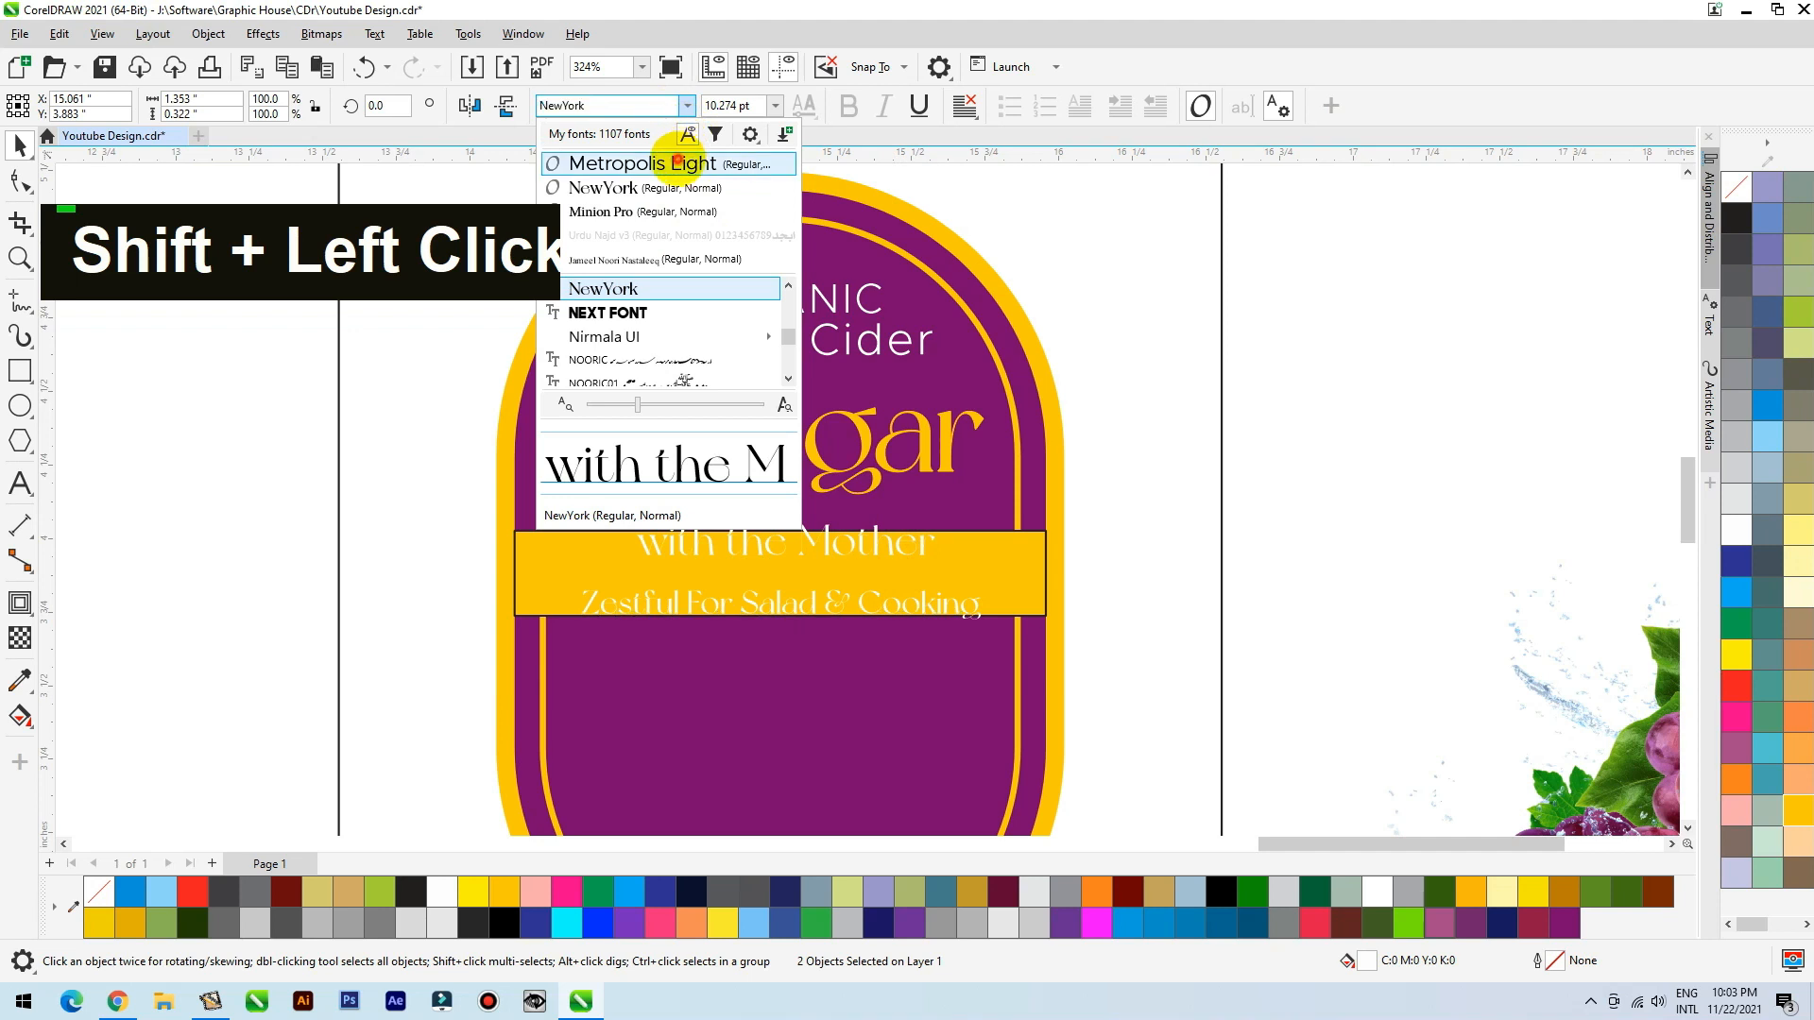
{"action": "left_click", "coordinate": [689, 146]}
{"action": "left_click", "coordinate": [1364, 464]}
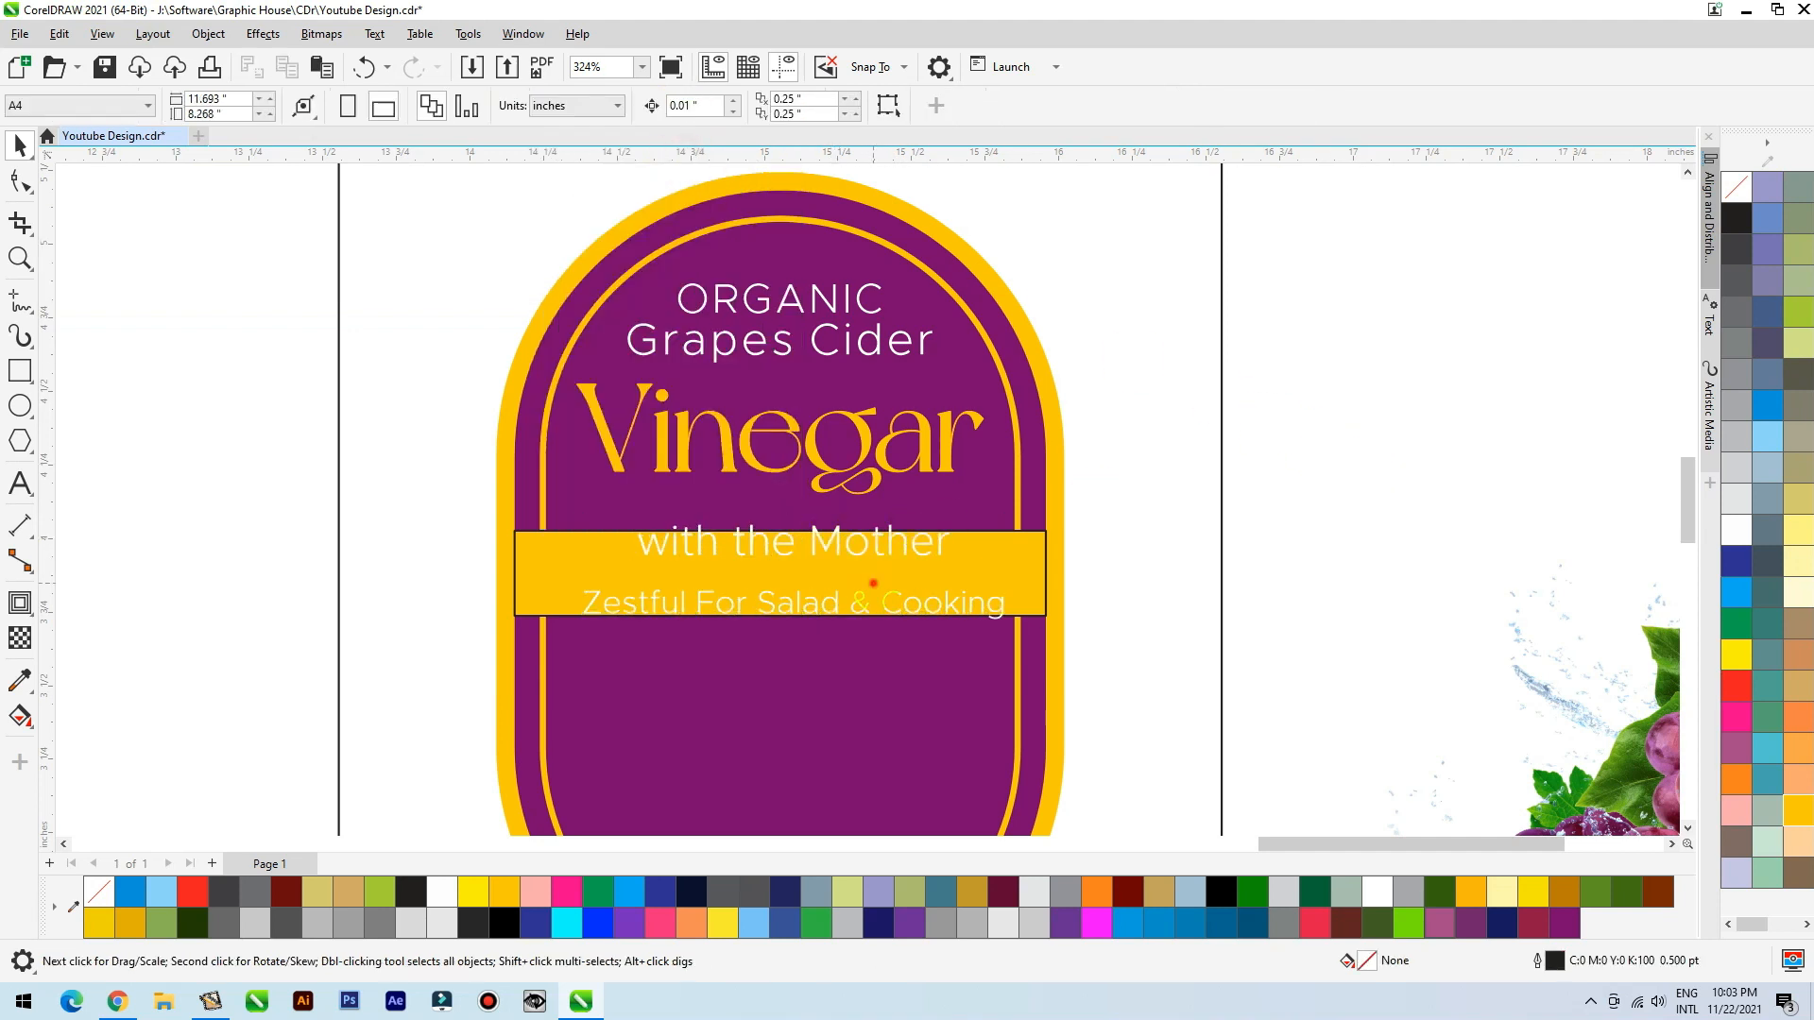
Step: Shrink the yellow band from its upper edge to about 0.186 inches high and centre "with the Mother" between "Vinegar" and the band
{"action": "left_click", "coordinate": [779, 526]}
{"action": "mouse_move", "coordinate": [783, 527]}
{"action": "left_mouse_down"}
{"action": "mouse_move", "coordinate": [783, 556]}
{"action": "mouse_move", "coordinate": [785, 521]}
{"action": "left_mouse_up"}
{"action": "left_click", "coordinate": [786, 541]}
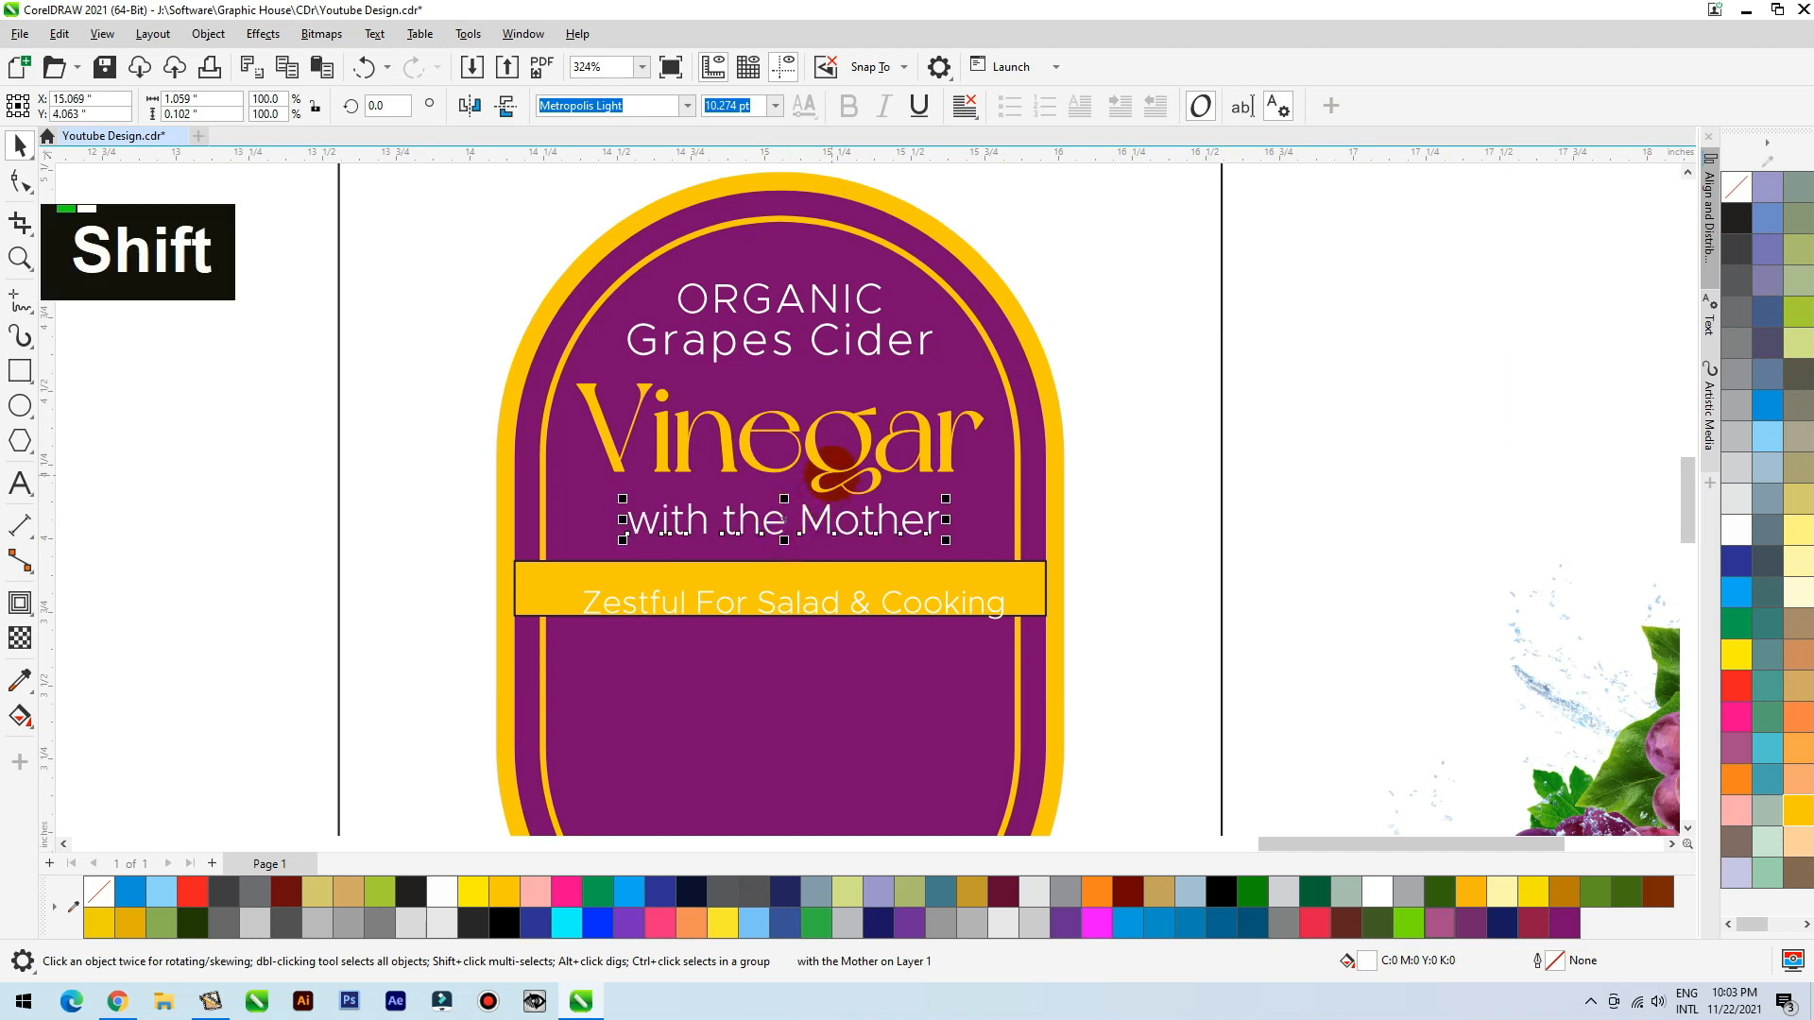
{"action": "left_click", "coordinate": [832, 472], "text": "shift"}
{"action": "key", "text": "c"}
{"action": "left_click", "coordinate": [1034, 522], "text": "shift"}
{"action": "key", "text": "c"}
{"action": "left_click", "coordinate": [1314, 445]}
{"action": "left_click_drag", "start_coordinate": [1292, 358], "coordinate": [549, 540]}
{"action": "key", "text": "Down"}
Step: Set the fill and outline of "Zestful For Salad & Cooking" to purple R120 G5 B107 and centre the line on the yellow band
{"action": "left_click", "coordinate": [725, 610]}
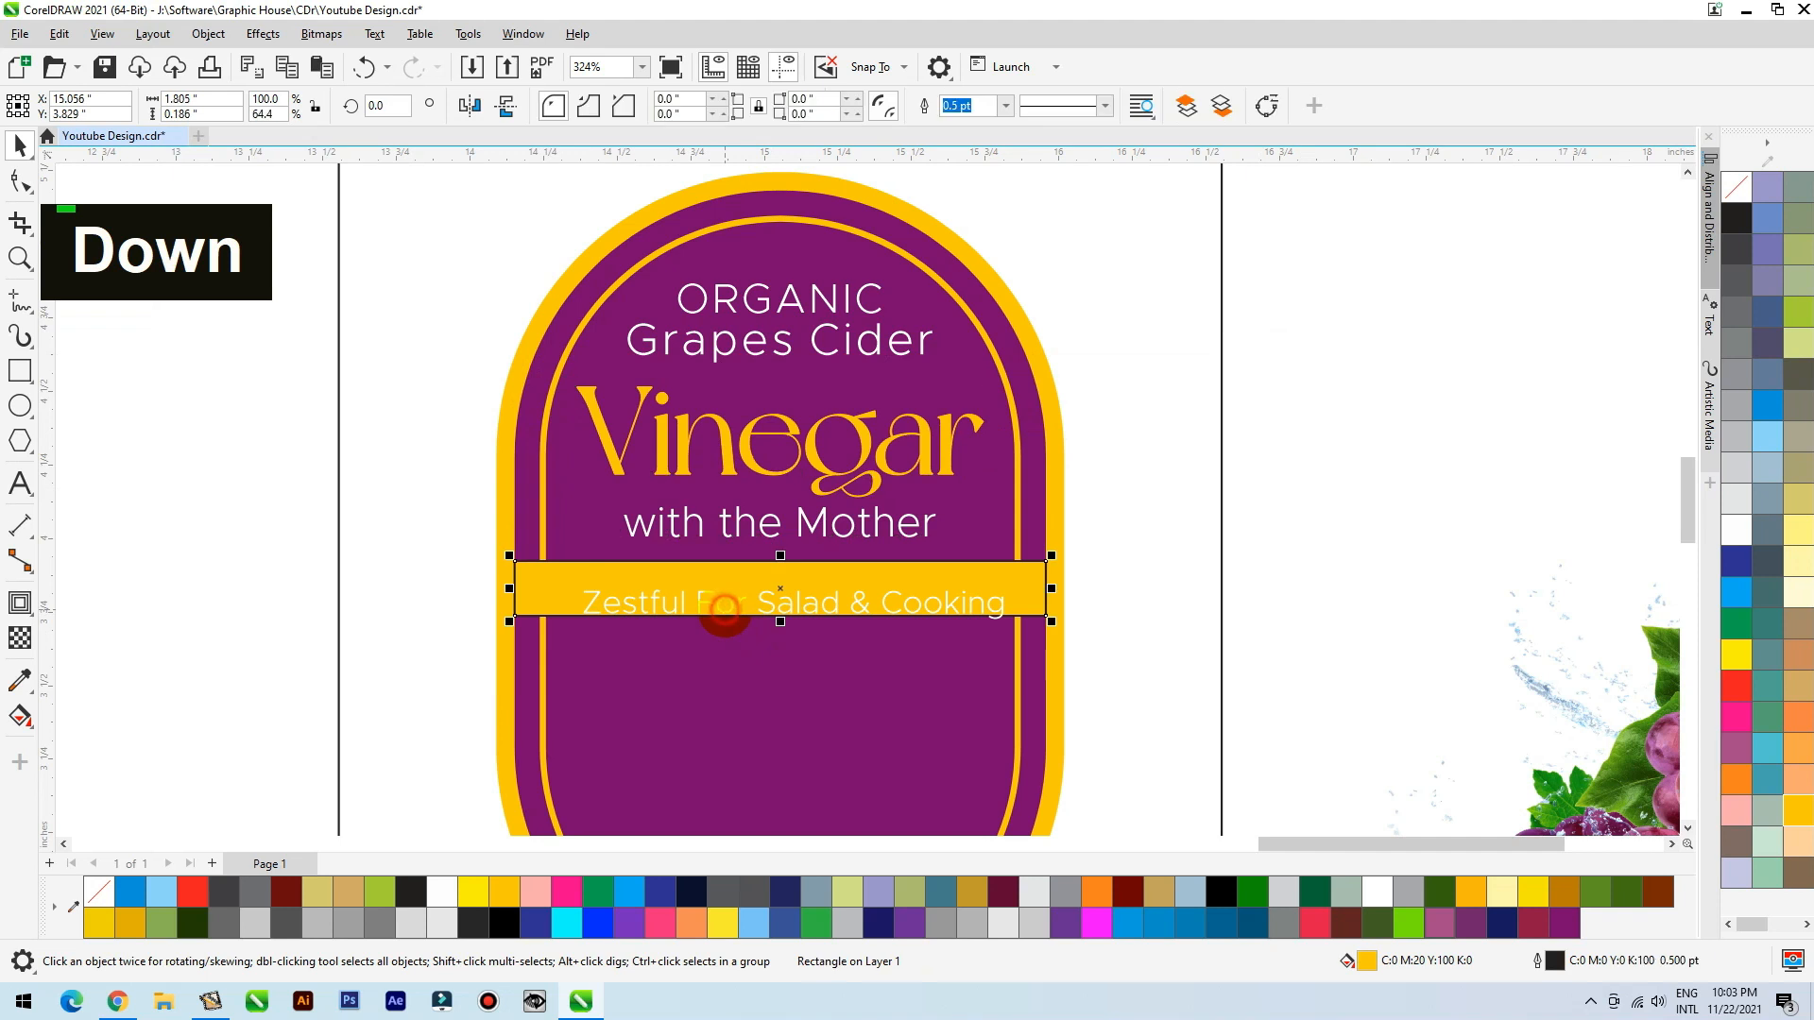
{"action": "left_click", "coordinate": [733, 607]}
{"action": "left_click", "coordinate": [1563, 922]}
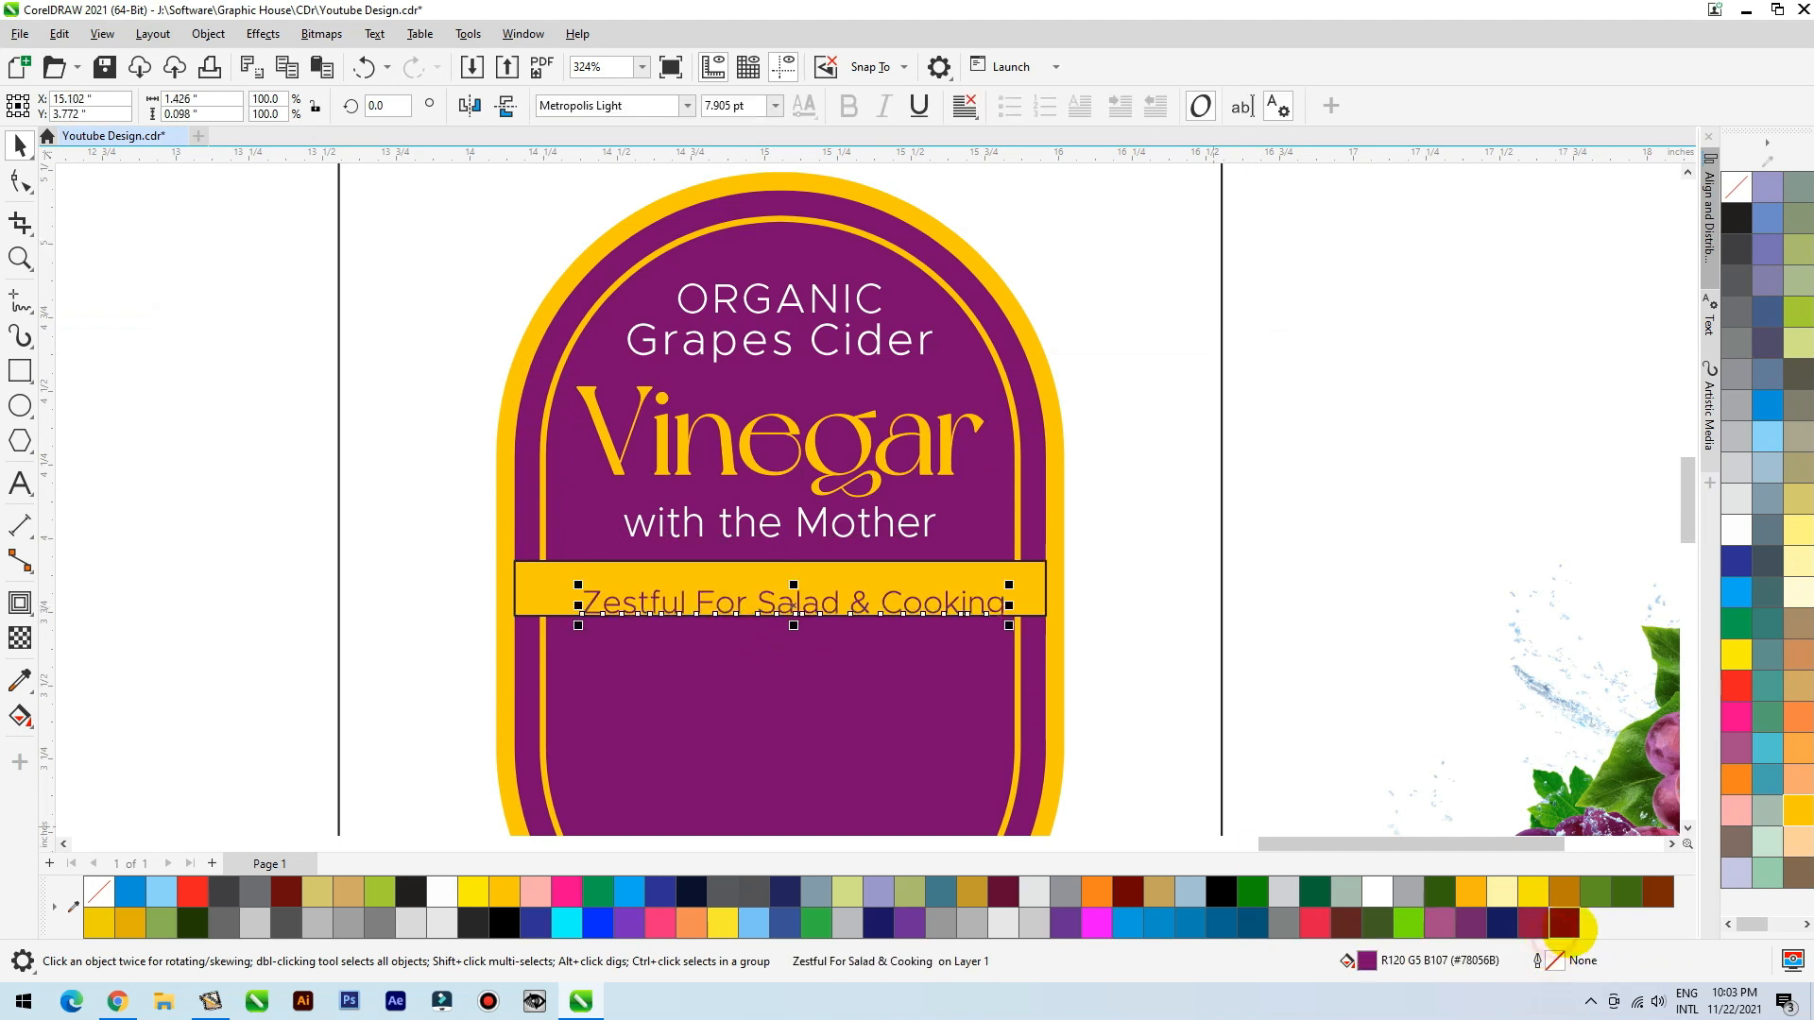
{"action": "right_click", "coordinate": [1564, 923]}
{"action": "left_click", "coordinate": [860, 614], "text": "shift"}
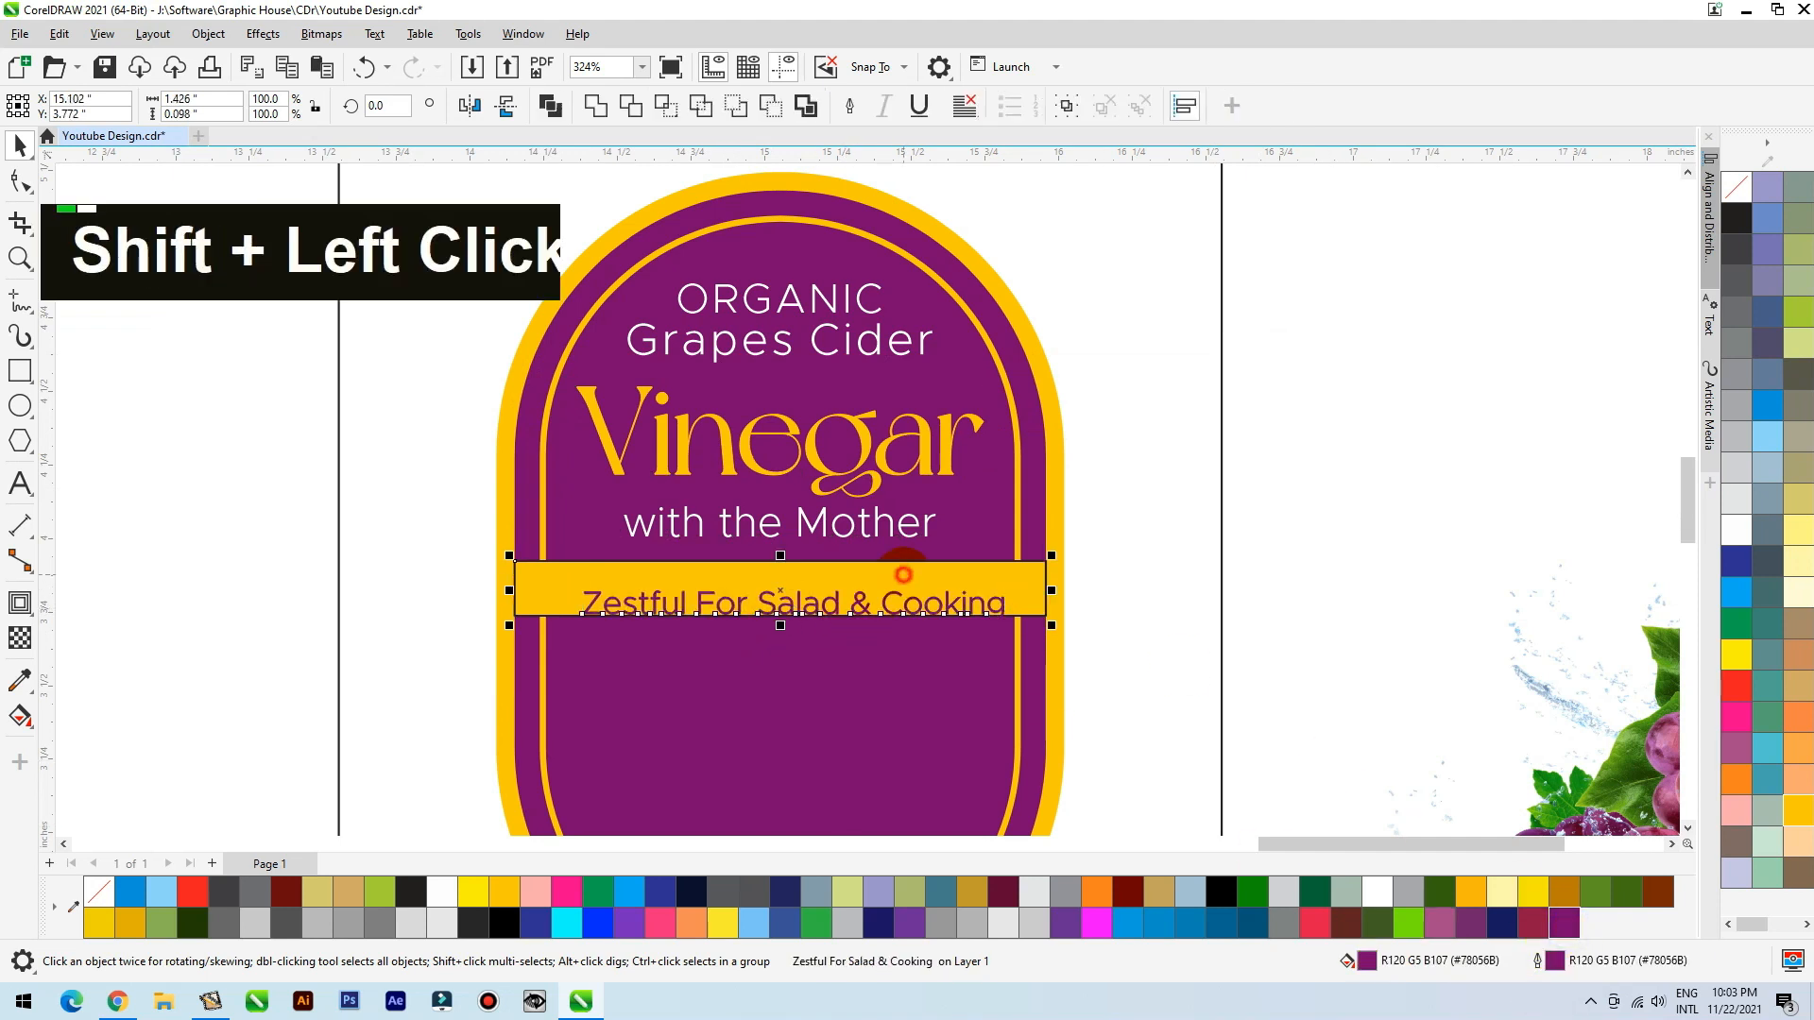
{"action": "key", "text": "c"}
{"action": "key", "text": "e"}
Step: Remove the yellow band's outline and reduce the band's height to about 0.154 inches around its centre
{"action": "double_click", "coordinate": [1044, 587]}
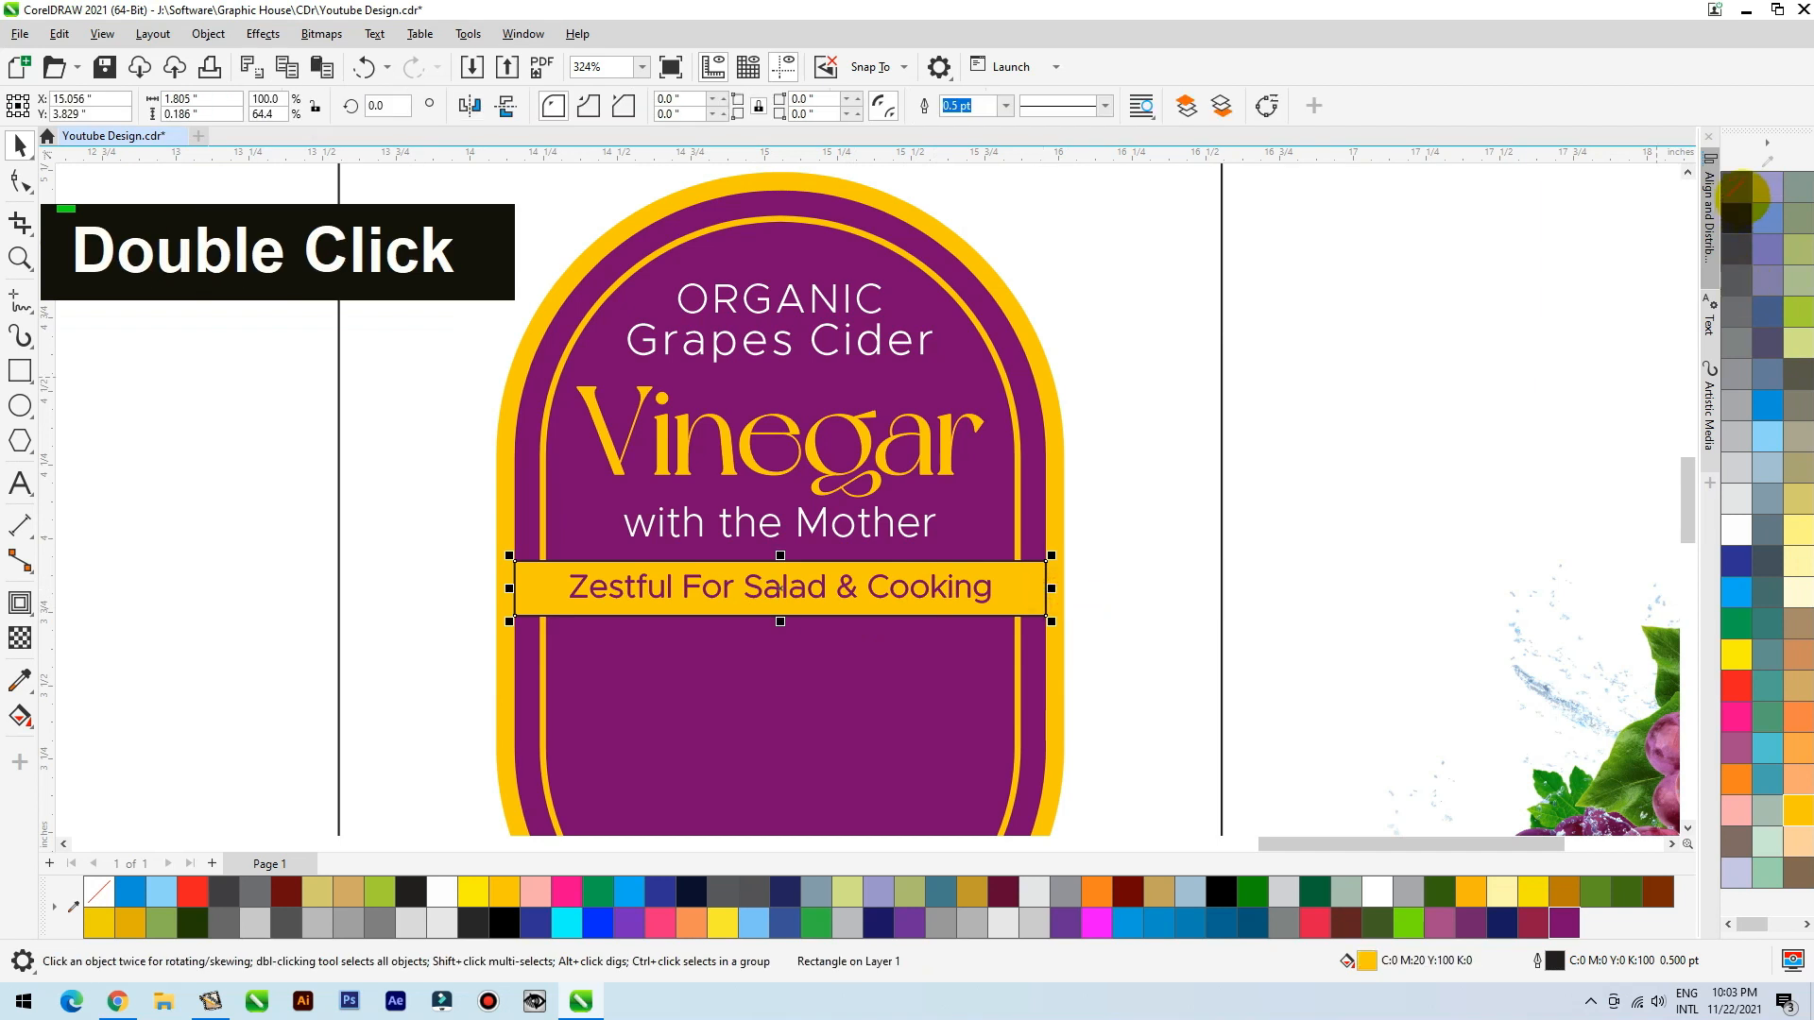
{"action": "right_click", "coordinate": [1736, 186]}
{"action": "left_click", "coordinate": [1372, 395]}
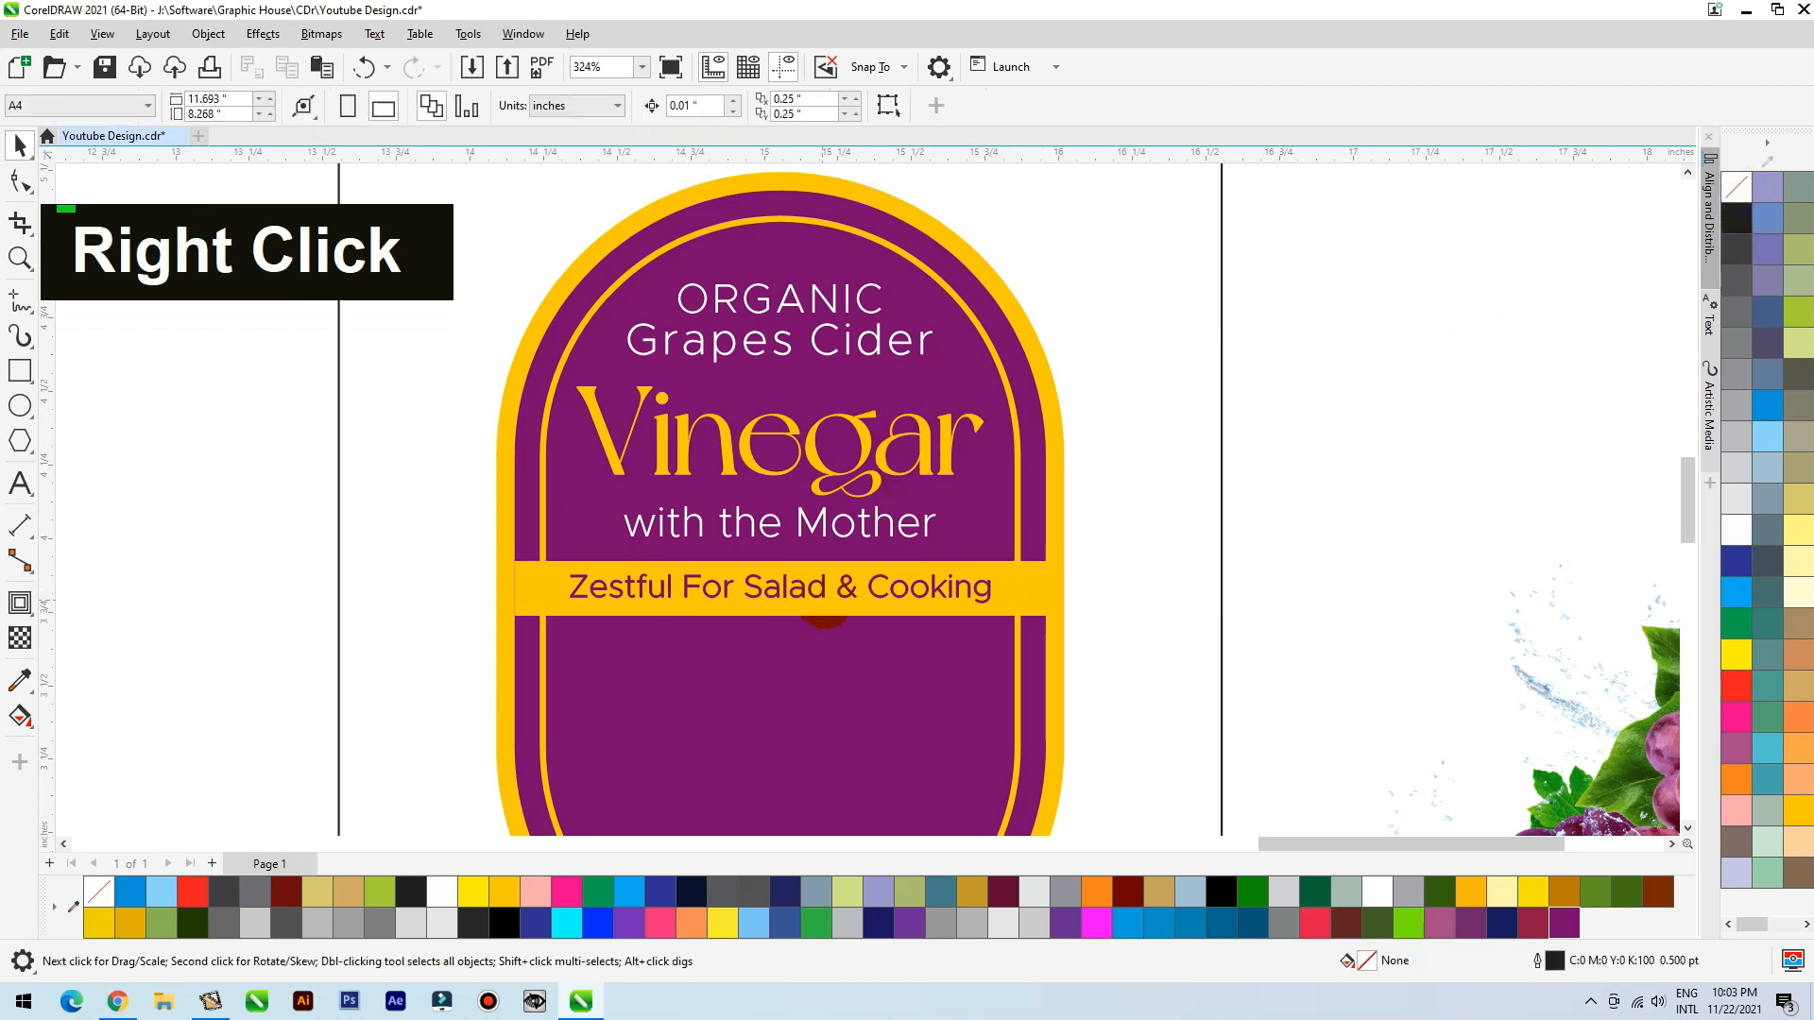
{"action": "left_click", "coordinate": [1040, 580]}
{"action": "key", "text": "F2"}
{"action": "left_click_drag", "start_coordinate": [876, 534], "coordinate": [644, 650]}
{"action": "left_click", "coordinate": [979, 653], "text": "shift"}
{"action": "scroll", "coordinate": [940, 510], "scroll_direction": "down", "scroll_amount": 1}
{"action": "scroll", "coordinate": [938, 515], "scroll_direction": "down", "scroll_amount": 3}
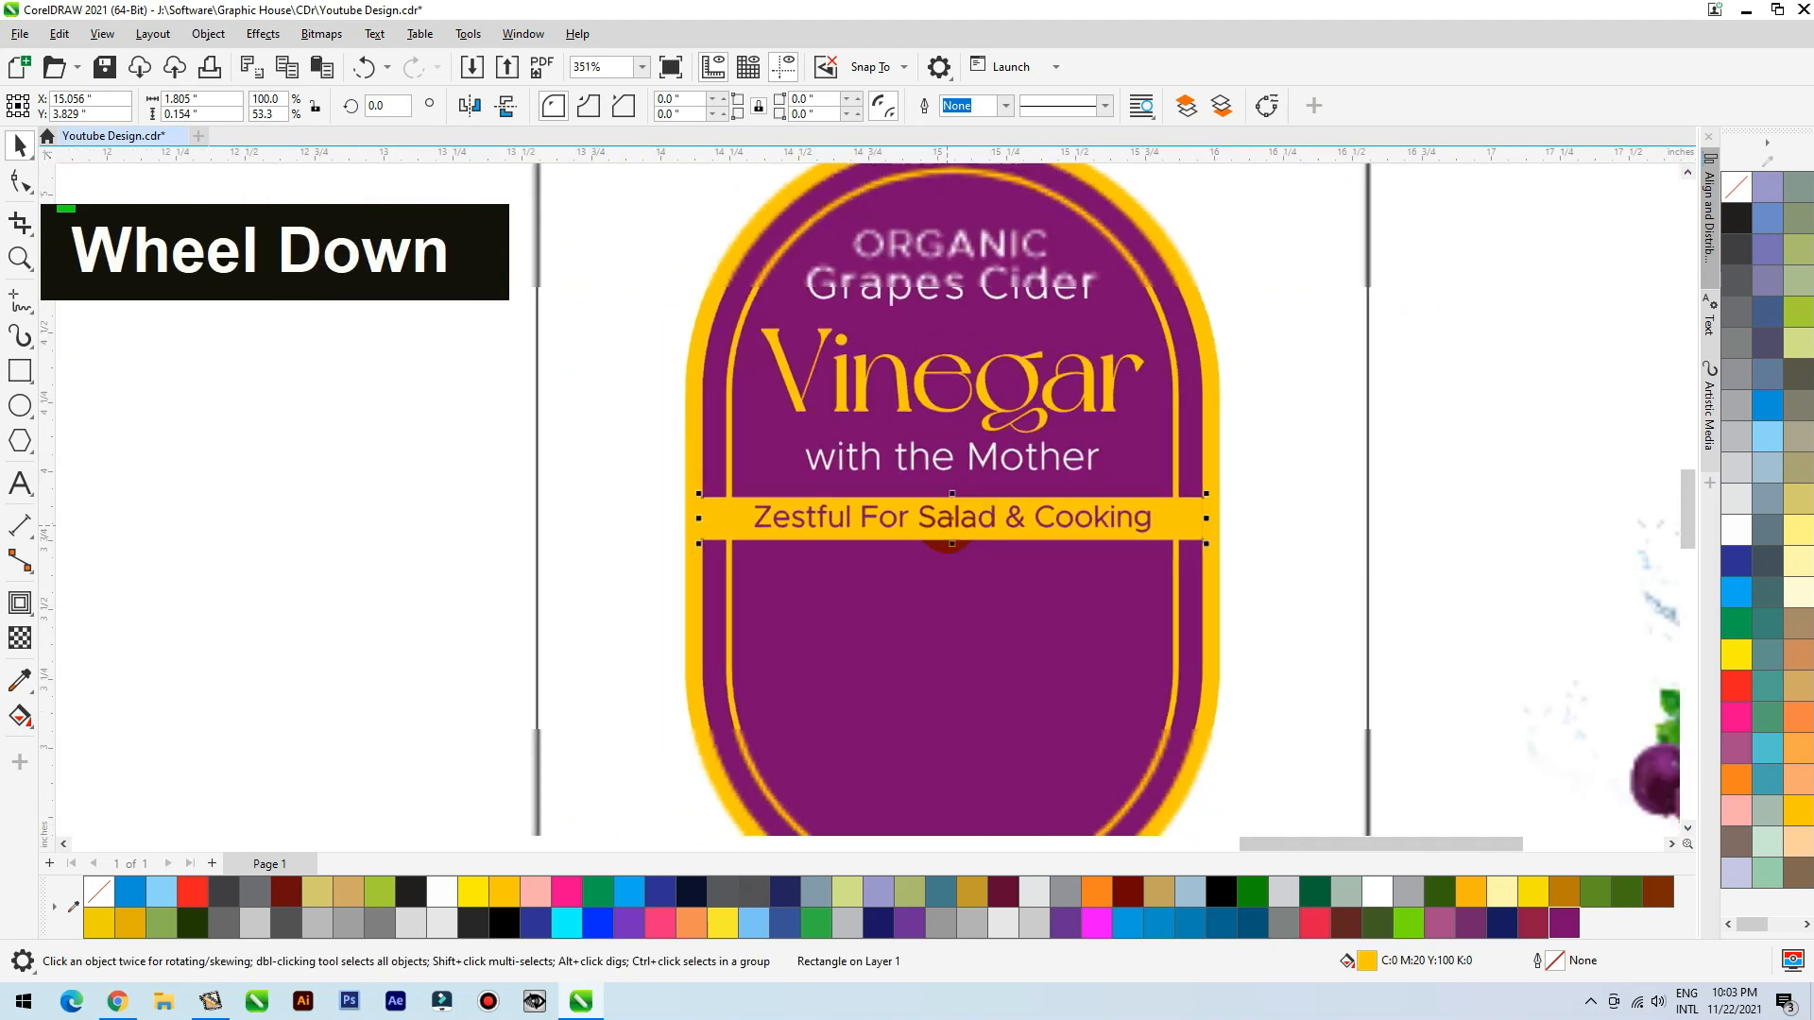
Step: Place the grape splash artwork in front of the badge below the yellow band and scale it to about 1.997 by 1.545 inches
{"action": "double_click", "coordinate": [1214, 647]}
{"action": "left_click_drag", "start_coordinate": [1214, 648], "coordinate": [1034, 630]}
{"action": "key", "text": "shift+Page_Up"}
{"action": "key", "text": "F2"}
{"action": "left_click_drag", "start_coordinate": [1324, 457], "coordinate": [769, 721]}
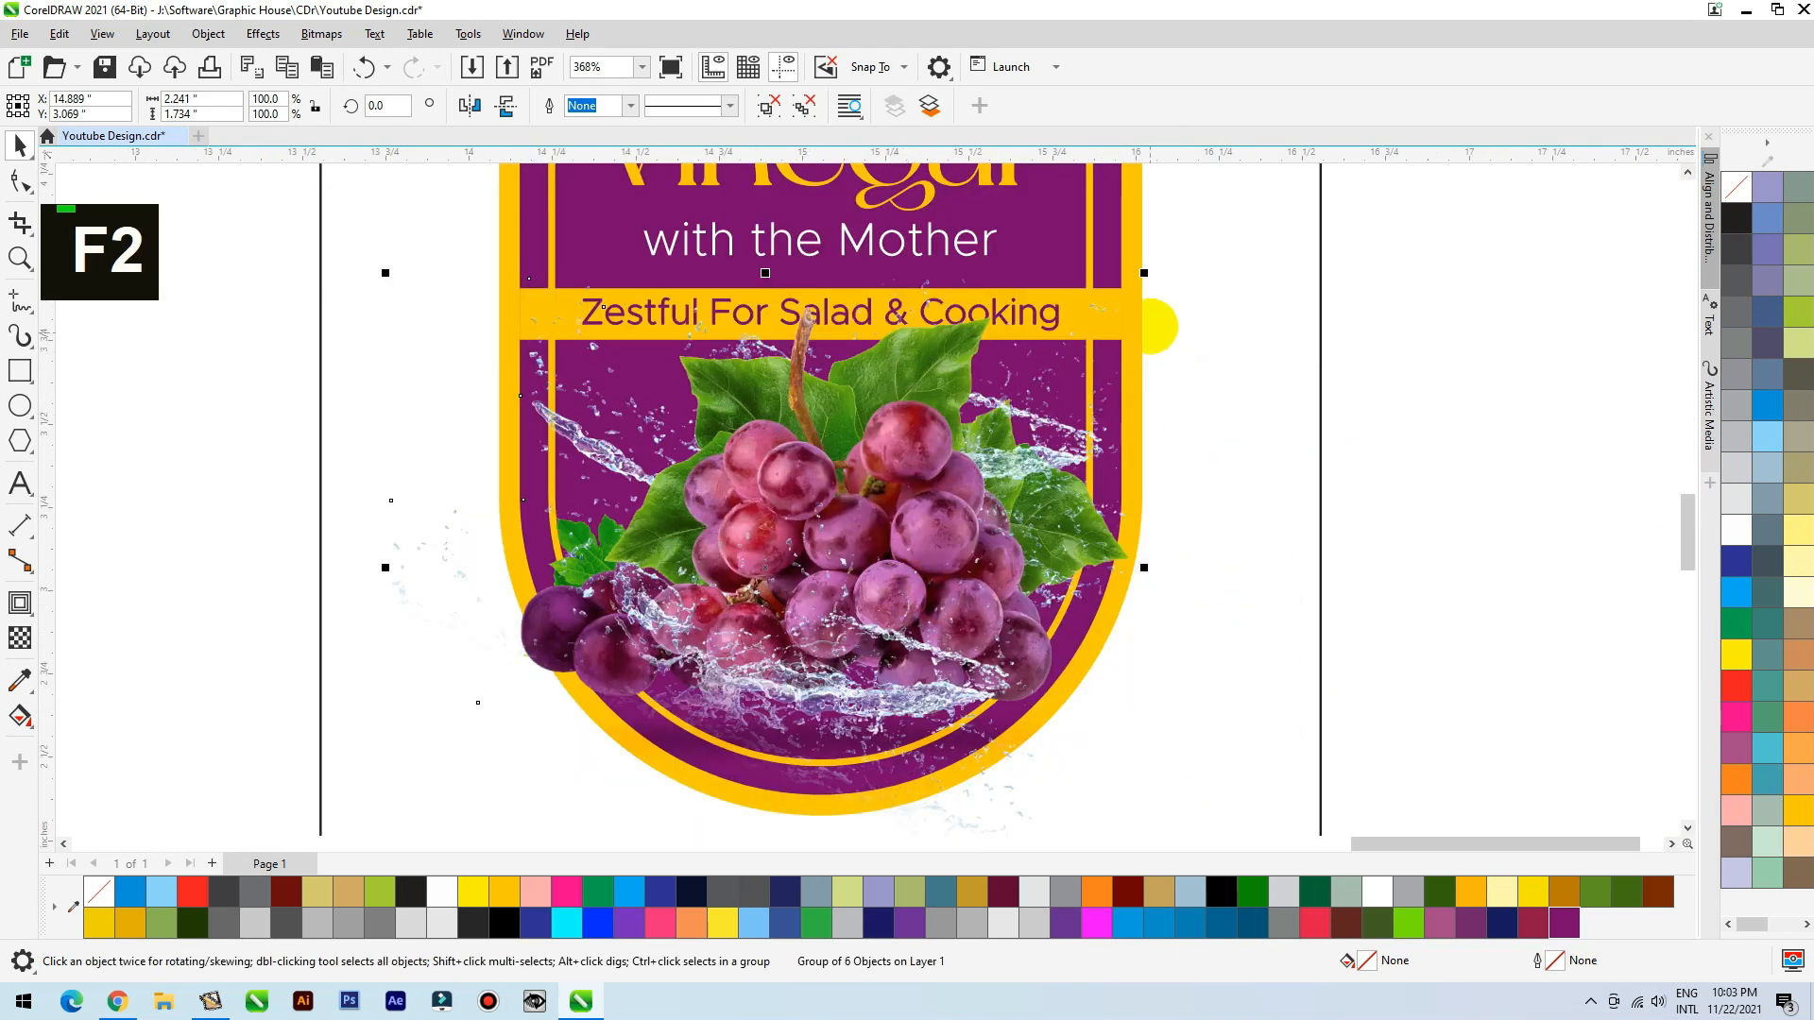
{"action": "left_click_drag", "start_coordinate": [1144, 273], "coordinate": [1100, 289]}
{"action": "left_click_drag", "start_coordinate": [913, 549], "coordinate": [912, 553]}
{"action": "scroll", "coordinate": [850, 699], "scroll_direction": "down", "scroll_amount": 1}
{"action": "key", "text": "ctrl+z"}
{"action": "key", "text": "F2"}
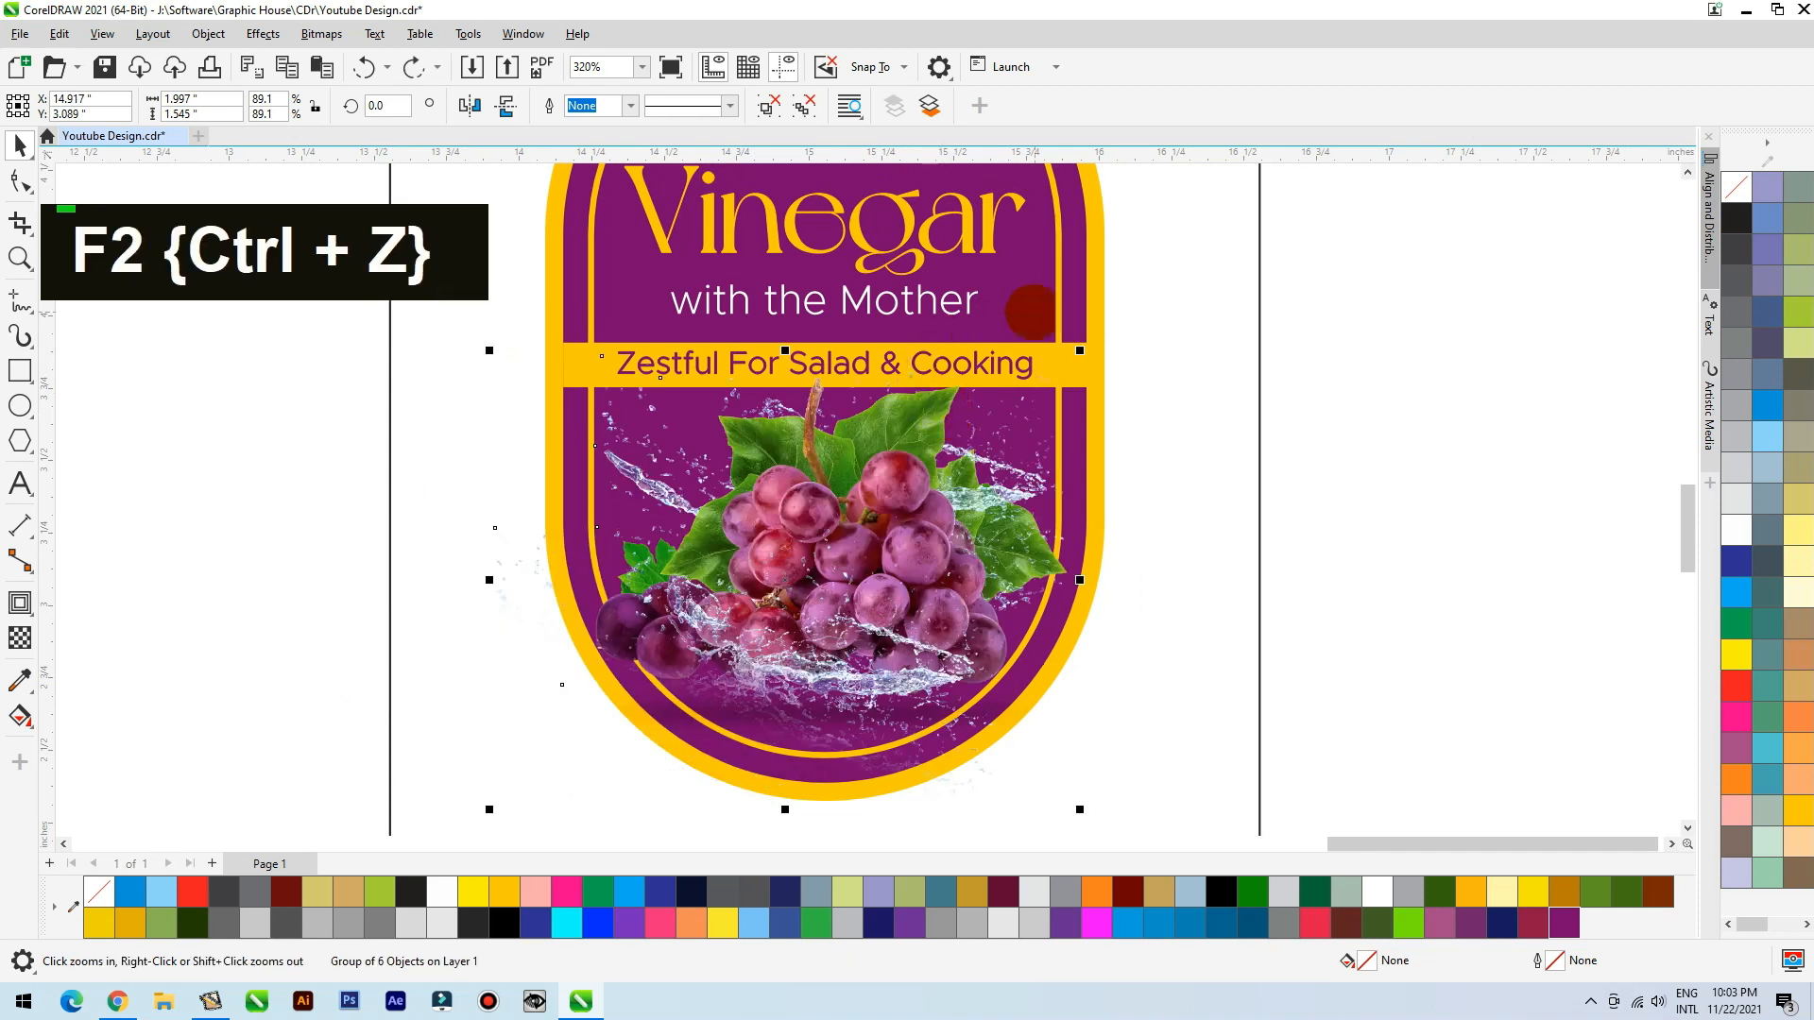
{"action": "left_click_drag", "start_coordinate": [1021, 316], "coordinate": [646, 427]}
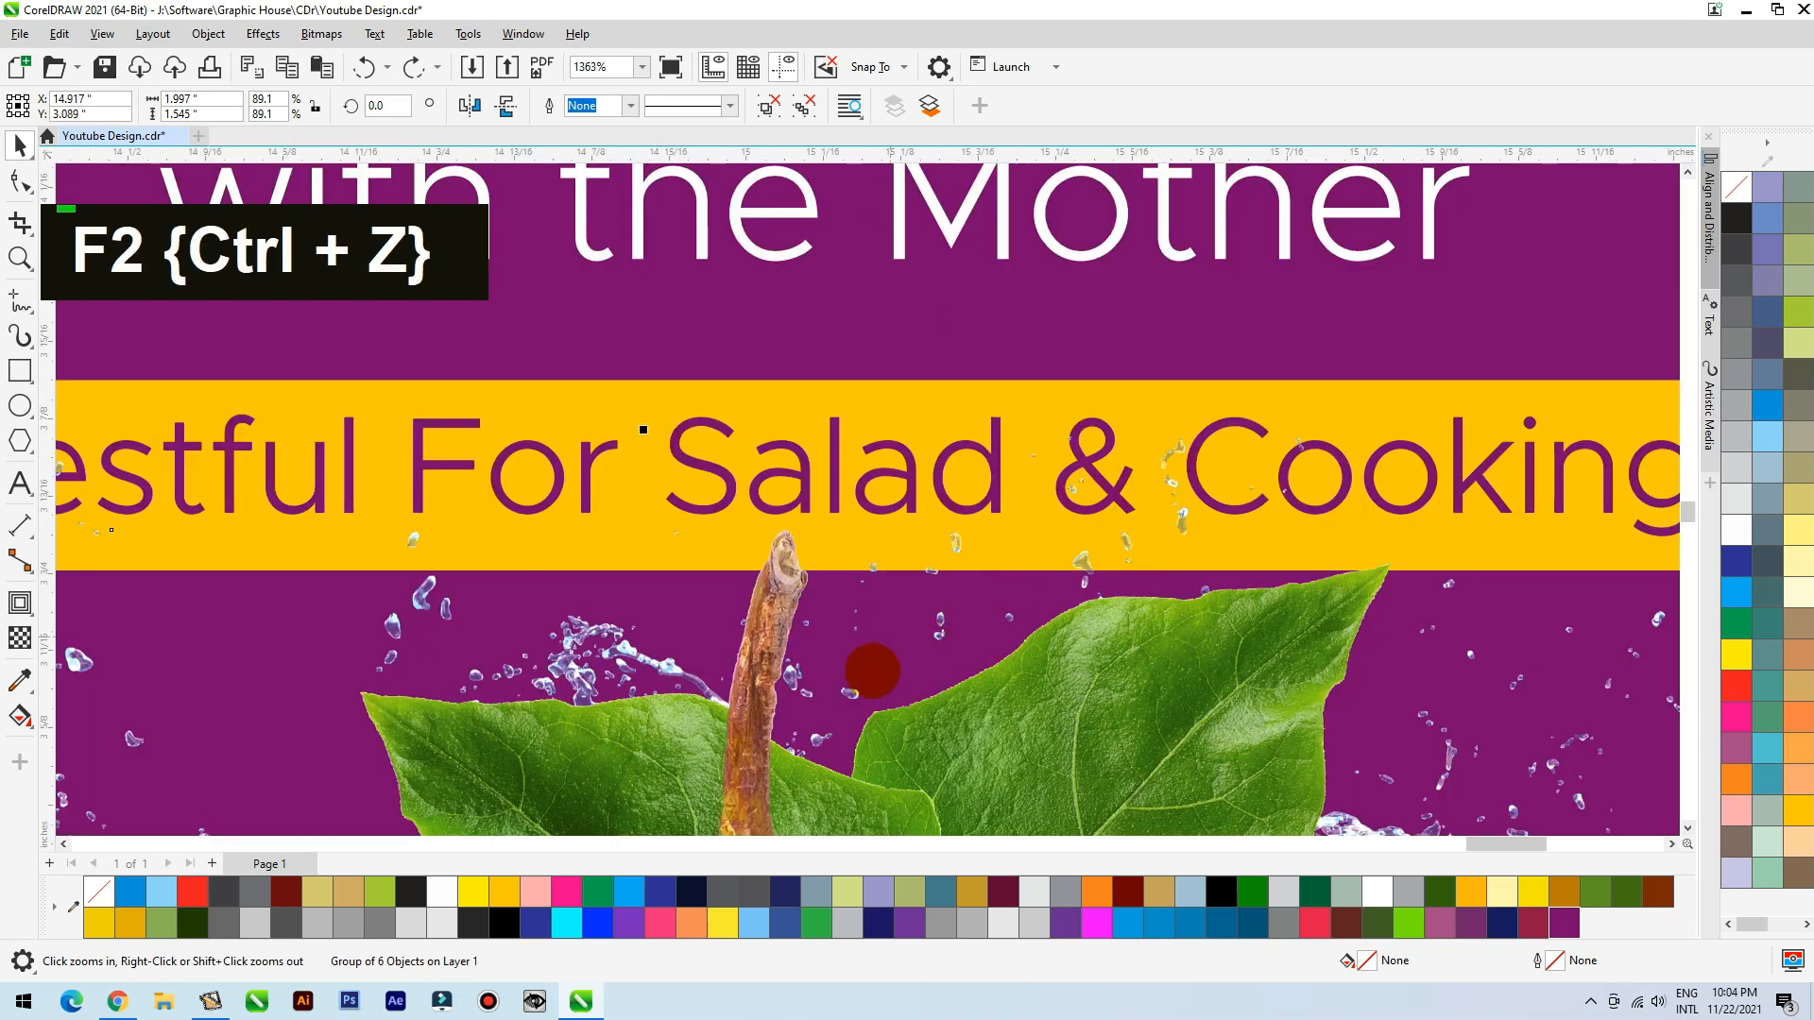
{"action": "scroll", "coordinate": [837, 680], "scroll_direction": "down", "scroll_amount": 18}
Step: Move the HappyStar logo into the panel above the badge
{"action": "left_click", "coordinate": [1139, 570]}
{"action": "left_click_drag", "start_coordinate": [1000, 279], "coordinate": [874, 478]}
{"action": "left_click", "coordinate": [1134, 498]}
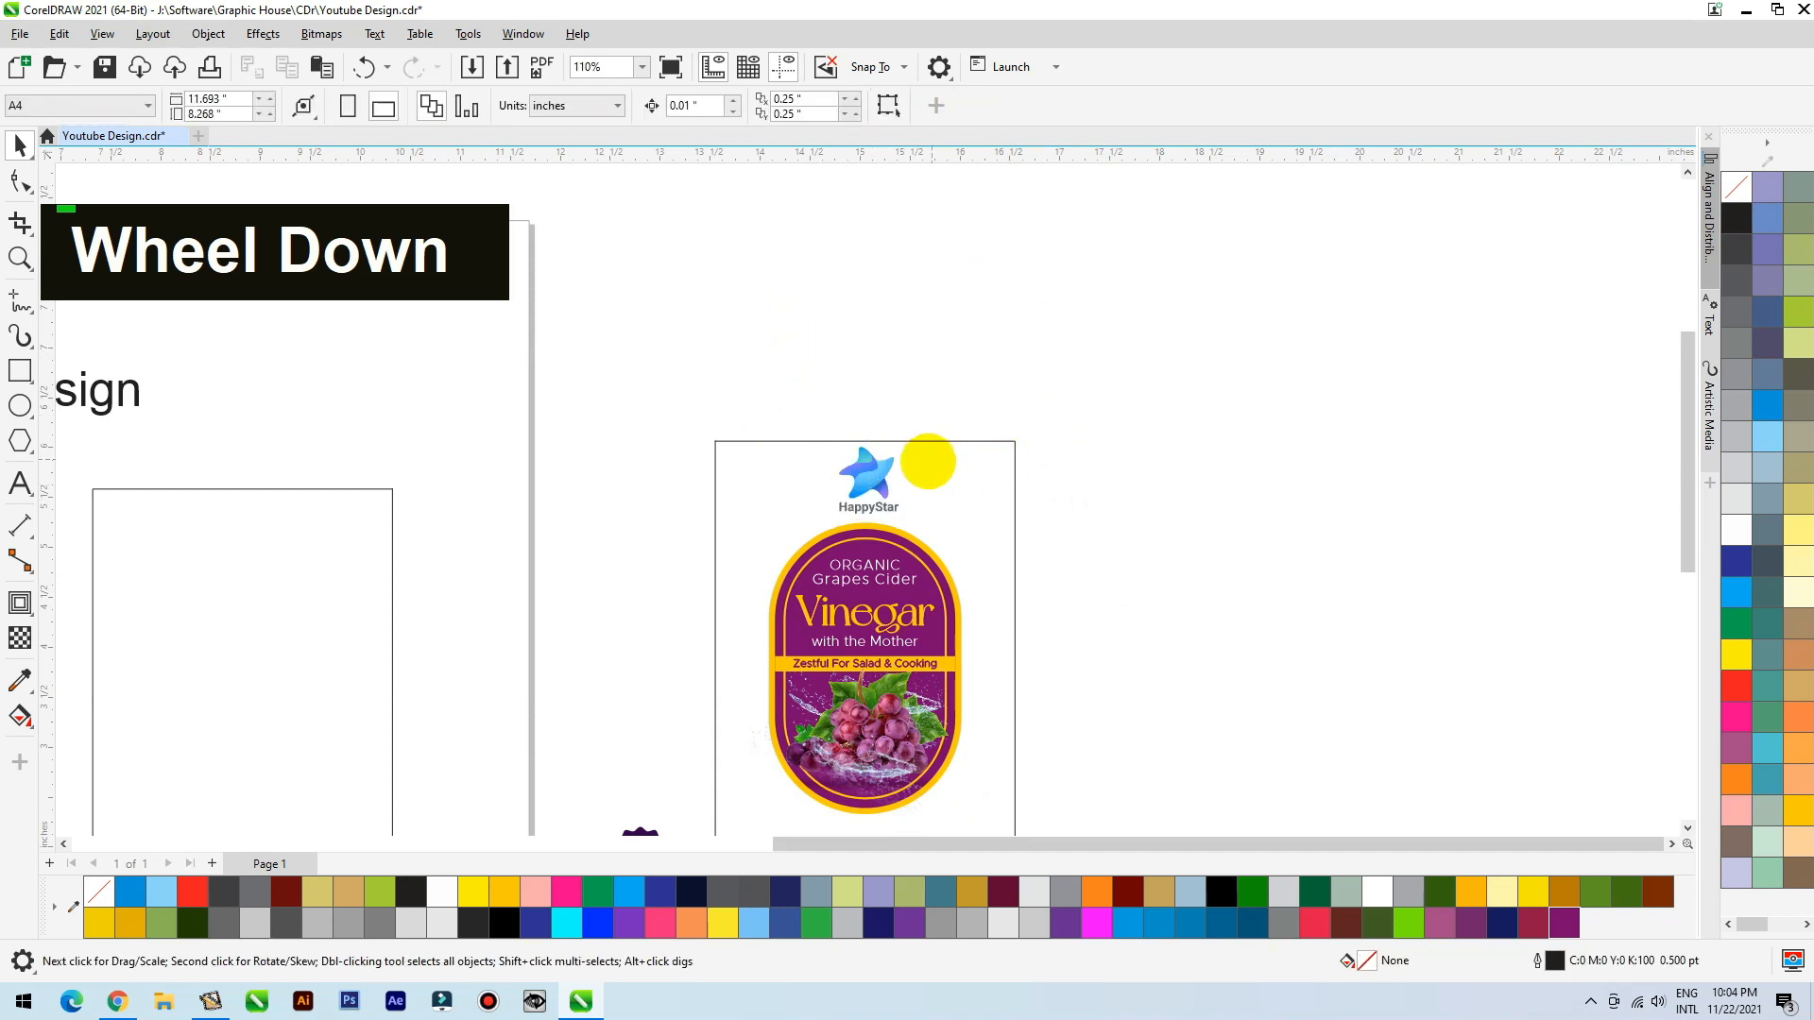
Step: Group the badge's shapes, text lines and grape artwork into one object
{"action": "scroll", "coordinate": [1012, 450], "scroll_direction": "down", "scroll_amount": 1}
{"action": "key", "text": "F2"}
{"action": "left_click", "coordinate": [1168, 442]}
{"action": "left_click_drag", "start_coordinate": [1204, 285], "coordinate": [682, 756]}
{"action": "key", "text": "ctrl+g"}
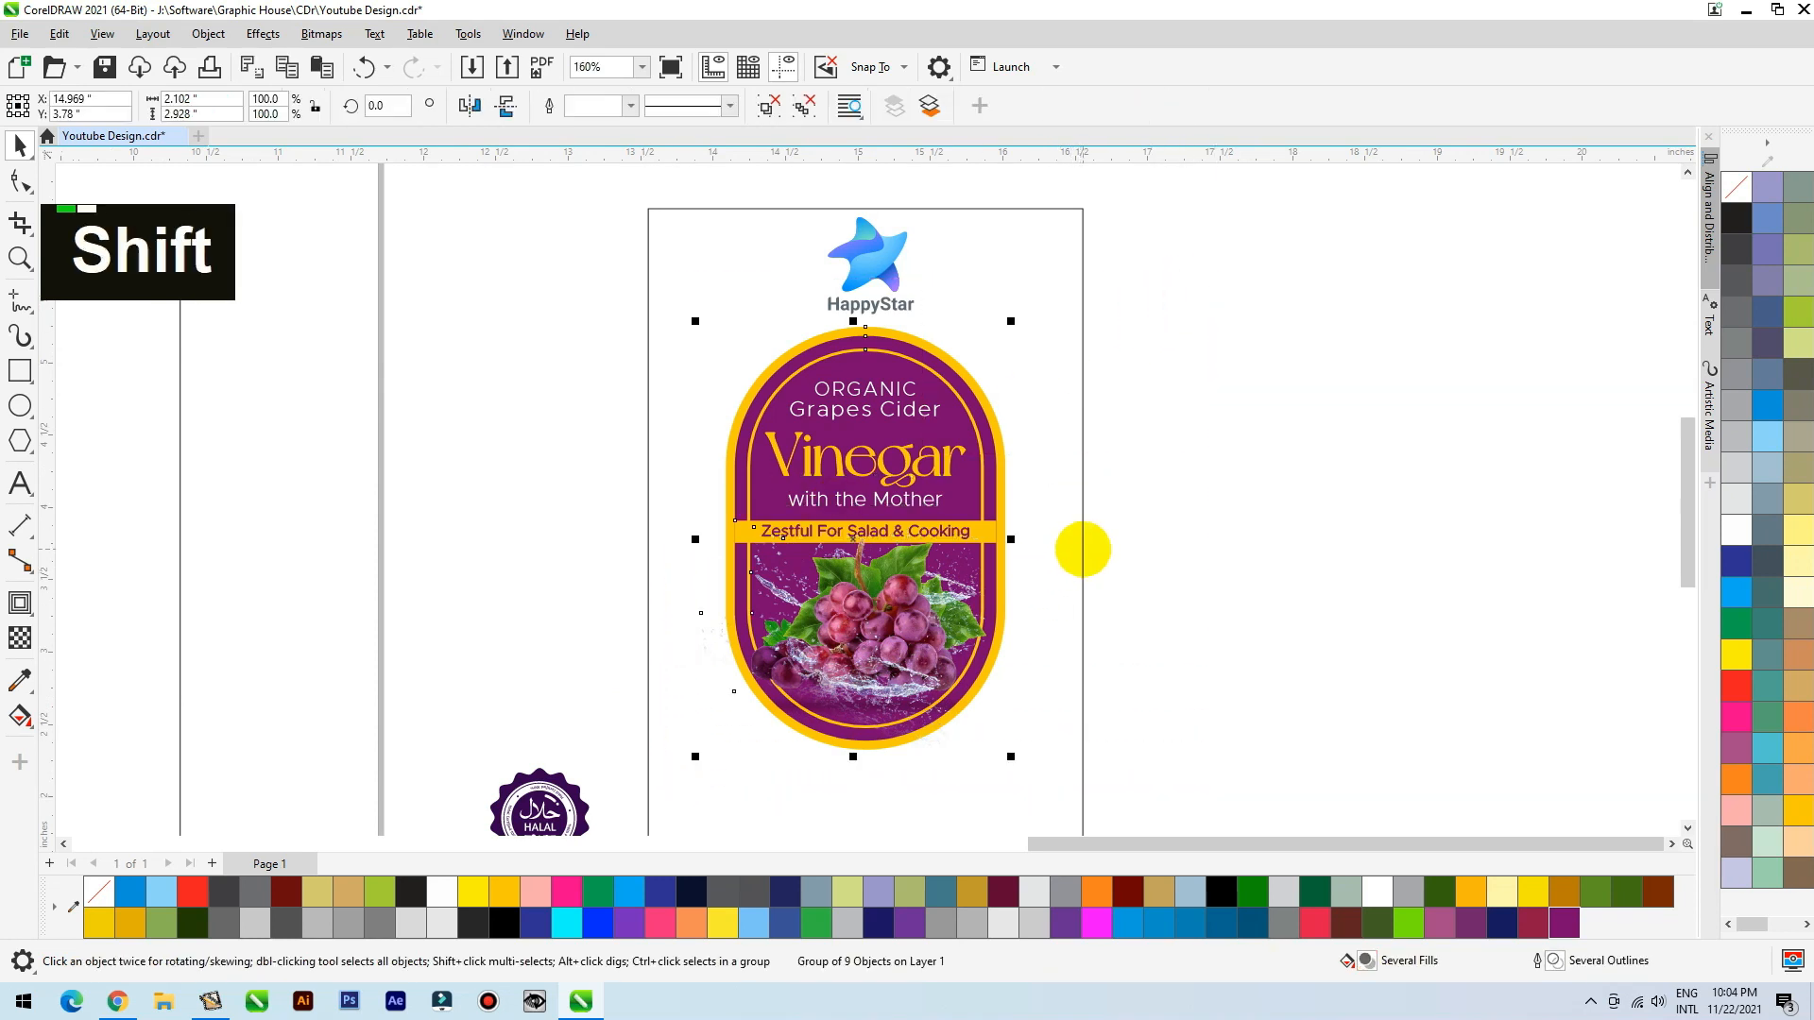
Step: Place the badge group slightly below the panel's vertical centre and centre the HappyStar logo horizontally in the panel above it
{"action": "key", "text": "e"}
{"action": "double_click", "coordinate": [893, 493]}
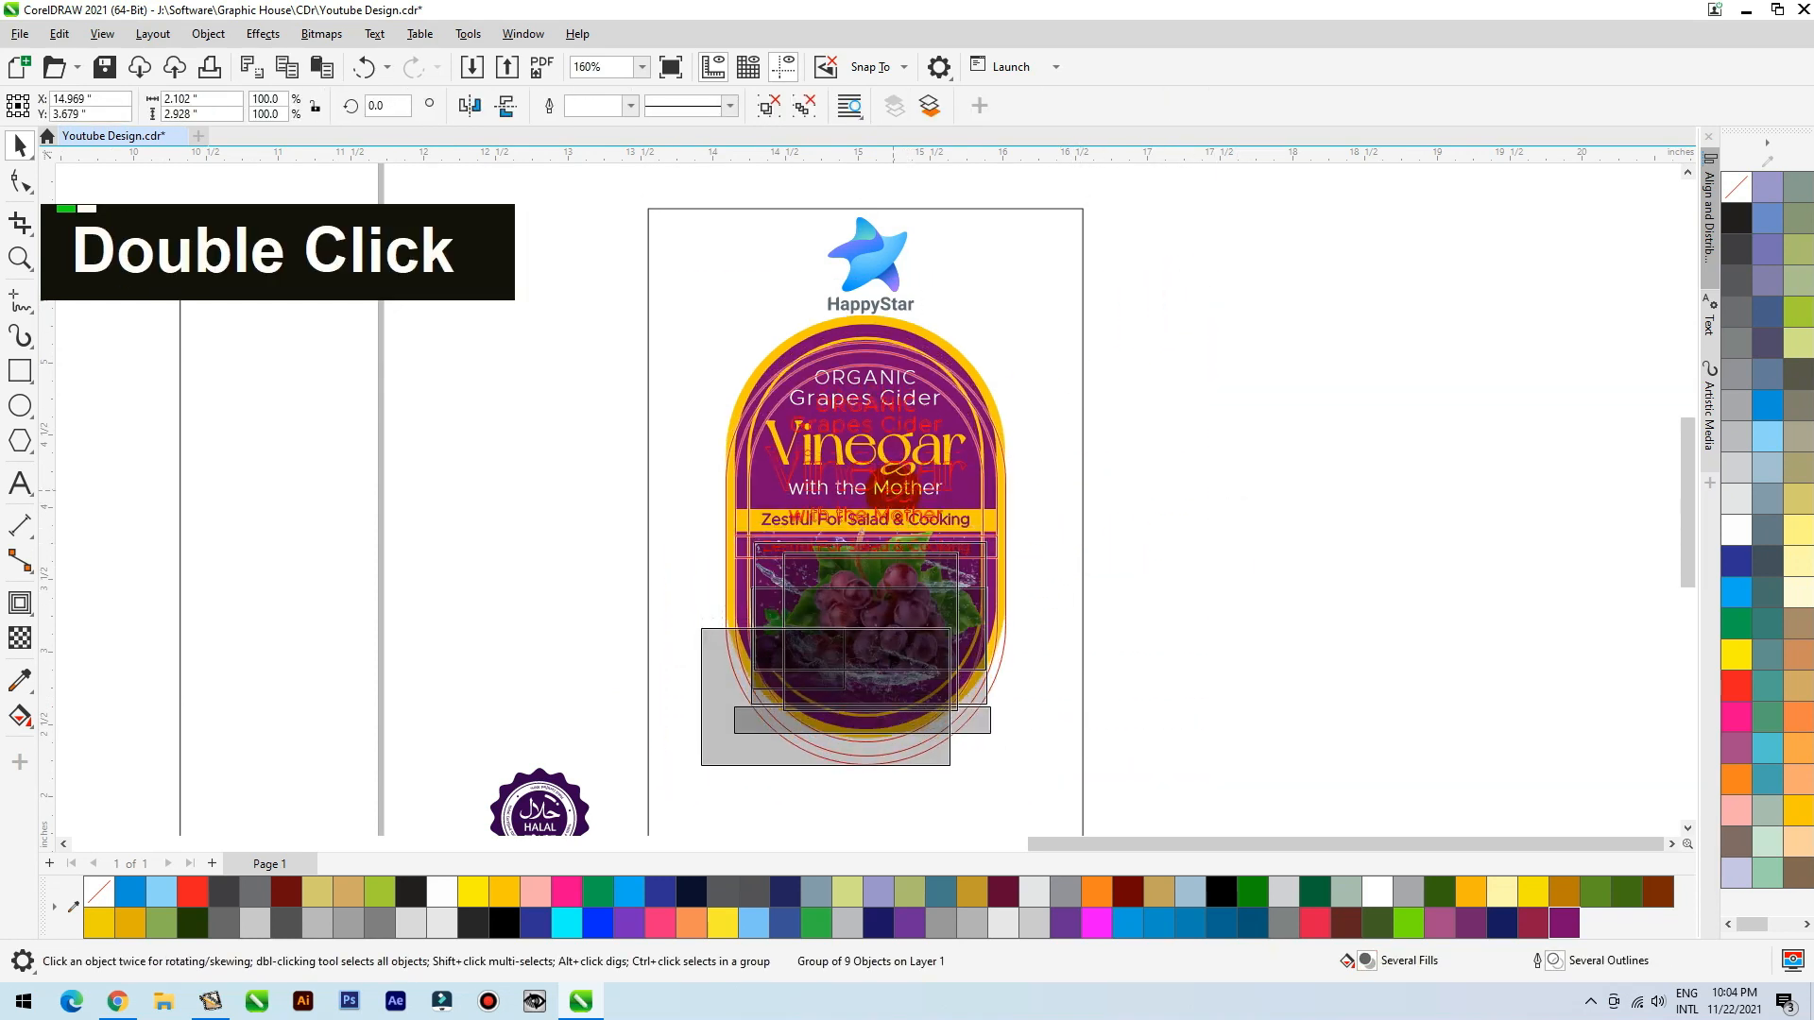
{"action": "left_click_drag", "start_coordinate": [878, 491], "coordinate": [893, 493]}
{"action": "key", "text": "Down"}
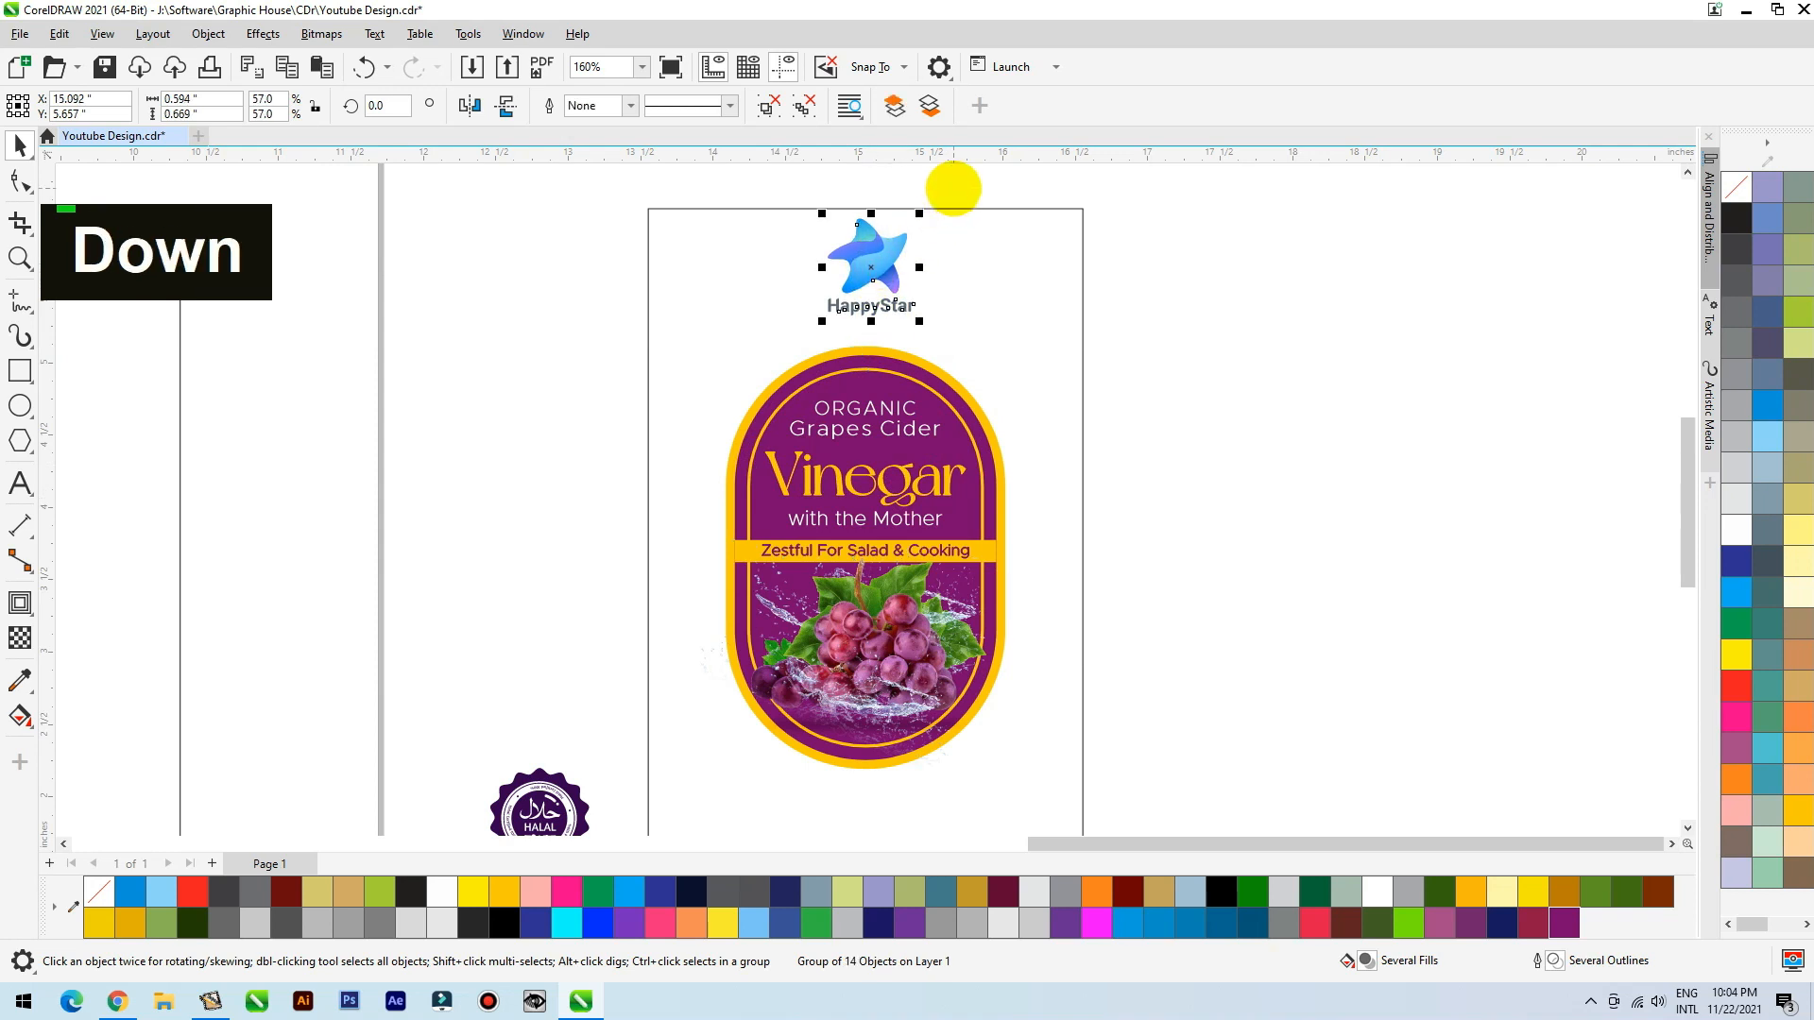
{"action": "left_click", "coordinate": [949, 208], "text": "shift"}
{"action": "key", "text": "c"}
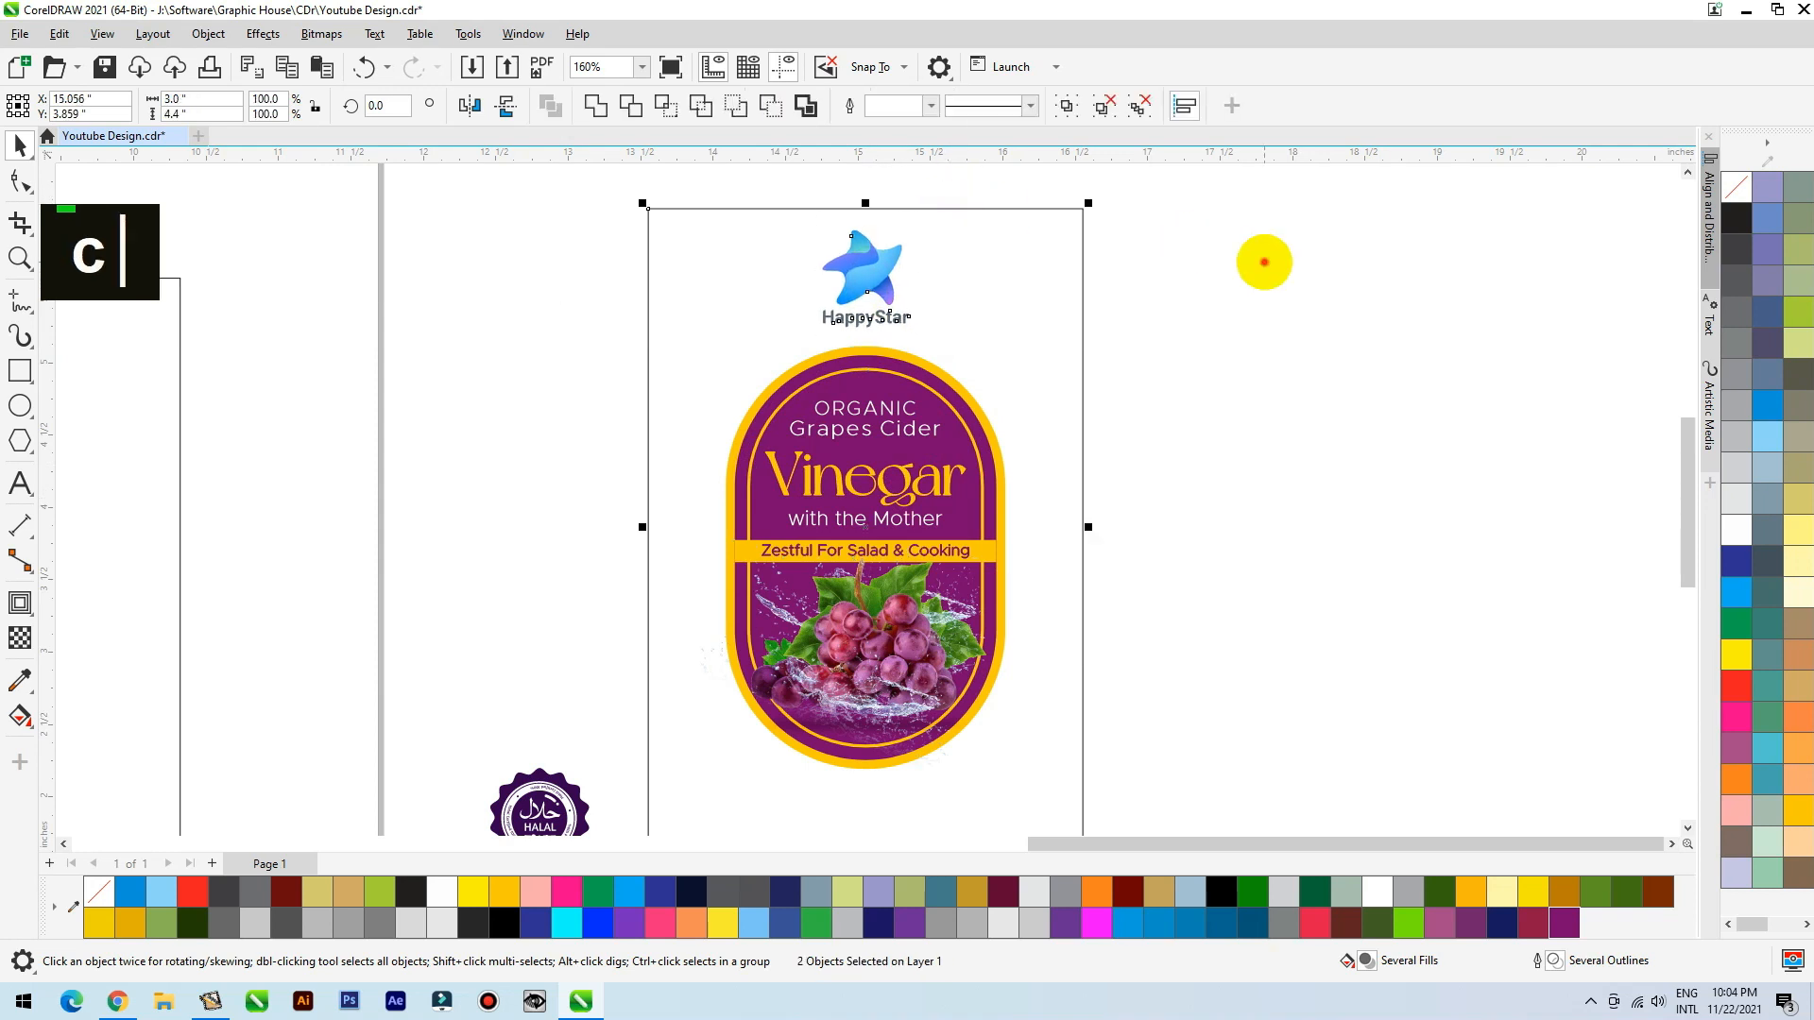
Step: Move the Halal seal into the panel's lower-left corner and scale it down to about 0.5 inches across
{"action": "scroll", "coordinate": [1106, 259], "scroll_direction": "down", "scroll_amount": 2}
{"action": "left_click_drag", "start_coordinate": [699, 700], "coordinate": [807, 648]}
{"action": "key", "text": "F2"}
{"action": "left_click_drag", "start_coordinate": [629, 538], "coordinate": [1097, 720]}
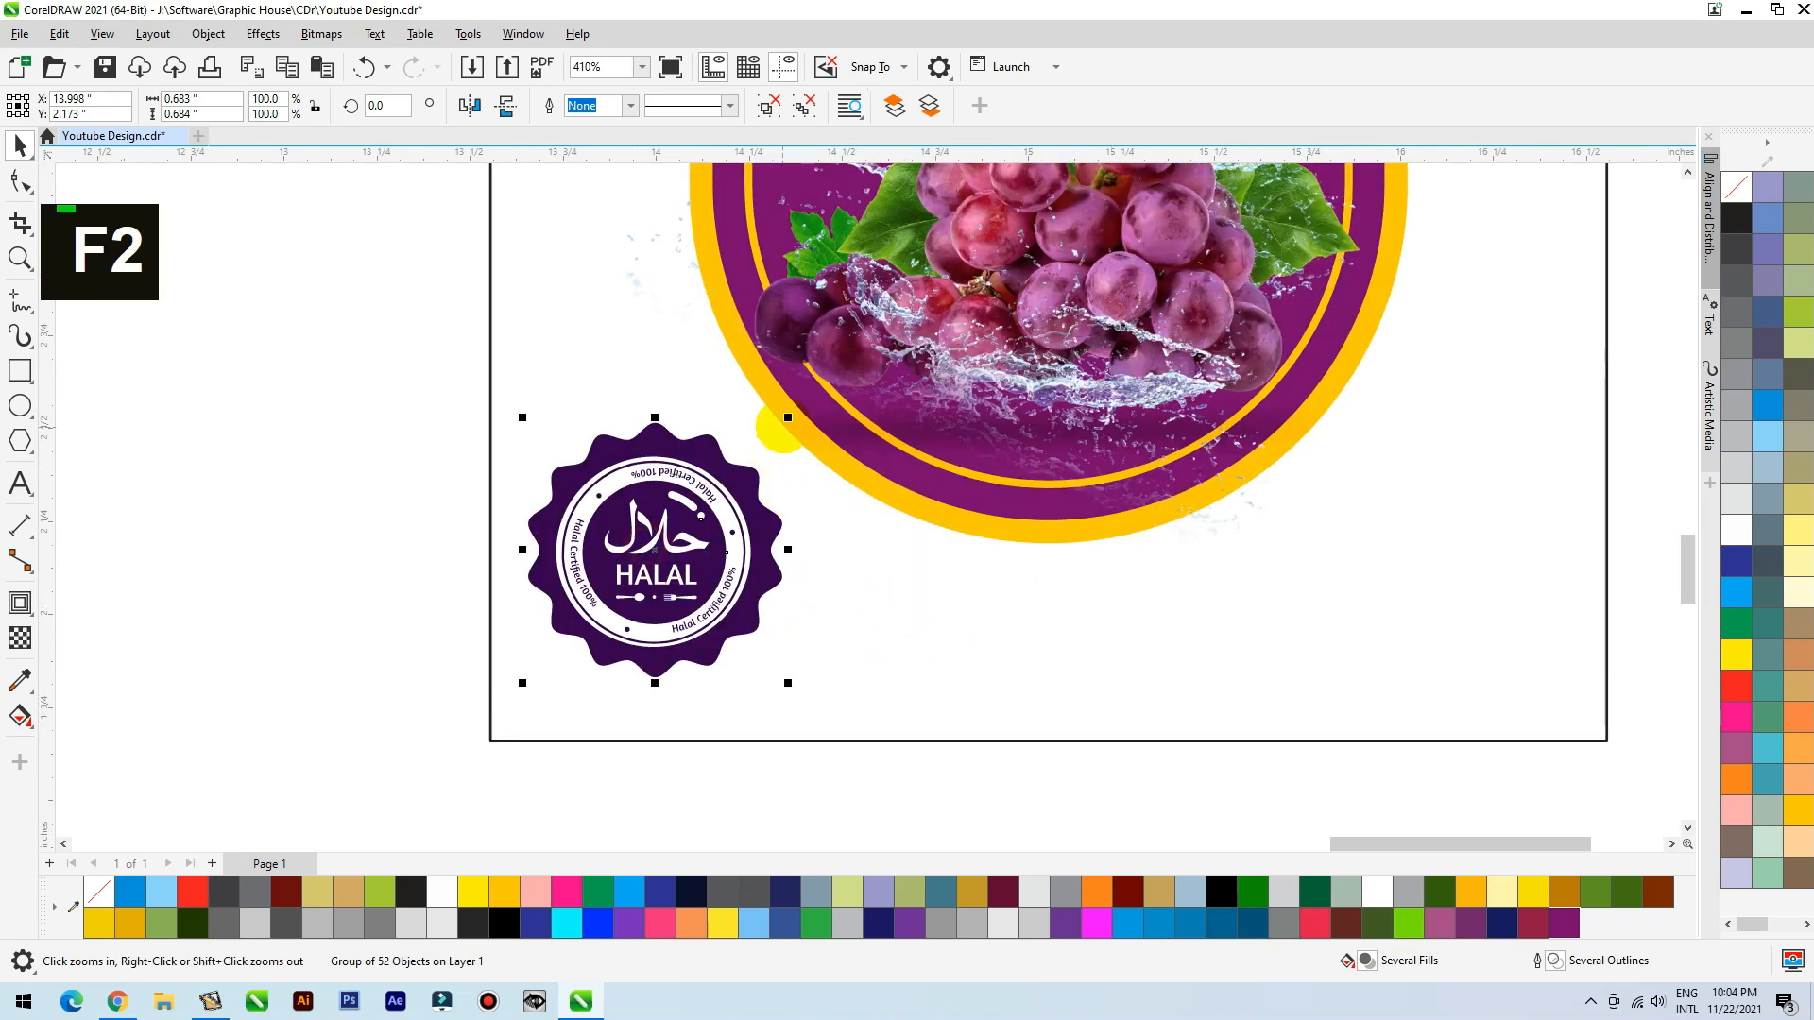
{"action": "left_click_drag", "start_coordinate": [788, 419], "coordinate": [719, 487]}
{"action": "left_click_drag", "start_coordinate": [655, 578], "coordinate": [684, 603]}
Step: Ungroup the Halal seal and fill its scalloped outer shape and inner circle with the badge's purple, R120 G5 B107
{"action": "left_click", "coordinate": [780, 109]}
{"action": "left_click", "coordinate": [341, 397]}
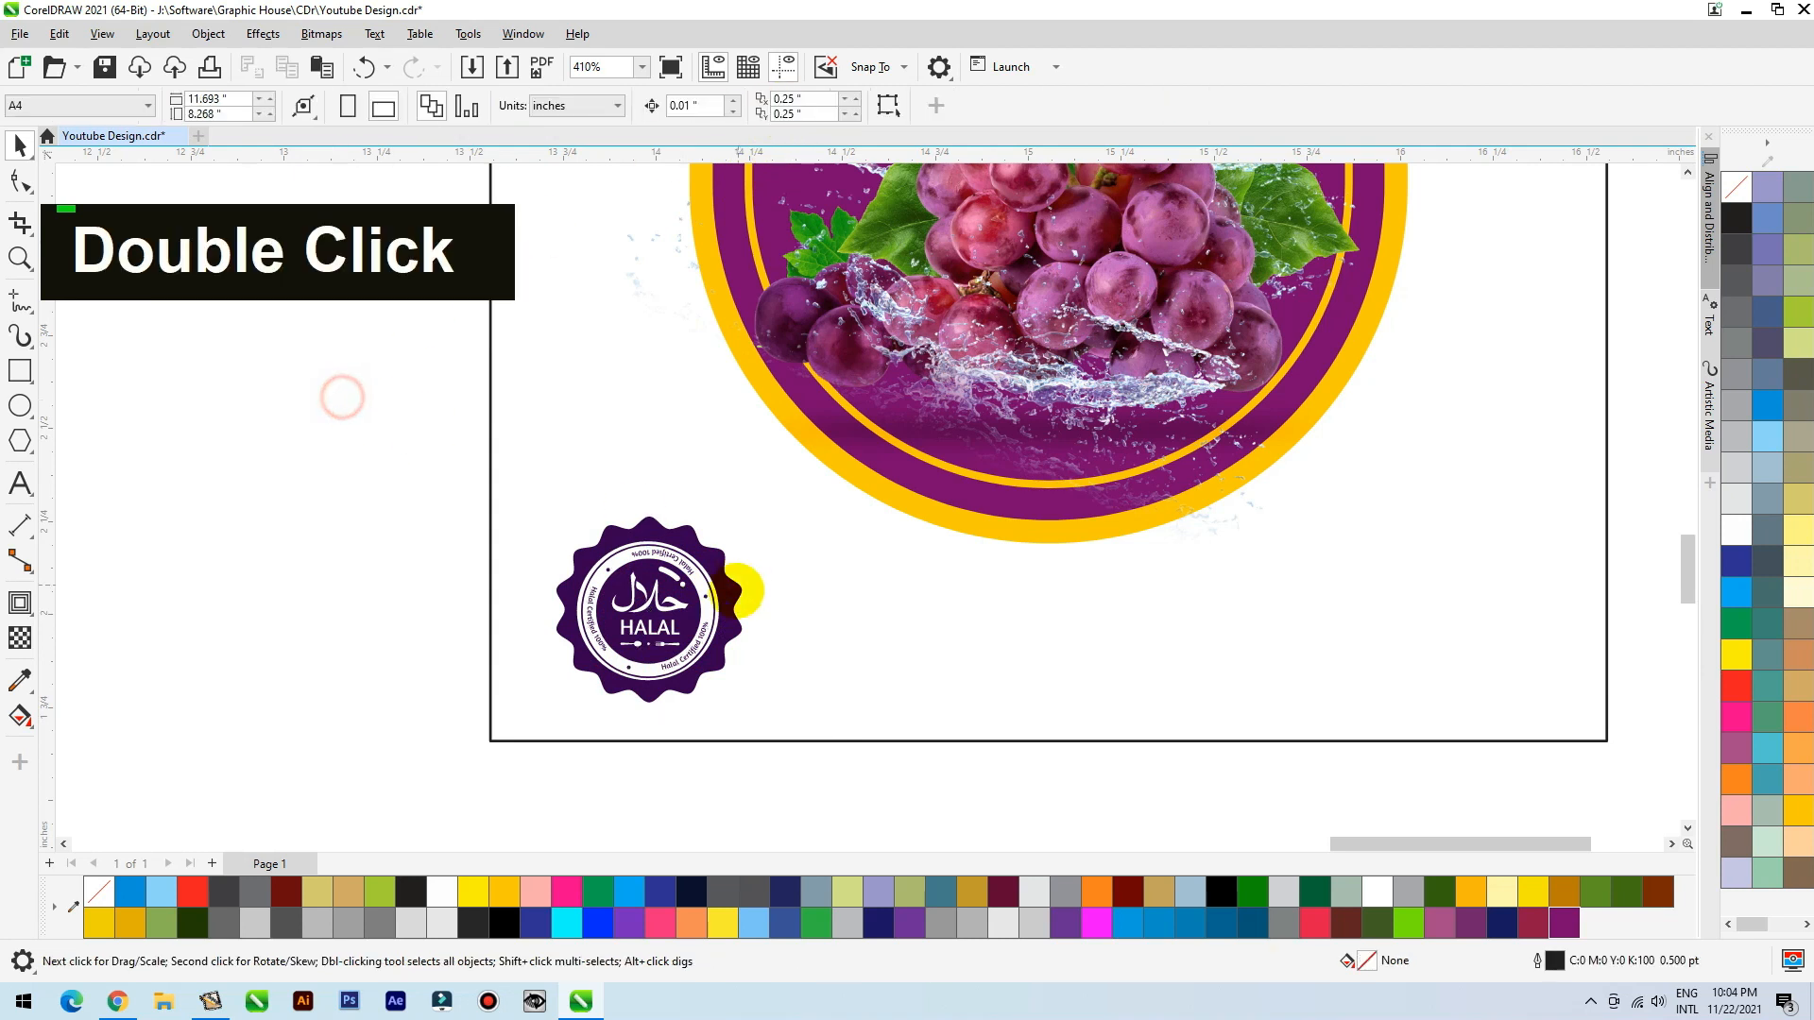
{"action": "left_click", "coordinate": [734, 616]}
{"action": "left_click", "coordinate": [1557, 924]}
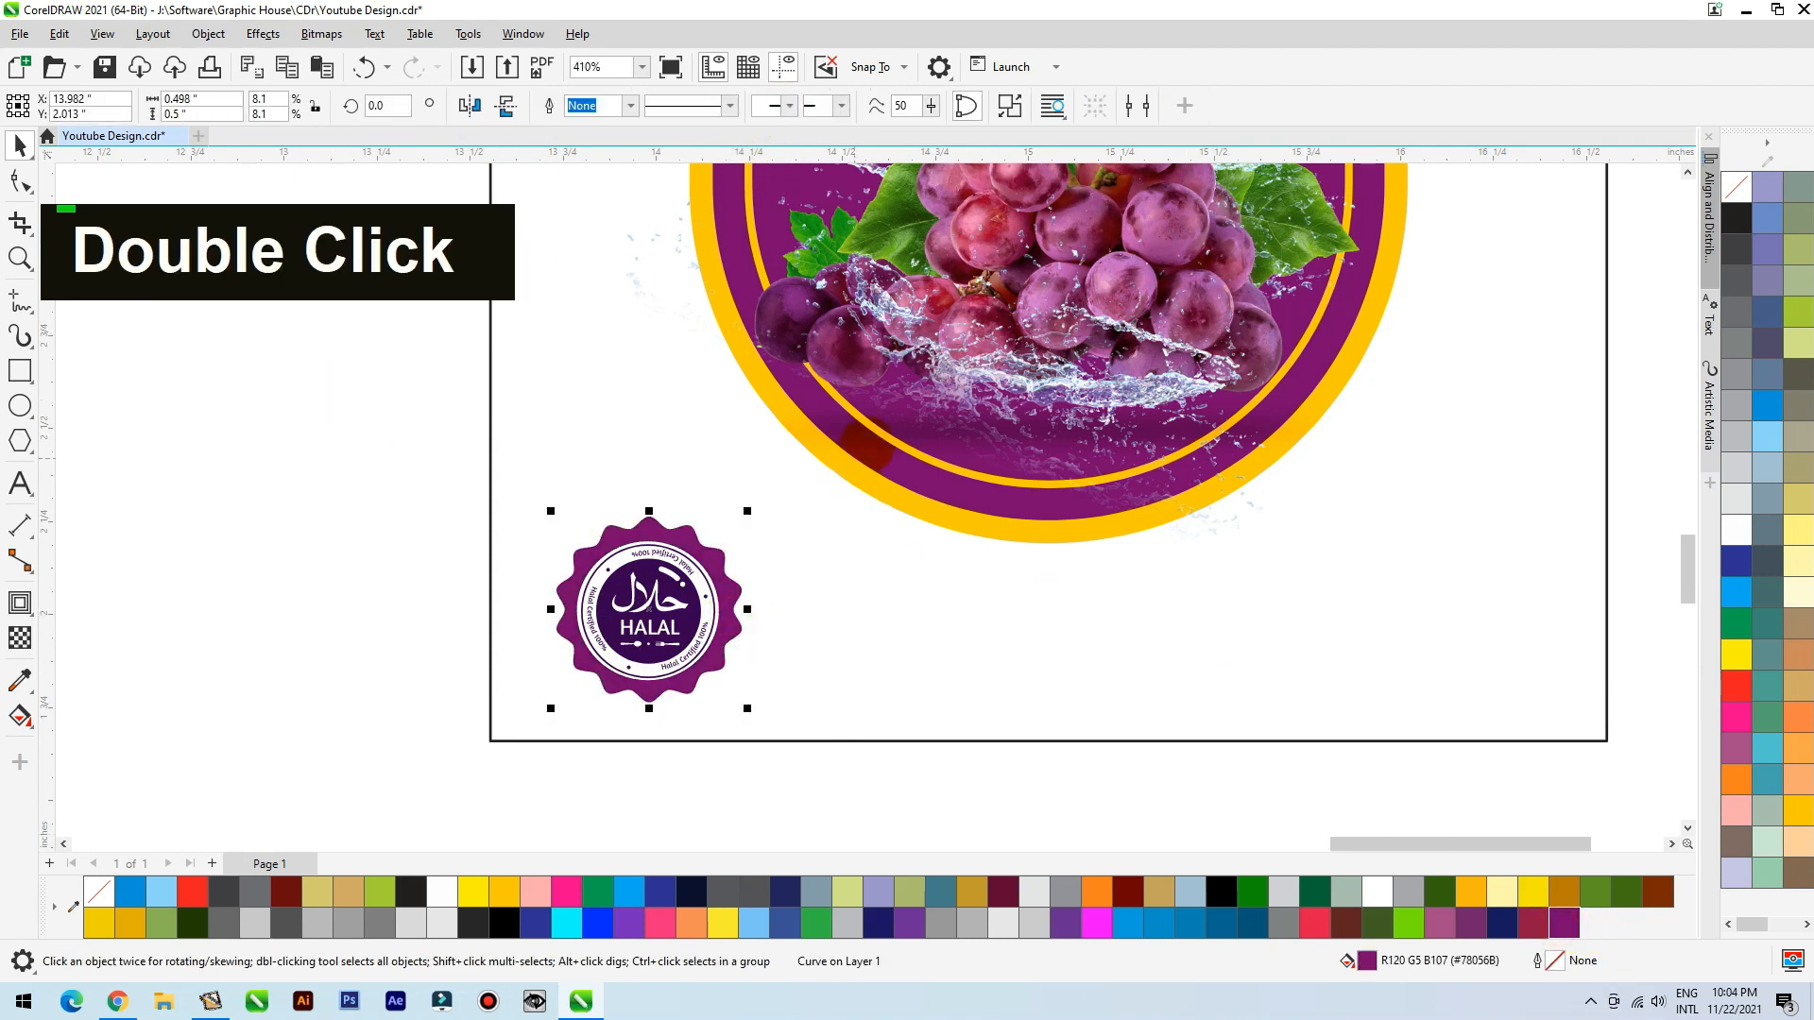
{"action": "key", "text": "F2"}
{"action": "left_click_drag", "start_coordinate": [866, 447], "coordinate": [459, 780]}
{"action": "left_click", "coordinate": [912, 518]}
{"action": "key", "text": "ctrl+r"}
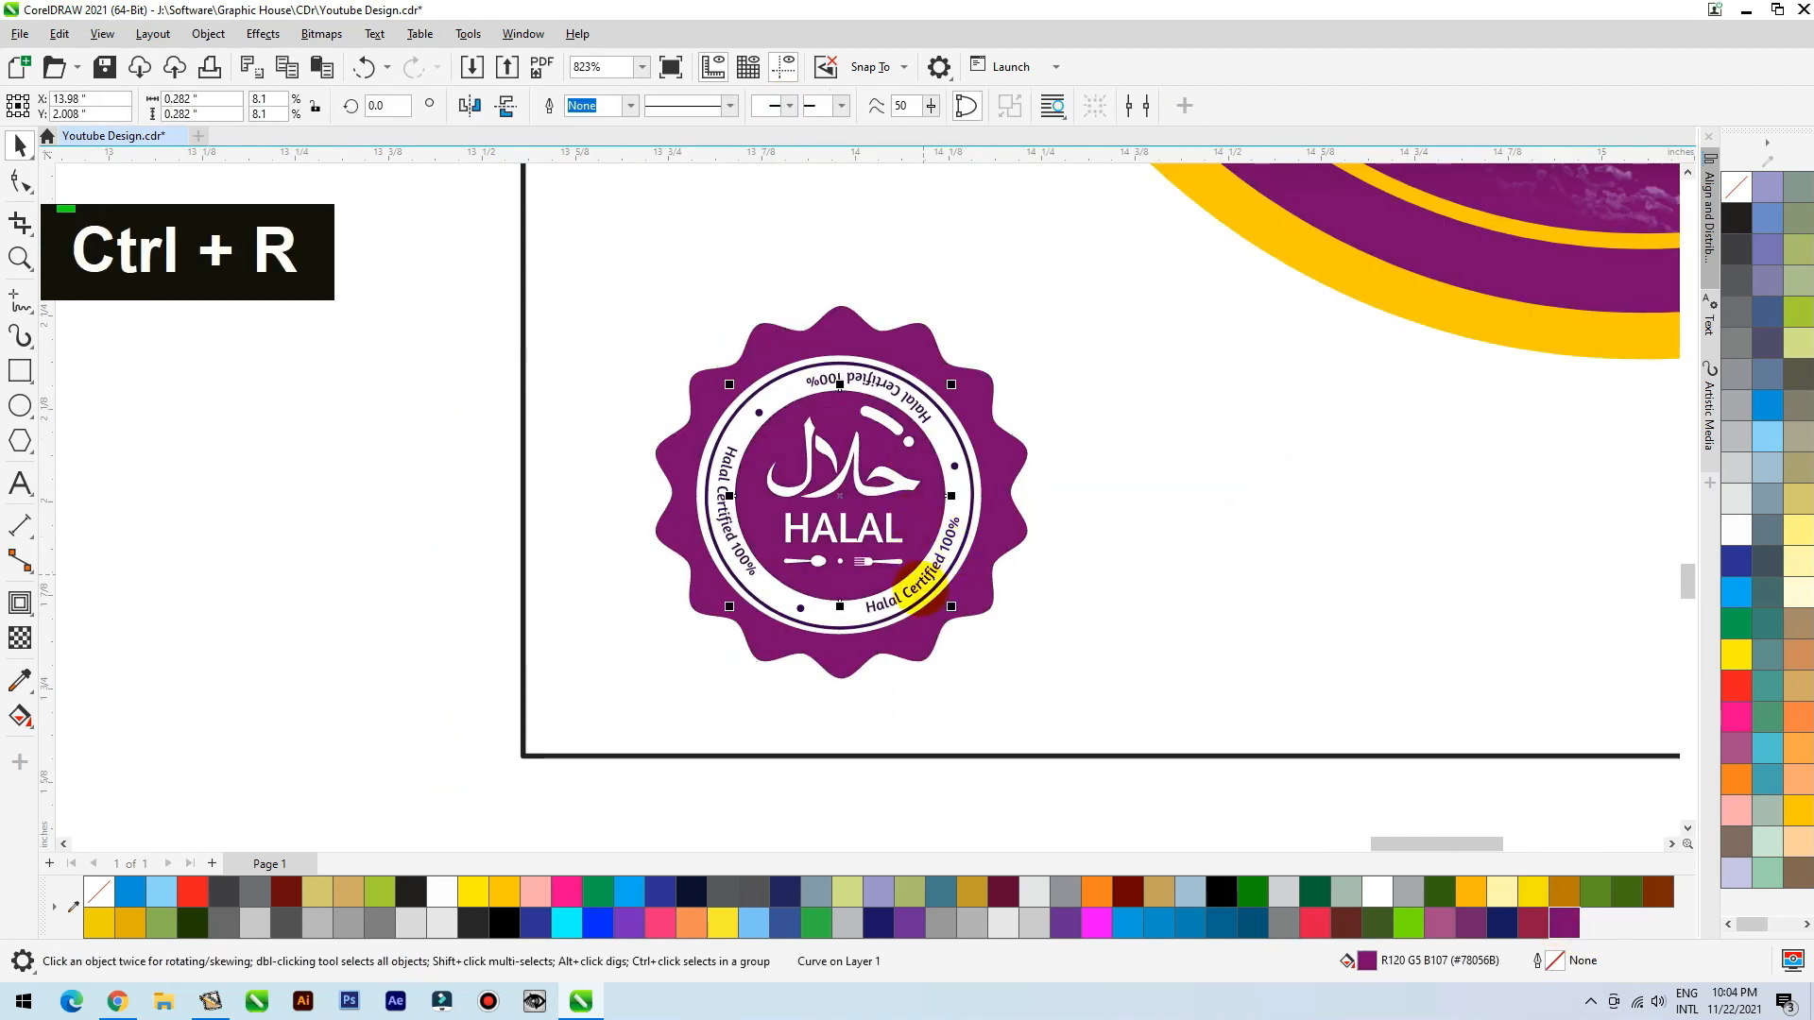
{"action": "left_click", "coordinate": [407, 626]}
Step: Place the "750 ml" text in the panel's lower-right corner at about 0.56 by 0.157 inches
{"action": "scroll", "coordinate": [416, 661], "scroll_direction": "down", "scroll_amount": 6}
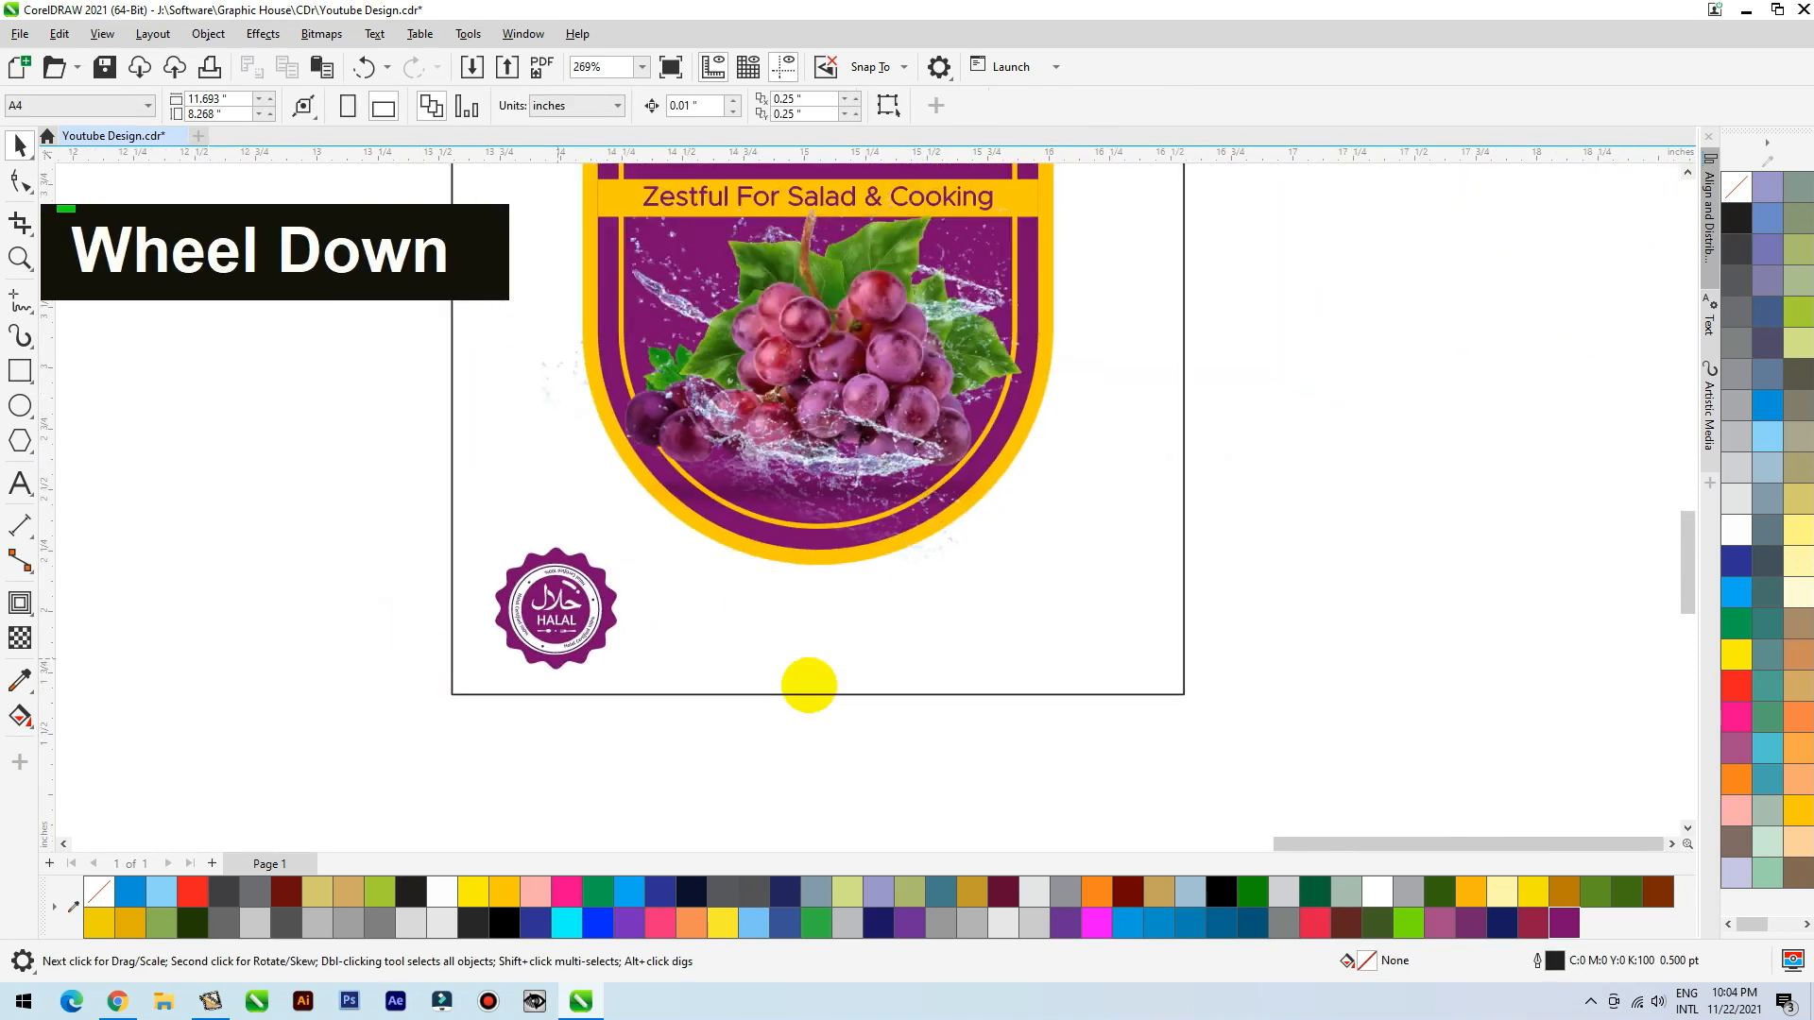
{"action": "left_click_drag", "start_coordinate": [1264, 744], "coordinate": [1139, 626]}
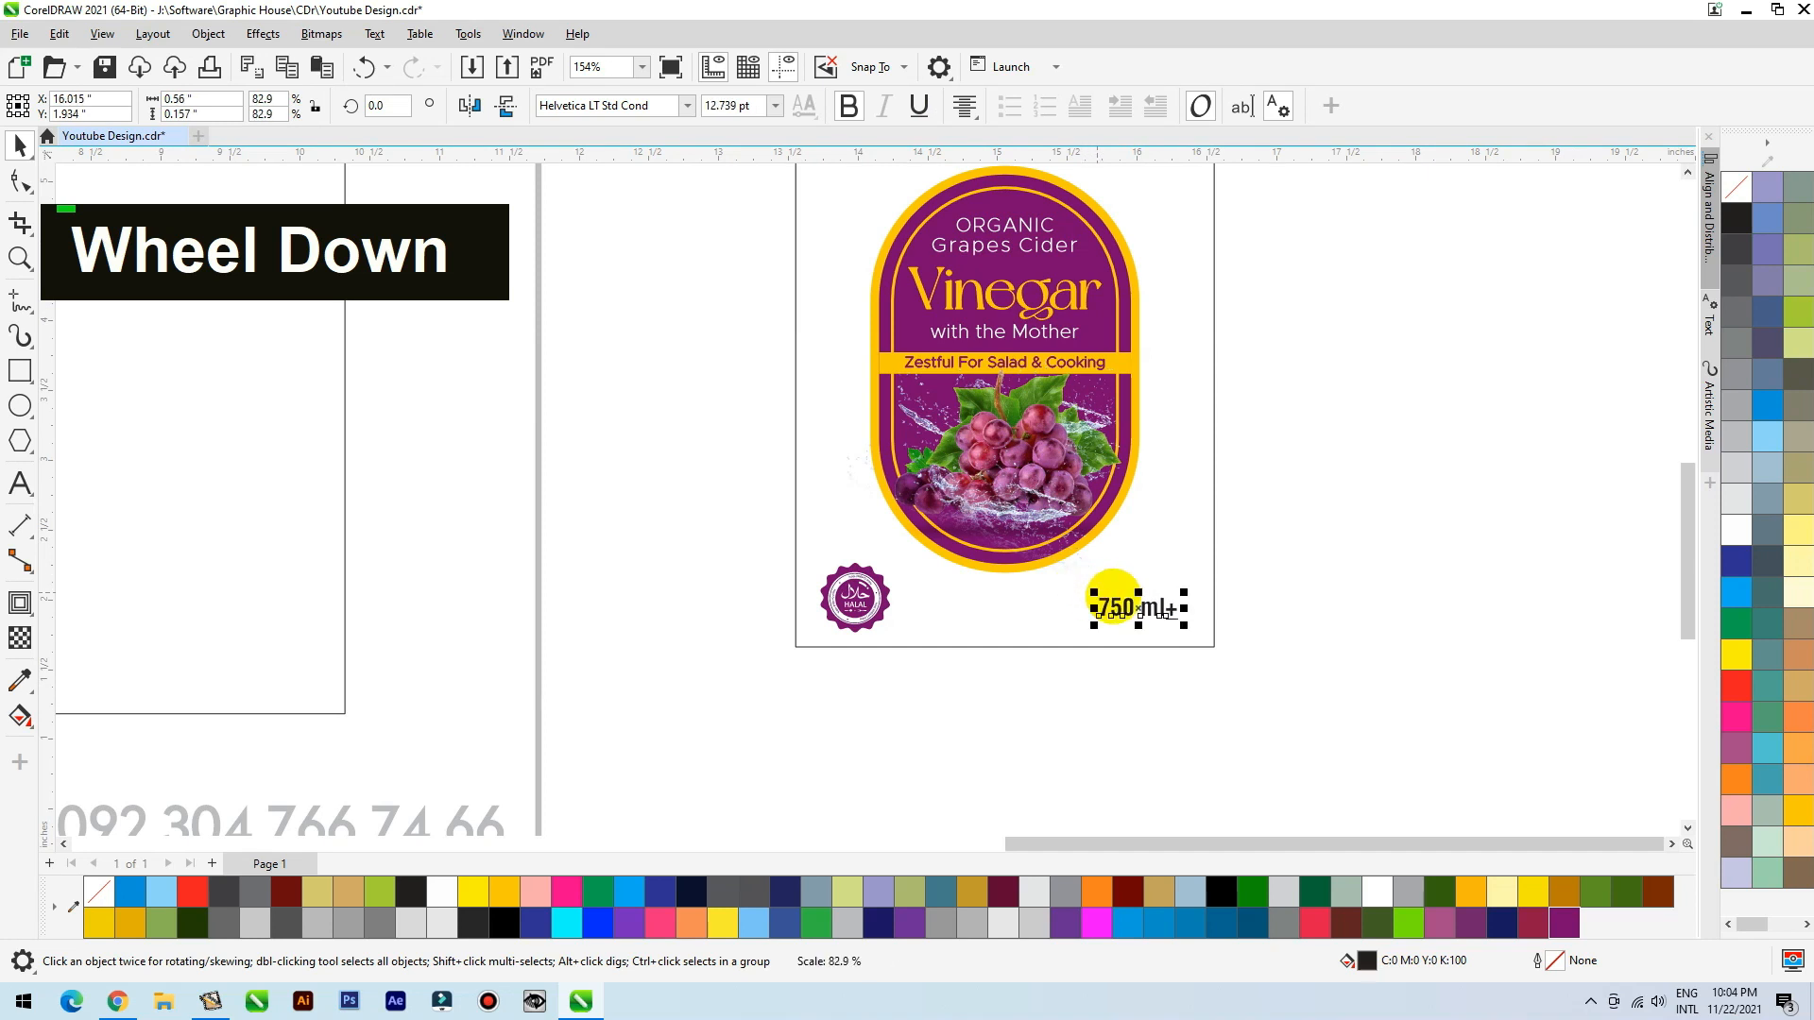
Step: Group the finished panel with all its contents and move it into the middle section of the three-panel label layout
{"action": "scroll", "coordinate": [1301, 695], "scroll_direction": "down", "scroll_amount": 2}
{"action": "left_click_drag", "start_coordinate": [1364, 733], "coordinate": [1008, 296]}
{"action": "key", "text": "ctrl+g"}
{"action": "left_click_drag", "start_coordinate": [1051, 373], "coordinate": [412, 407]}
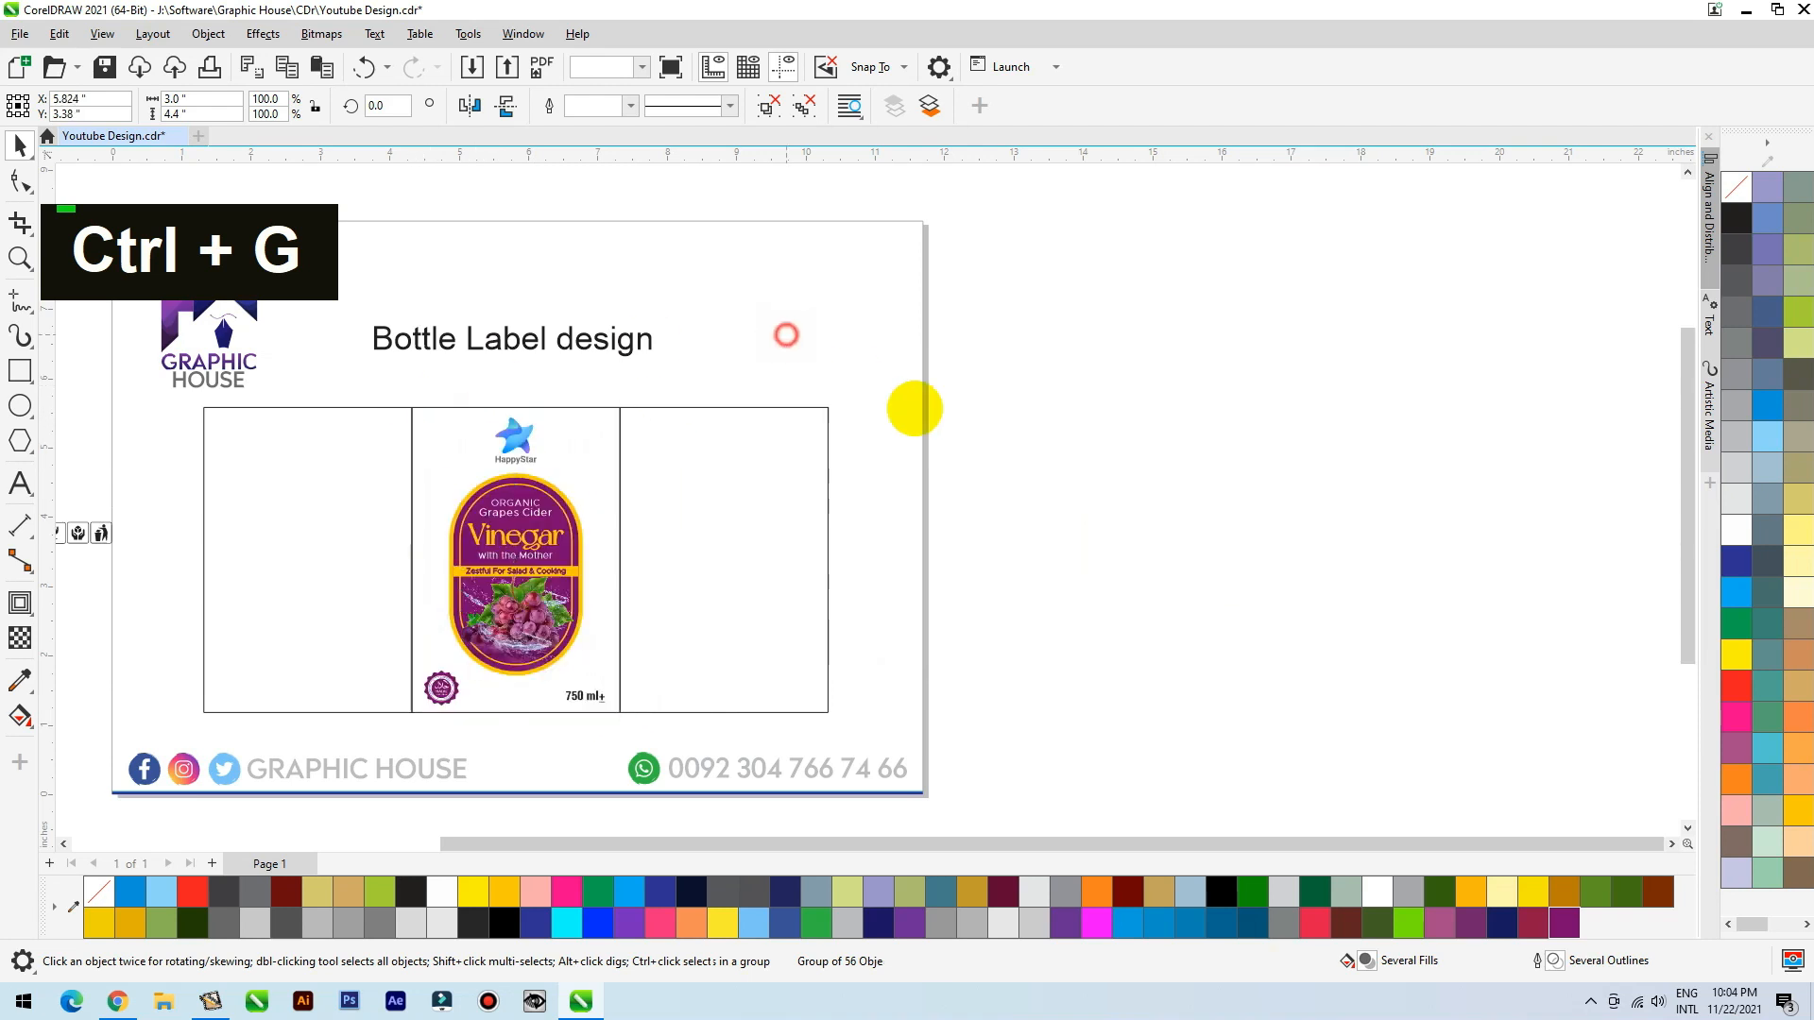
{"action": "key", "text": "F2"}
{"action": "key", "text": "F3"}
{"action": "left_click", "coordinate": [392, 539]}
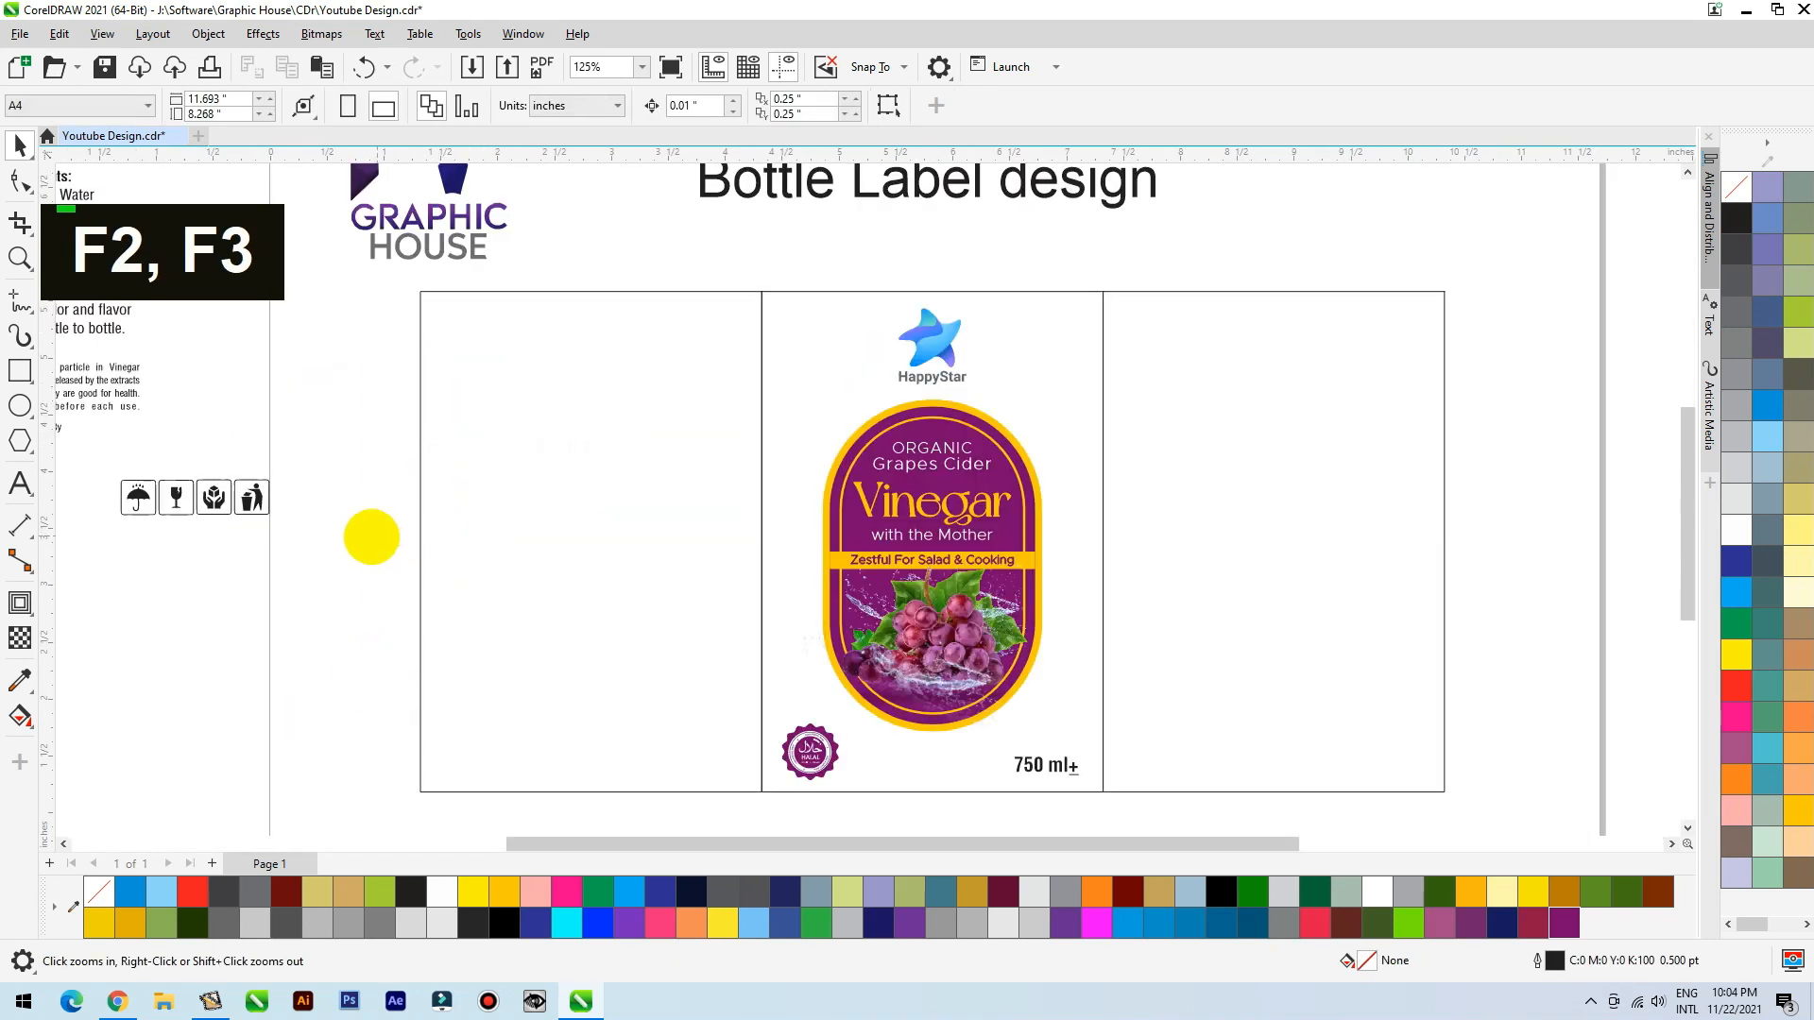
Step: Move the ingredients and directions text and the row of handling icons into the right panel of the label layout
{"action": "scroll", "coordinate": [598, 611], "scroll_direction": "down", "scroll_amount": 2}
{"action": "left_click", "coordinate": [241, 468]}
{"action": "left_click_drag", "start_coordinate": [241, 467], "coordinate": [1019, 571]}
{"action": "scroll", "coordinate": [846, 655], "scroll_direction": "down", "scroll_amount": 2}
{"action": "left_click", "coordinate": [425, 565]}
{"action": "left_click_drag", "start_coordinate": [425, 565], "coordinate": [943, 681]}
Step: Ungroup the middle panel and place a copy of its HappyStar logo in the right panel, below the "Marketed By" line
{"action": "left_click", "coordinate": [803, 482]}
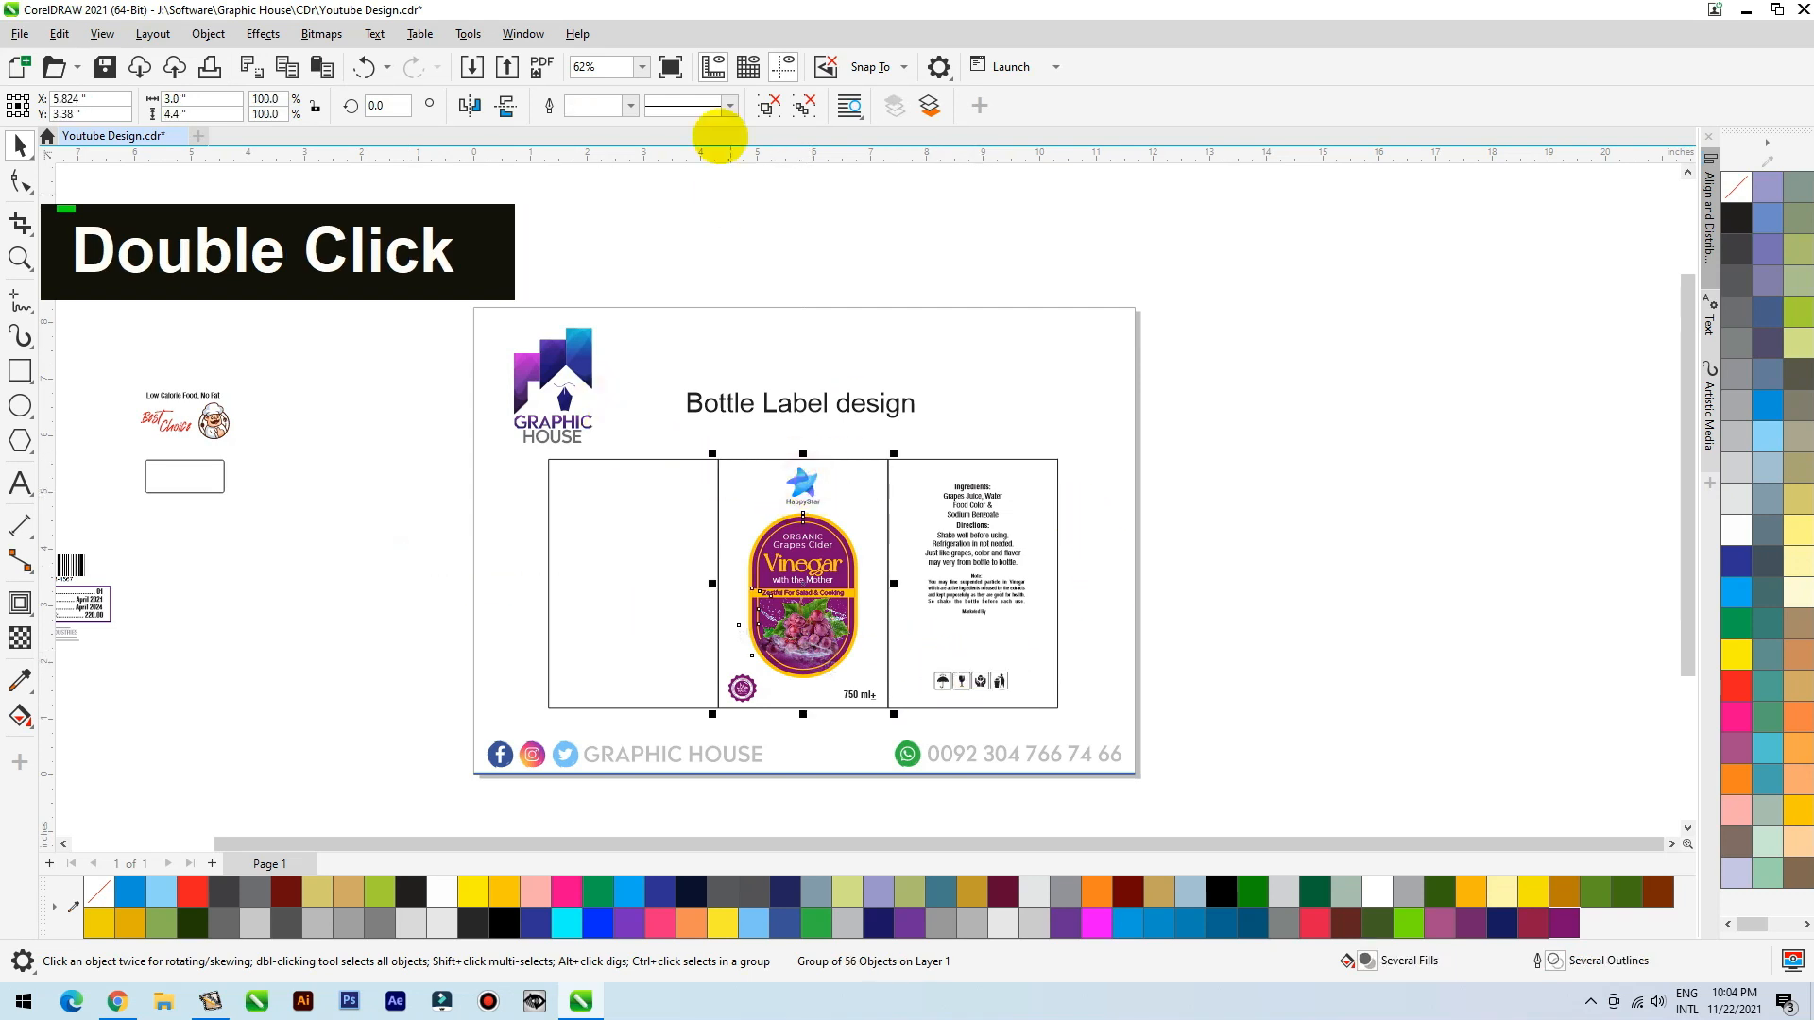
{"action": "left_click", "coordinate": [766, 107]}
{"action": "left_click_drag", "start_coordinate": [801, 482], "coordinate": [974, 636]}
{"action": "right_click", "coordinate": [974, 637]}
Step: Lower the row of handling icons slightly and centre it horizontally in the right panel
{"action": "key", "text": "F2"}
{"action": "left_click_drag", "start_coordinate": [1131, 593], "coordinate": [859, 737]}
{"action": "left_click_drag", "start_coordinate": [813, 576], "coordinate": [815, 582]}
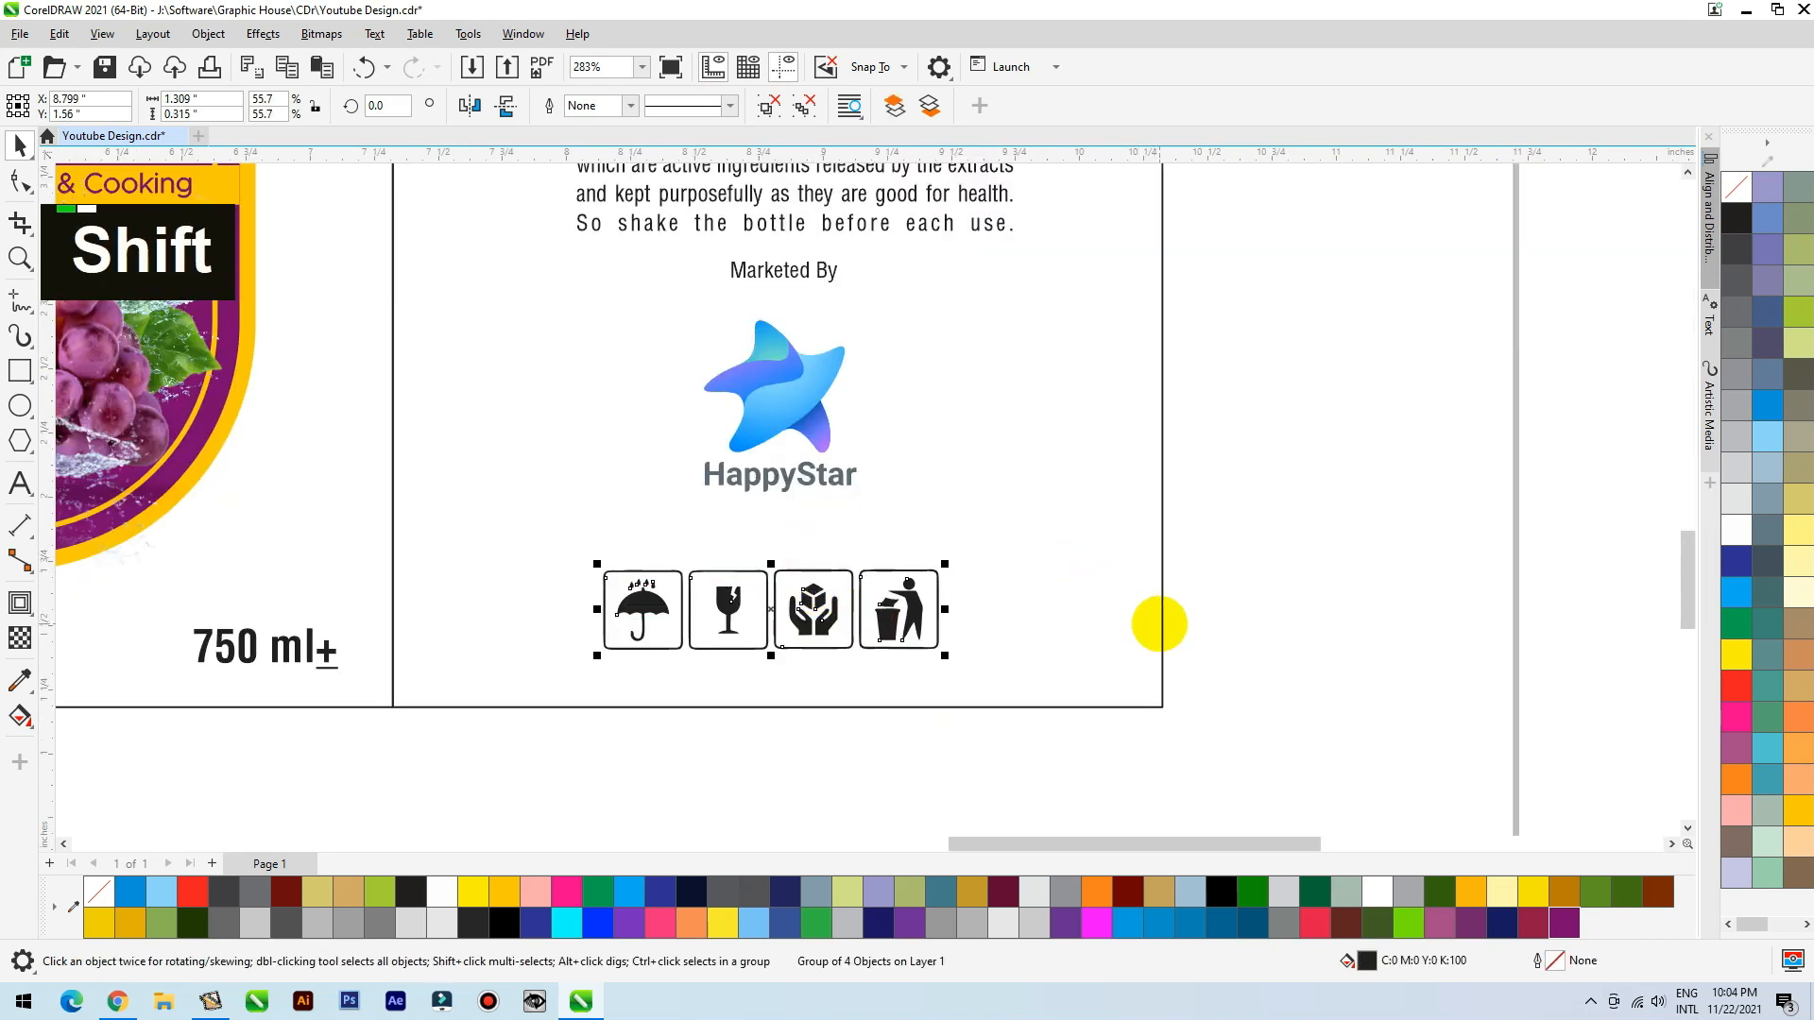
{"action": "left_click", "coordinate": [1161, 621]}
Step: Enlarge the copied HappyStar logo and fit it between the "Marketed By" line and the handling icons
{"action": "double_click", "coordinate": [777, 382]}
{"action": "left_click_drag", "start_coordinate": [777, 383], "coordinate": [774, 436]}
{"action": "left_click_drag", "start_coordinate": [857, 368], "coordinate": [901, 314]}
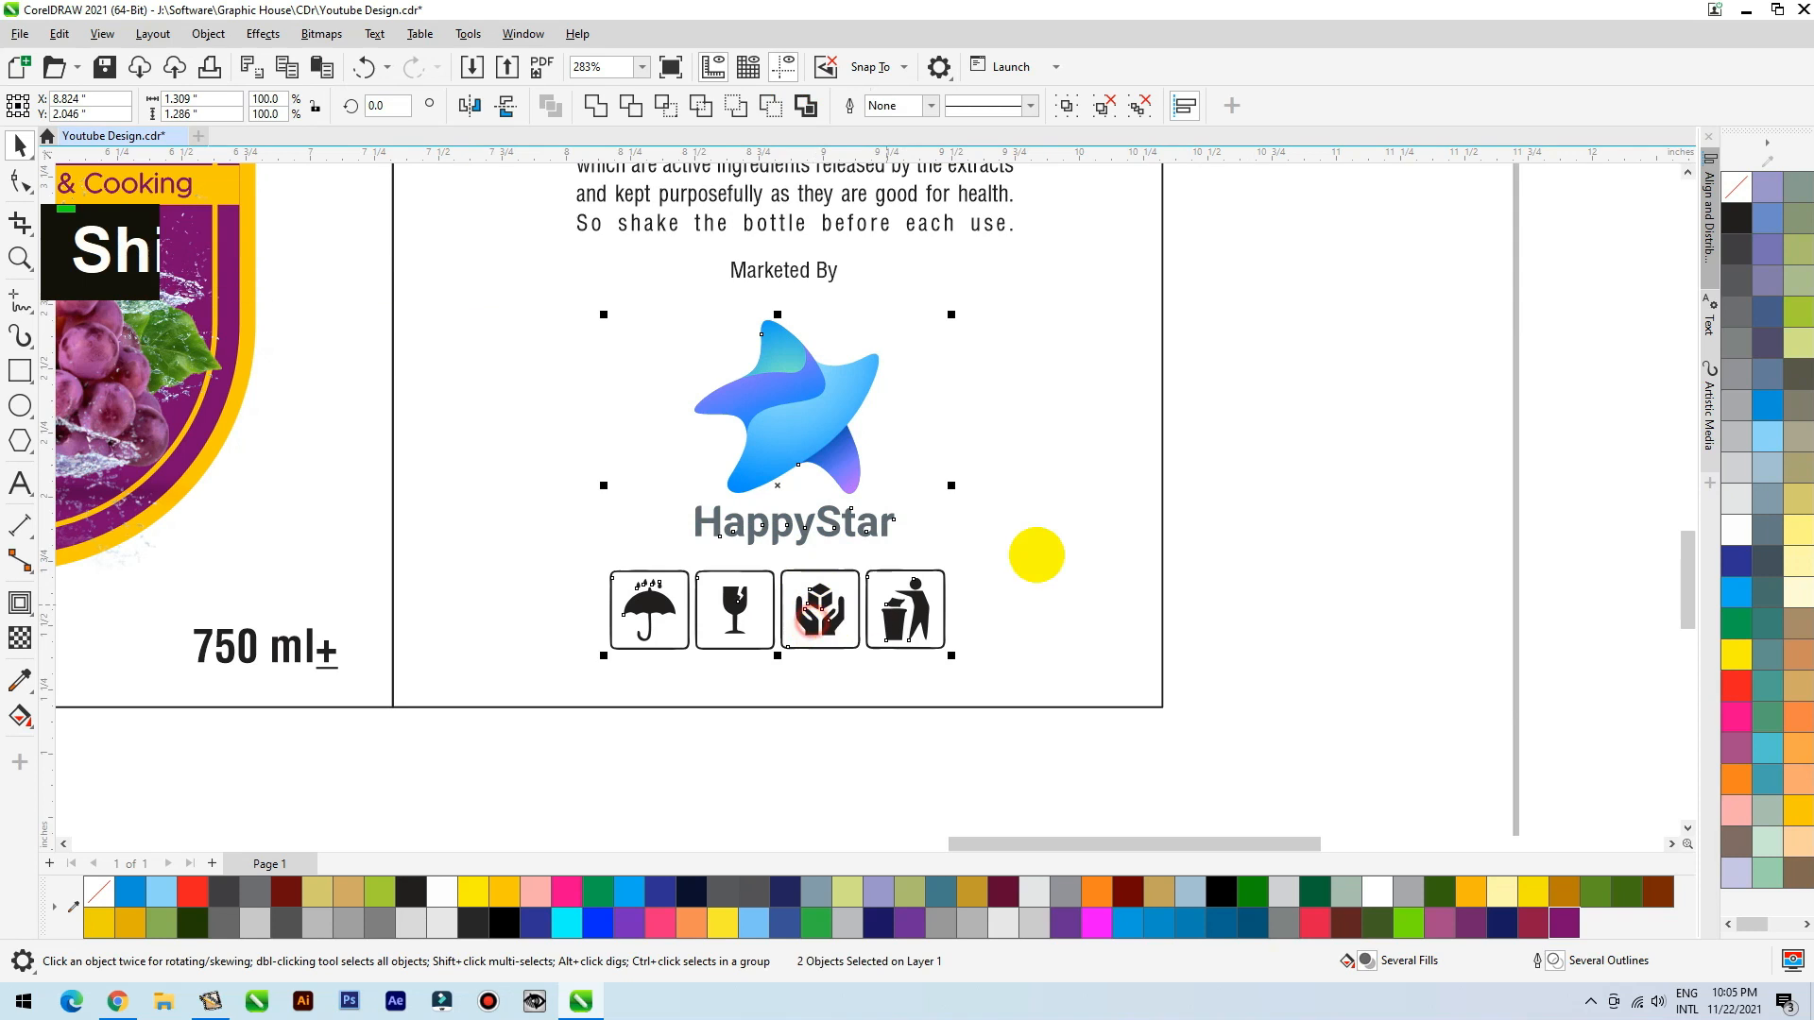
Step: Centre the ingredients text group and the HappyStar logo horizontally in the right panel
{"action": "left_click", "coordinate": [1243, 485]}
{"action": "scroll", "coordinate": [1256, 567], "scroll_direction": "down", "scroll_amount": 6}
{"action": "left_click", "coordinate": [1152, 472]}
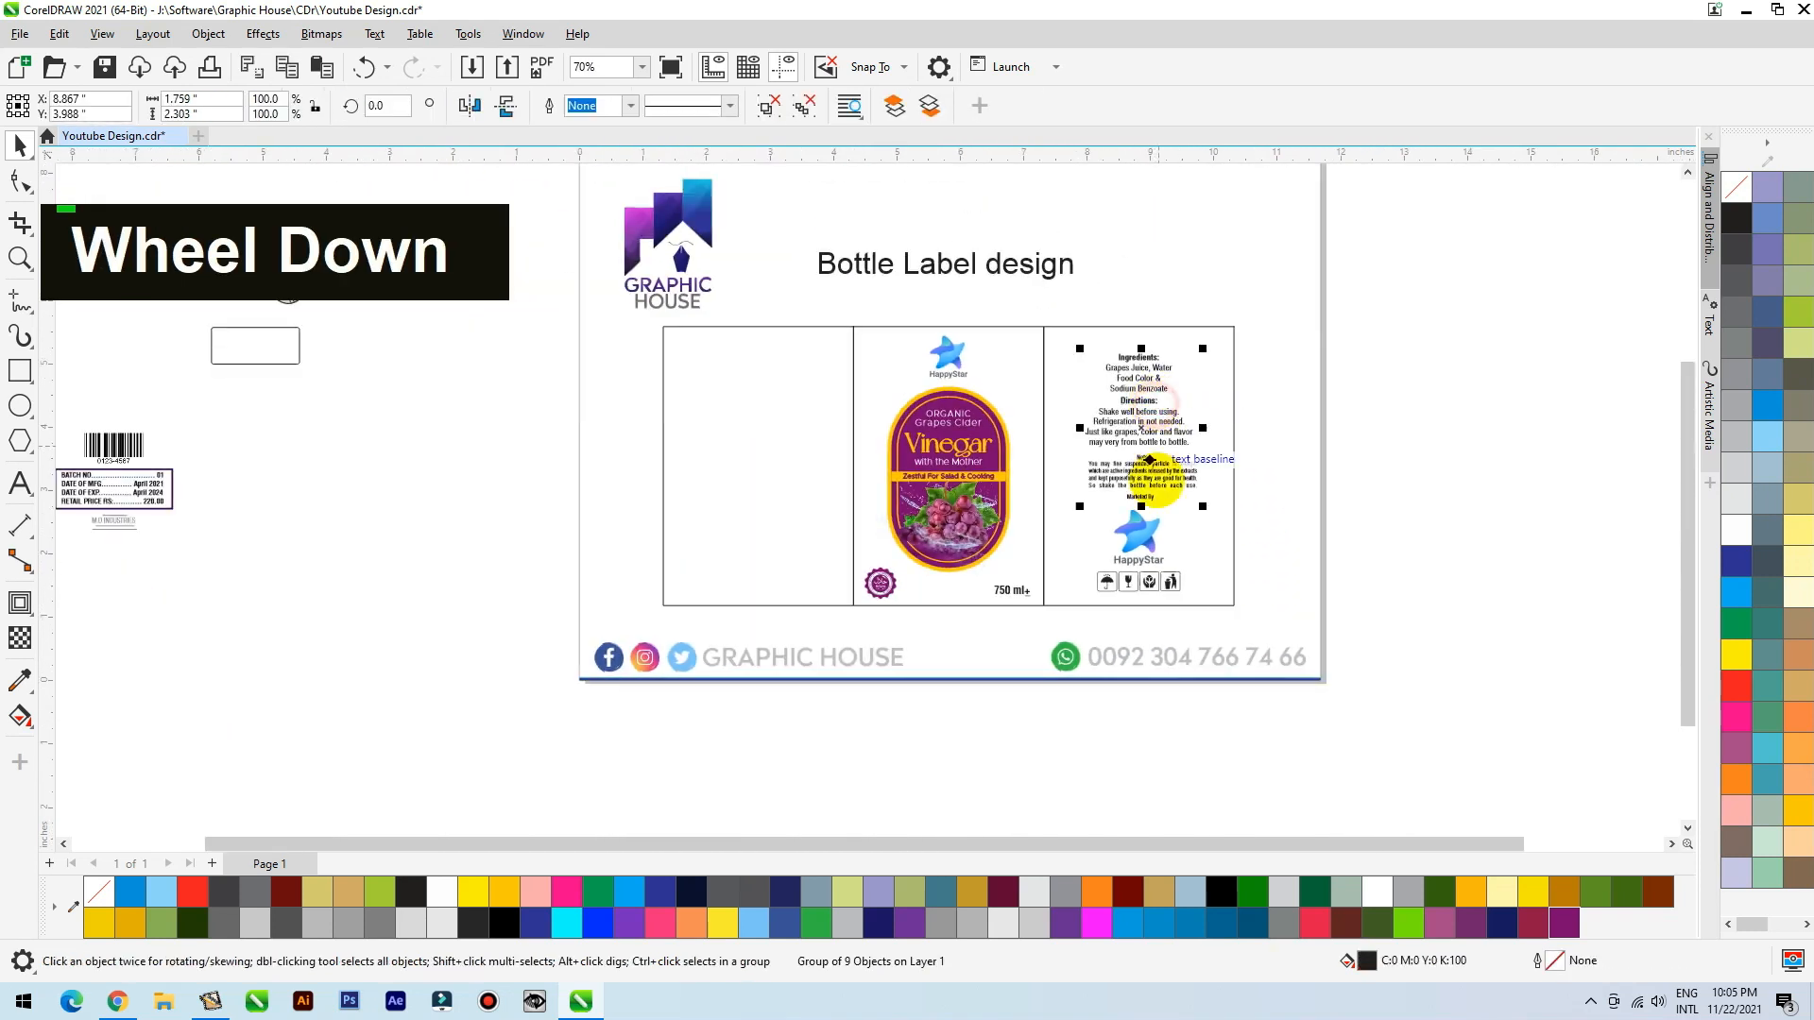
{"action": "left_click", "coordinate": [1143, 529], "text": "shift"}
{"action": "left_click", "coordinate": [1234, 514], "text": "shift"}
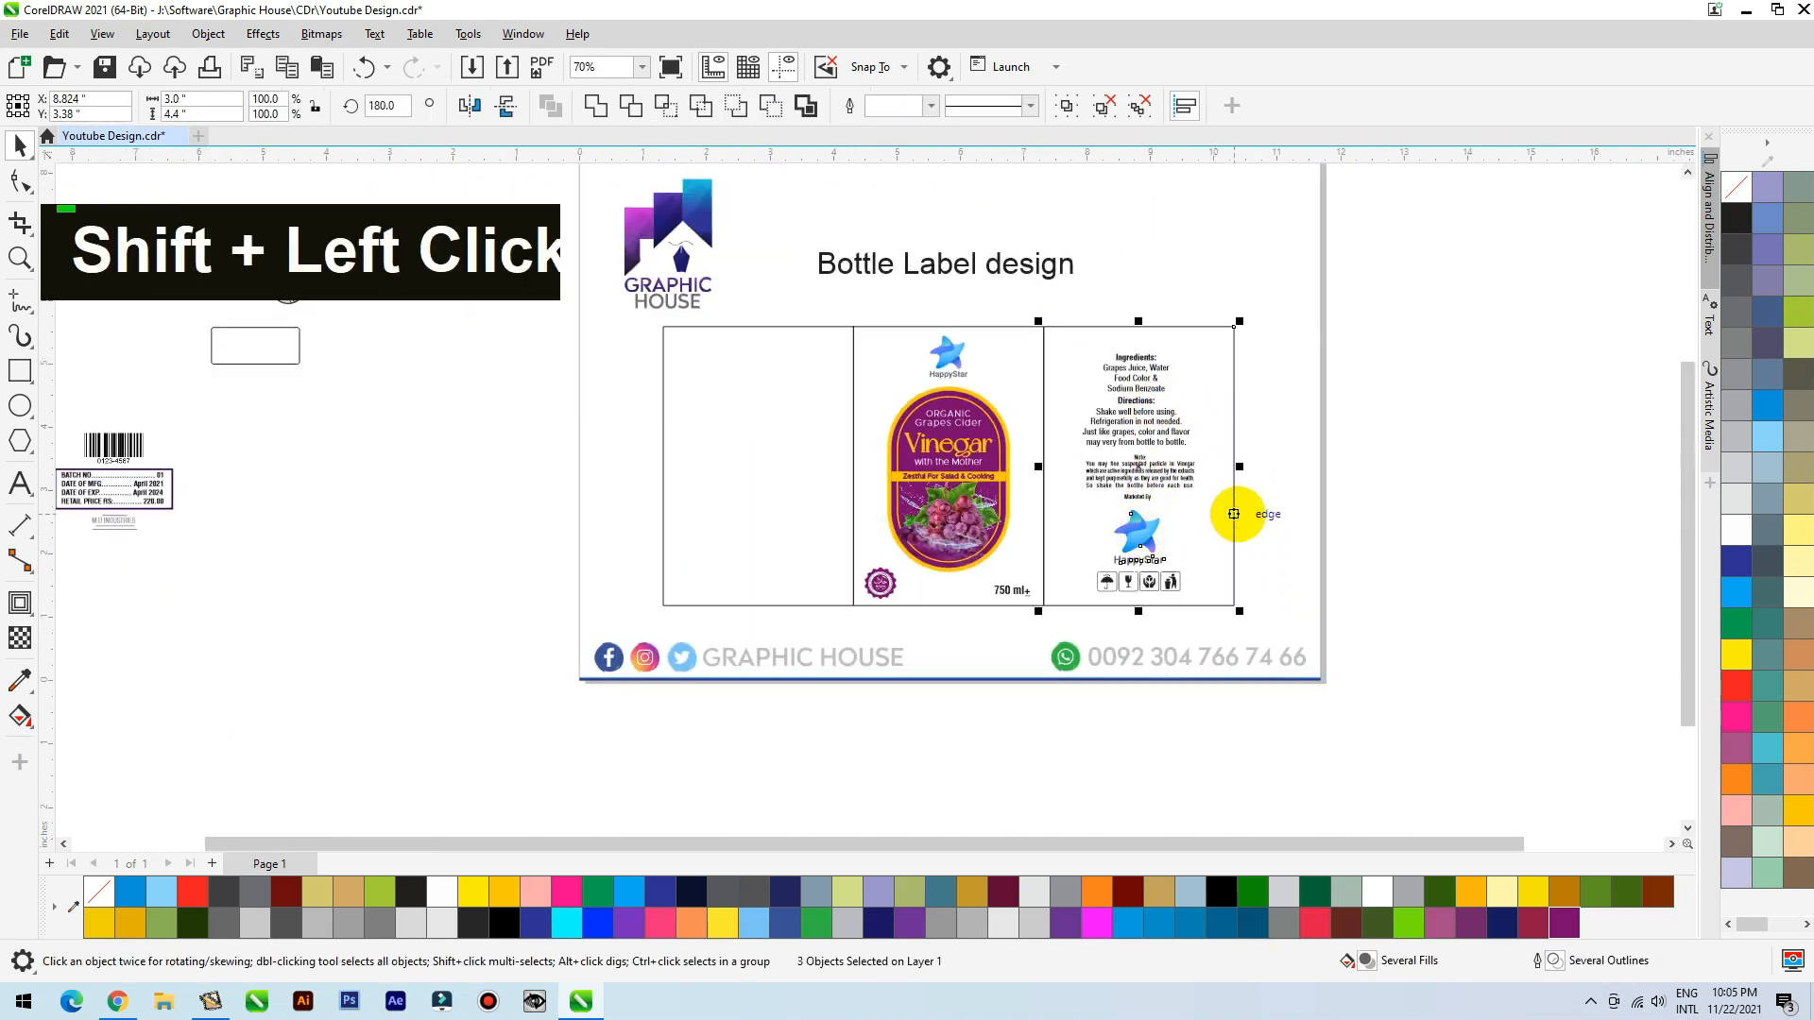
{"action": "left_click", "coordinate": [1280, 491]}
Step: Move the Best Choice group, empty rounded box, barcode, batch details box and manufacturer block from beside the page into the left panel
{"action": "scroll", "coordinate": [575, 492], "scroll_direction": "down", "scroll_amount": 1}
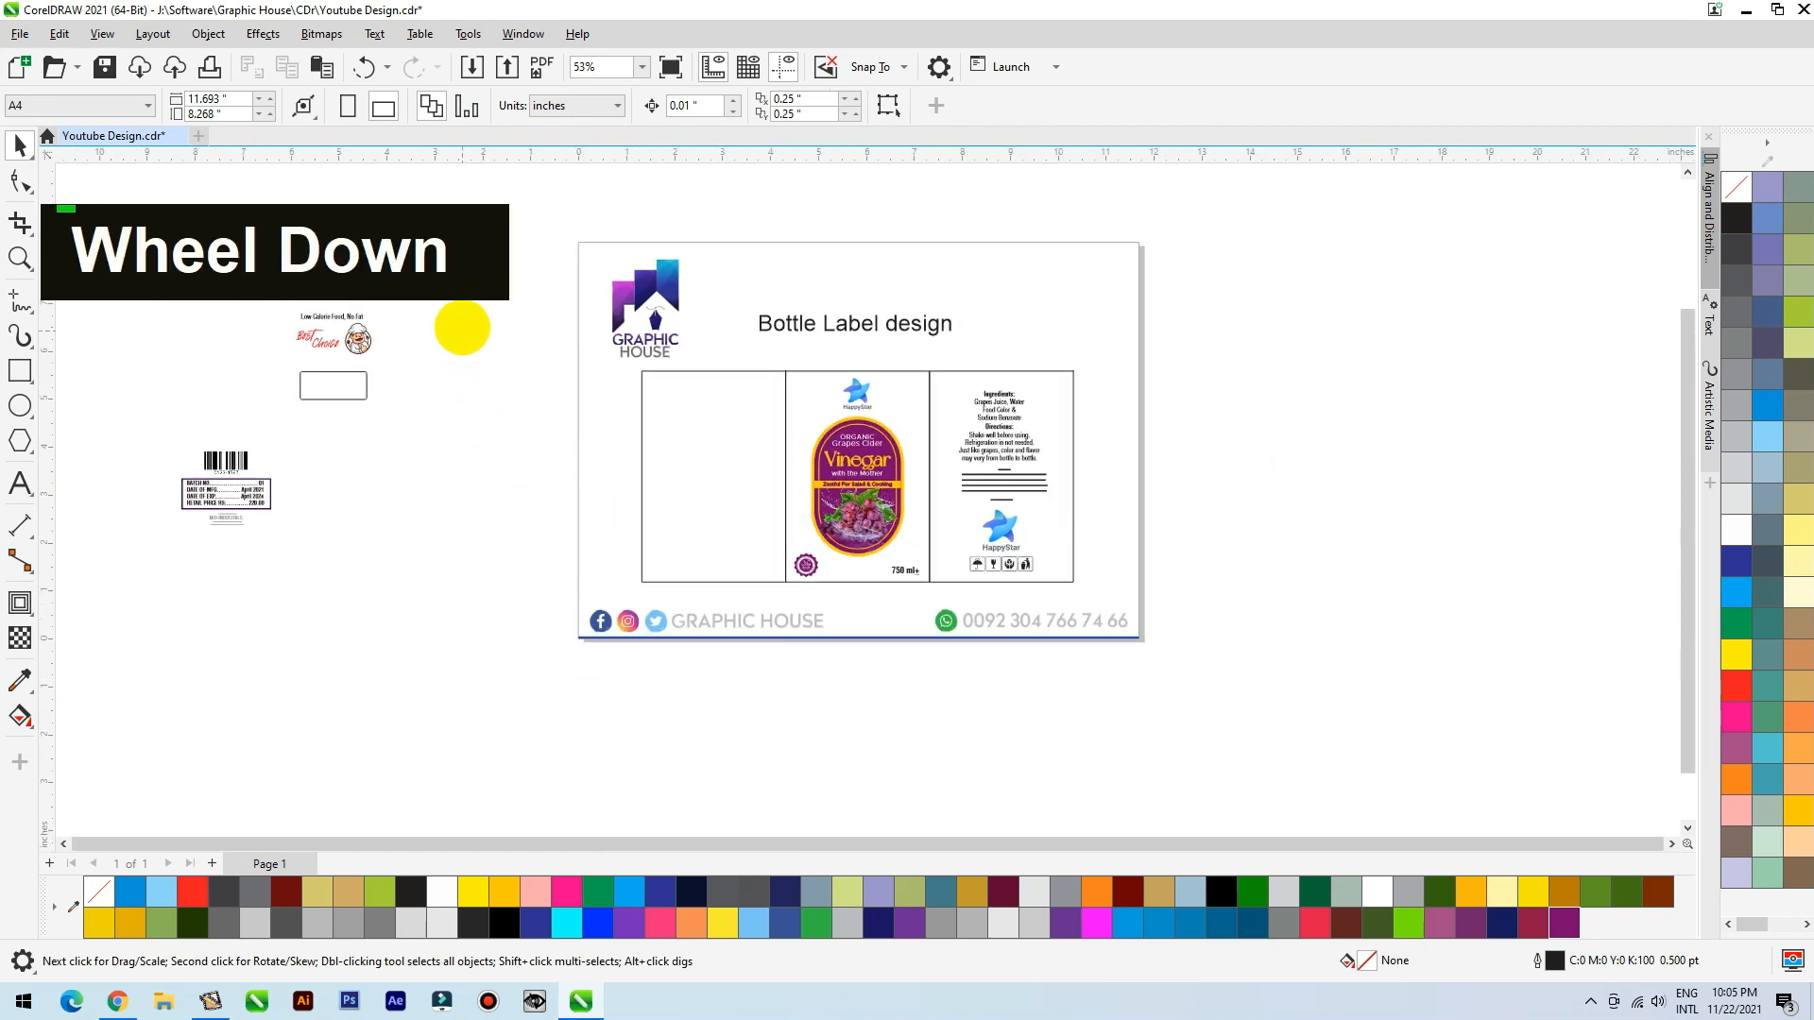
{"action": "left_click_drag", "start_coordinate": [498, 284], "coordinate": [293, 406]}
{"action": "left_click_drag", "start_coordinate": [349, 340], "coordinate": [733, 414]}
{"action": "left_click_drag", "start_coordinate": [377, 409], "coordinate": [733, 536]}
{"action": "key", "text": "F2"}
{"action": "left_click_drag", "start_coordinate": [488, 326], "coordinate": [709, 631]}
{"action": "left_click_drag", "start_coordinate": [976, 402], "coordinate": [1018, 289]}
{"action": "scroll", "coordinate": [710, 507], "scroll_direction": "down", "scroll_amount": 1}
{"action": "key", "text": "F2"}
{"action": "left_click_drag", "start_coordinate": [637, 329], "coordinate": [1586, 697]}
{"action": "scroll", "coordinate": [1506, 377], "scroll_direction": "down", "scroll_amount": 1}
{"action": "left_click", "coordinate": [1515, 255]}
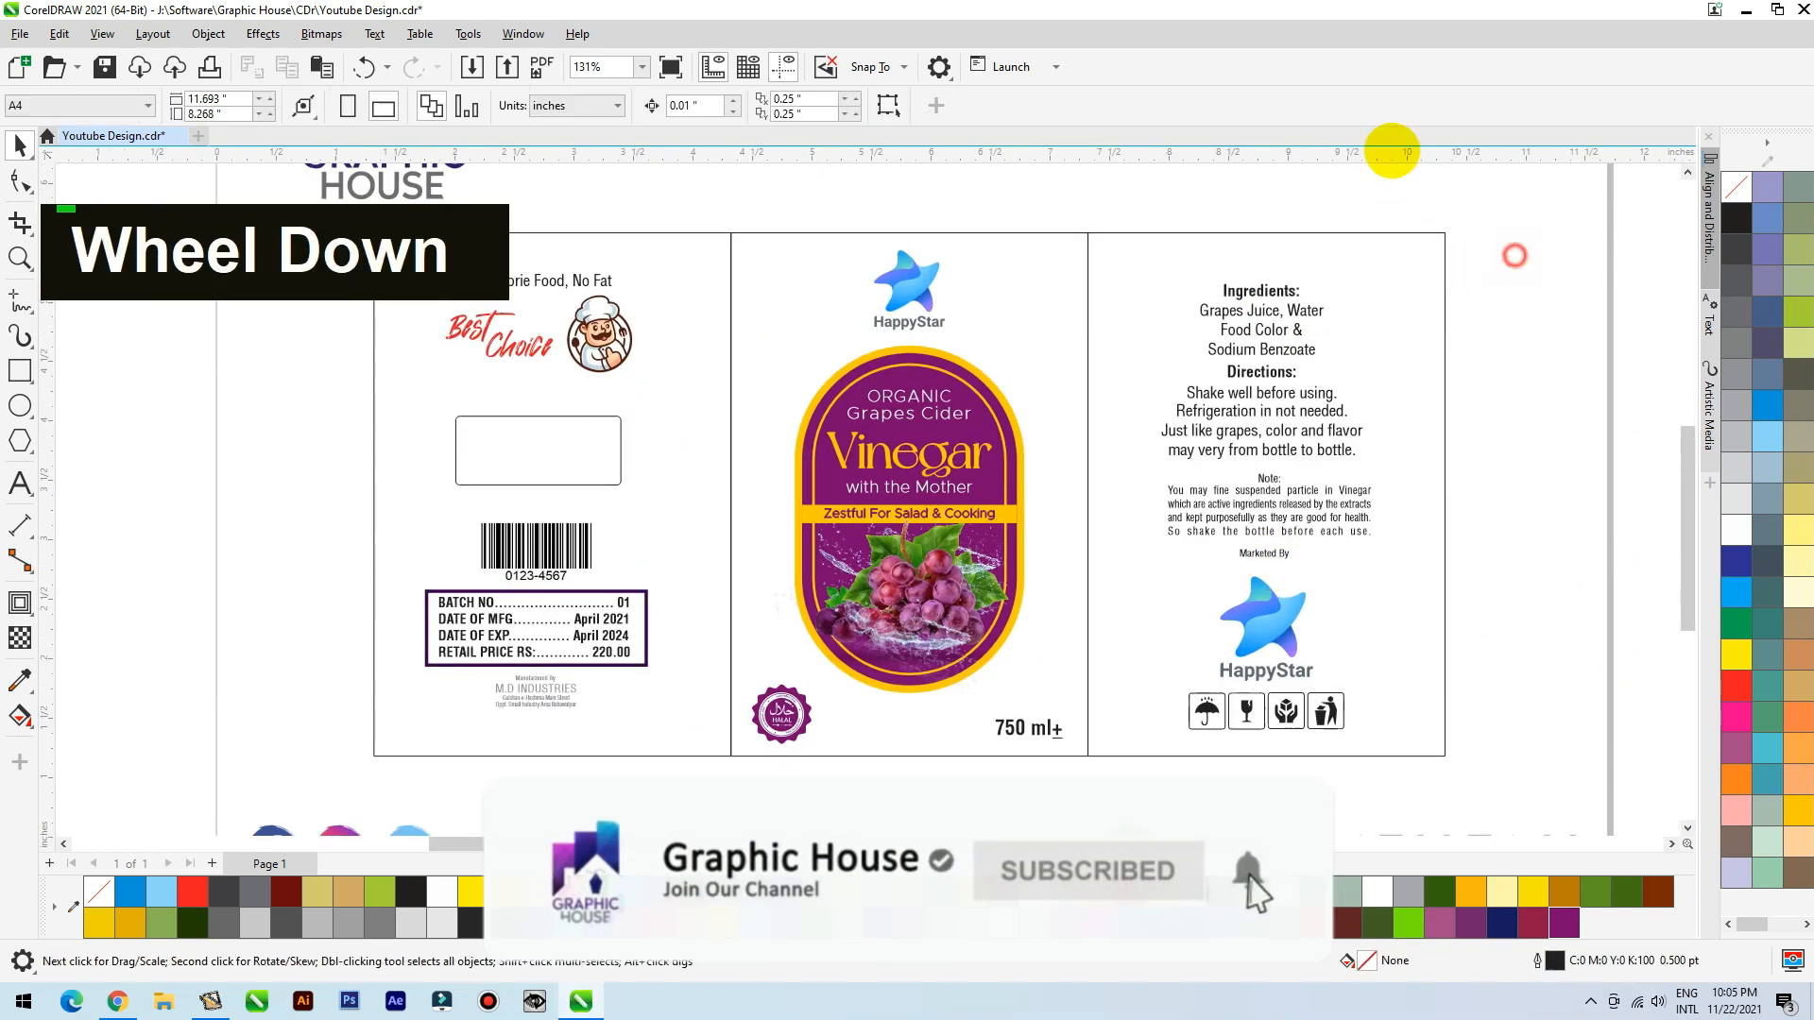
Step: Add horizontal guidelines at the top of the ingredients text and the bottom of the handling icons, and lower the Best Choice group to the upper one
{"action": "left_click_drag", "start_coordinate": [1396, 160], "coordinate": [1247, 286]}
{"action": "left_click_drag", "start_coordinate": [1247, 161], "coordinate": [1223, 729]}
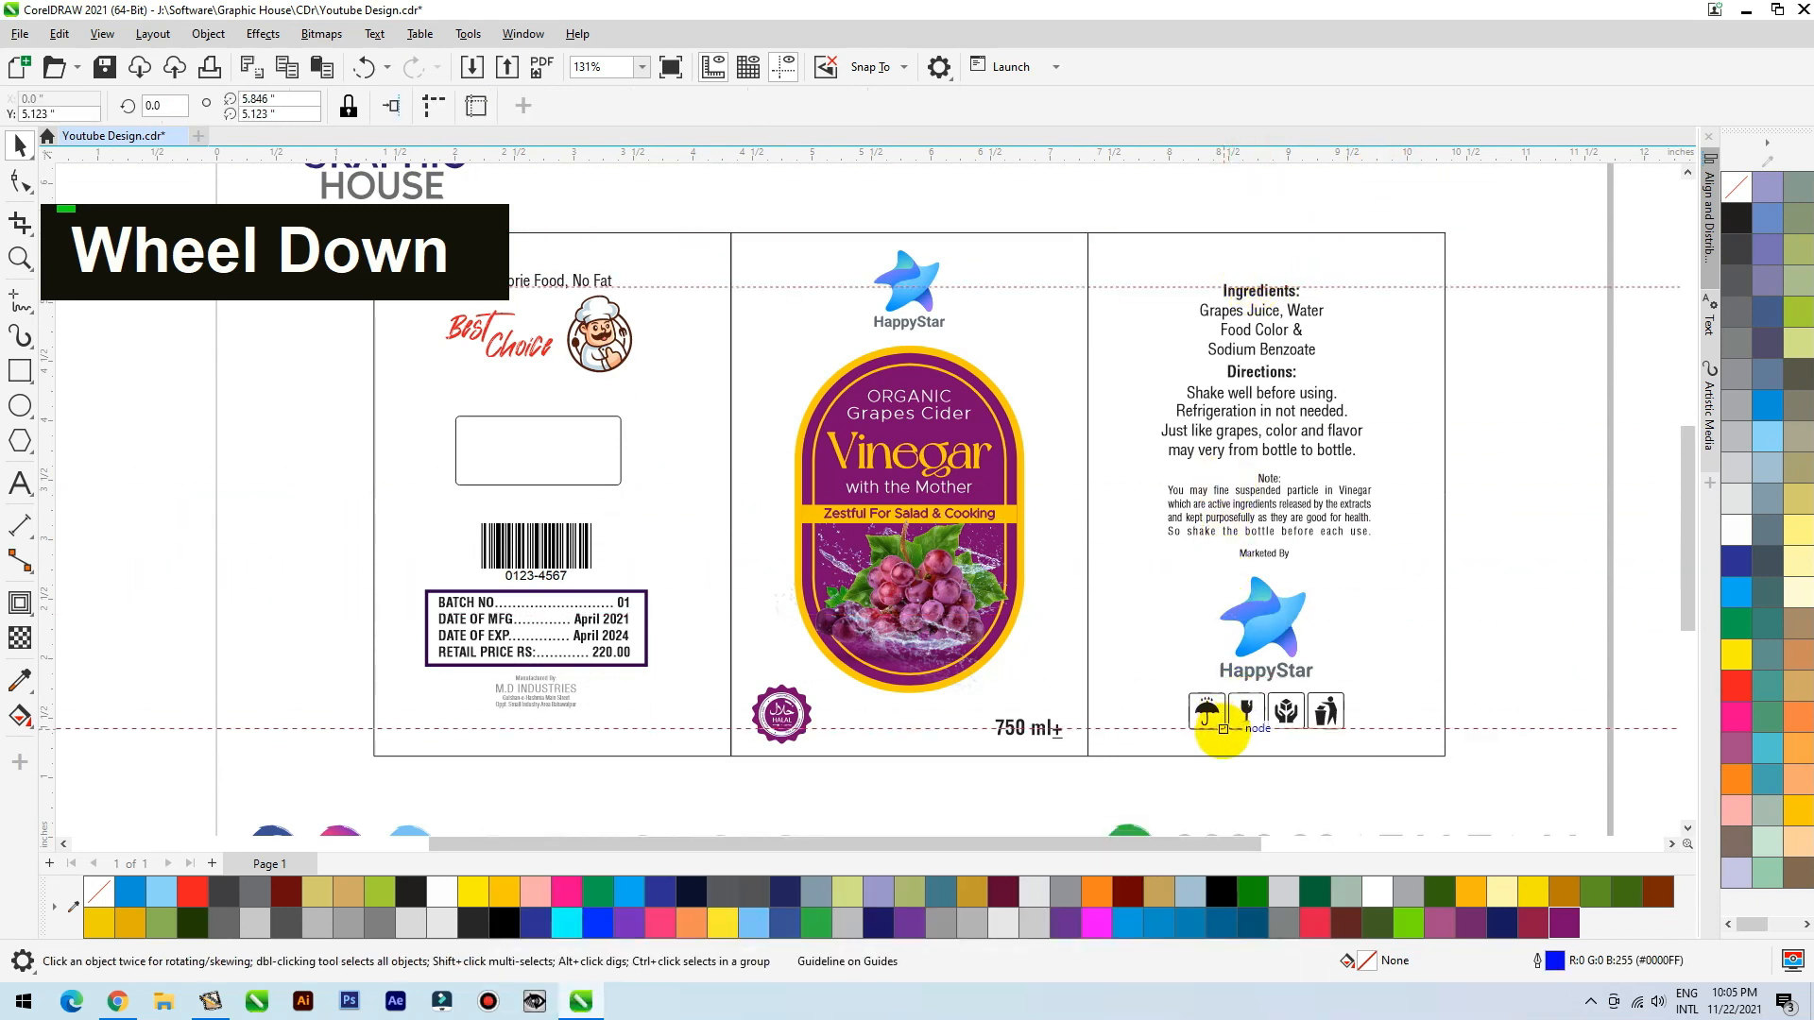
{"action": "left_click", "coordinate": [595, 305]}
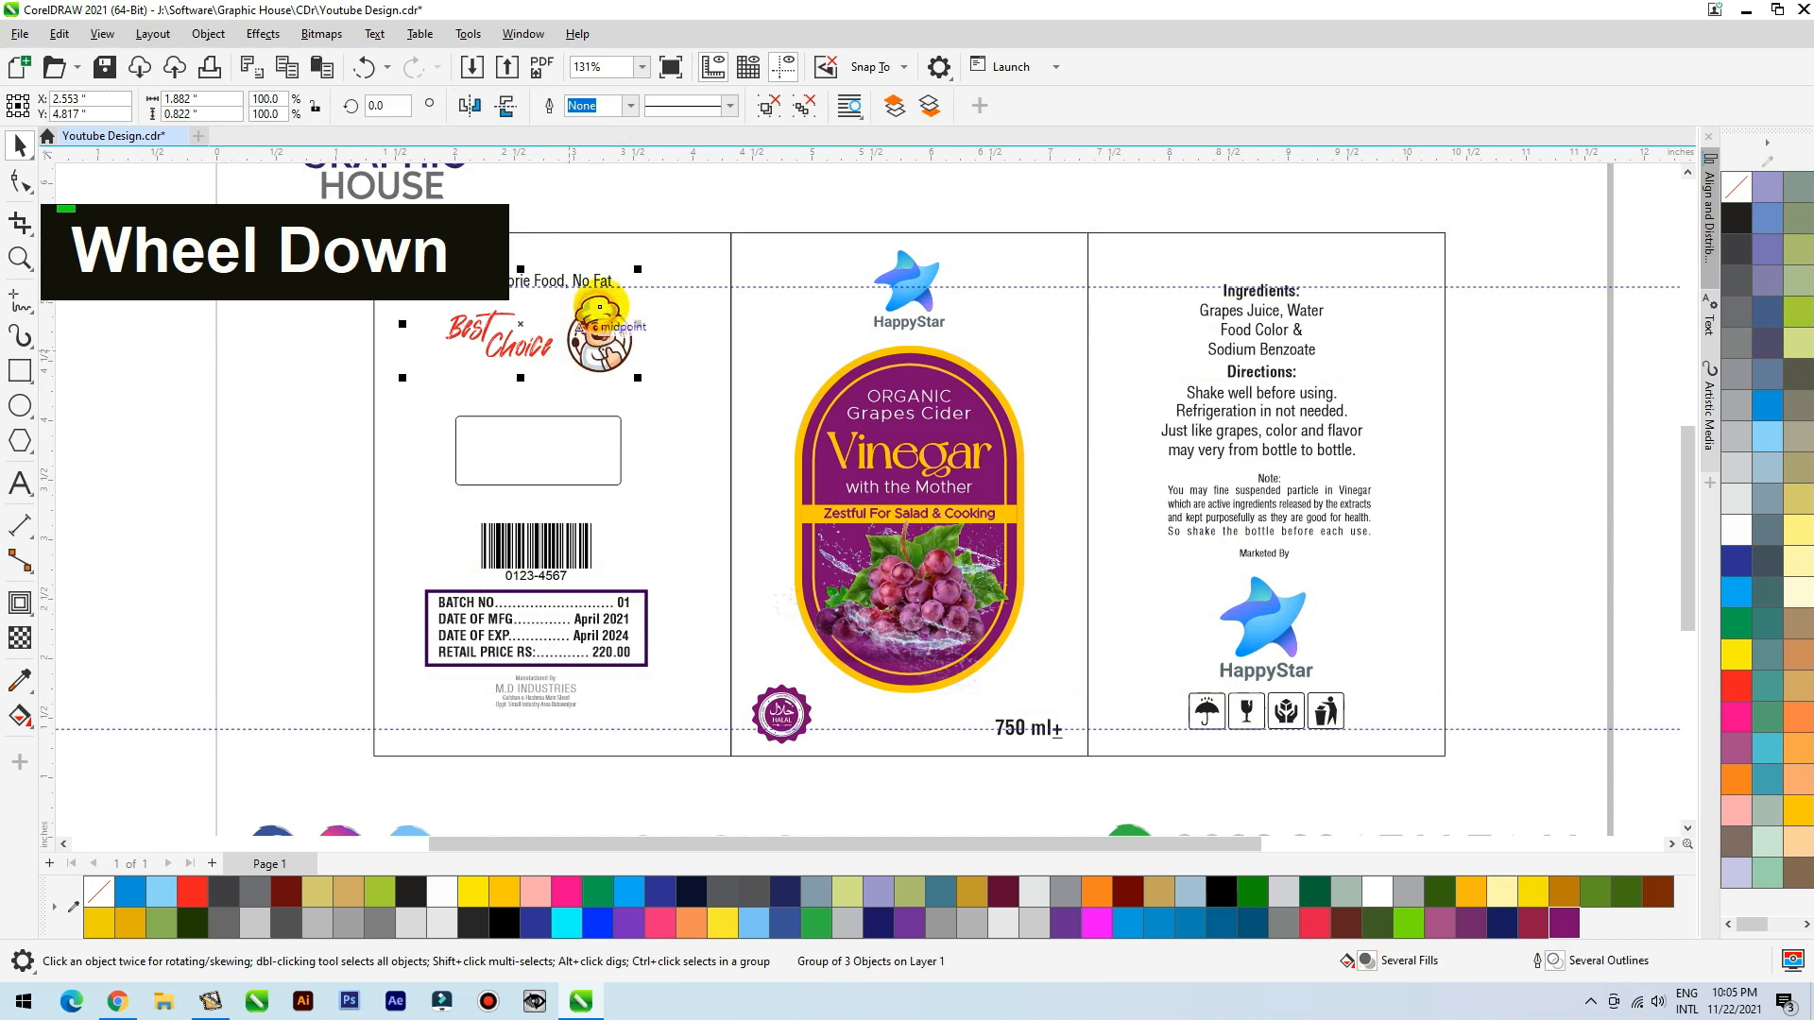
{"action": "key", "text": "Down"}
{"action": "key", "text": "Down"}
{"action": "key", "text": "Down"}
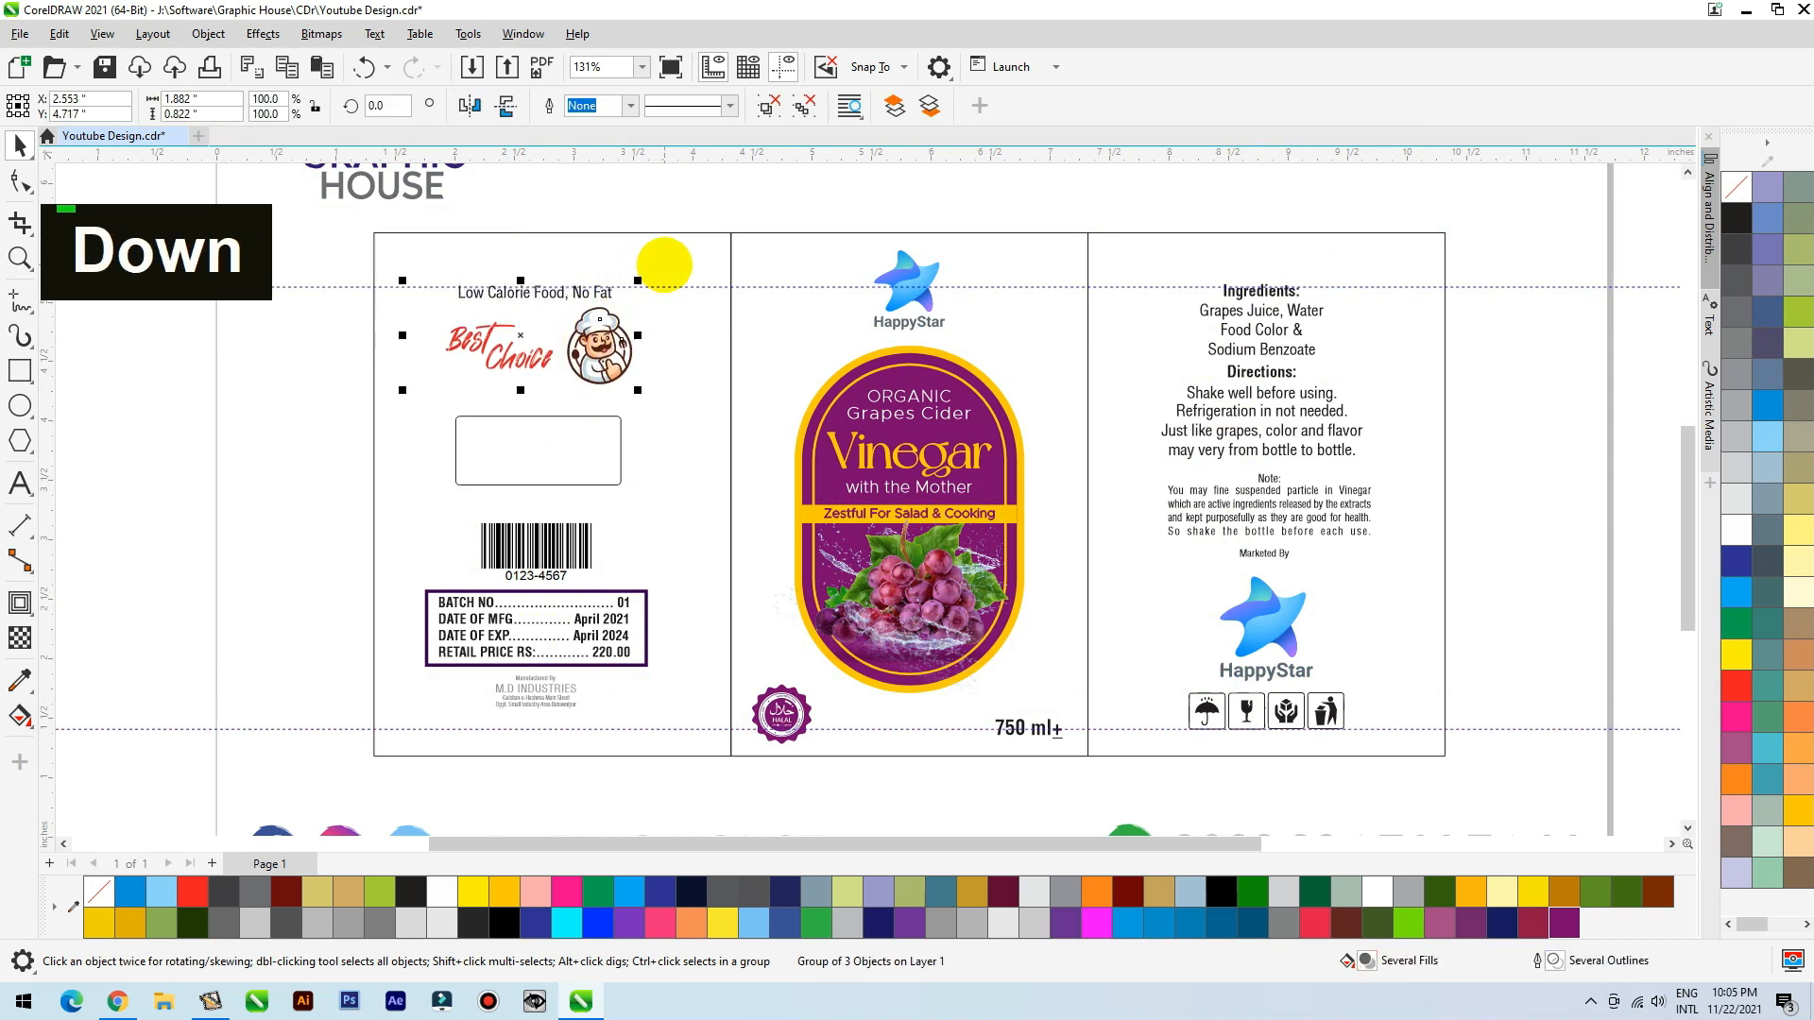
Step: Lower the batch details box and the manufacturer block together until they meet the lower guideline
{"action": "left_click", "coordinate": [620, 416]}
{"action": "left_click", "coordinate": [591, 570]}
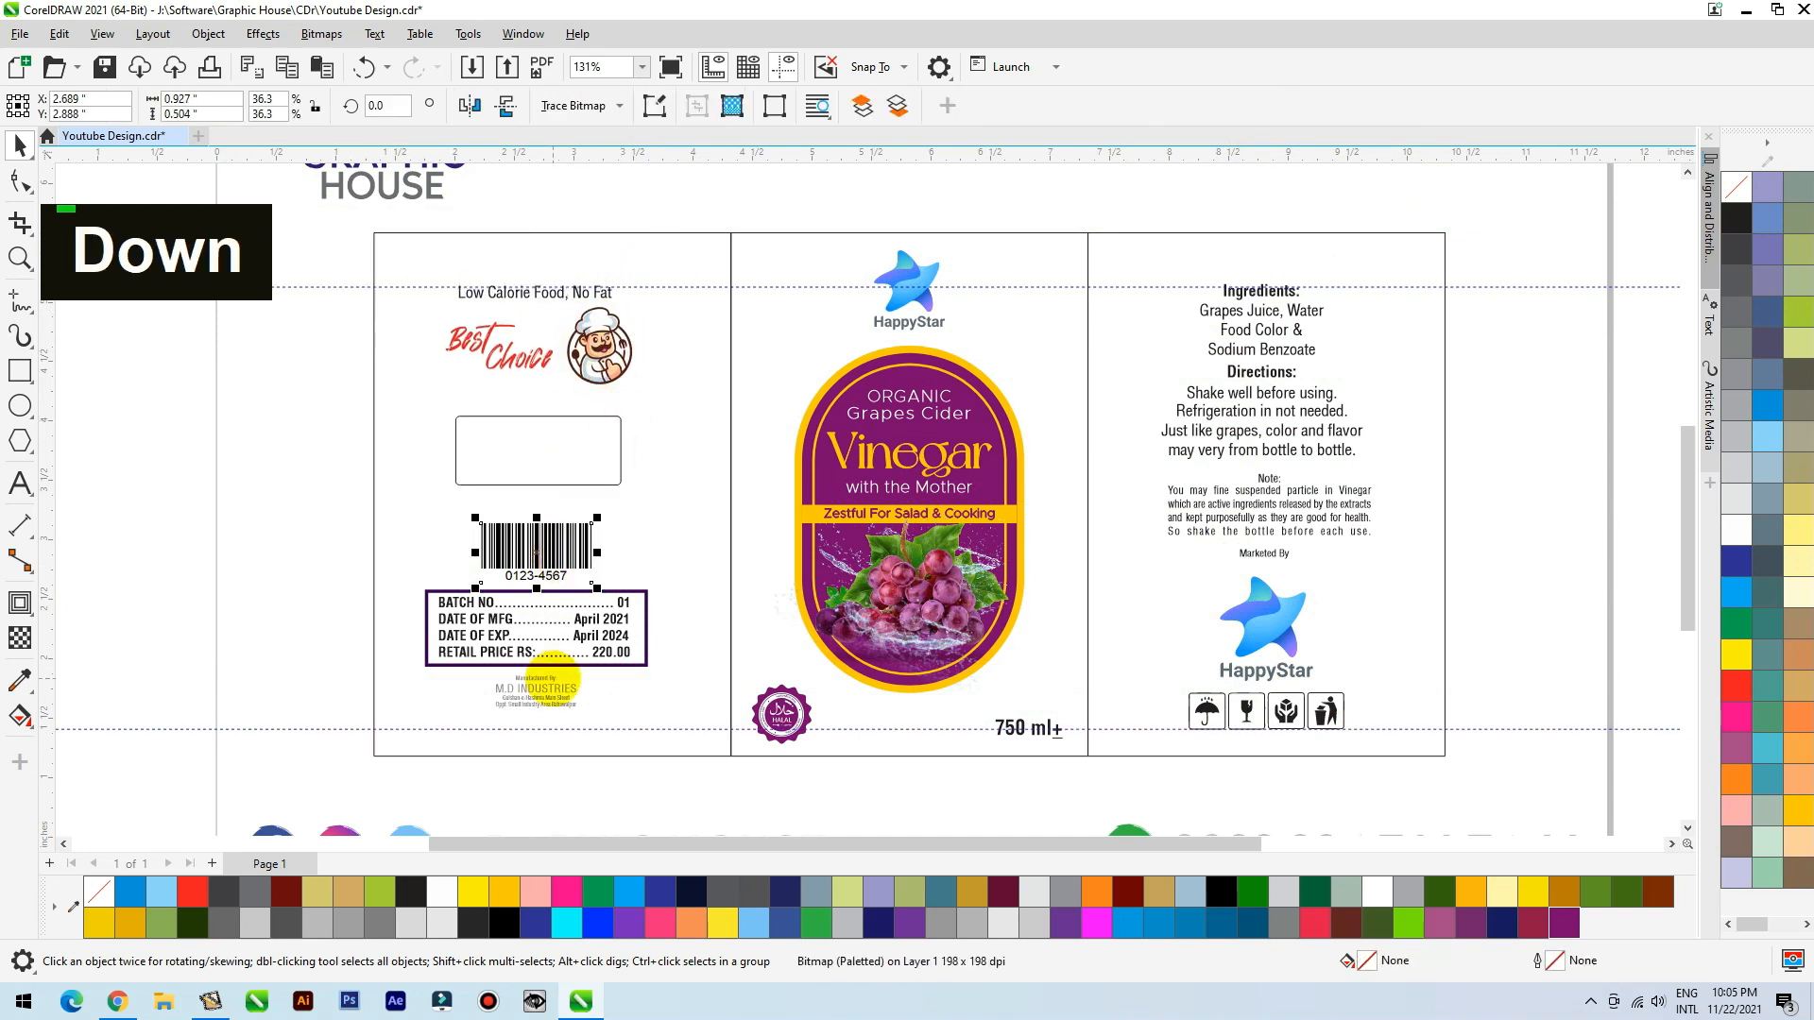
{"action": "left_click", "coordinate": [554, 678]}
{"action": "left_click_drag", "start_coordinate": [764, 630], "coordinate": [723, 567]}
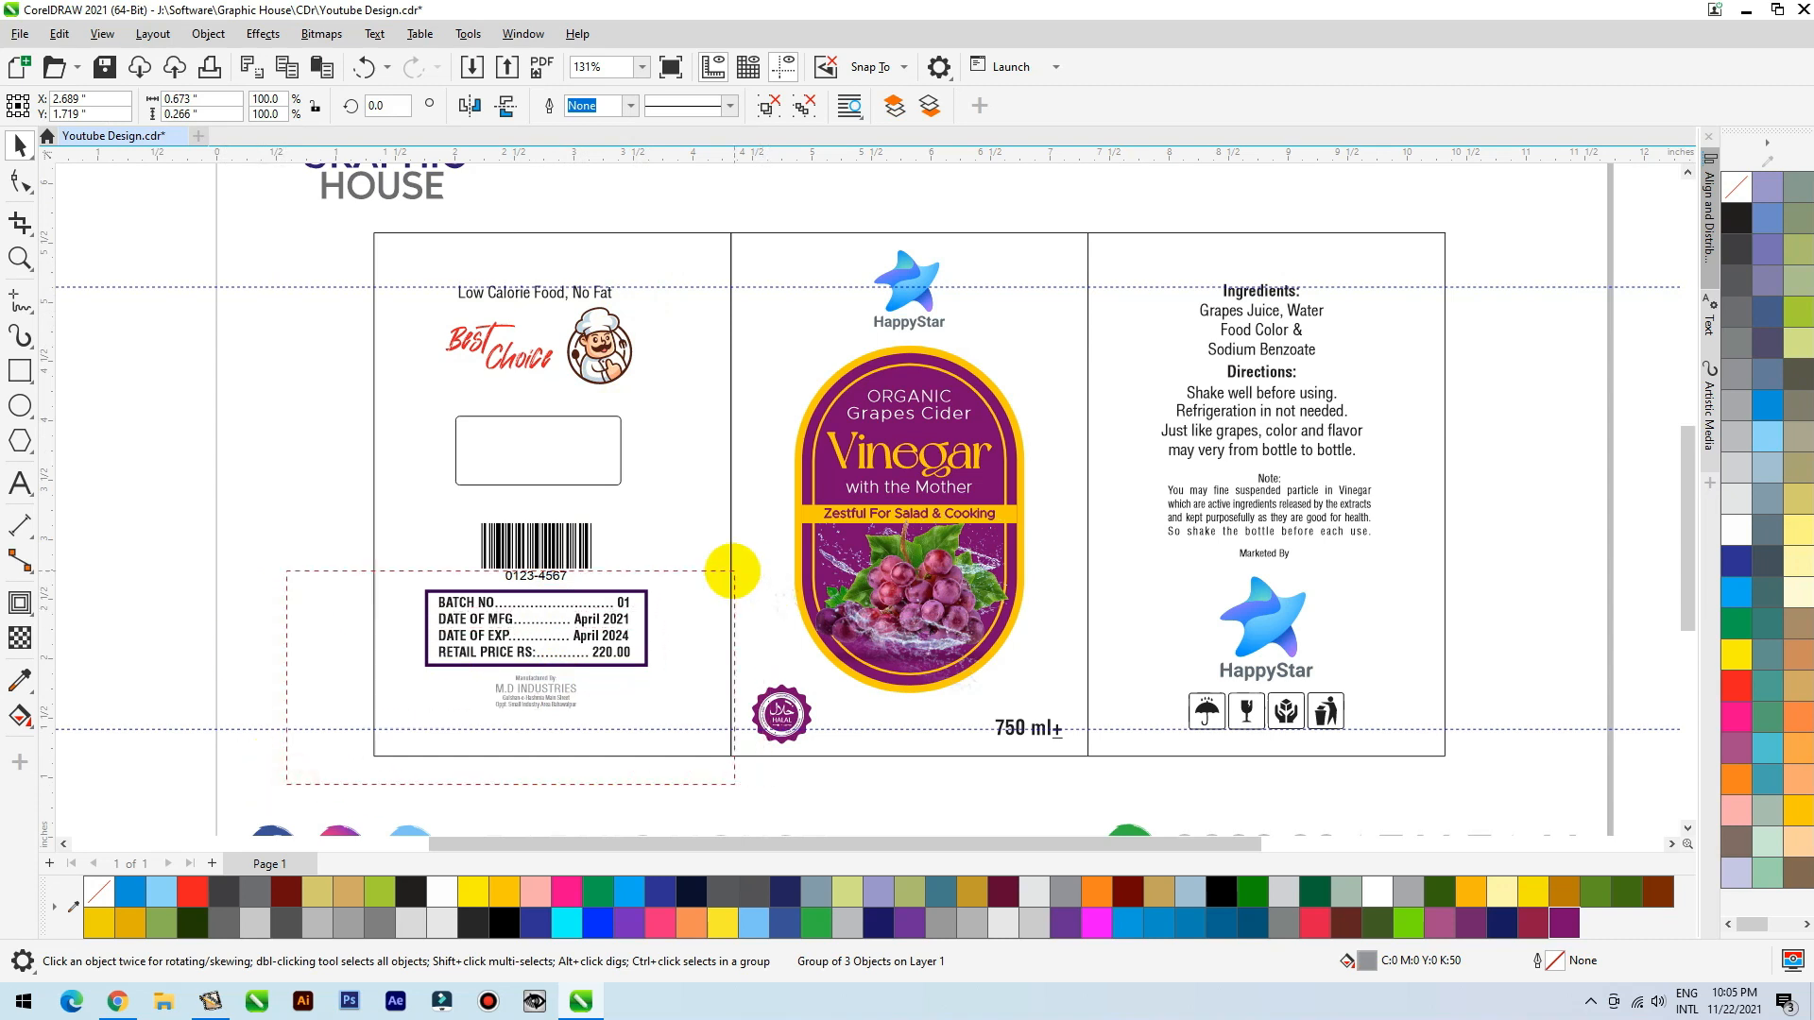
{"action": "key", "text": "Down"}
{"action": "key", "text": "Down"}
{"action": "key", "text": "Down"}
{"action": "key", "text": "Down"}
{"action": "key", "text": "Down"}
{"action": "key", "text": "Down"}
{"action": "key", "text": "Down"}
{"action": "key", "text": "Down"}
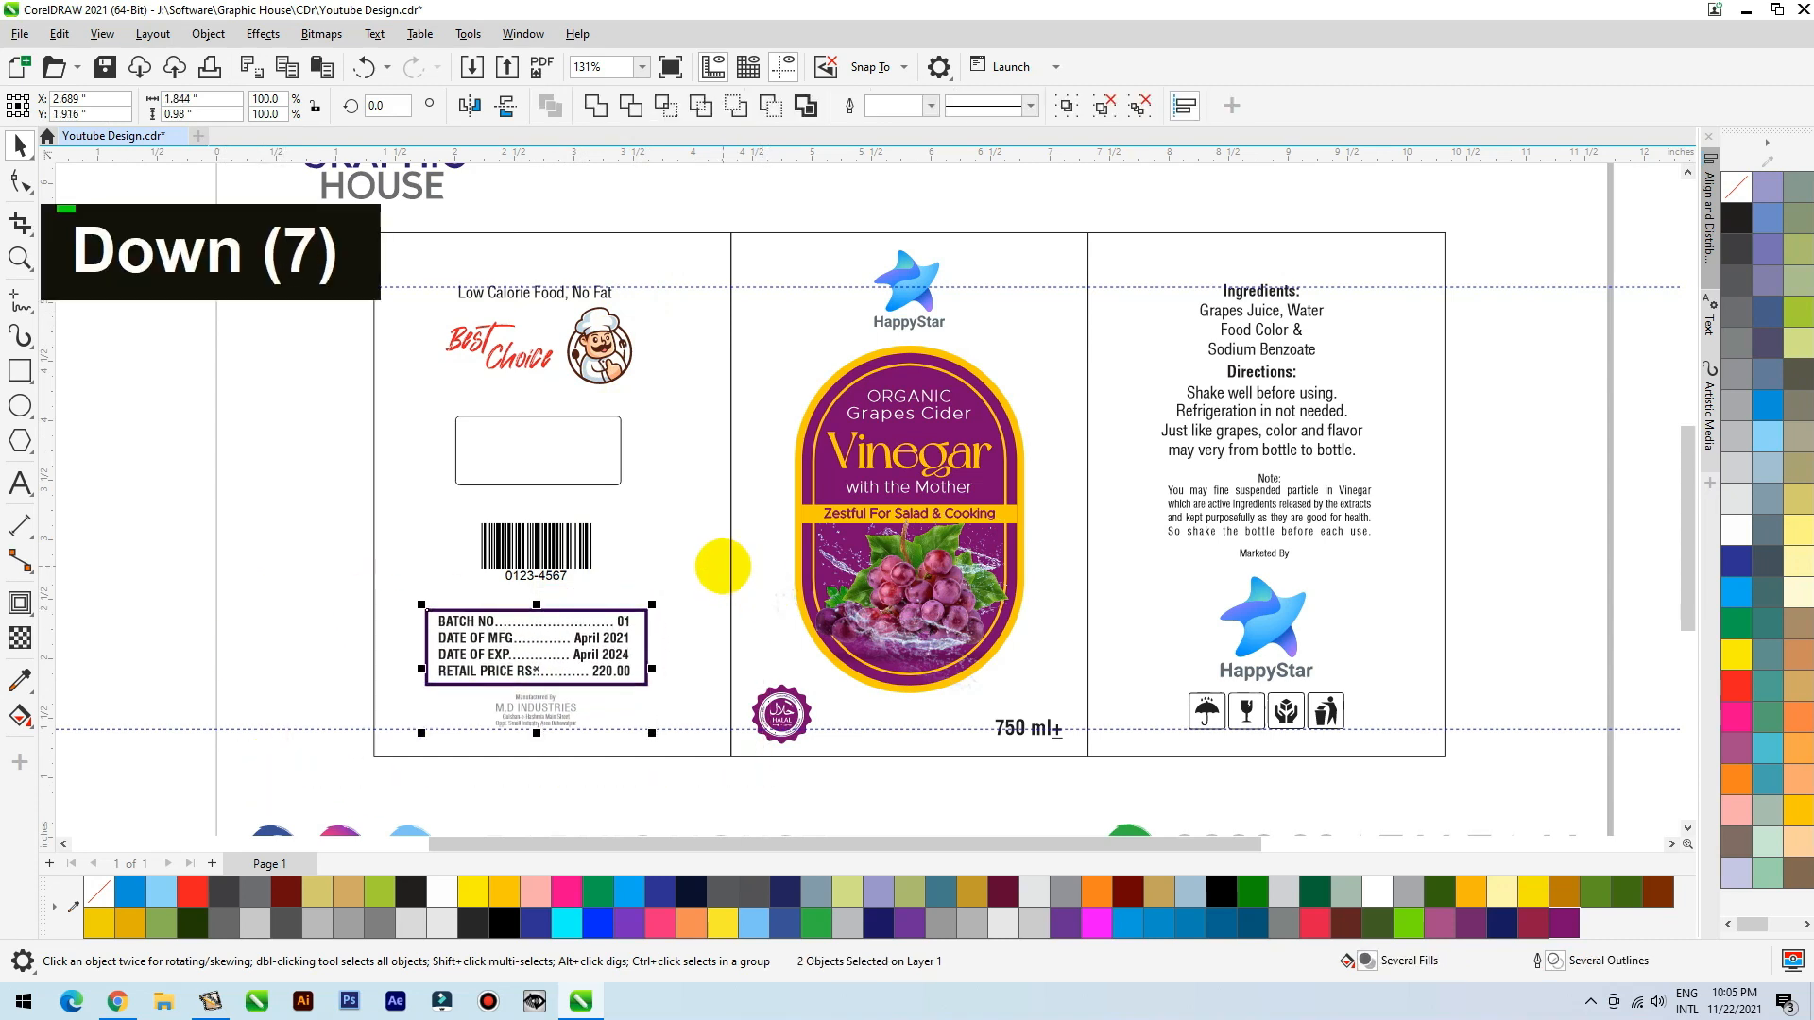
Step: Raise the batch details box slightly and nudge the barcode up by 0.01 inches to even out the spacing
{"action": "double_click", "coordinate": [458, 604]}
{"action": "left_click", "coordinate": [453, 614]}
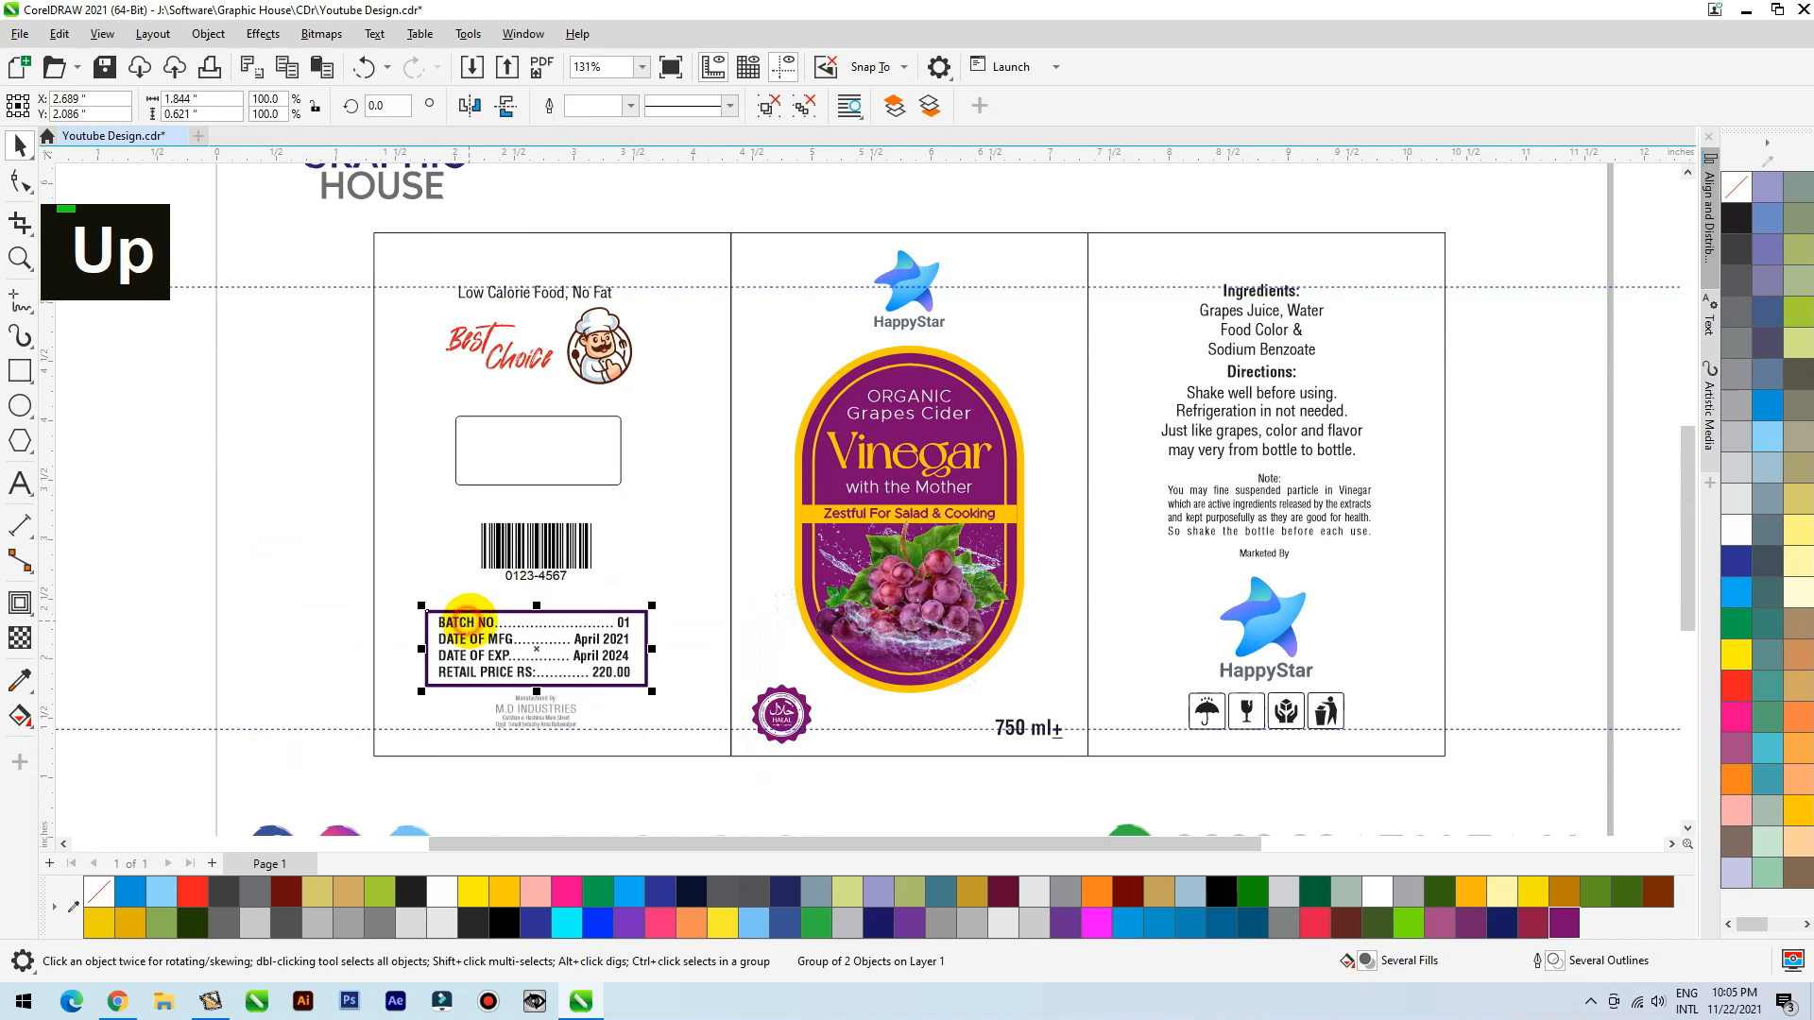
{"action": "key", "text": "Up"}
{"action": "key", "text": "Up"}
{"action": "key", "text": "Up"}
{"action": "key", "text": "Up"}
{"action": "key", "text": "Up"}
{"action": "key", "text": "Up"}
{"action": "key", "text": "Up"}
{"action": "left_click_drag", "start_coordinate": [292, 587], "coordinate": [621, 475]}
{"action": "key", "text": "Up"}
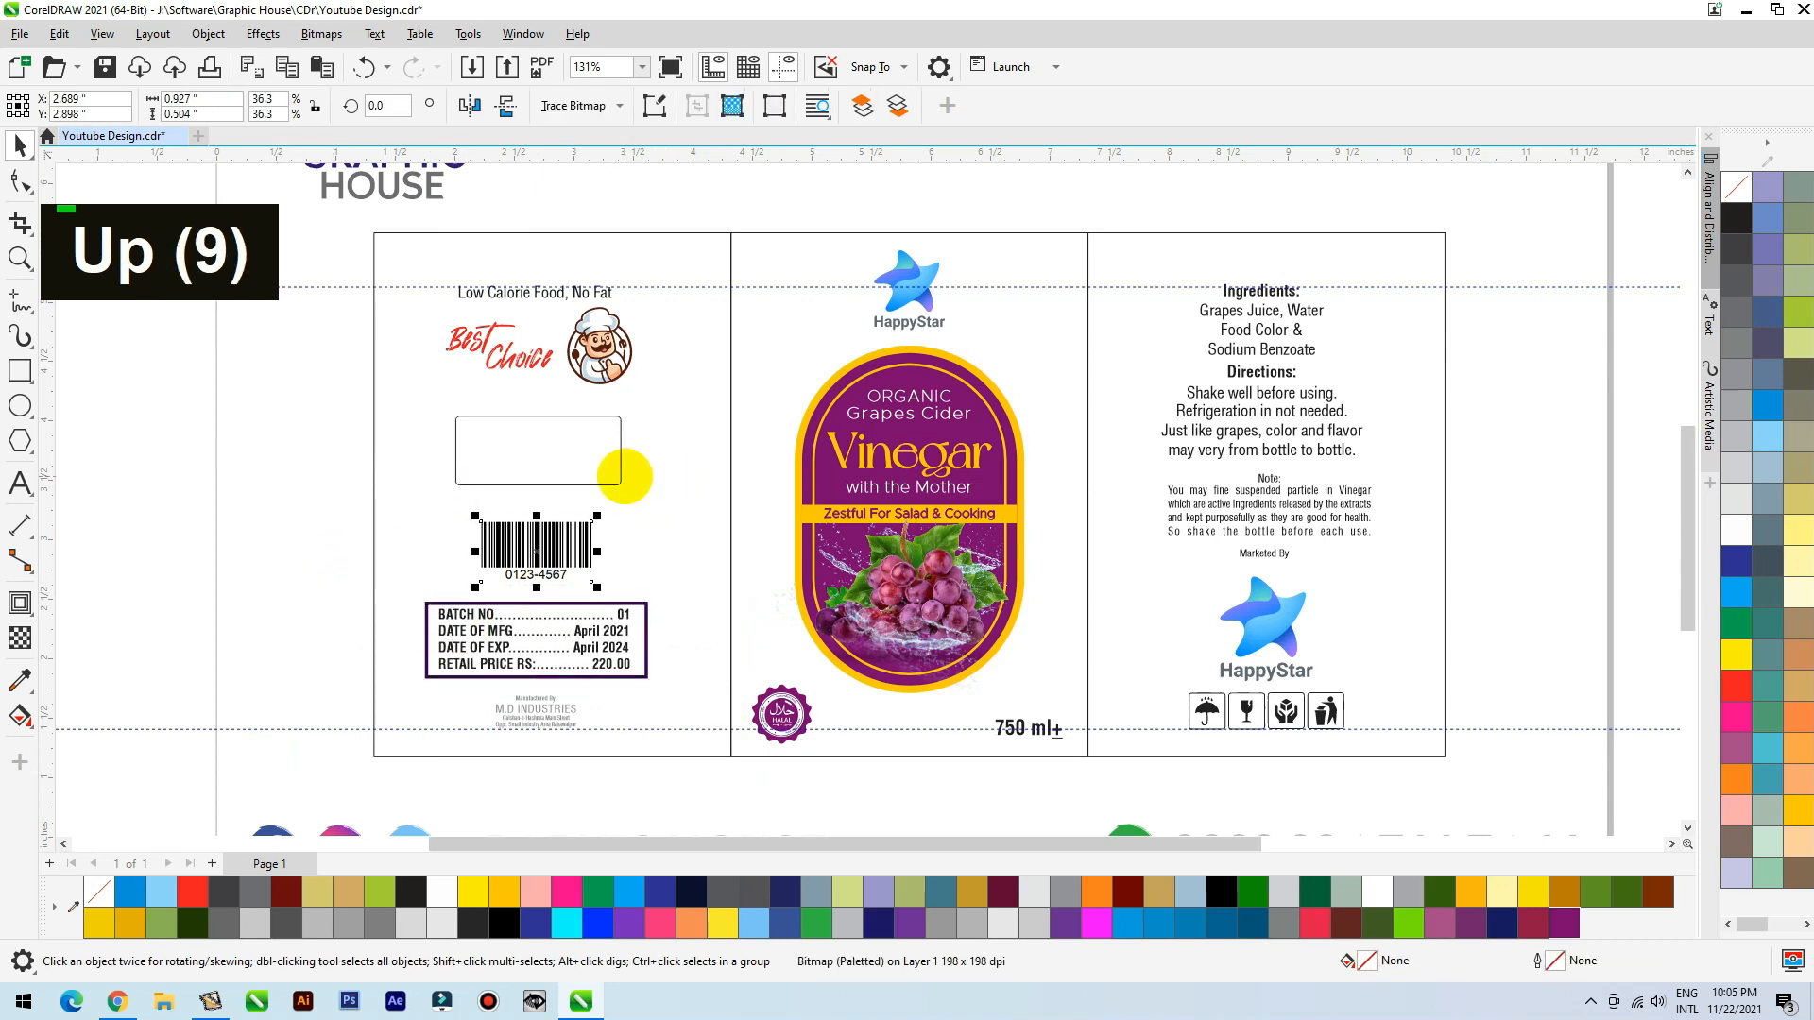
Step: Nudge the empty rounded box down slightly and the Best Choice group down by 0.01 inches
{"action": "double_click", "coordinate": [614, 482]}
{"action": "key", "text": "Down"}
{"action": "key", "text": "Down"}
{"action": "key", "text": "Down"}
{"action": "key", "text": "Down"}
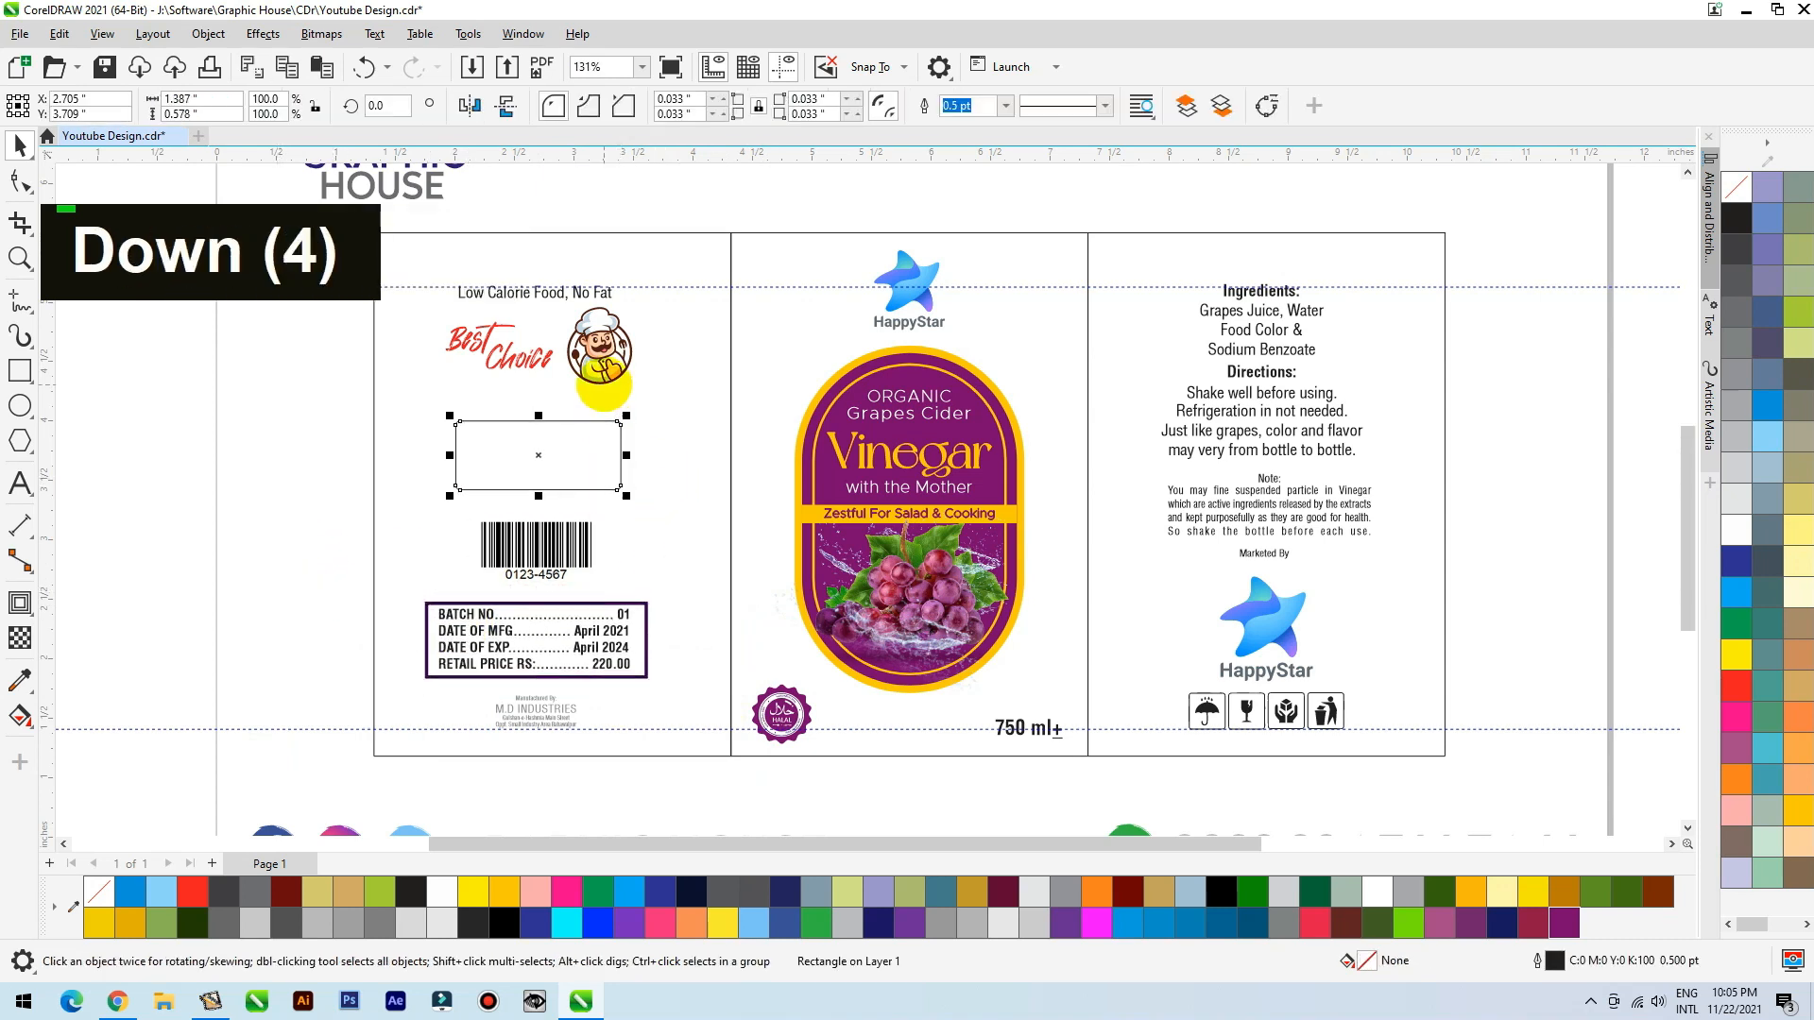
{"action": "left_click", "coordinate": [603, 376]}
{"action": "key", "text": "Down"}
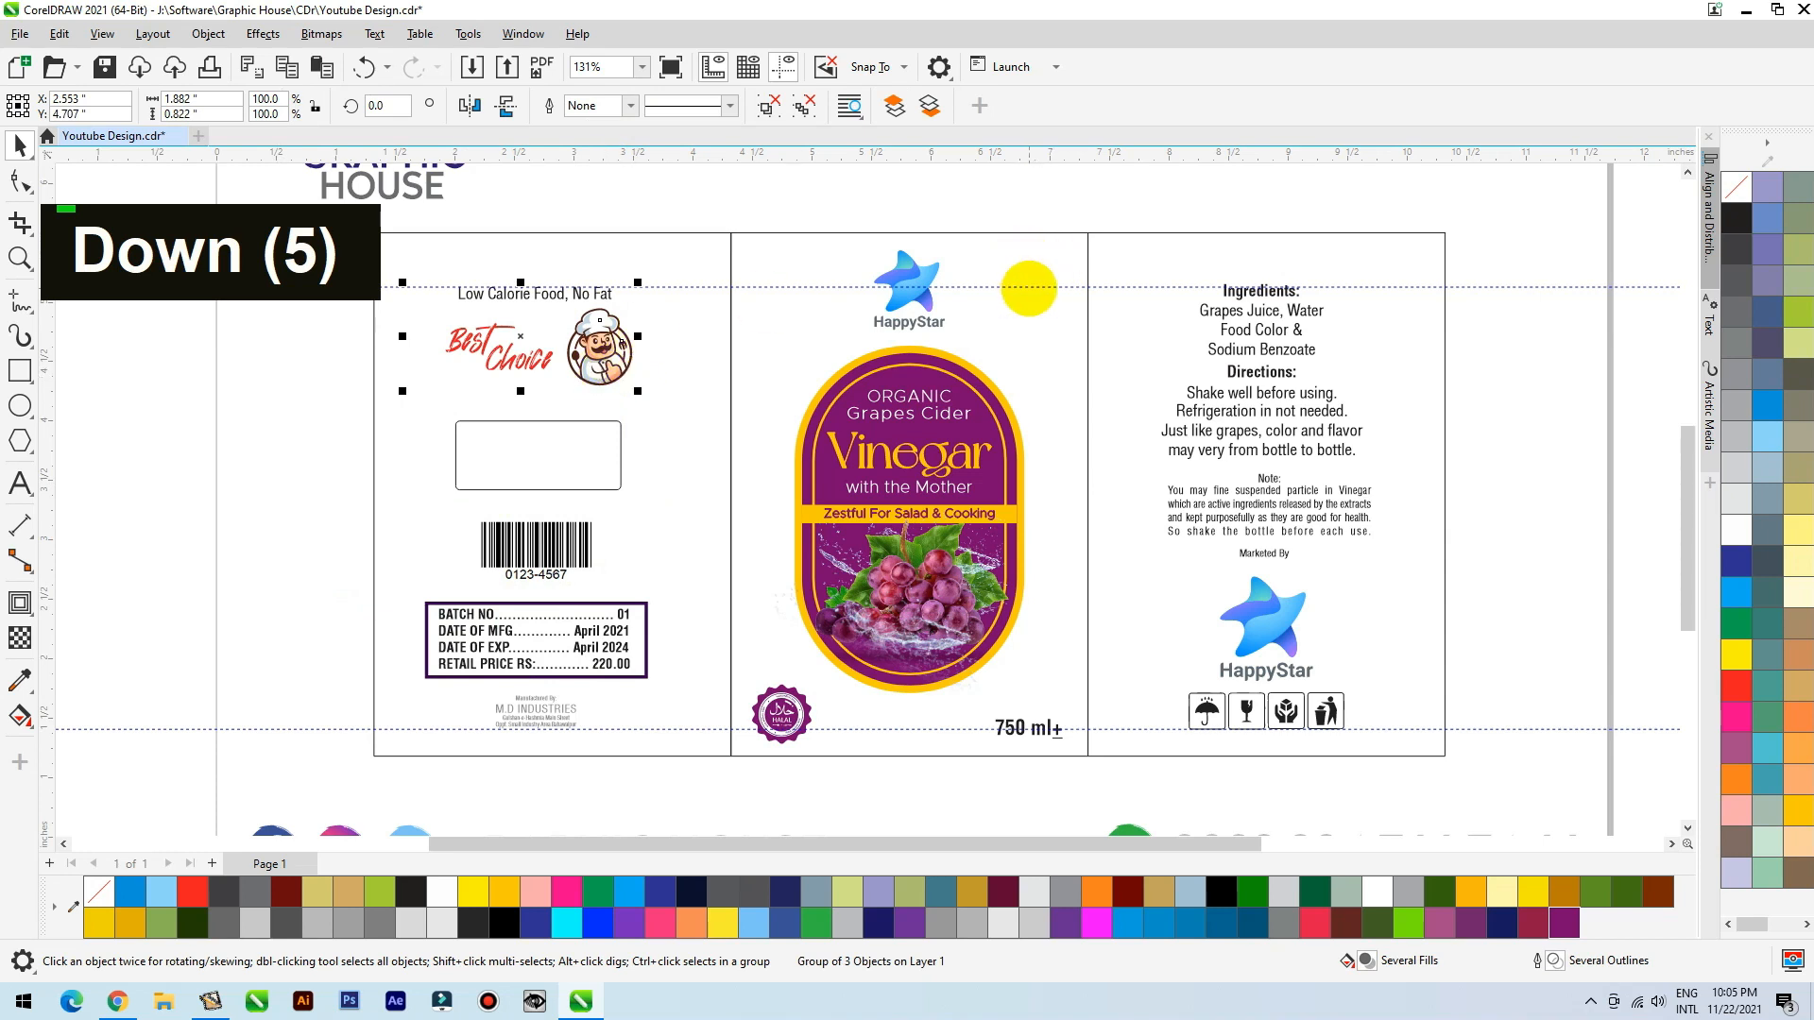
Step: Delete both horizontal guidelines
{"action": "left_click", "coordinate": [1028, 287]}
{"action": "key", "text": "Delete"}
{"action": "left_click", "coordinate": [1456, 729]}
{"action": "key", "text": "Delete"}
Step: Group all the left panel's contents, centre the group horizontally in the panel, and shift it slightly left to X 2.792 inches
{"action": "left_click_drag", "start_coordinate": [695, 185], "coordinate": [385, 763]}
{"action": "key", "text": "ctrl+g"}
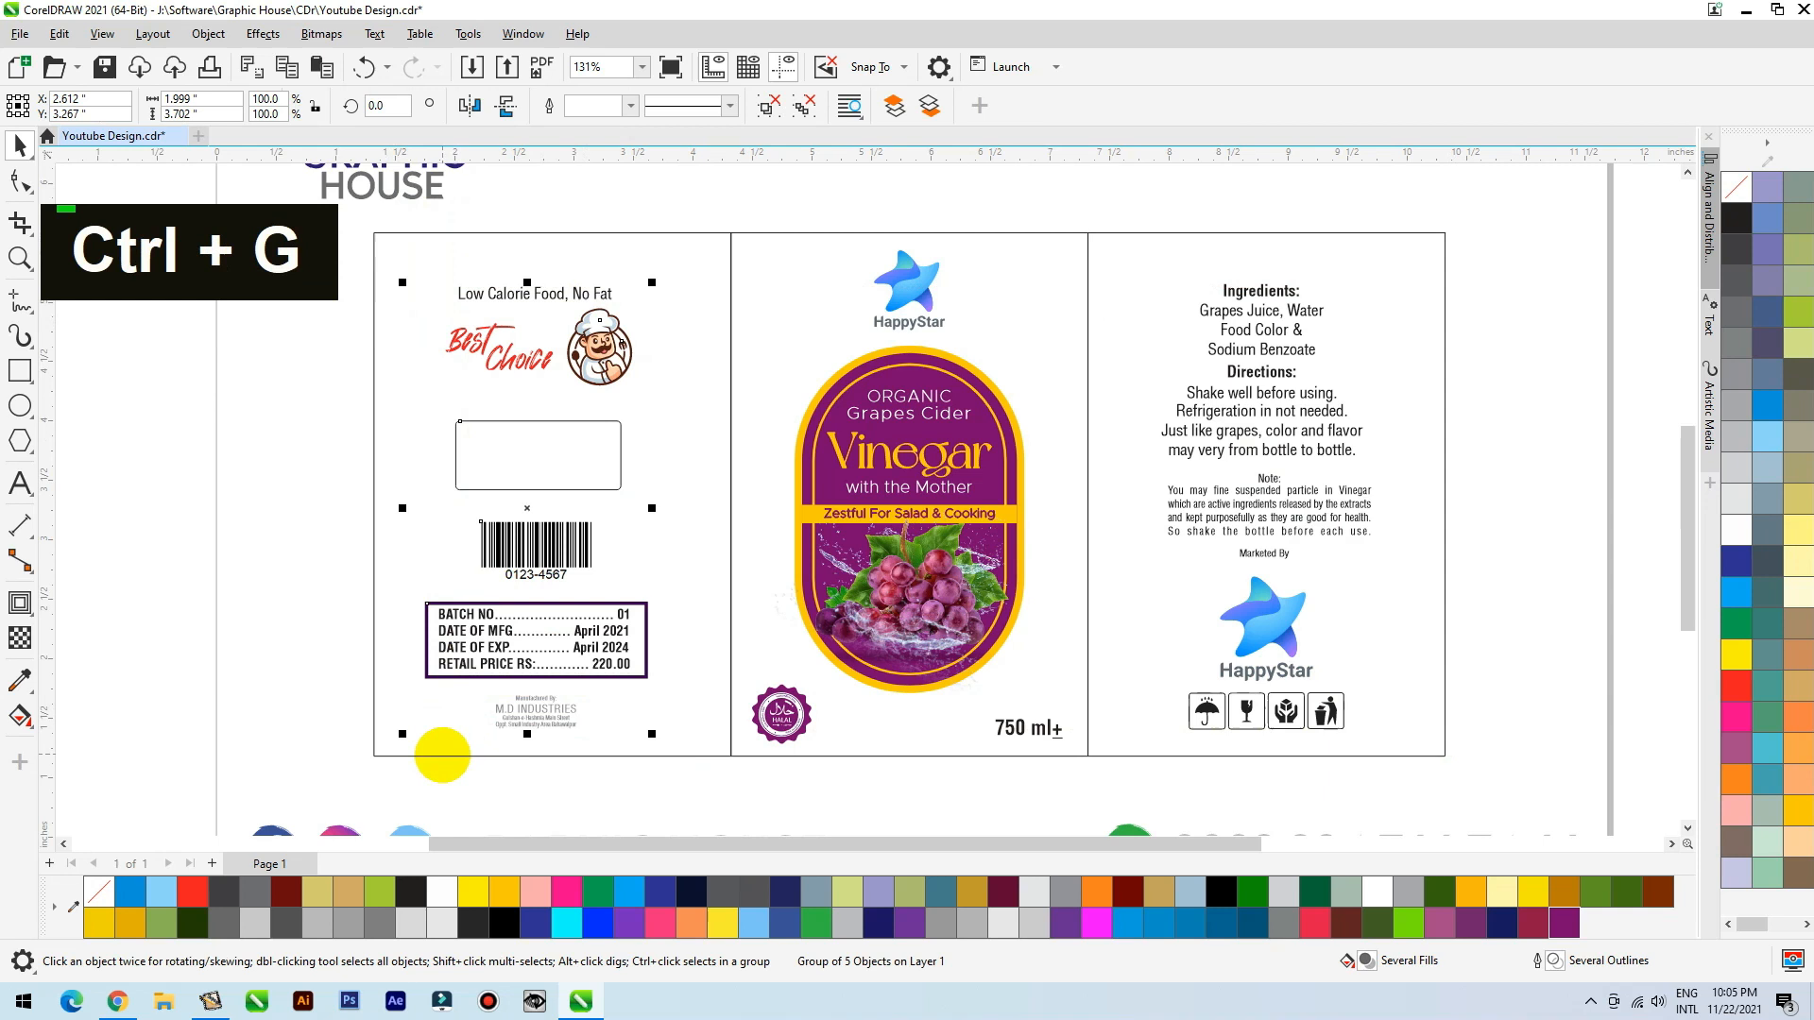
{"action": "left_click", "coordinate": [442, 755], "text": "shift"}
{"action": "key", "text": "c"}
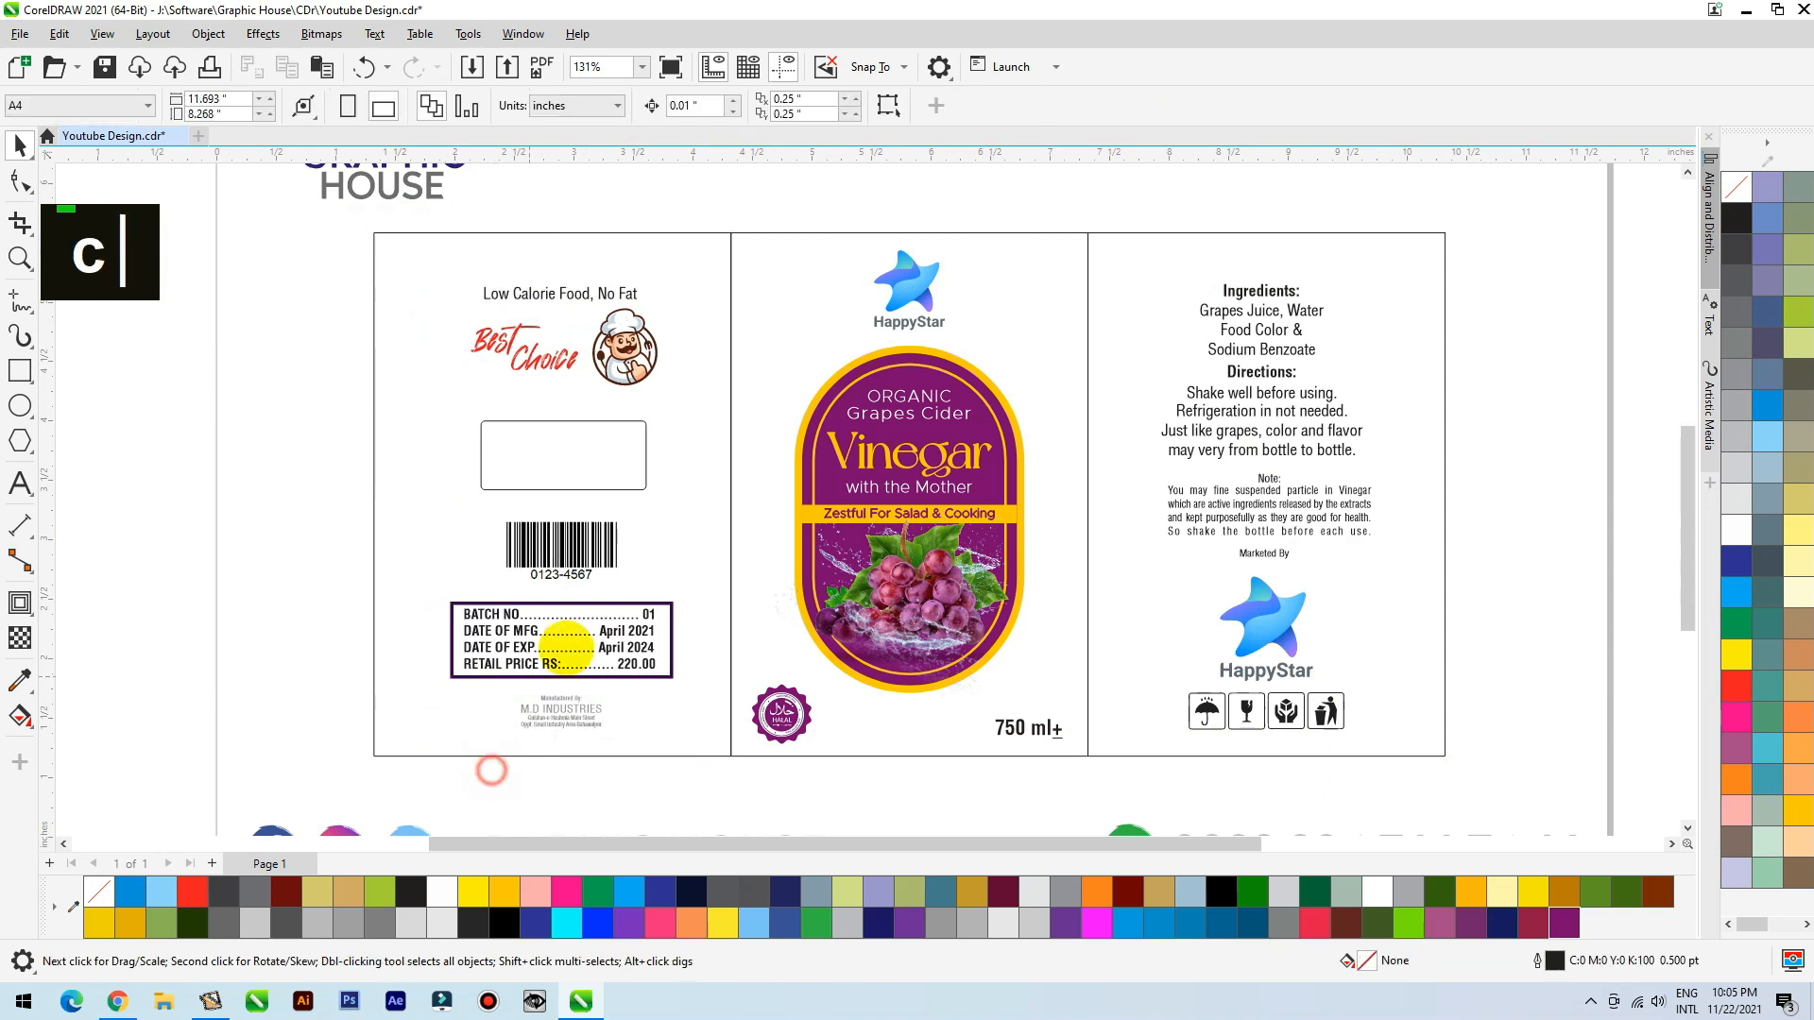
{"action": "double_click", "coordinate": [563, 551]}
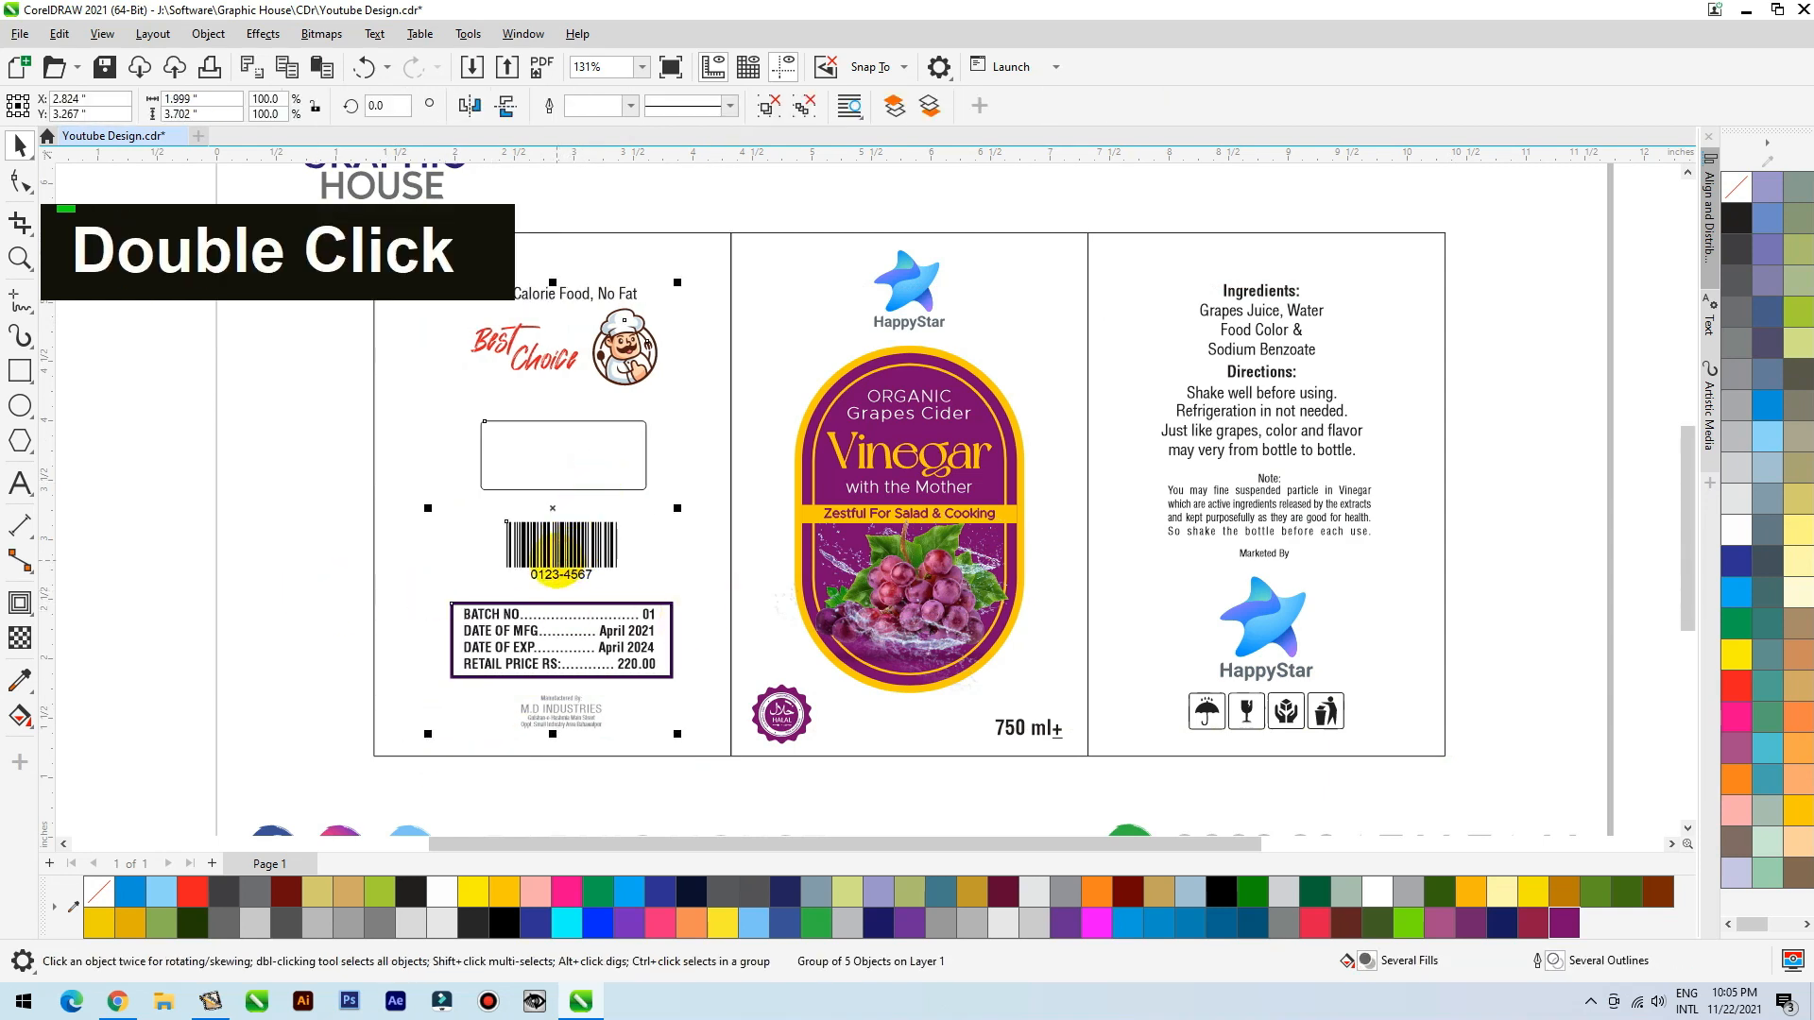
{"action": "left_click_drag", "start_coordinate": [557, 573], "coordinate": [554, 572]}
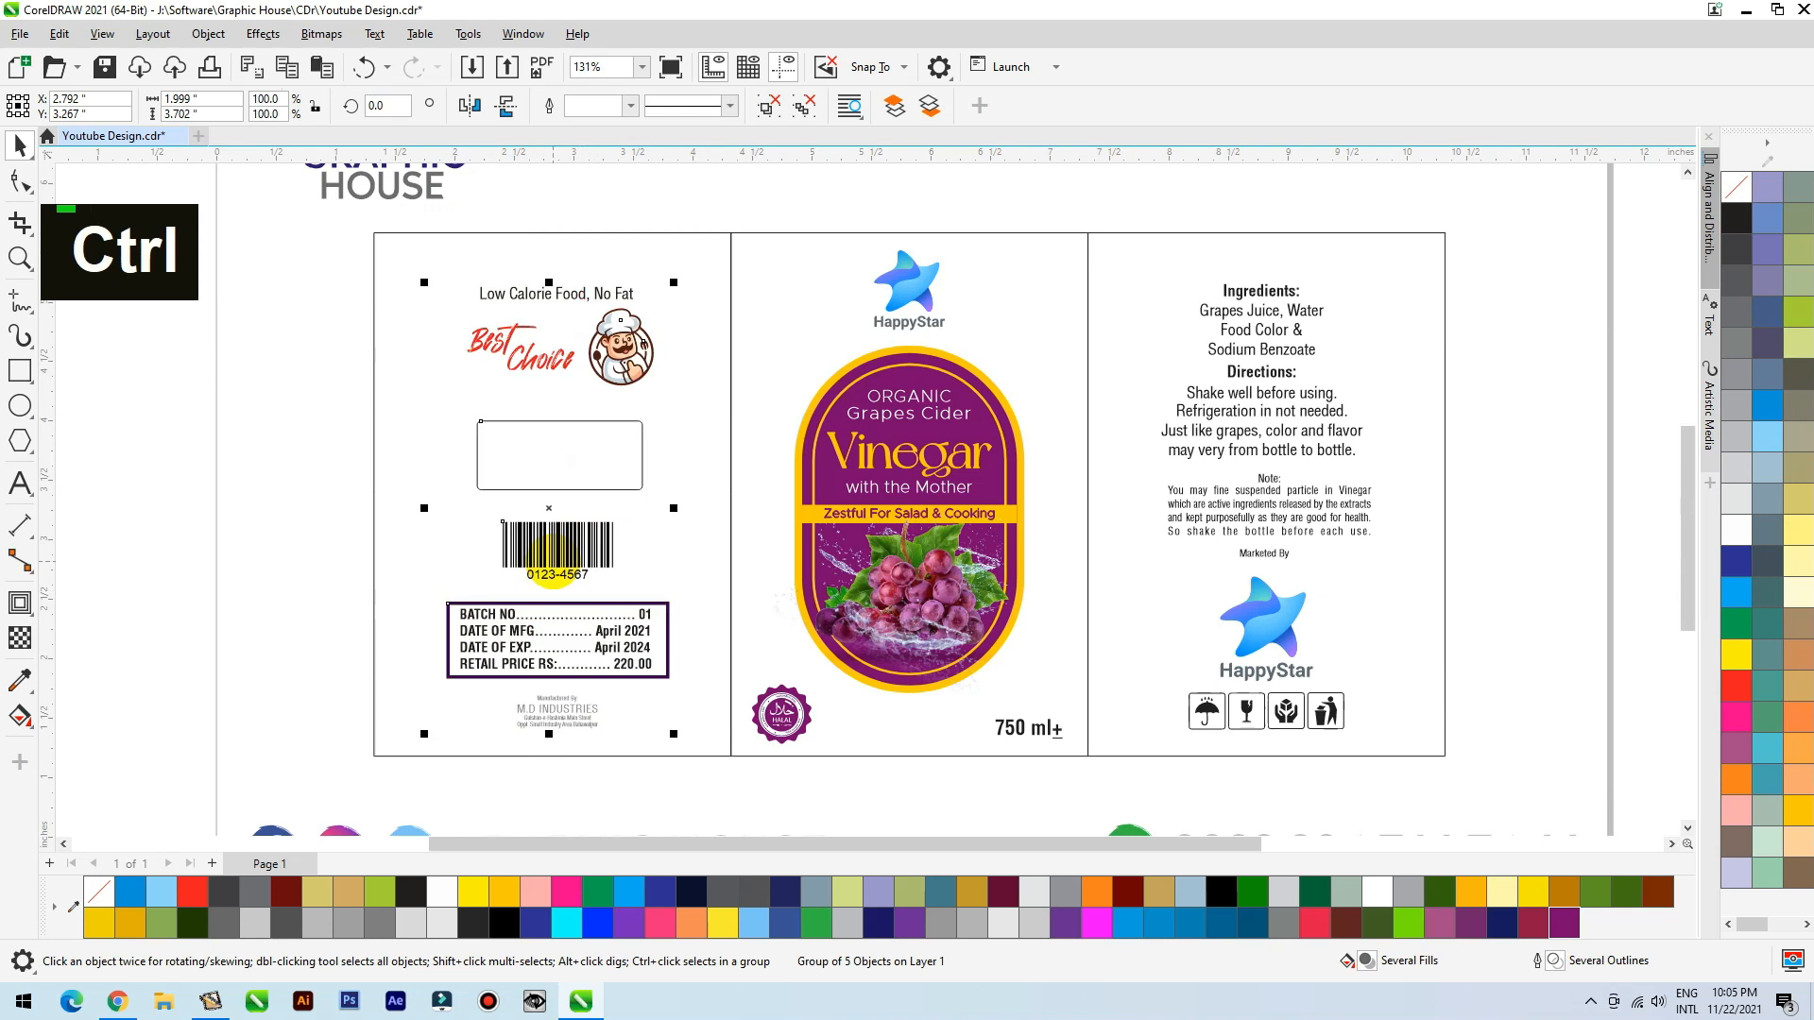
{"action": "key", "text": "ctrl"}
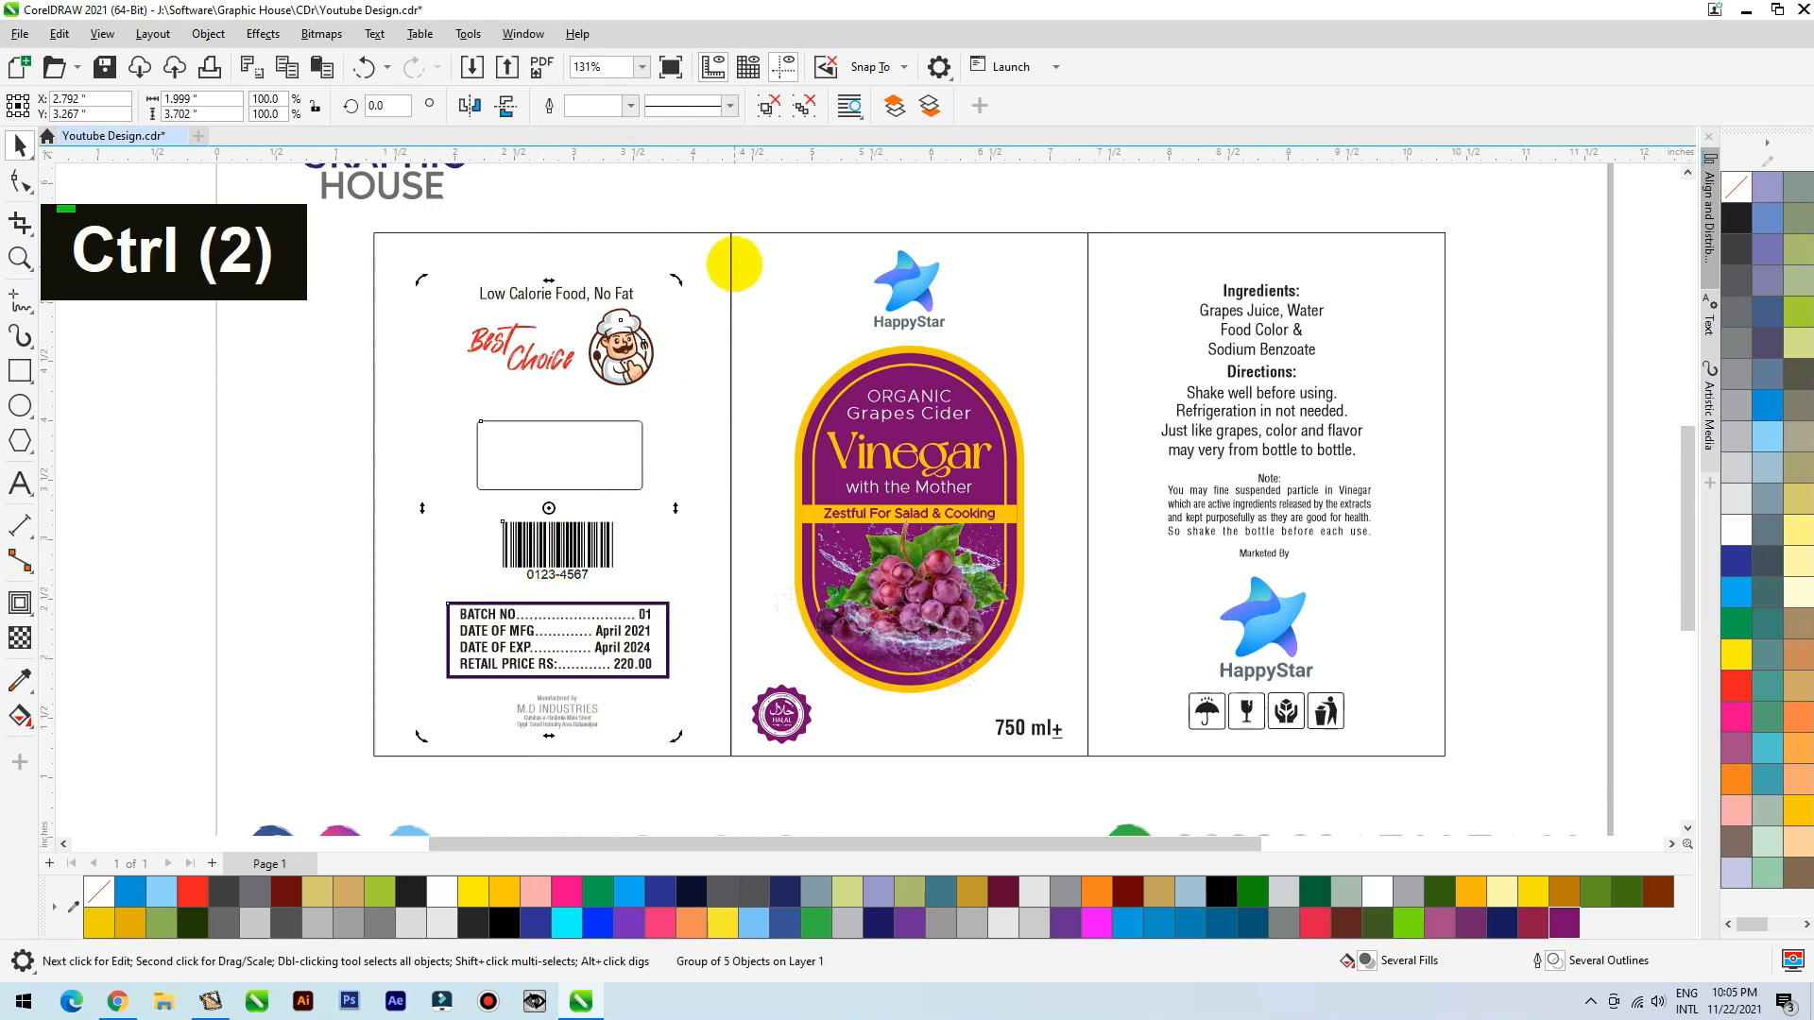
Step: Examine the complete three-panel label layout, first as a whole page and up close
{"action": "scroll", "coordinate": [827, 651], "scroll_direction": "down", "scroll_amount": 2}
{"action": "scroll", "coordinate": [1024, 547], "scroll_direction": "down", "scroll_amount": 1}
{"action": "double_click", "coordinate": [1202, 397]}
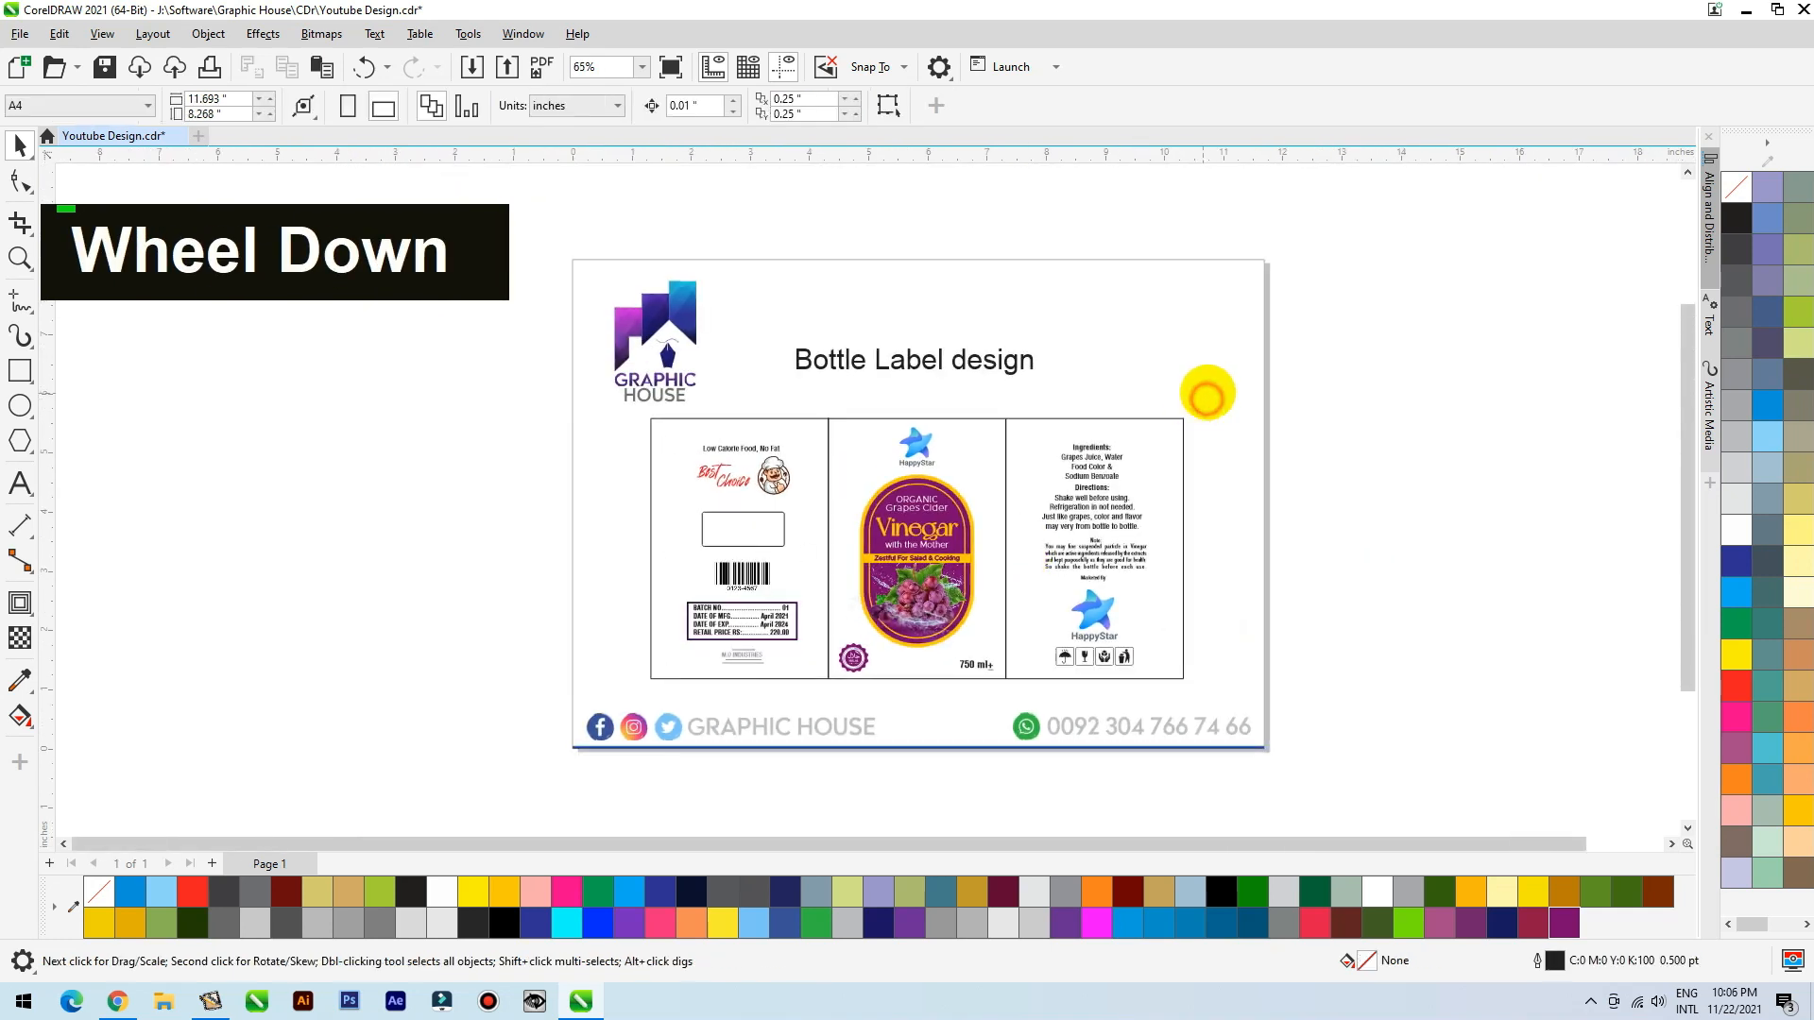
{"action": "key", "text": "shift+F2"}
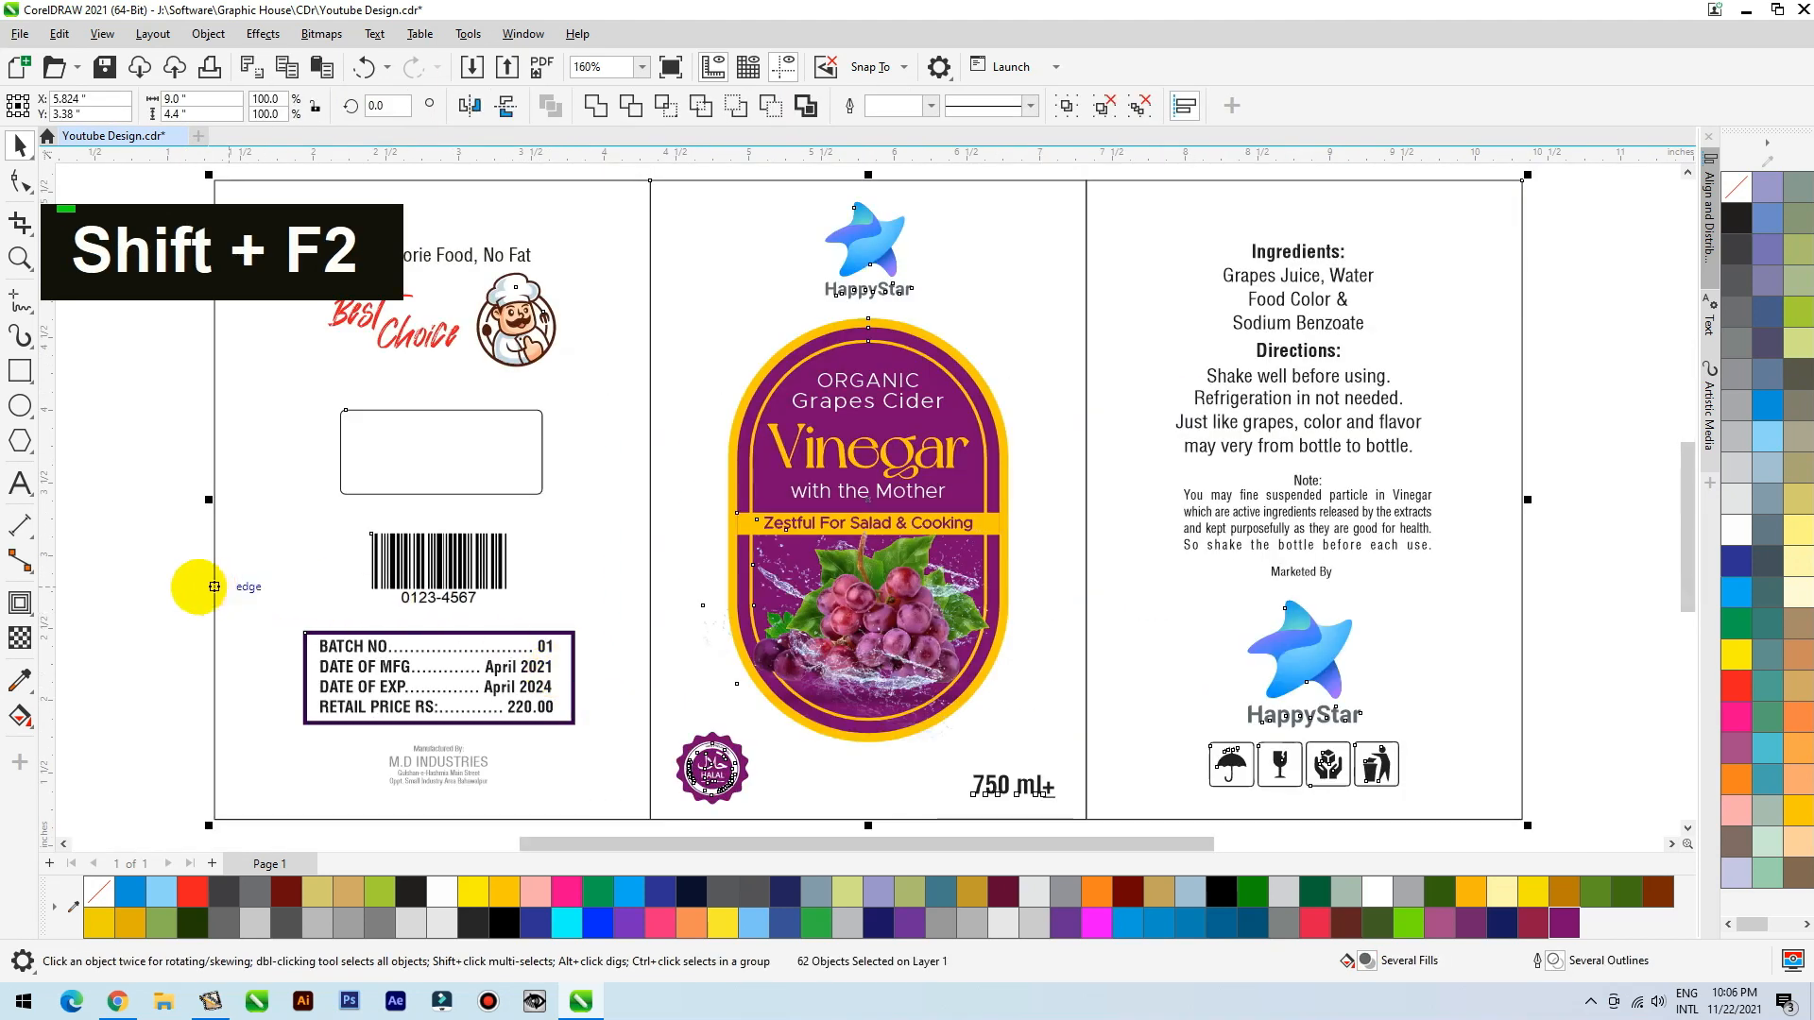
{"action": "left_click", "coordinate": [137, 592]}
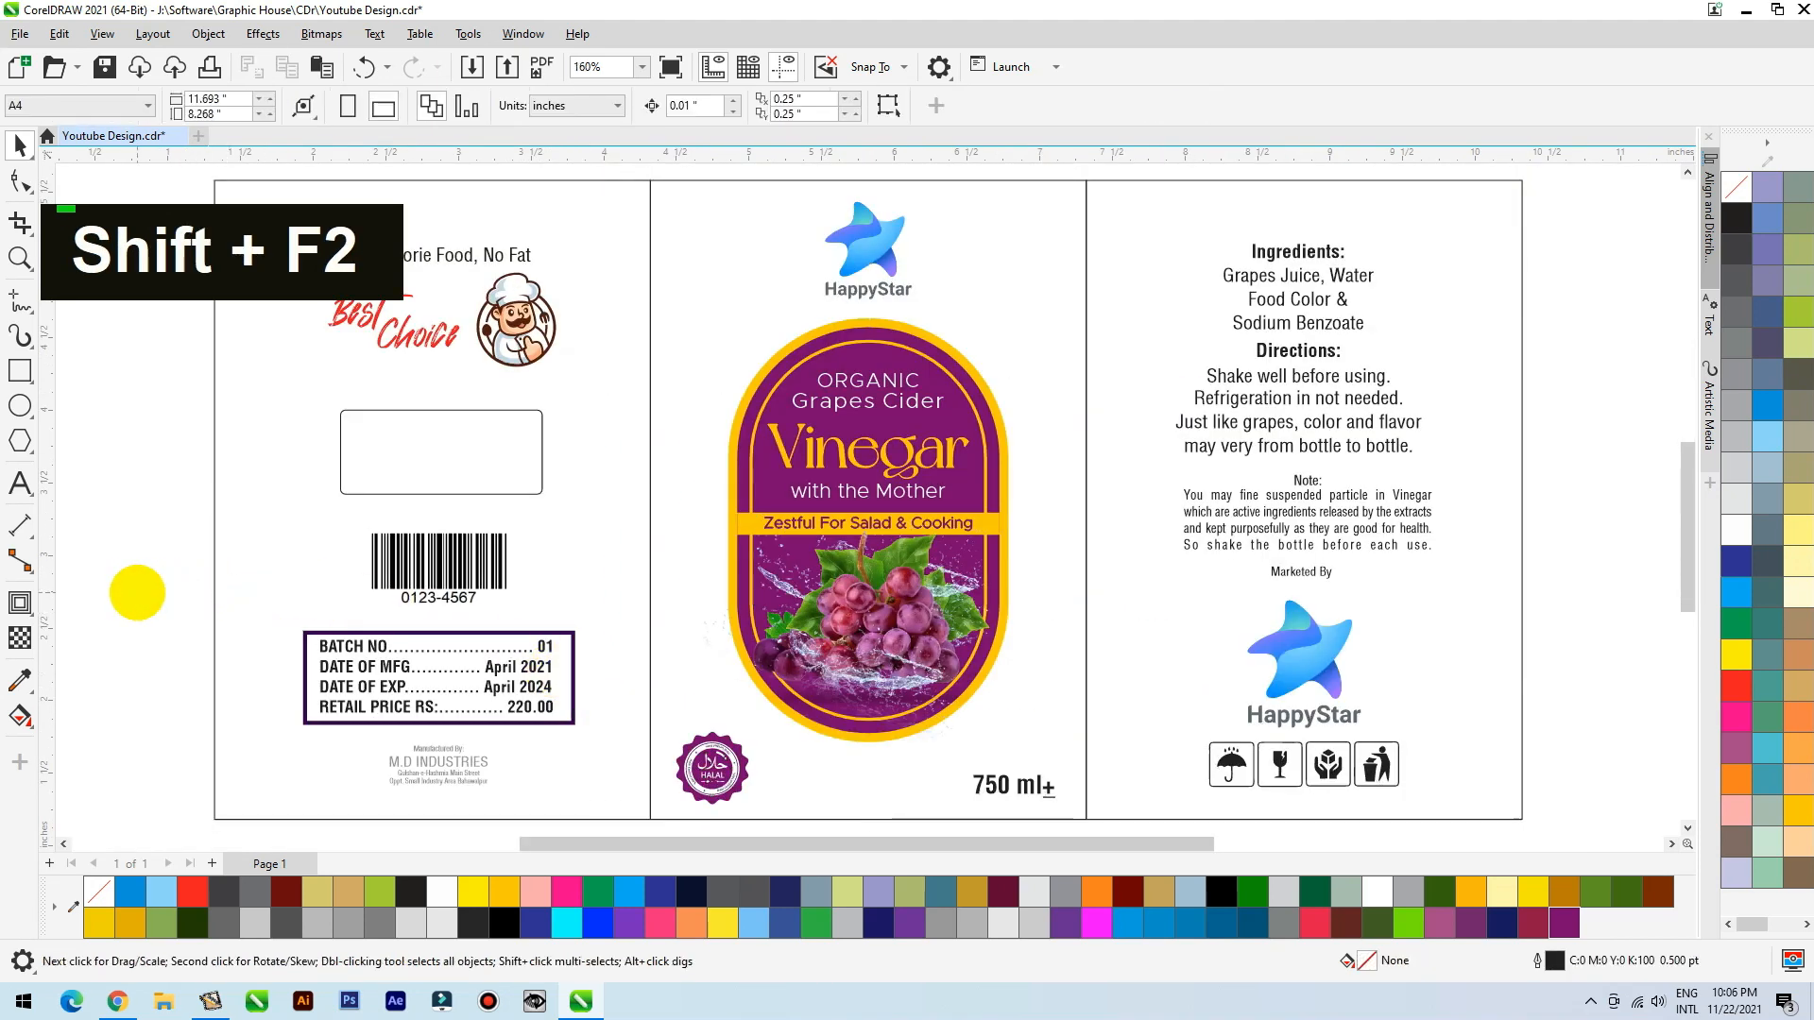